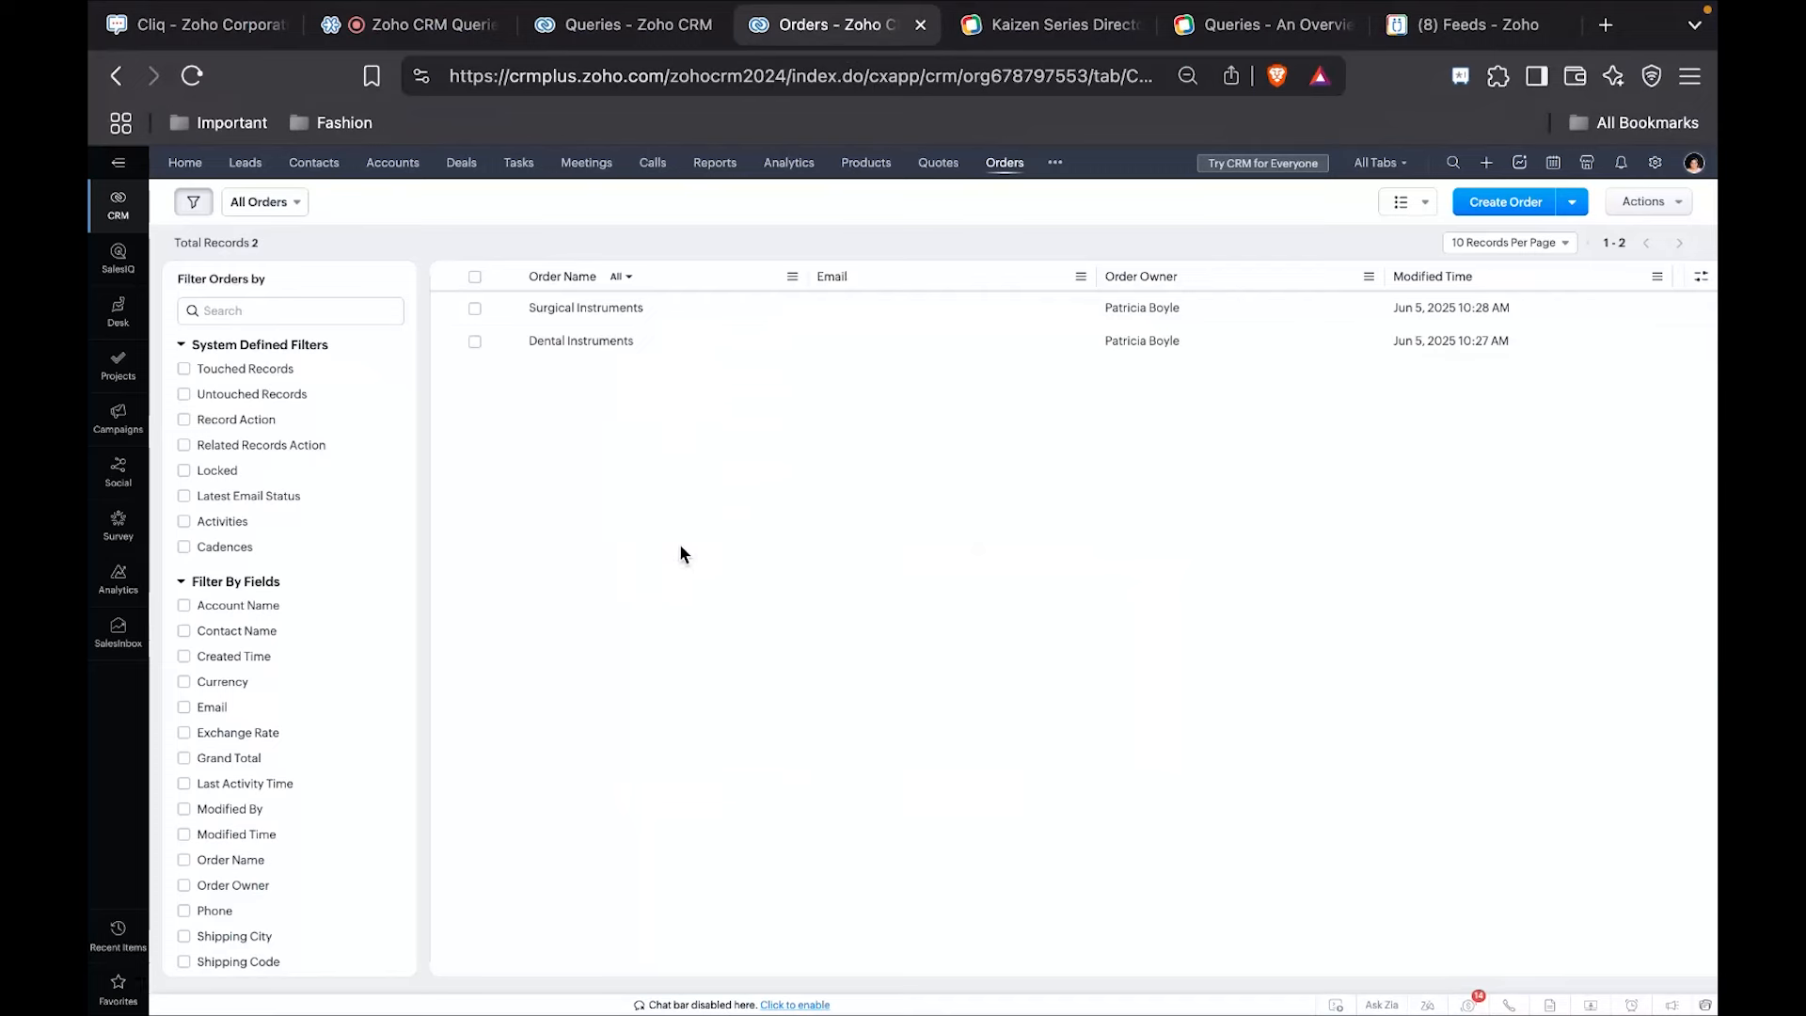
Return to the CRM setup, close the Delivery Hub query editor without saving, and find and open the Trusted Domain settings.
left_click(629, 26)
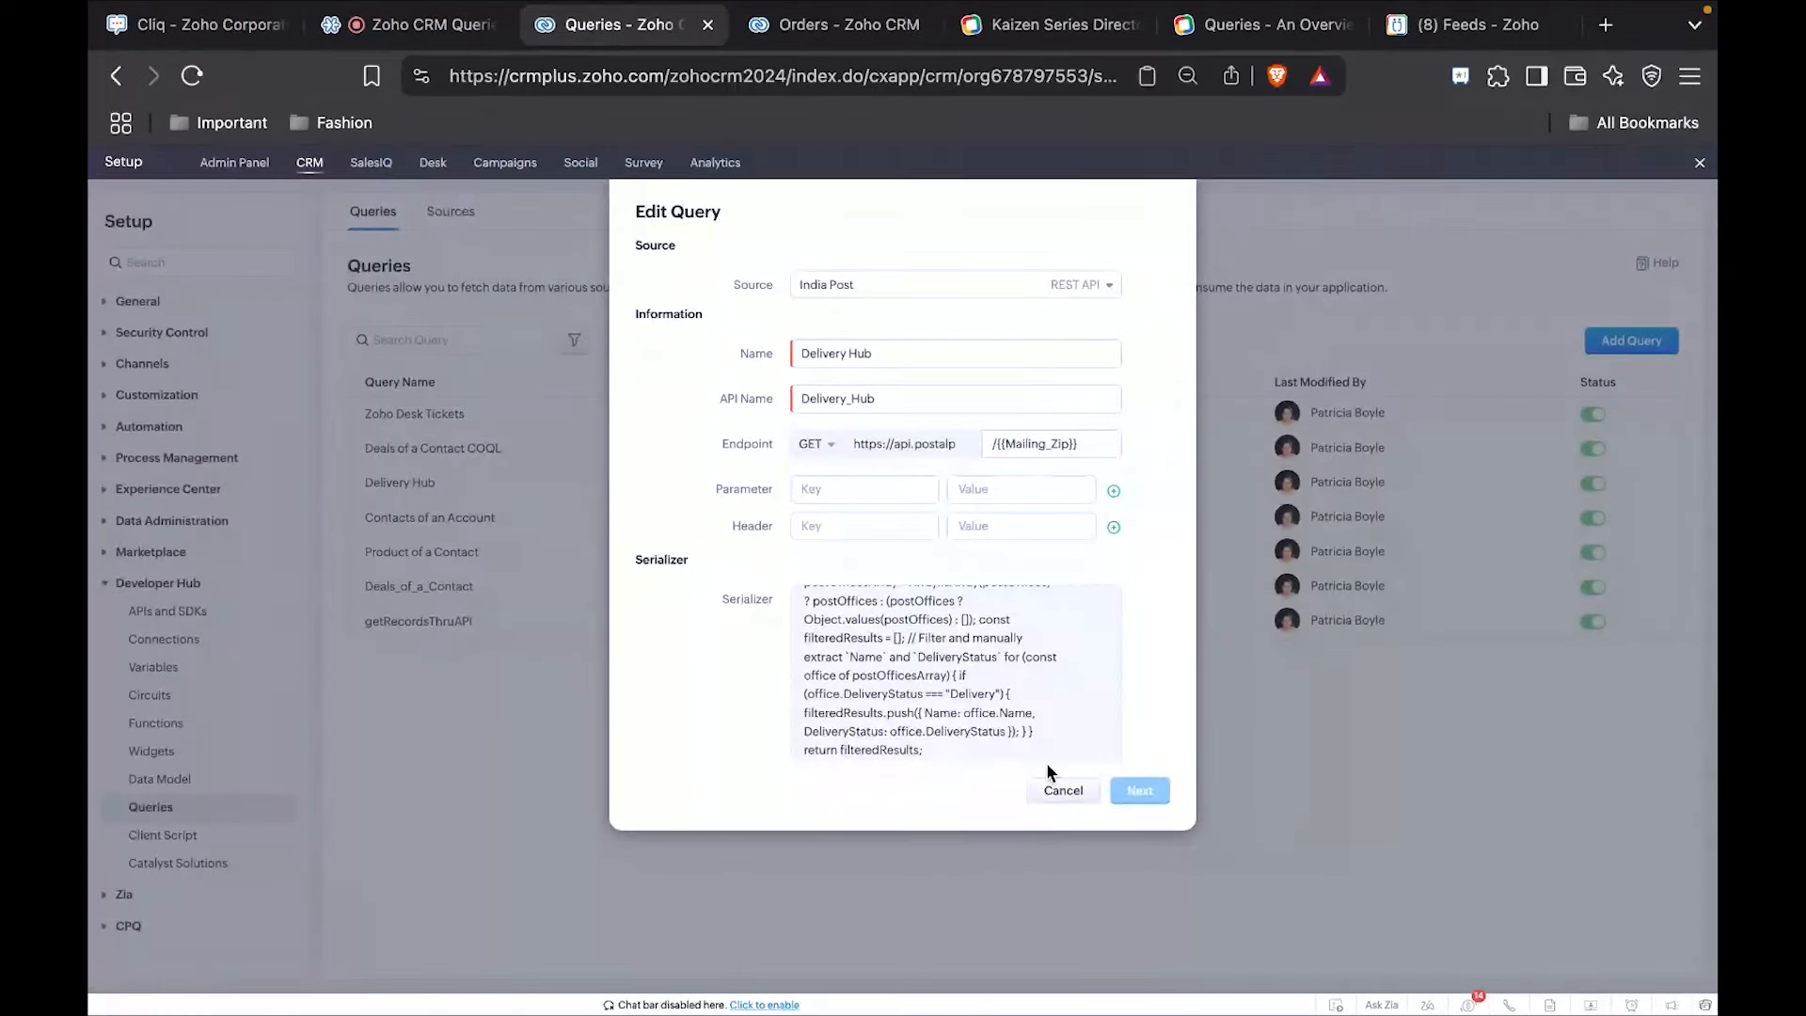
left_click(1063, 790)
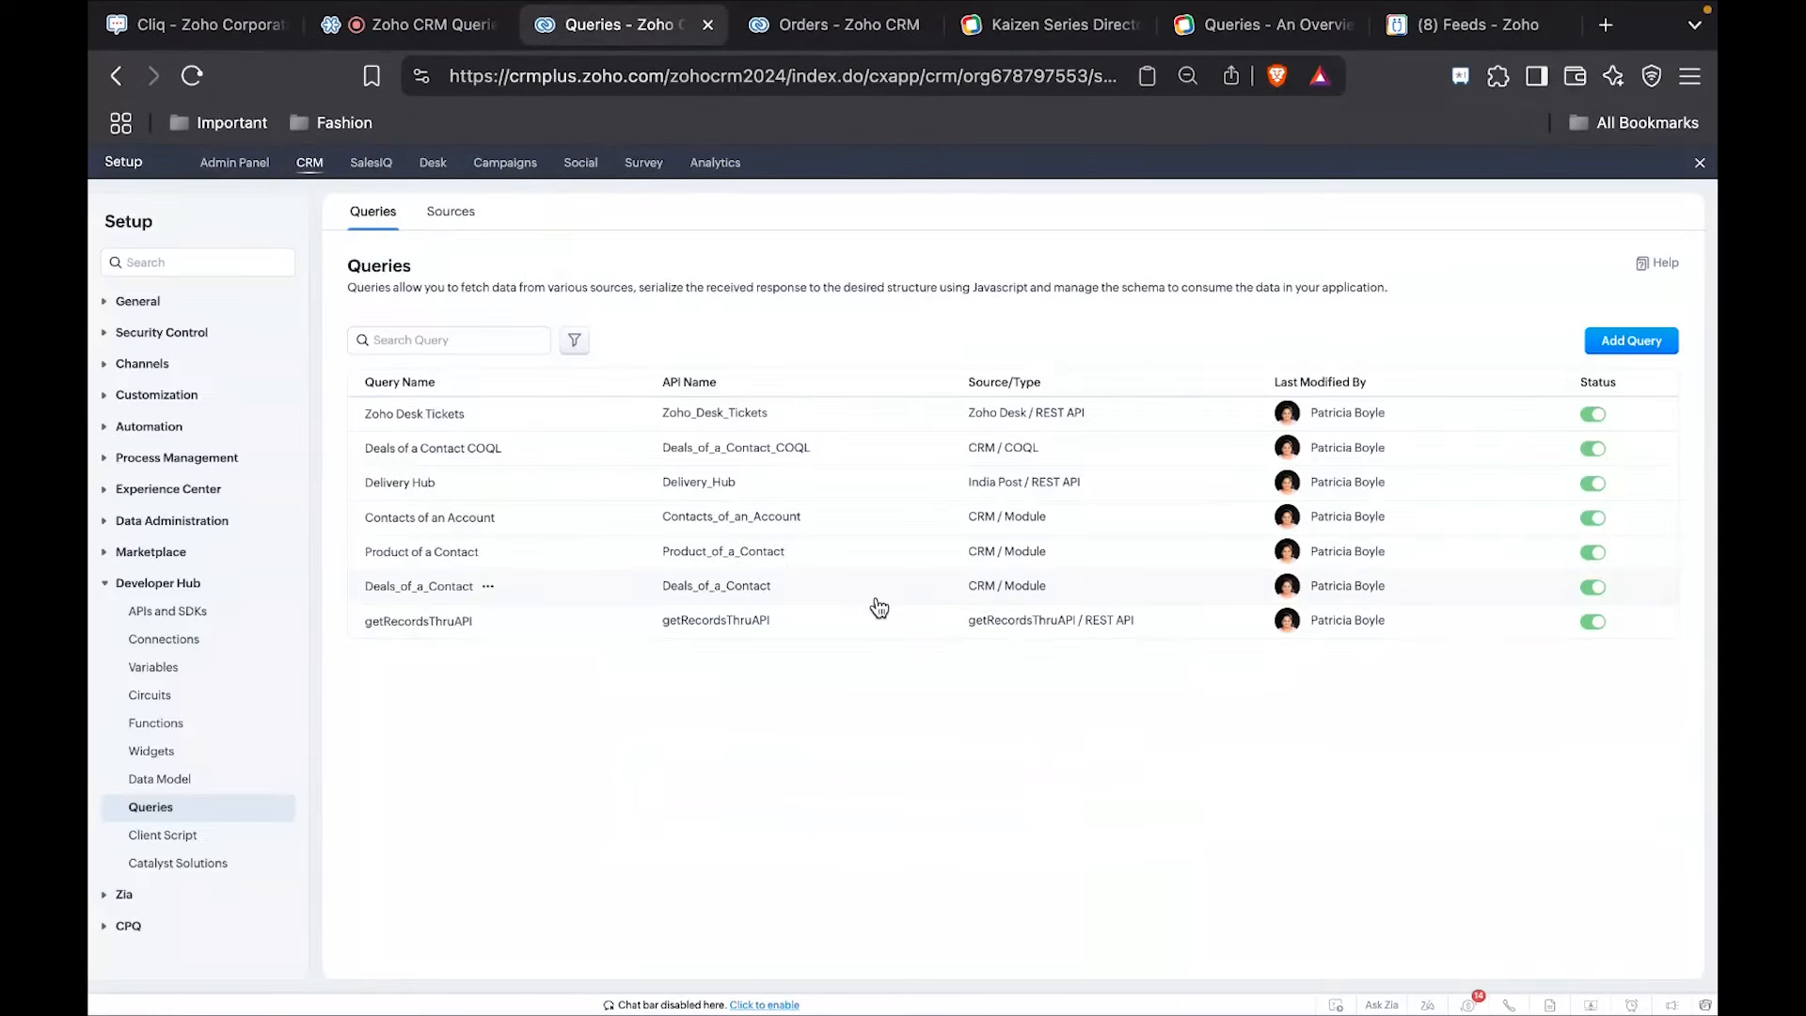
left_click(208, 262)
type("trusted")
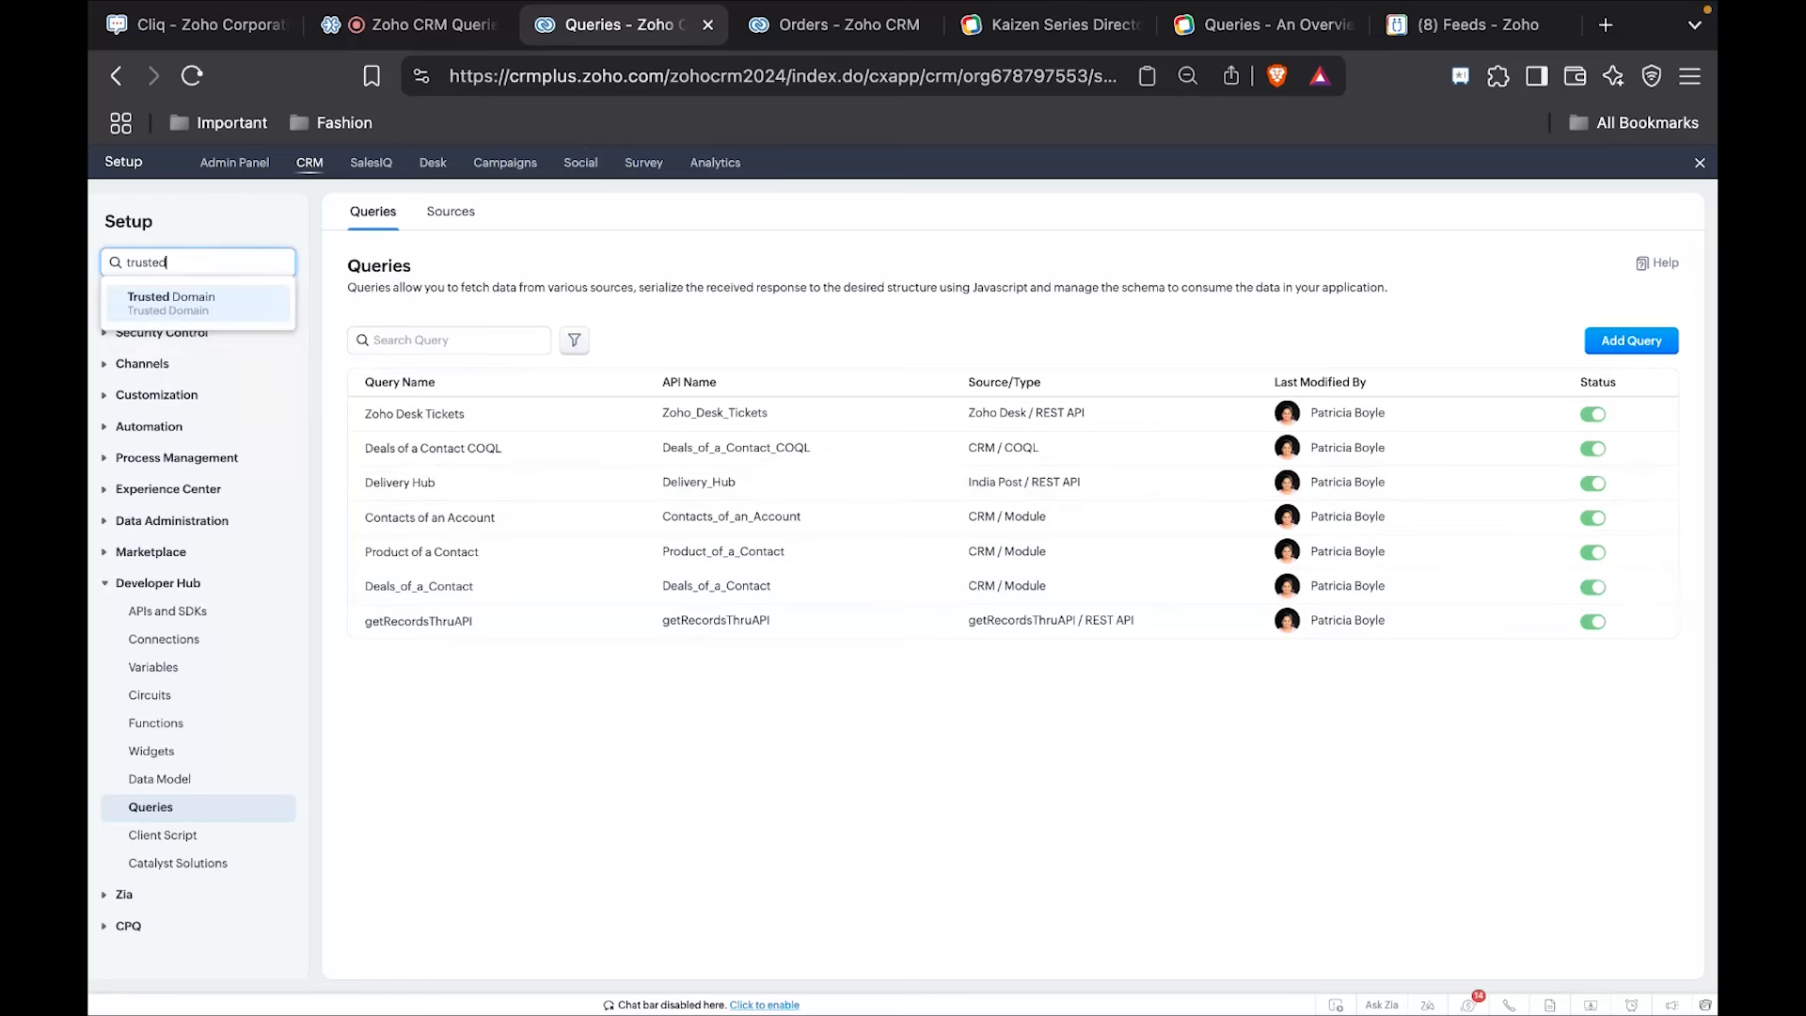
left_click(180, 303)
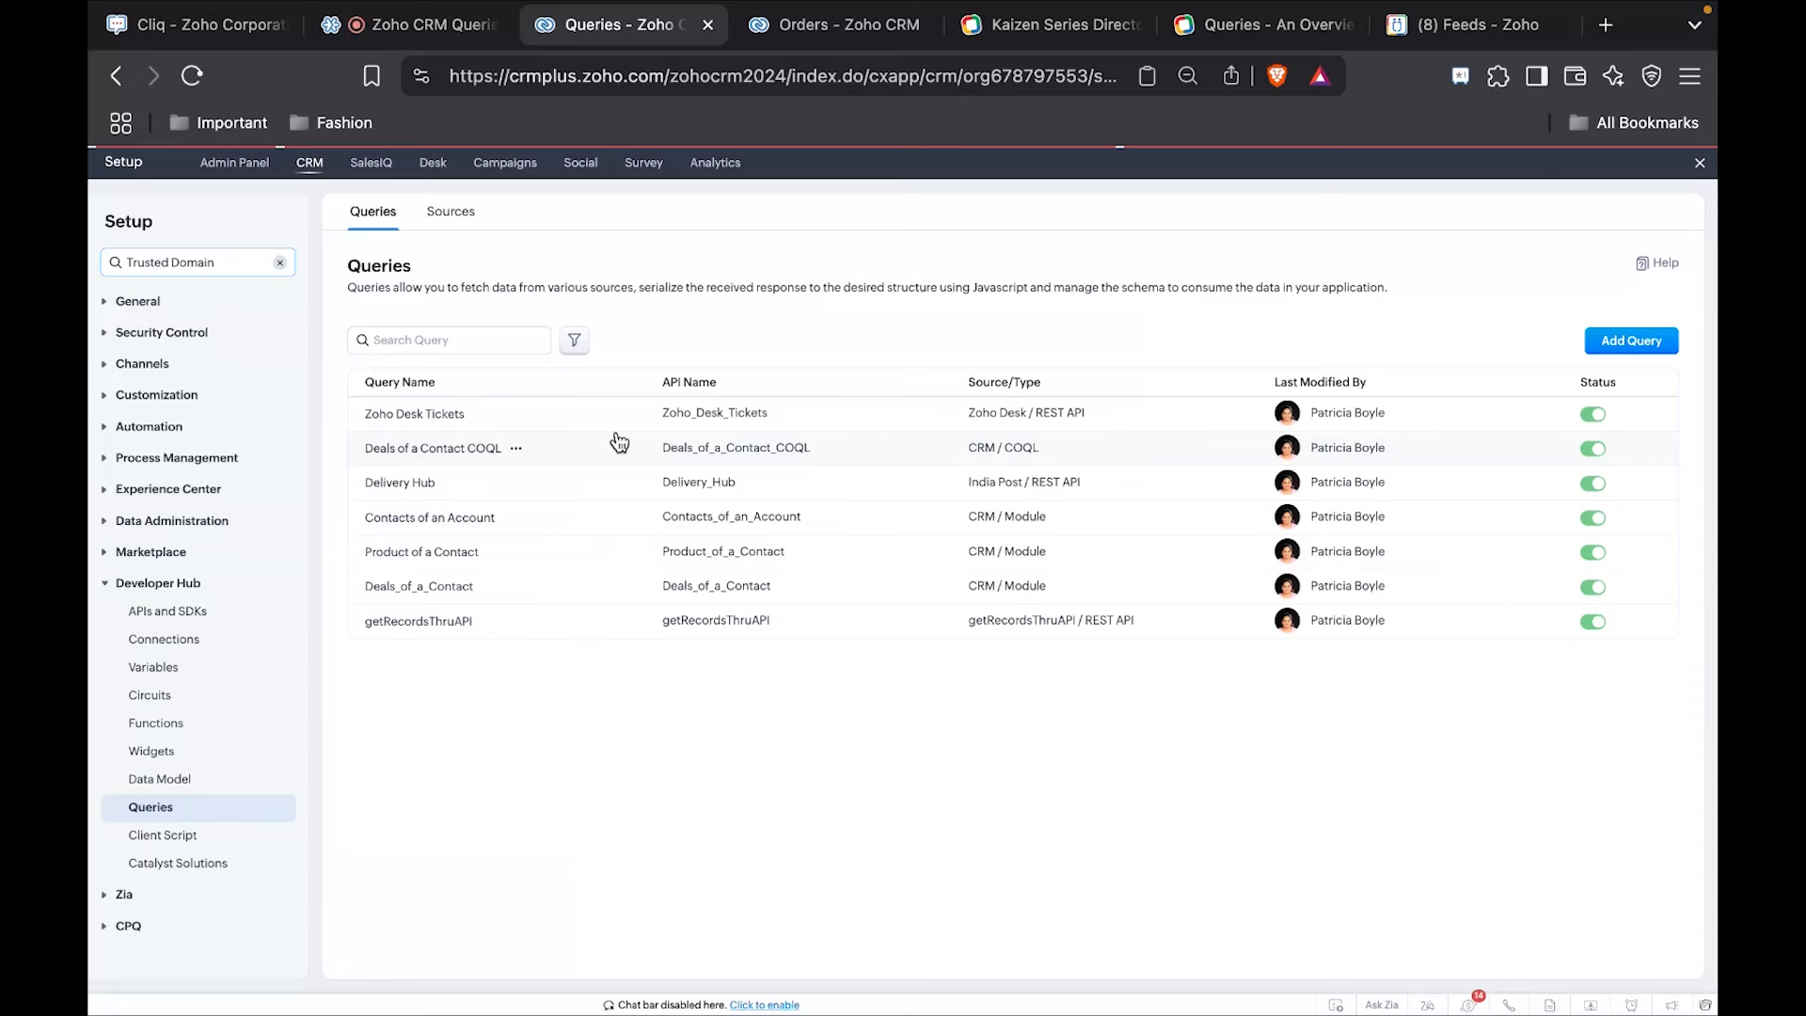
Open the India Post trusted domain for editing, check its domain api.postalpincode.in, and save the entry.
left_click(434, 416)
left_click(485, 428)
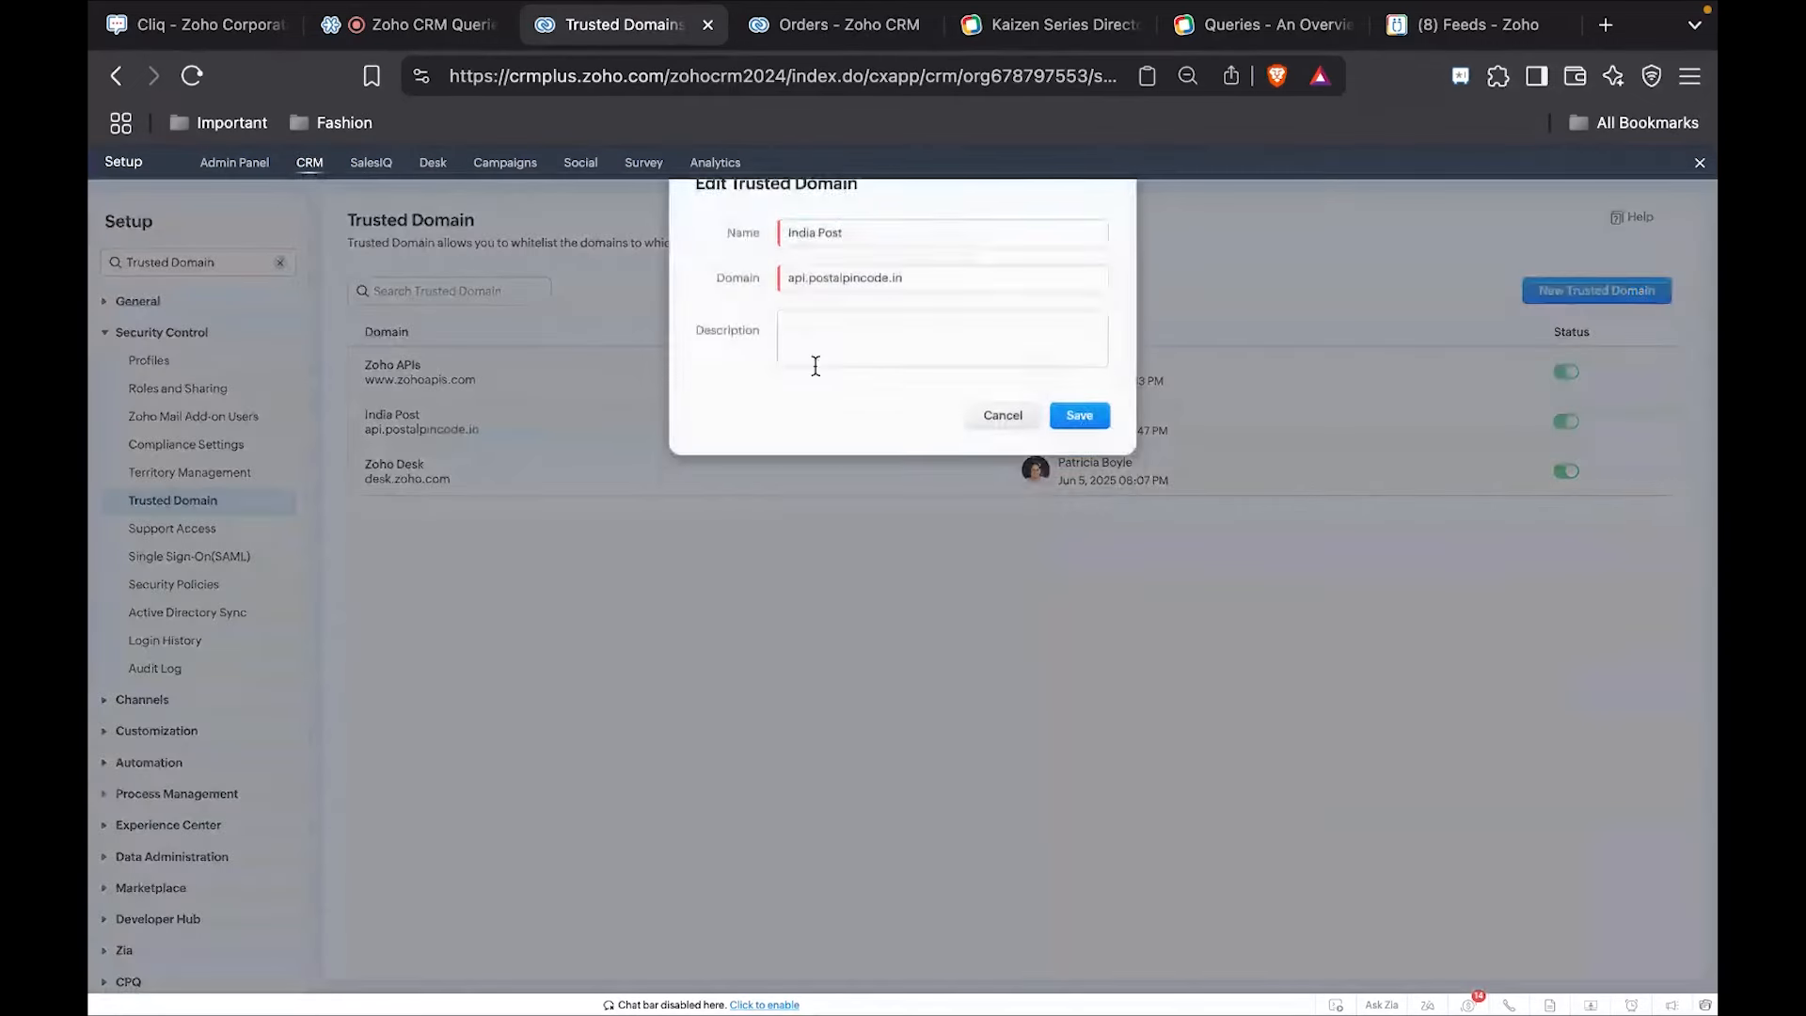
double_click(817, 307)
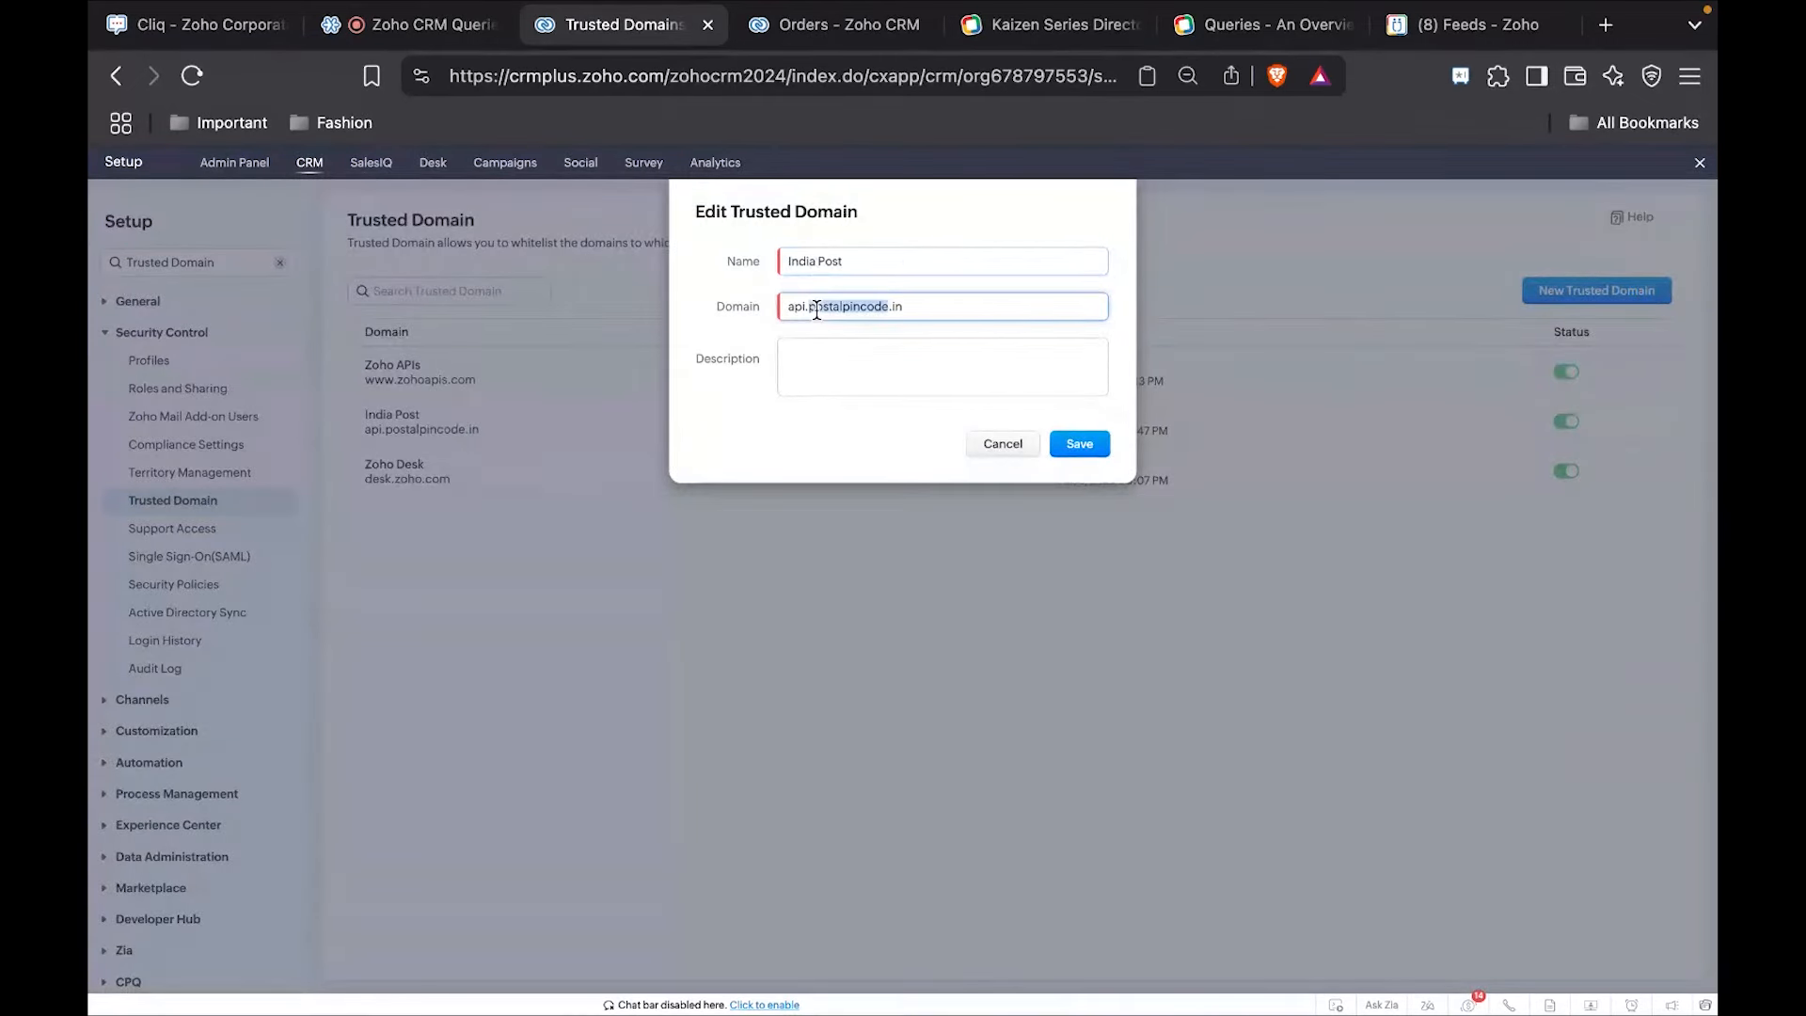
triple_click(817, 307)
left_click(1083, 444)
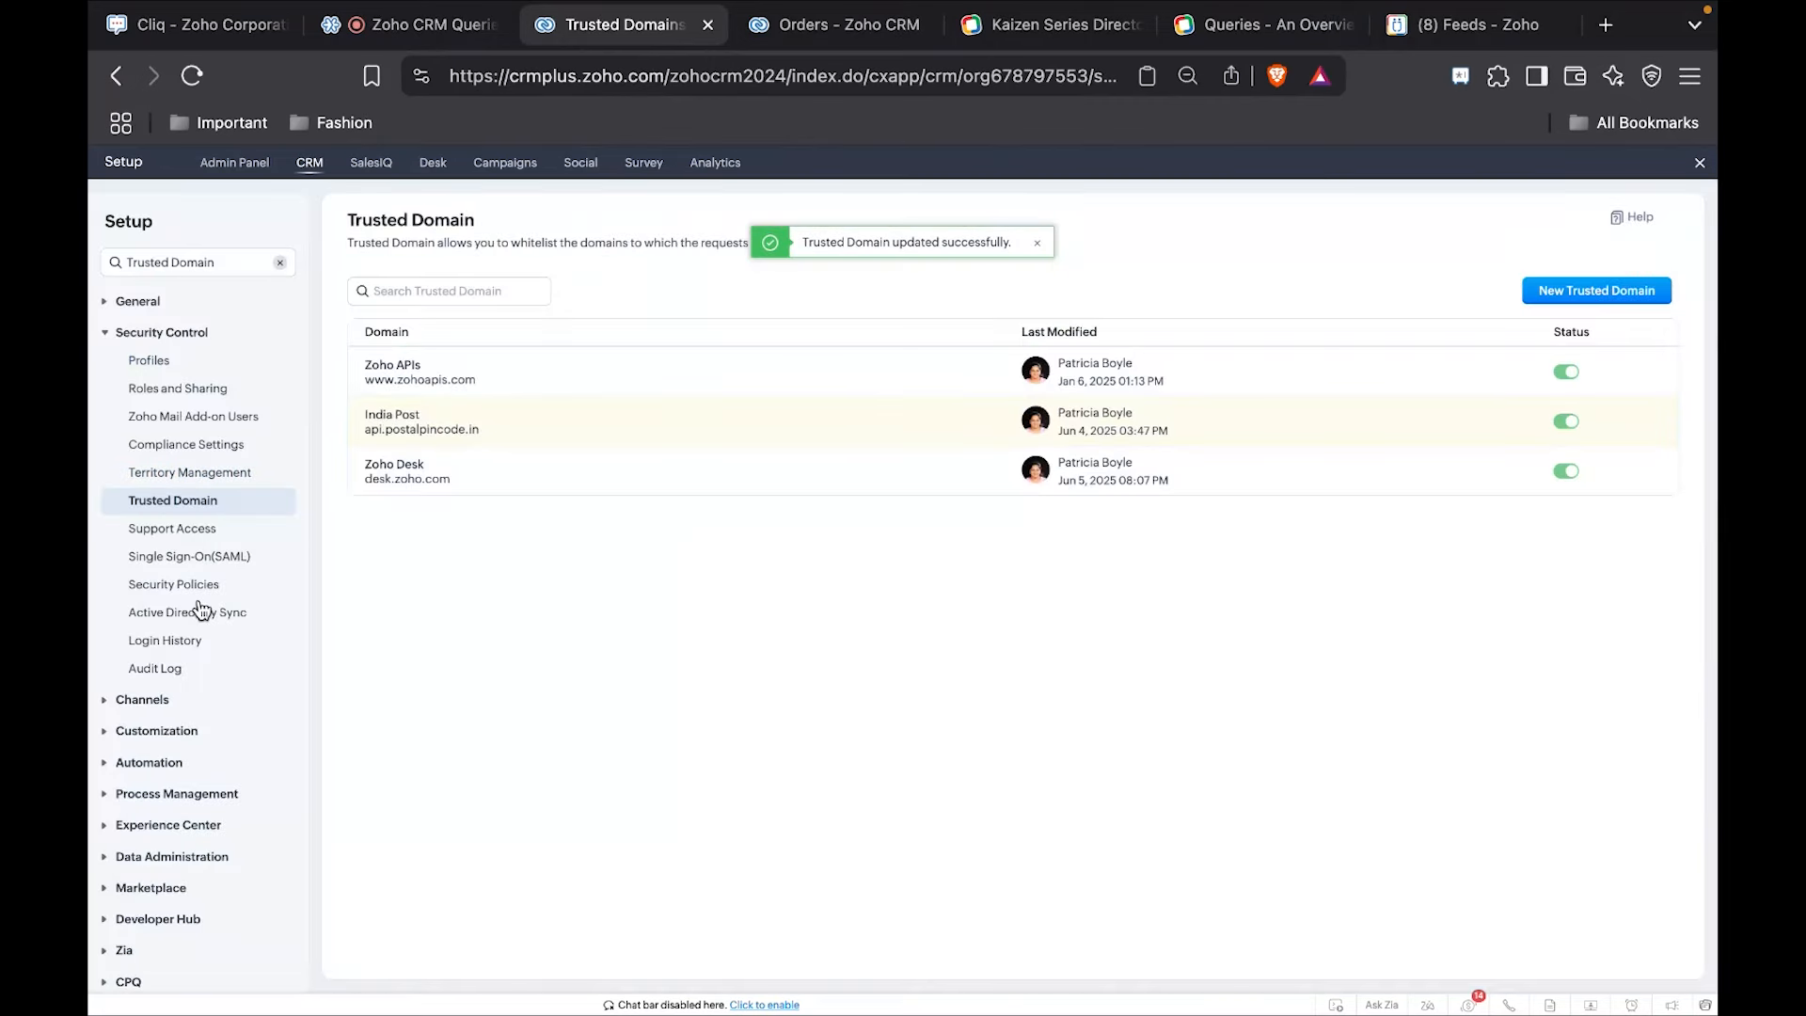
Open the India Post source under the Developer Hub query sources, inspect its base URL, and close it without saving.
scroll(200, 610, "down", 1)
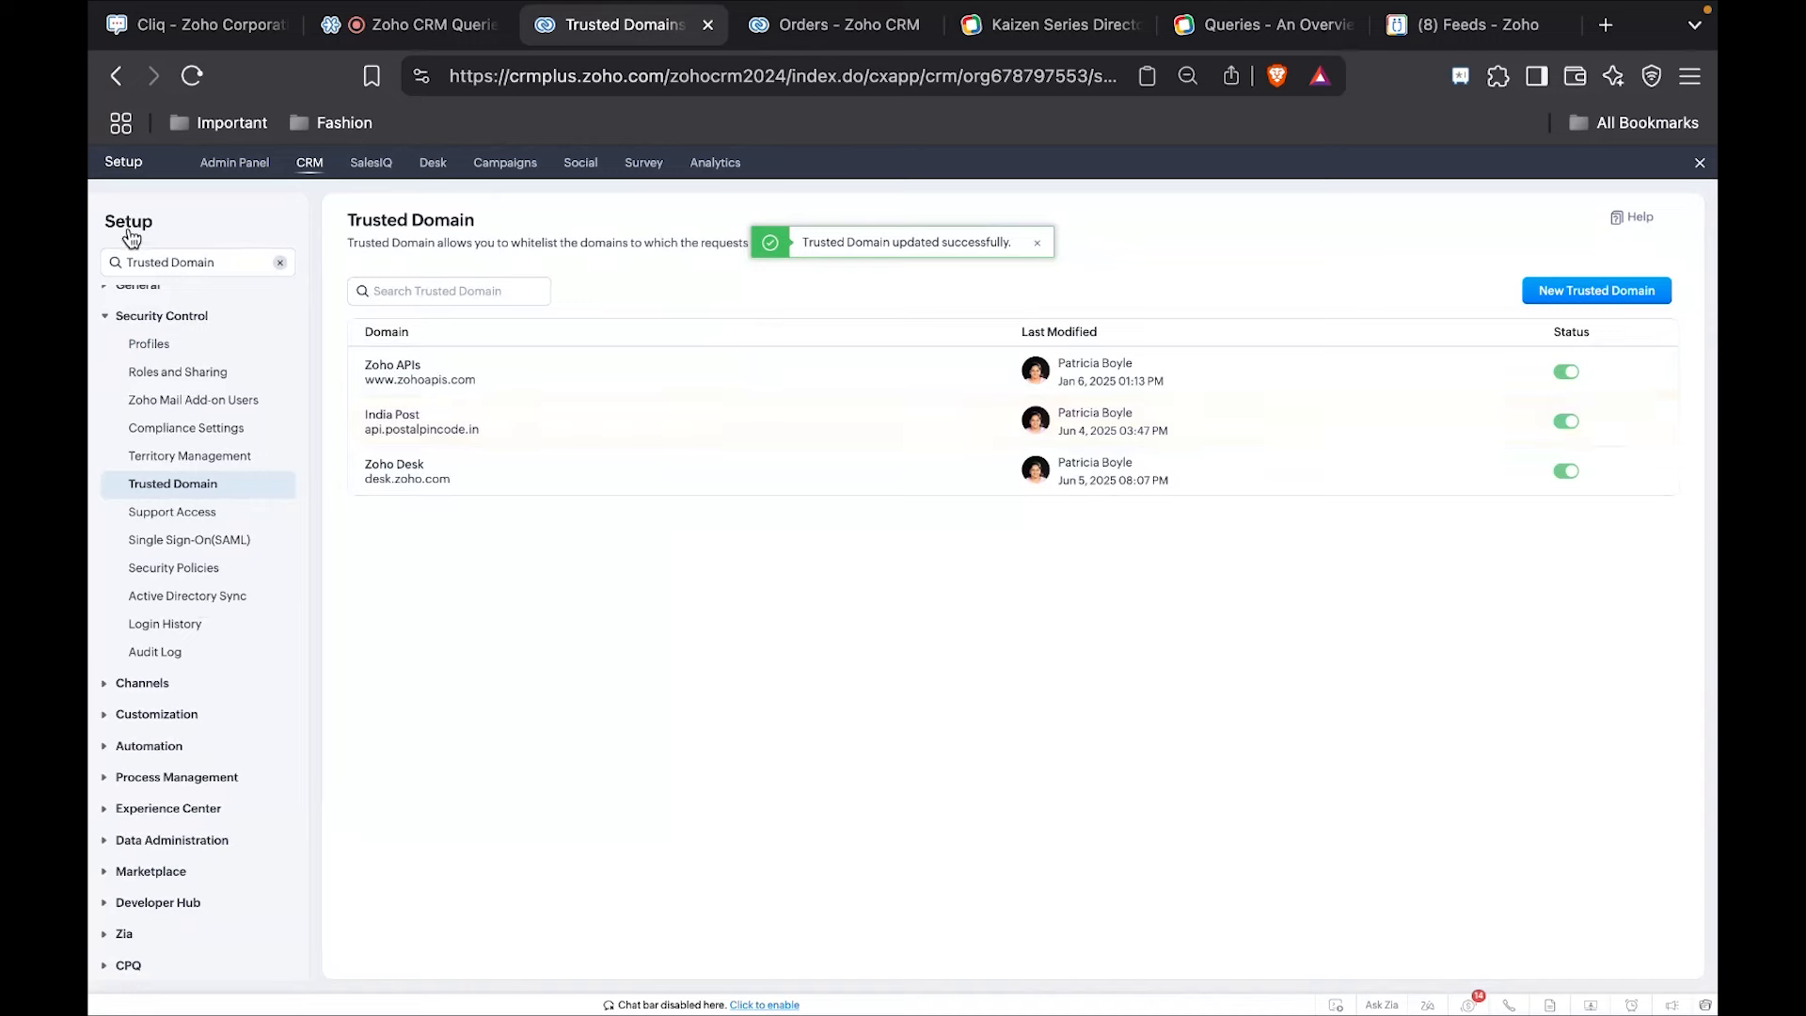
left_click(158, 904)
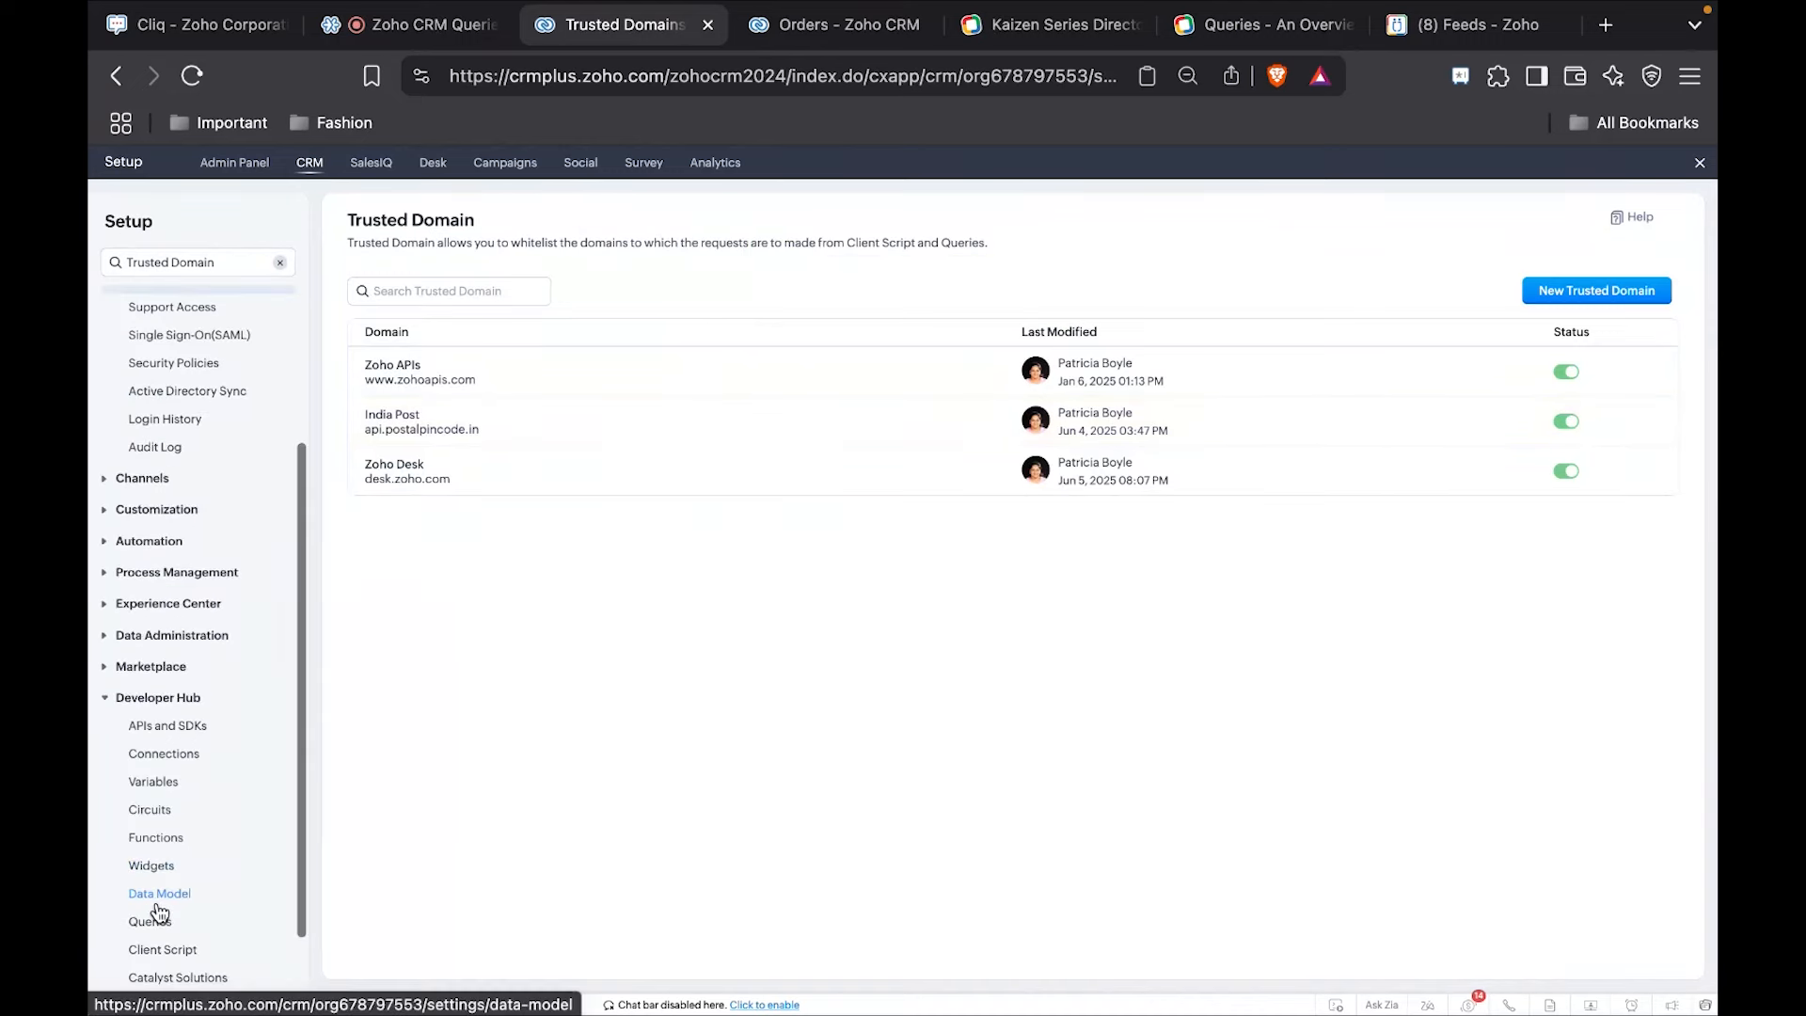
left_click(151, 921)
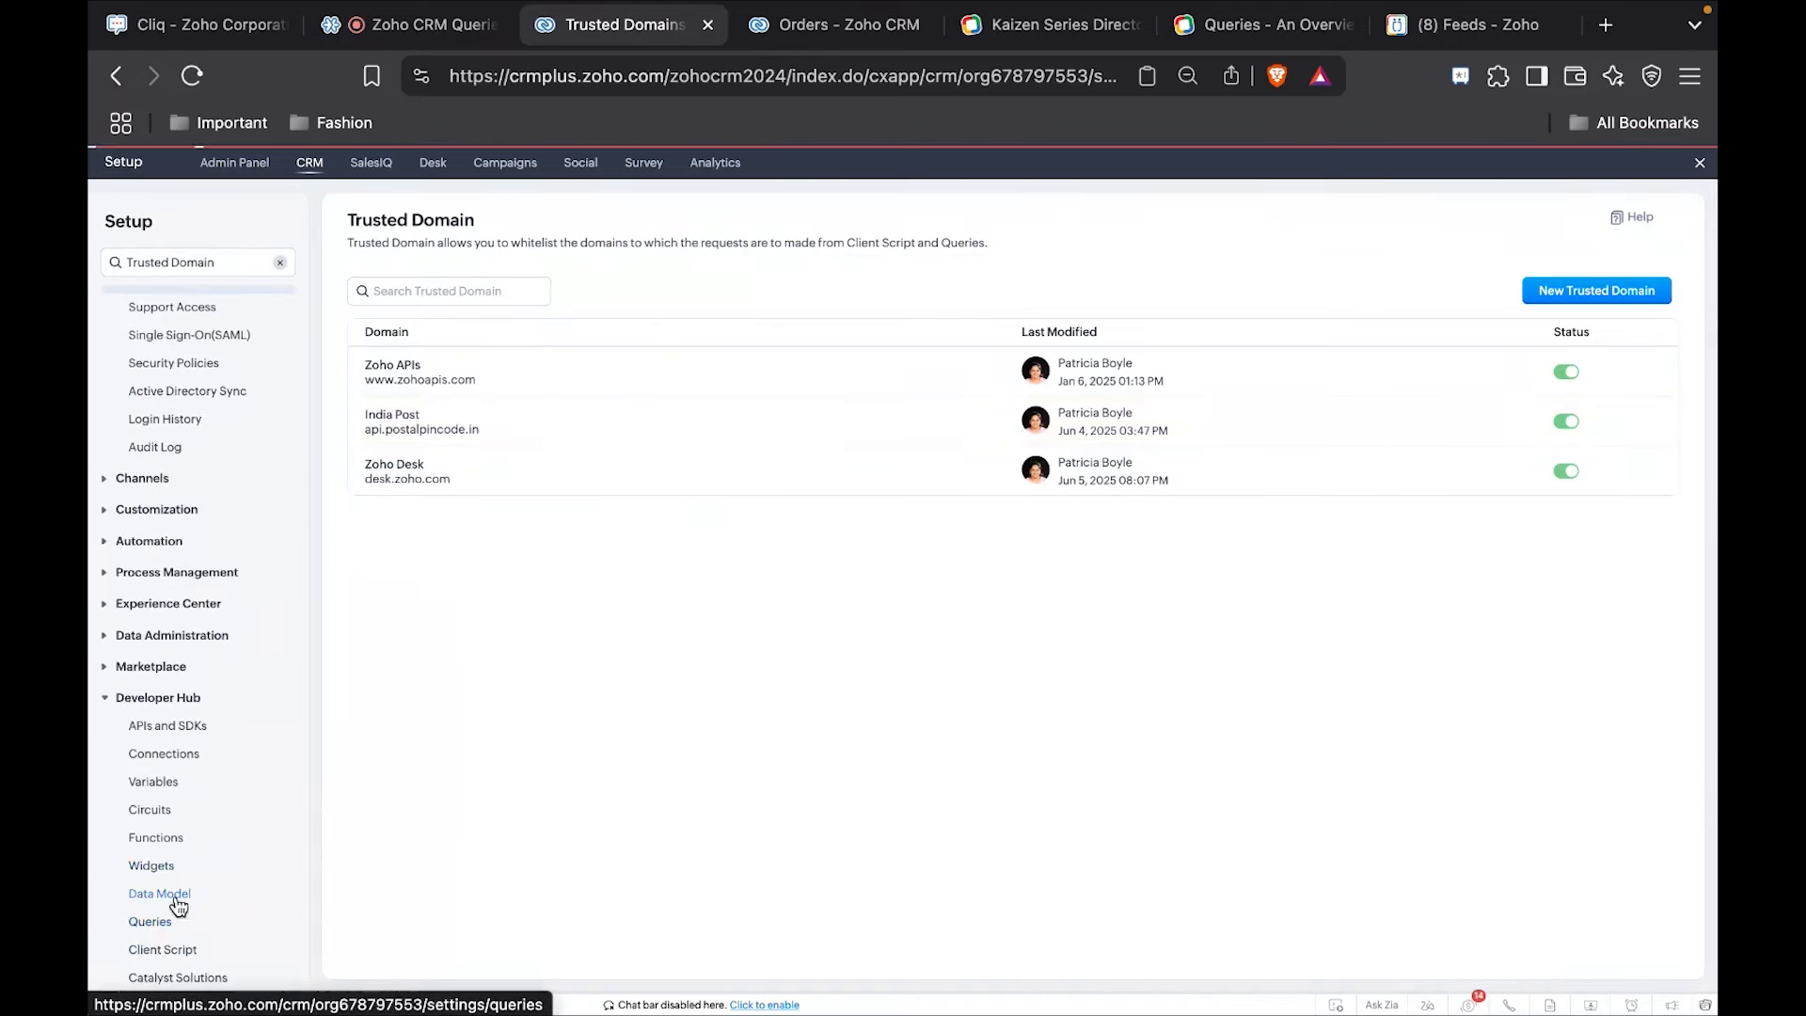
left_click(456, 215)
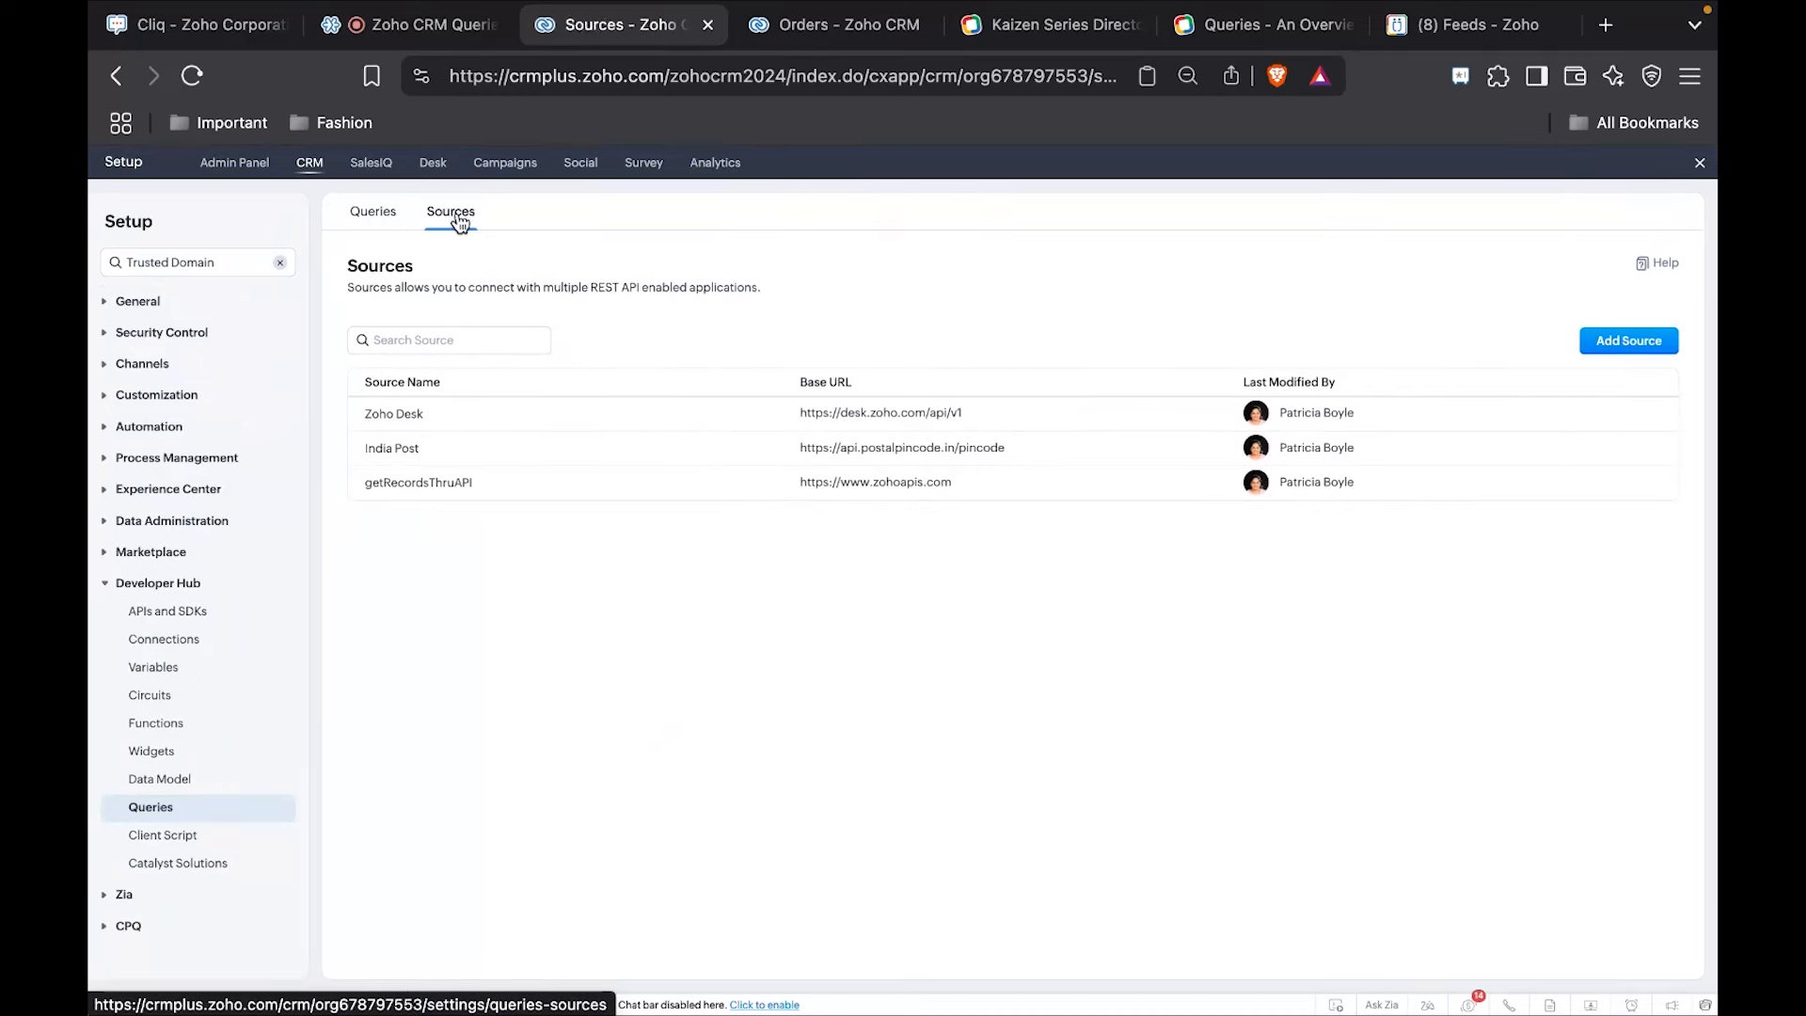
left_click(434, 450)
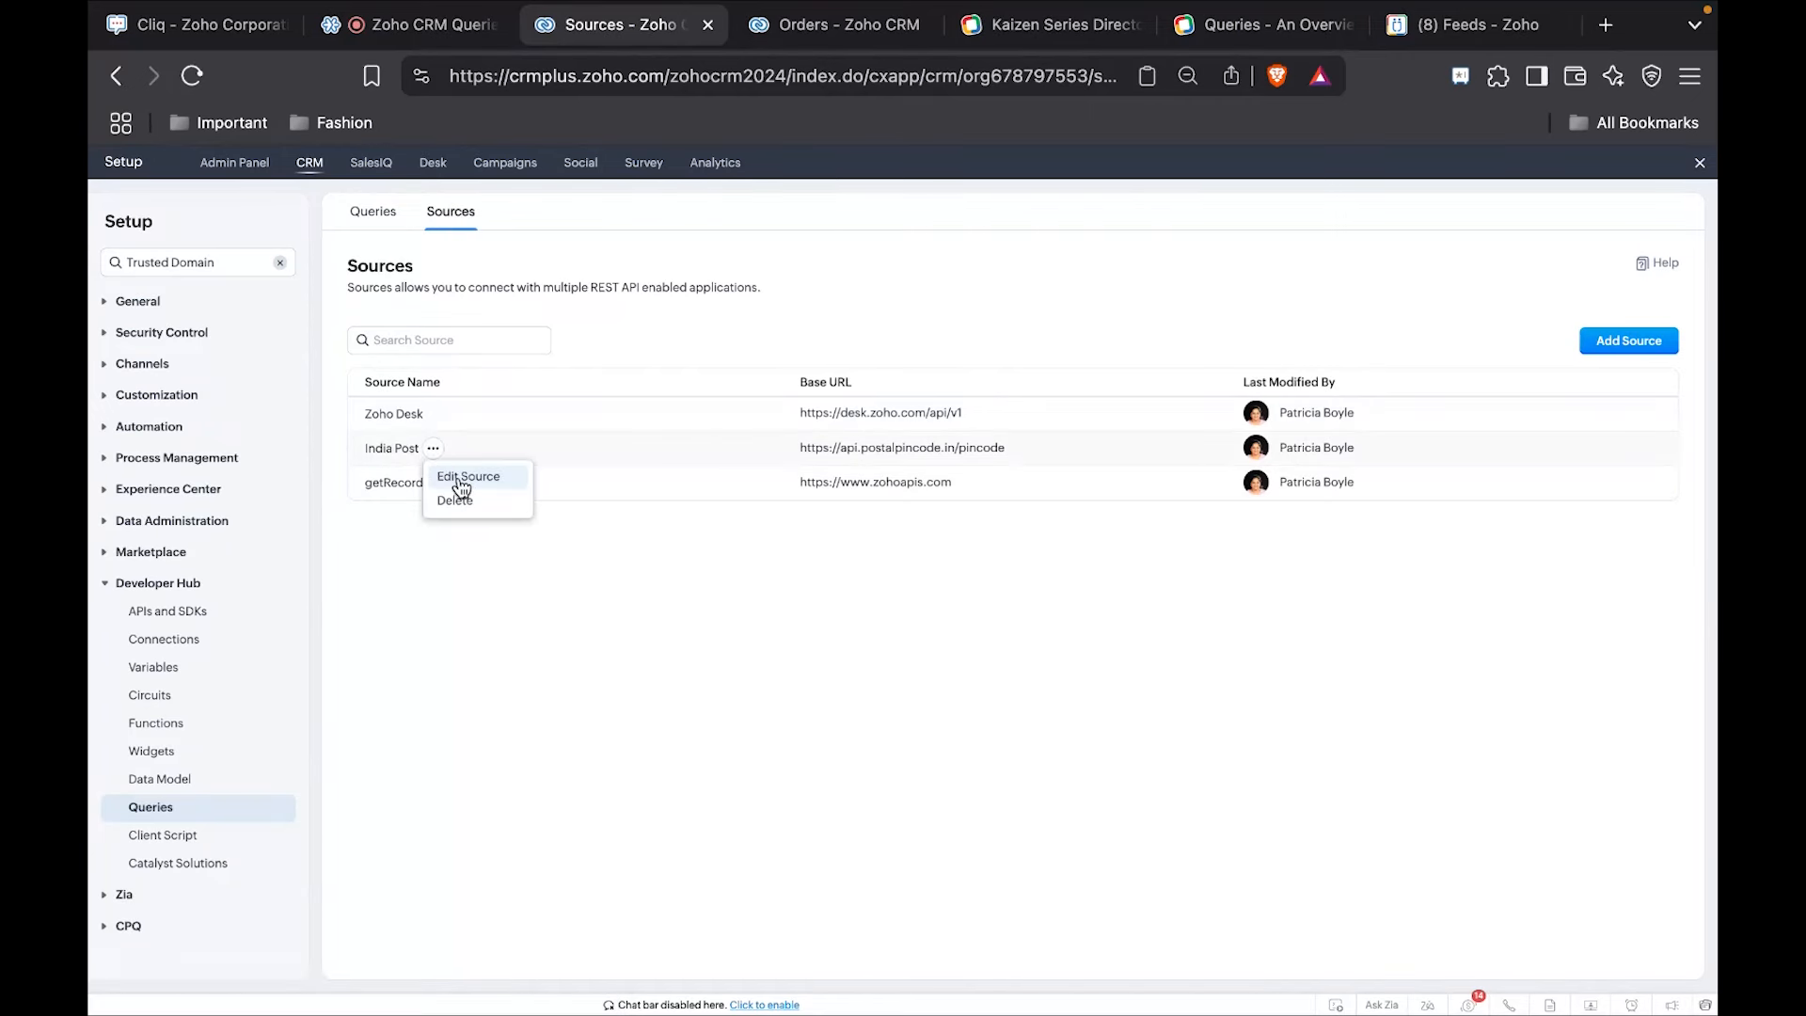
left_click(467, 477)
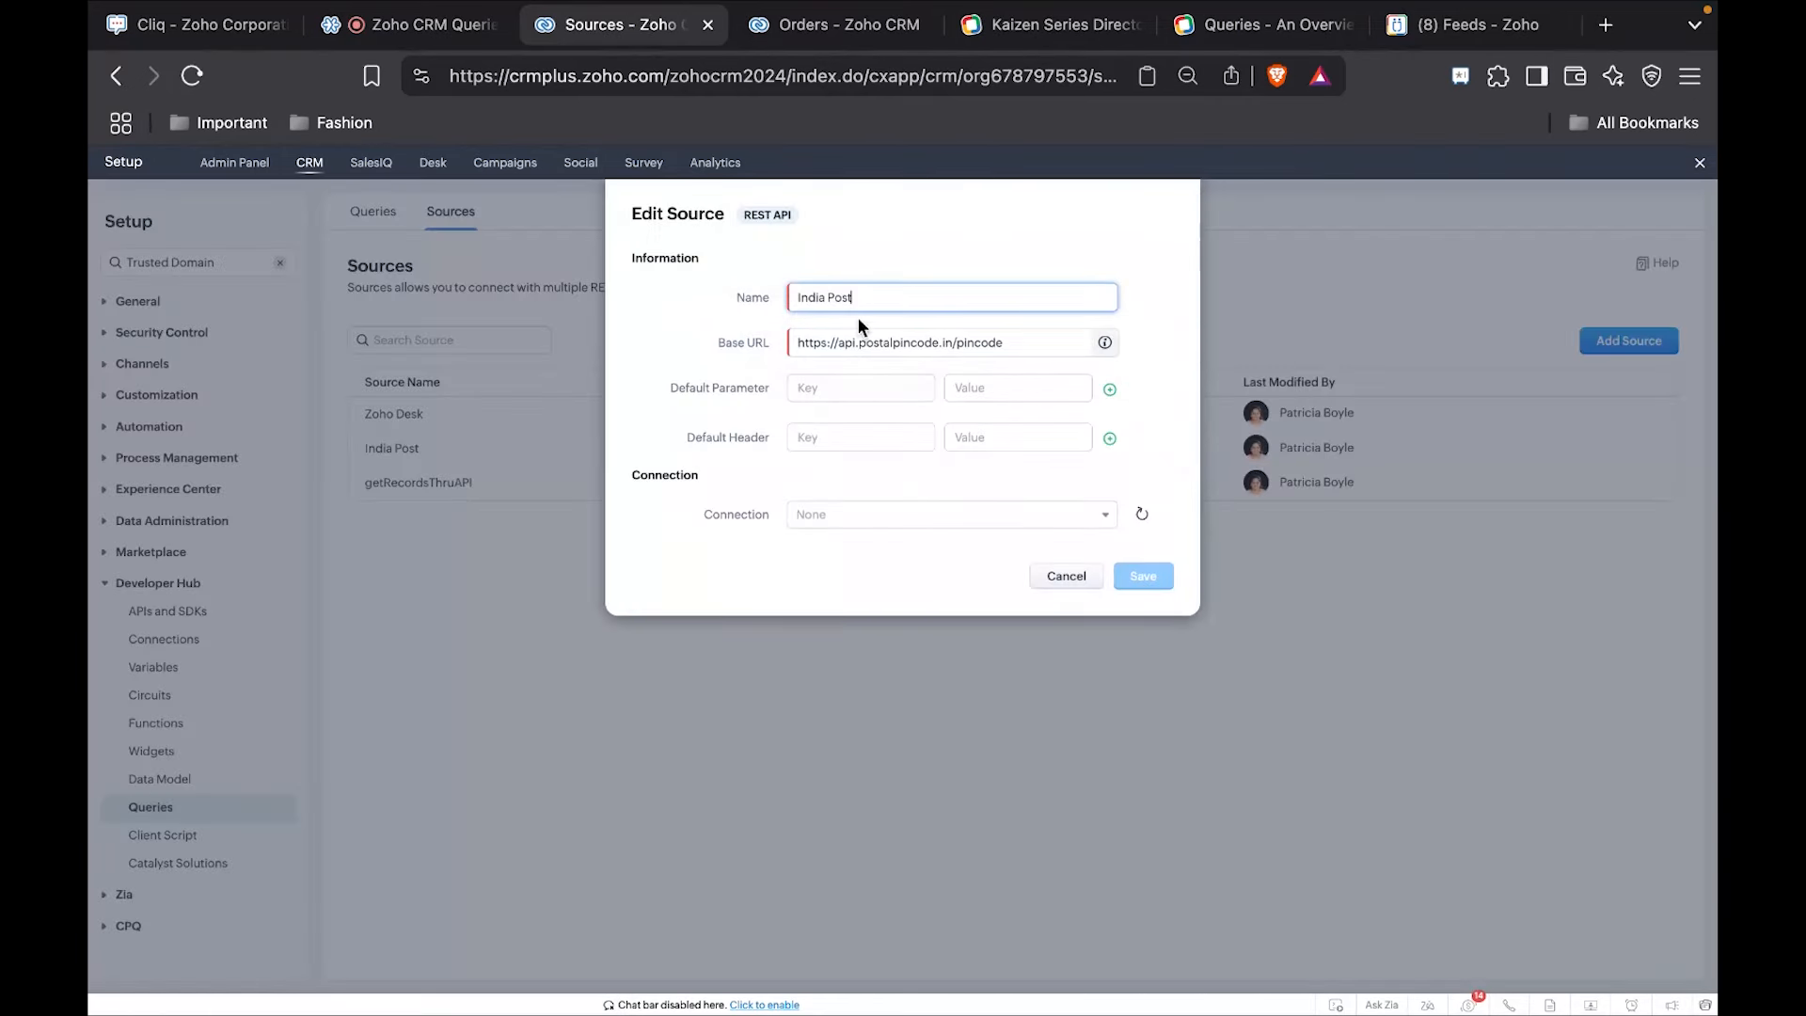
triple_click(826, 342)
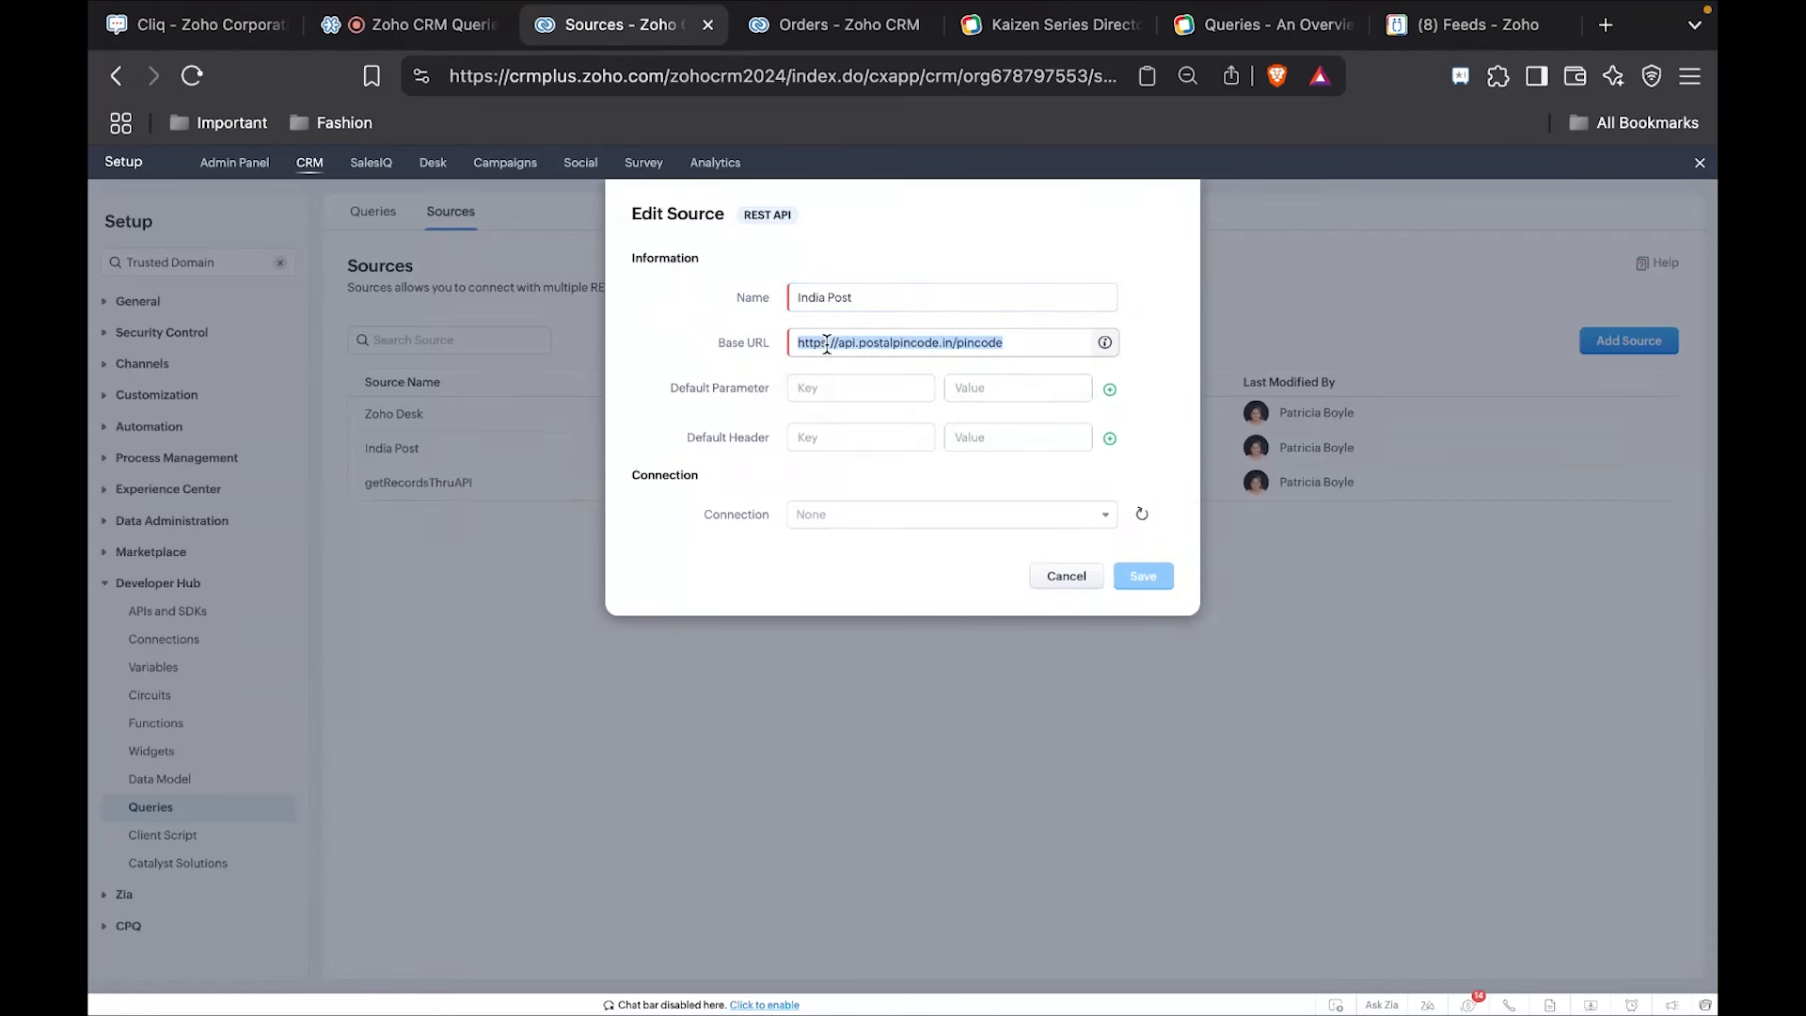
left_click(1073, 580)
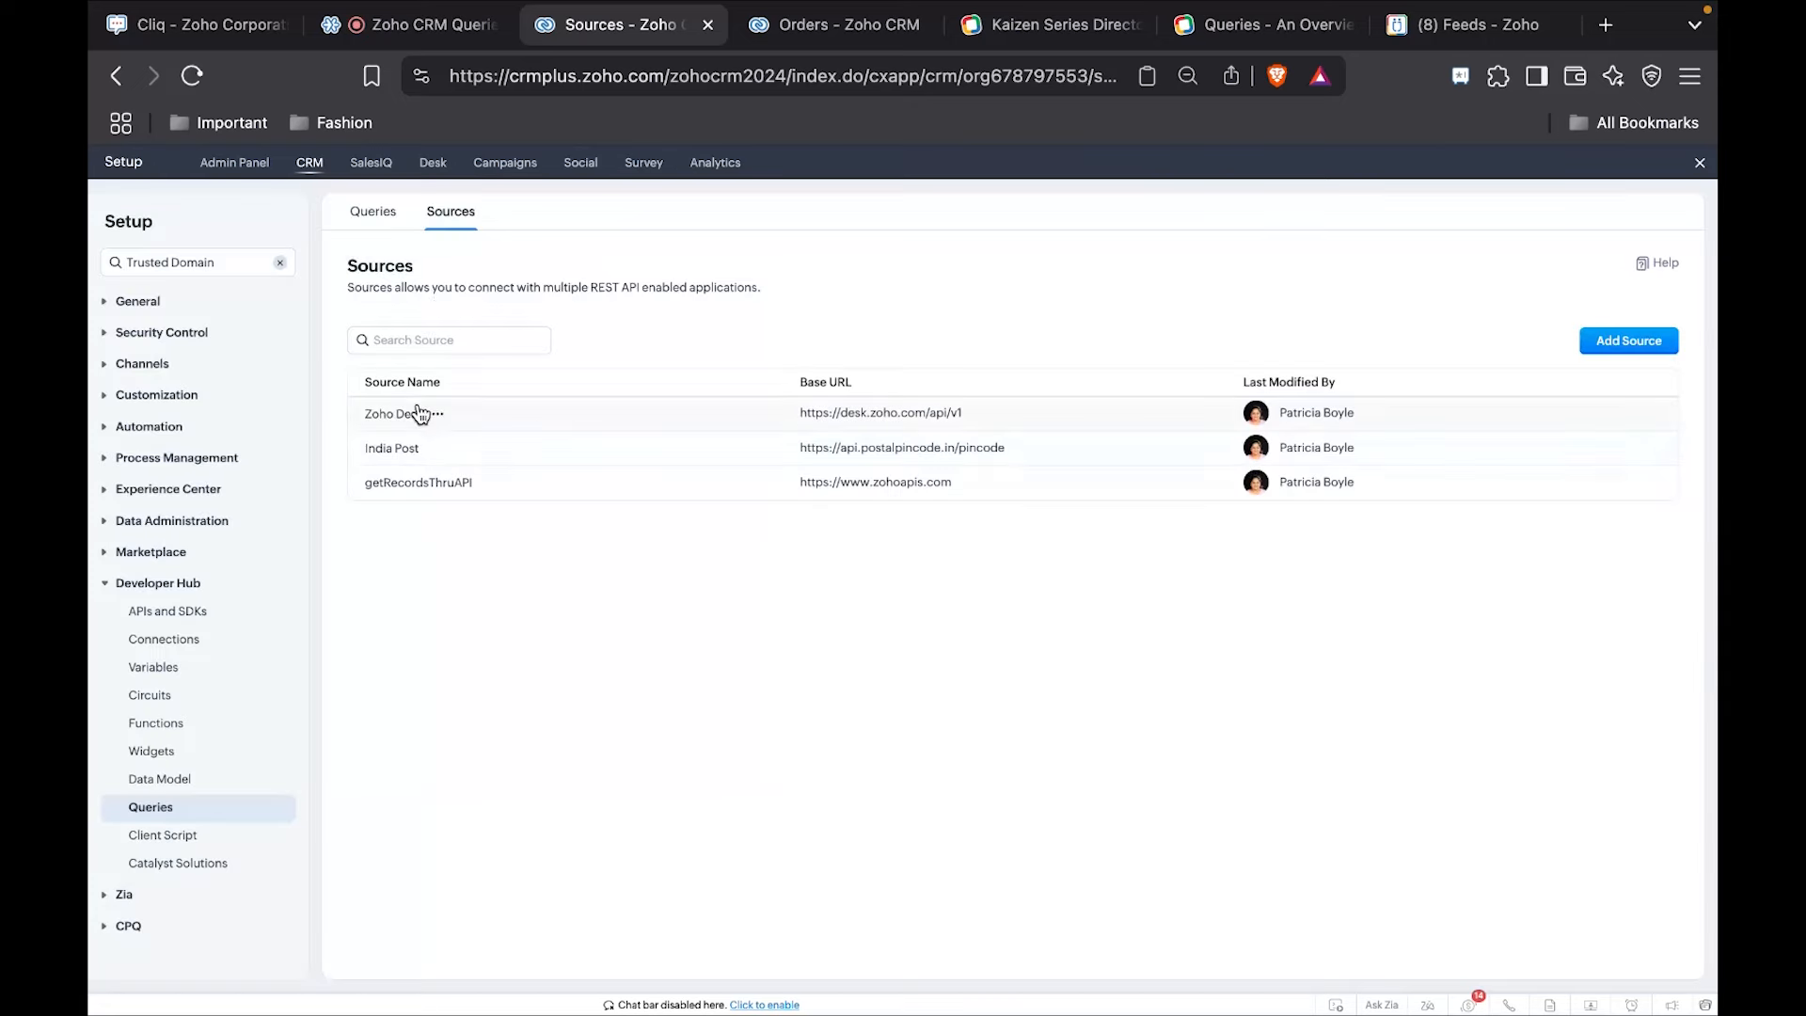
Open the Delivery Hub query for editing and select India Post as its source.
left_click(371, 217)
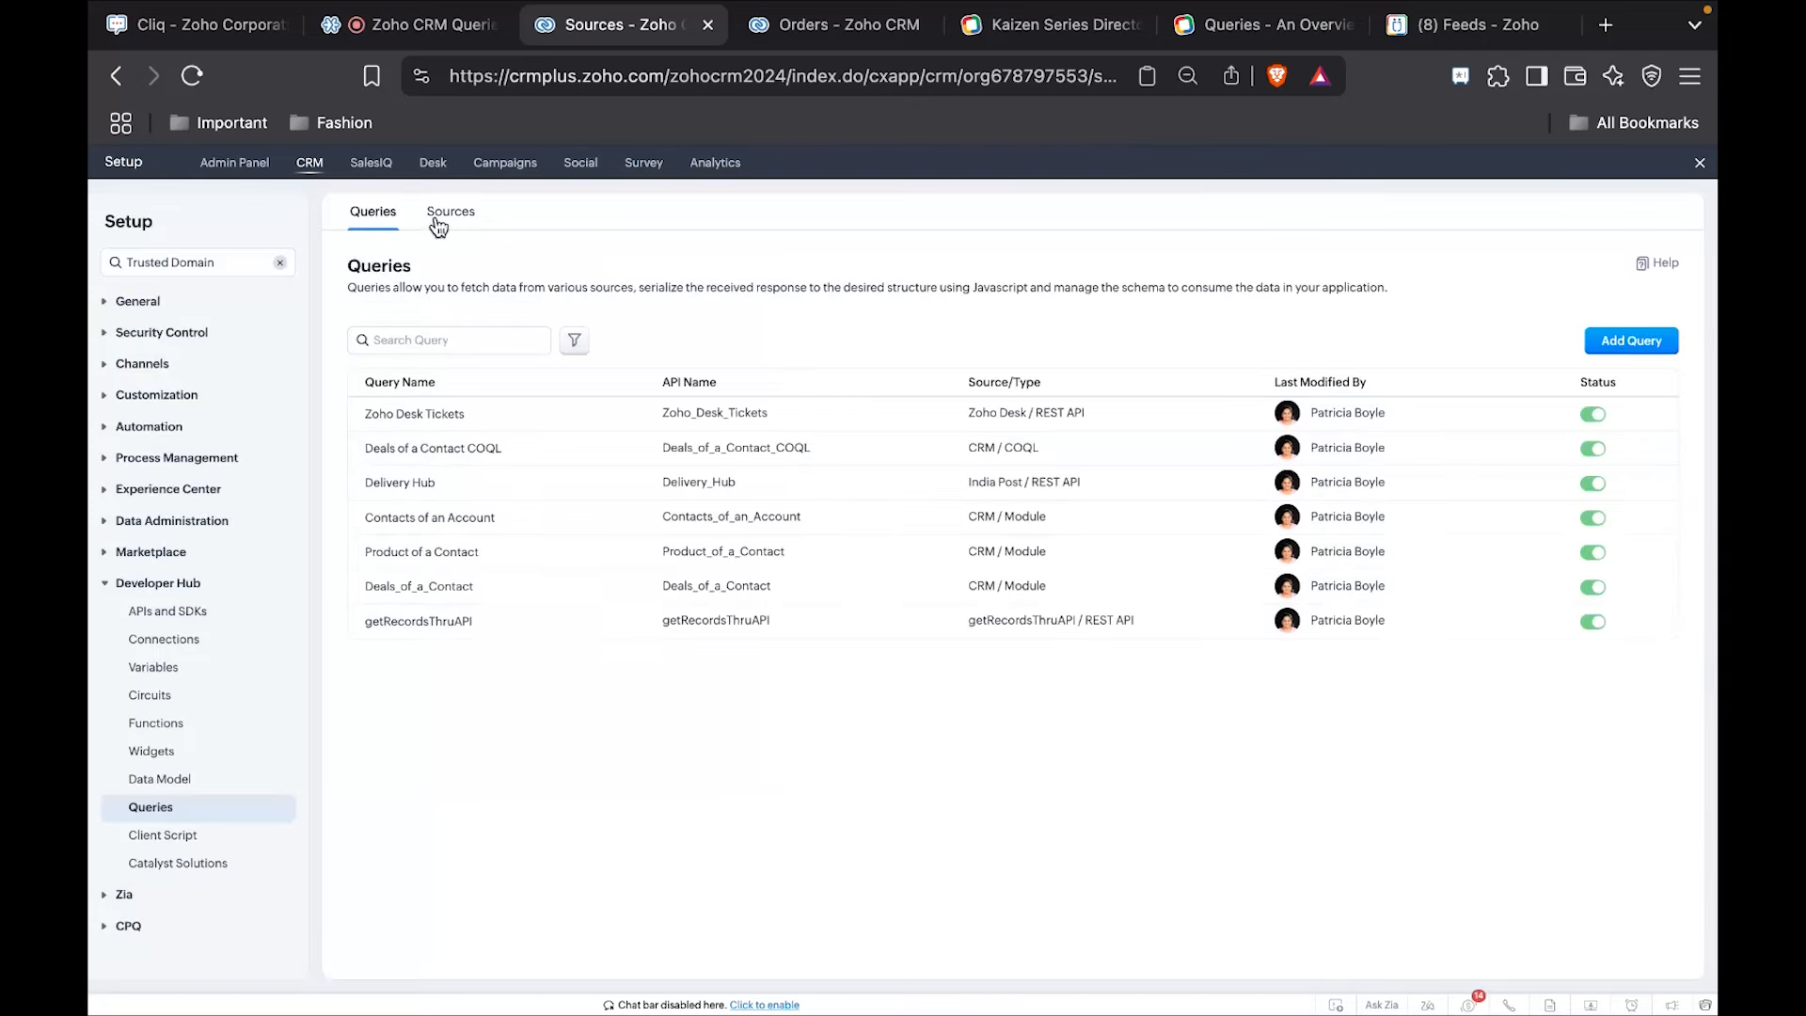
left_click(450, 487)
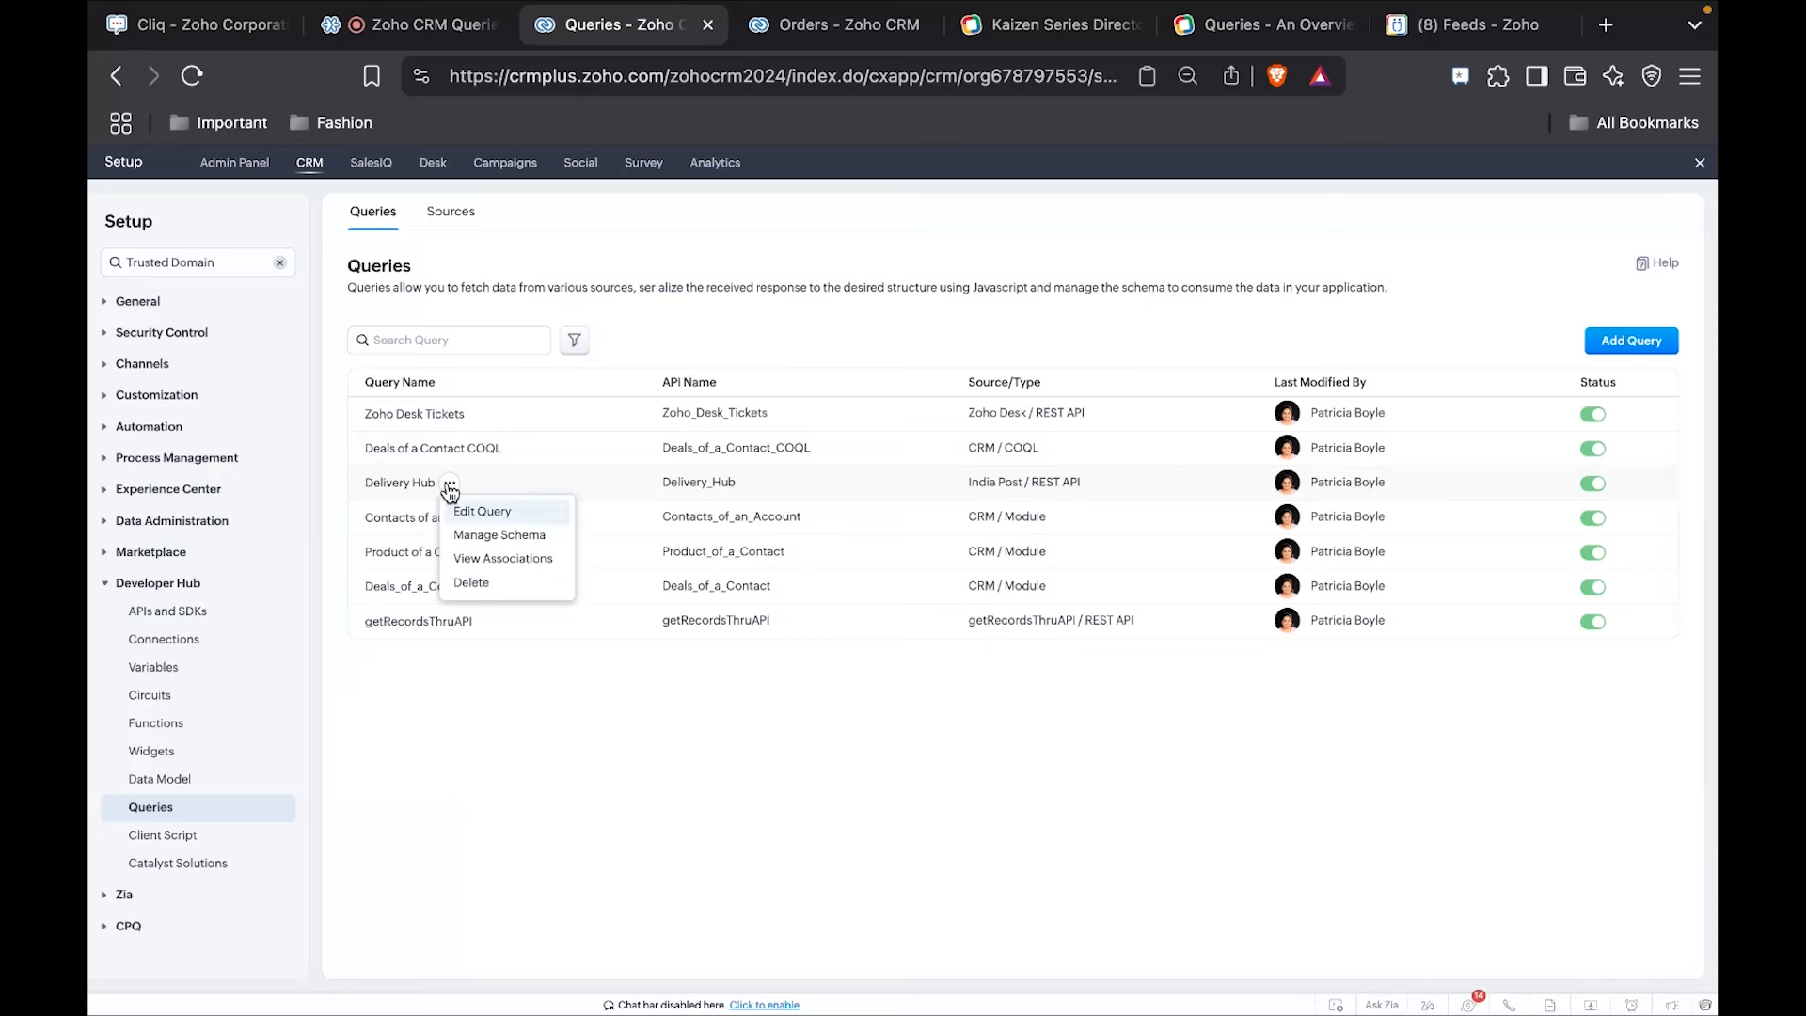
left_click(484, 516)
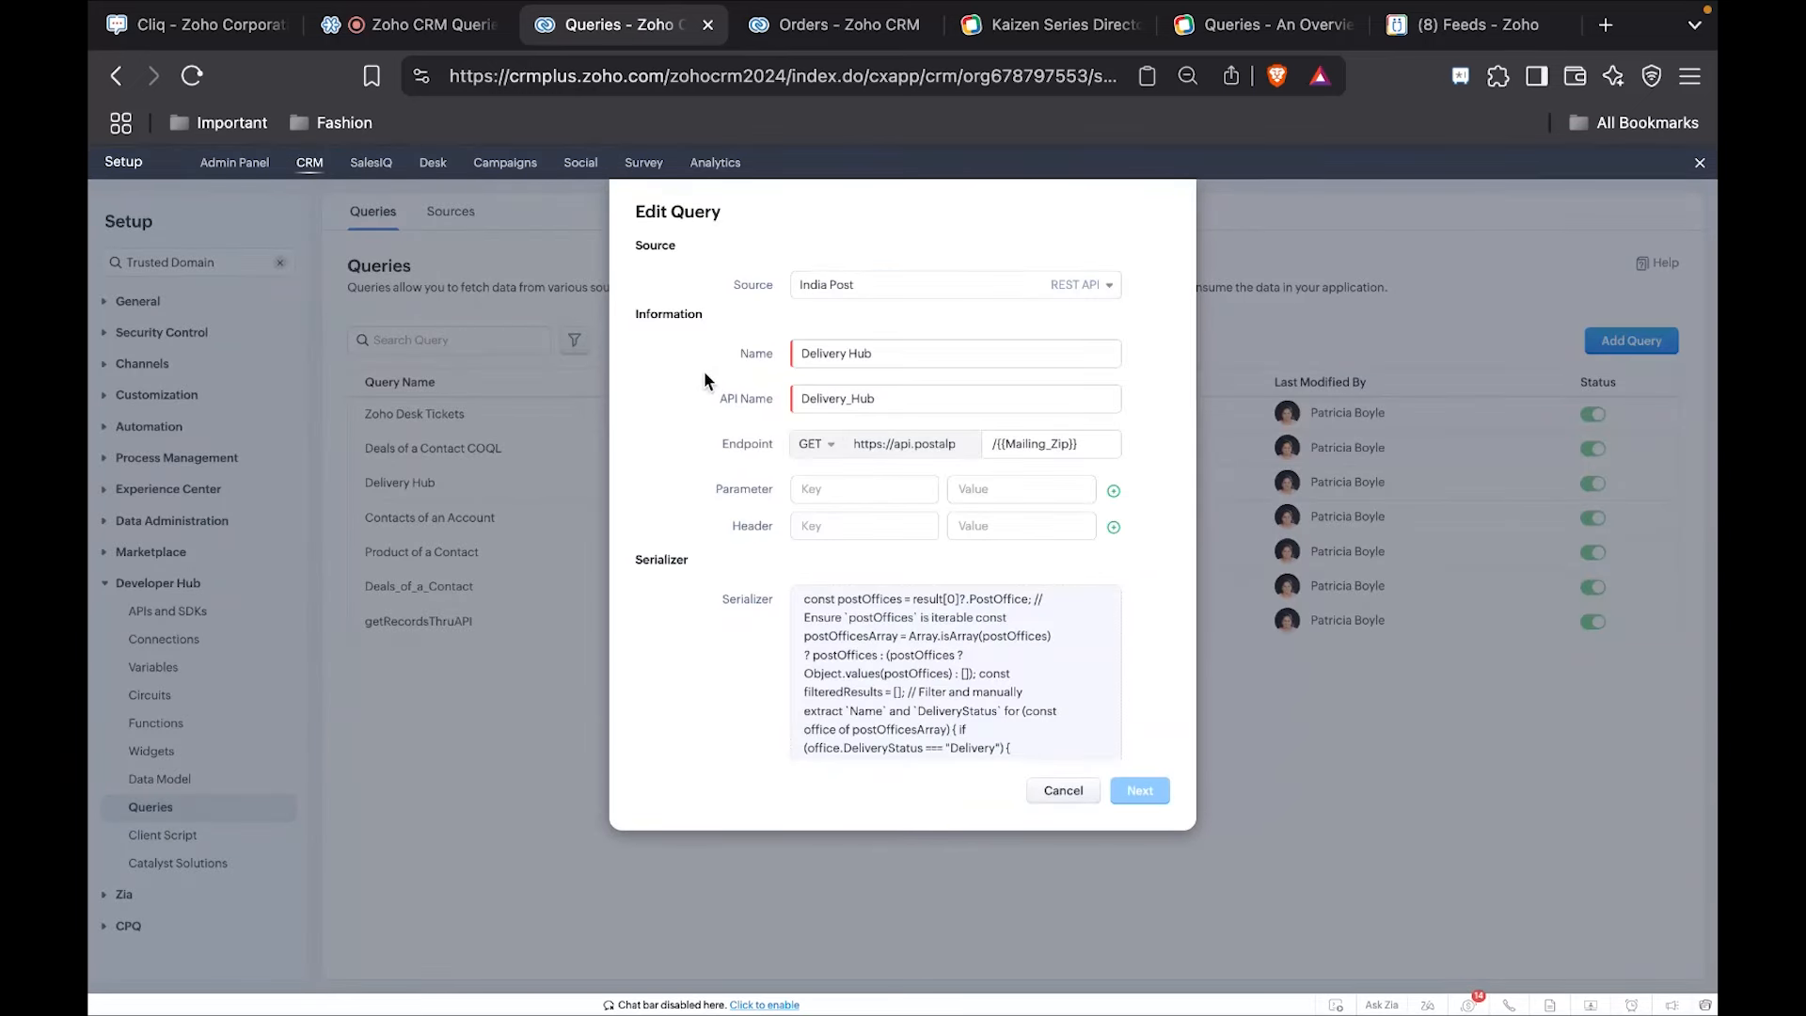
left_click(876, 288)
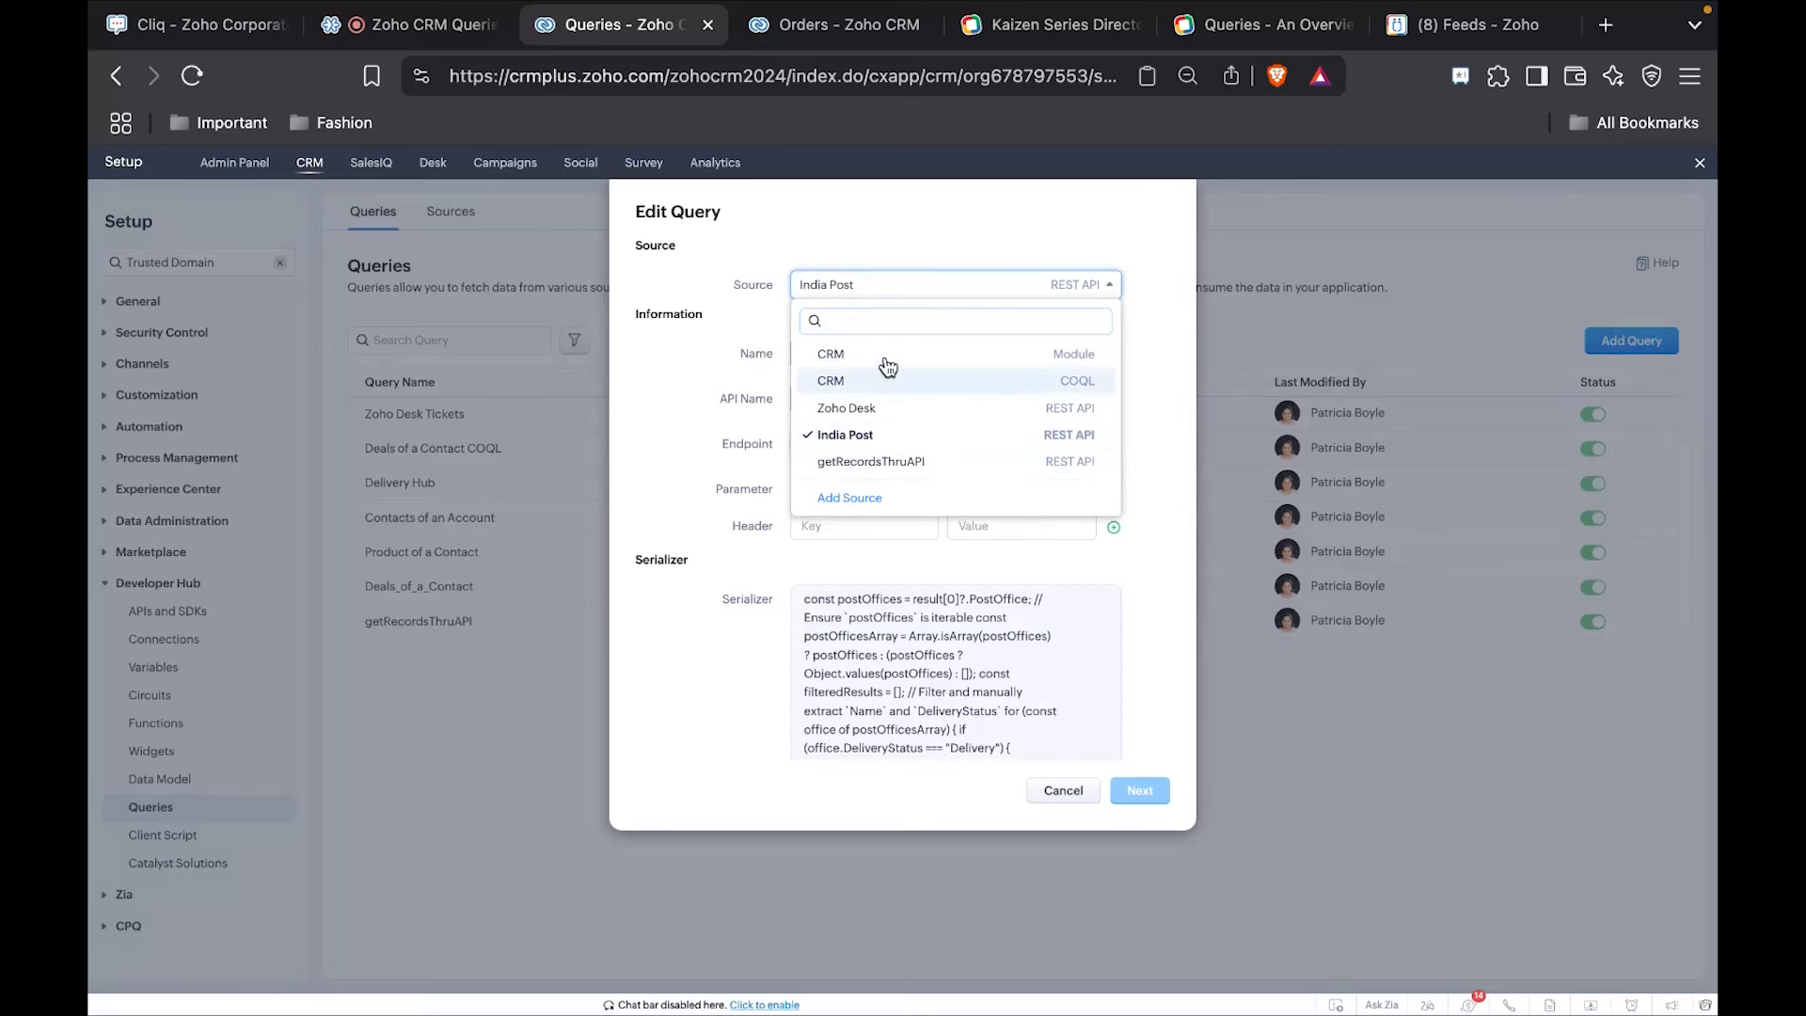
left_click(871, 438)
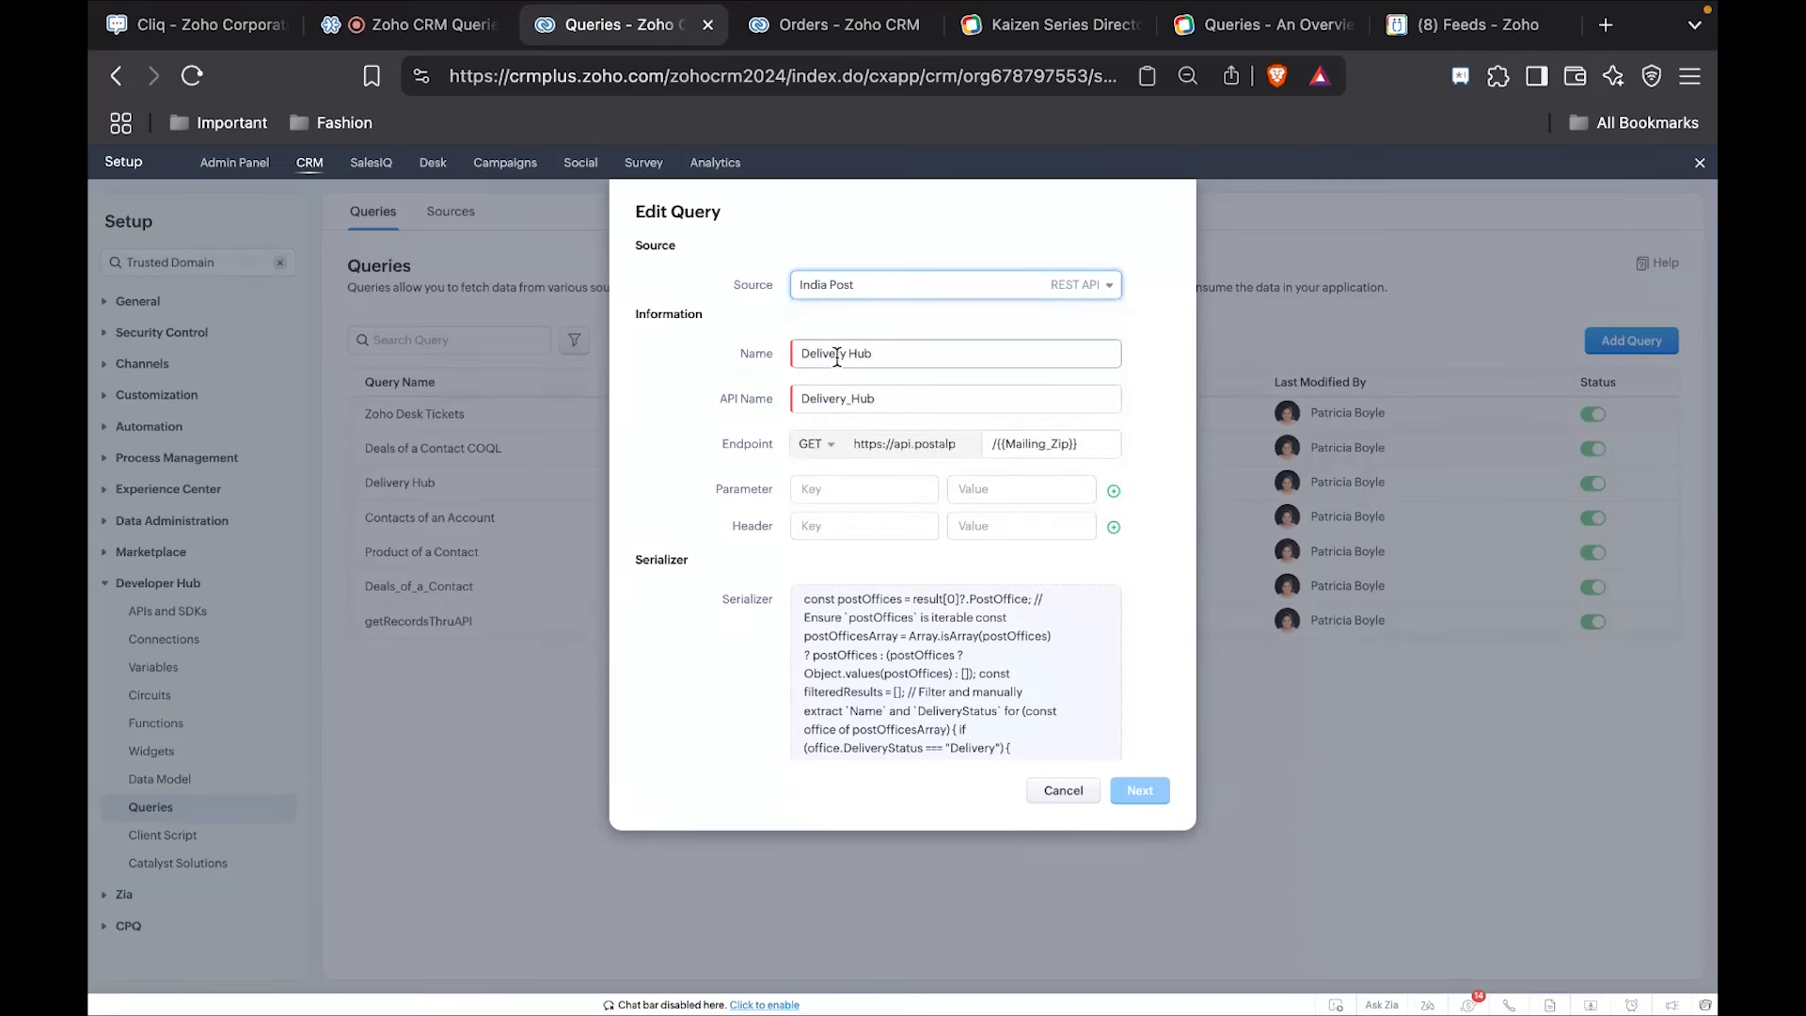
Examine the Delivery Hub query's name, API name and endpoint path with the Mailing_Zip variable.
double_click(835, 355)
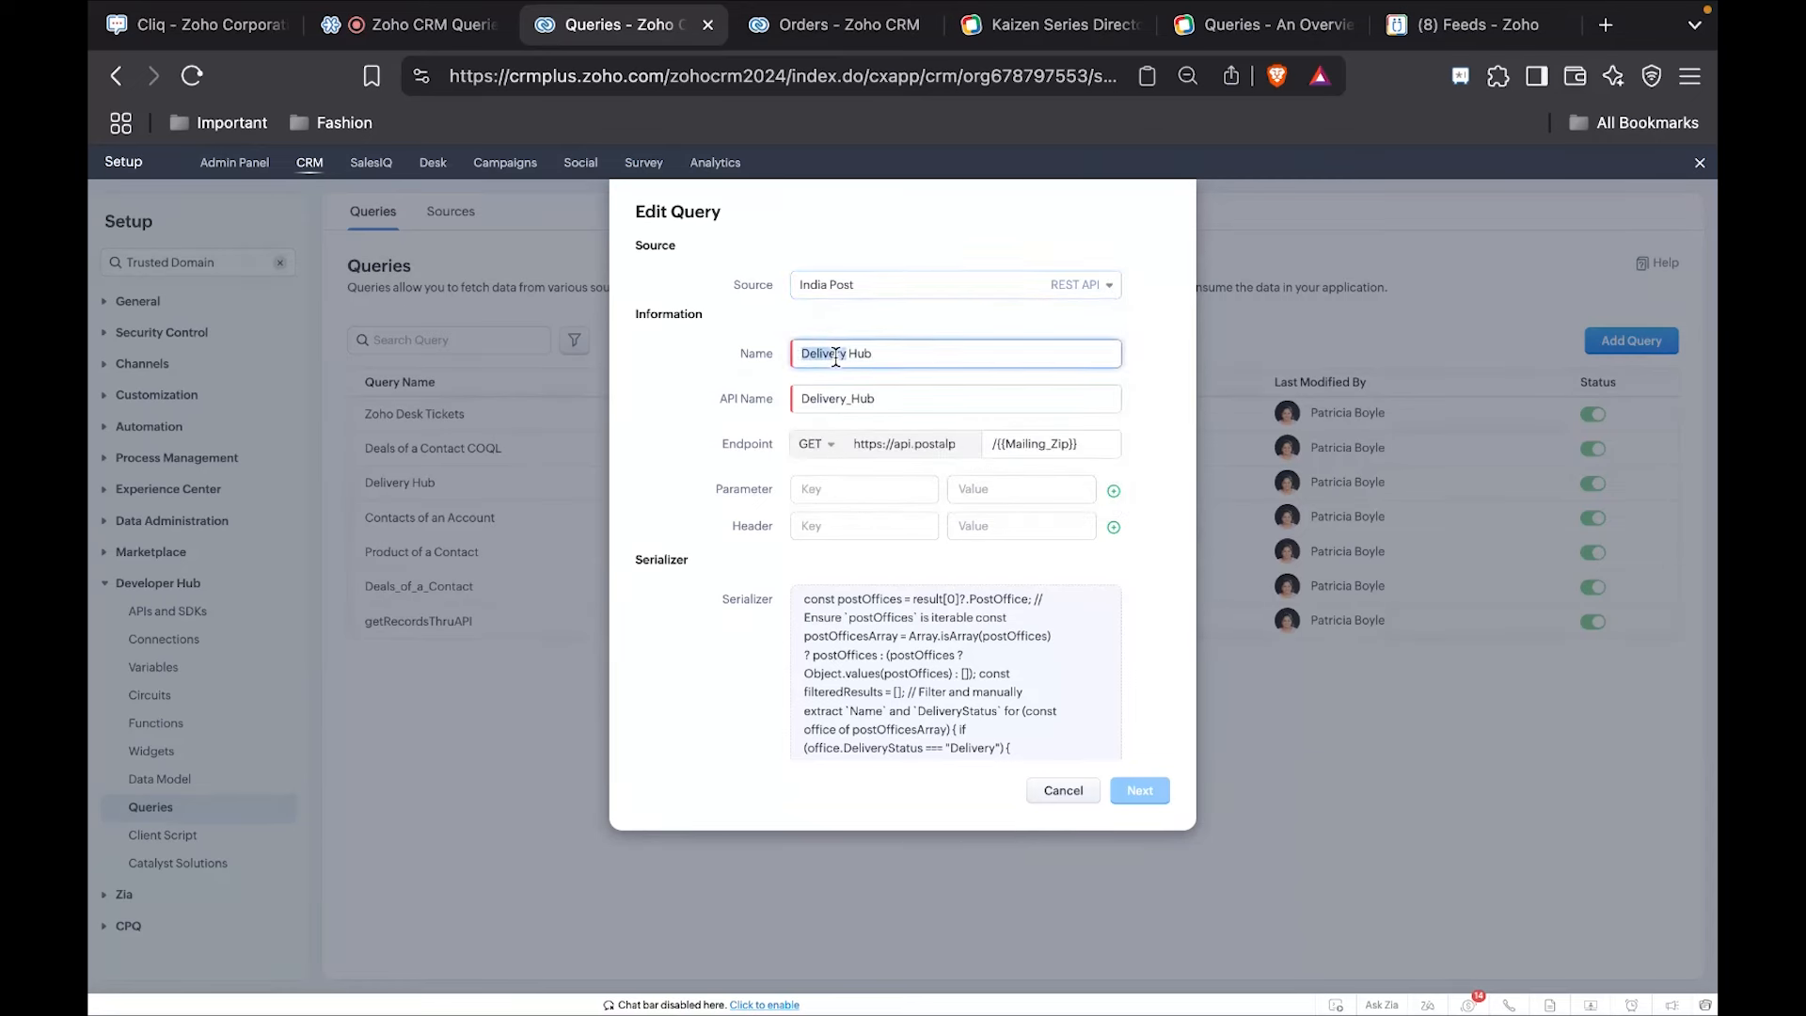
left_click(905, 386)
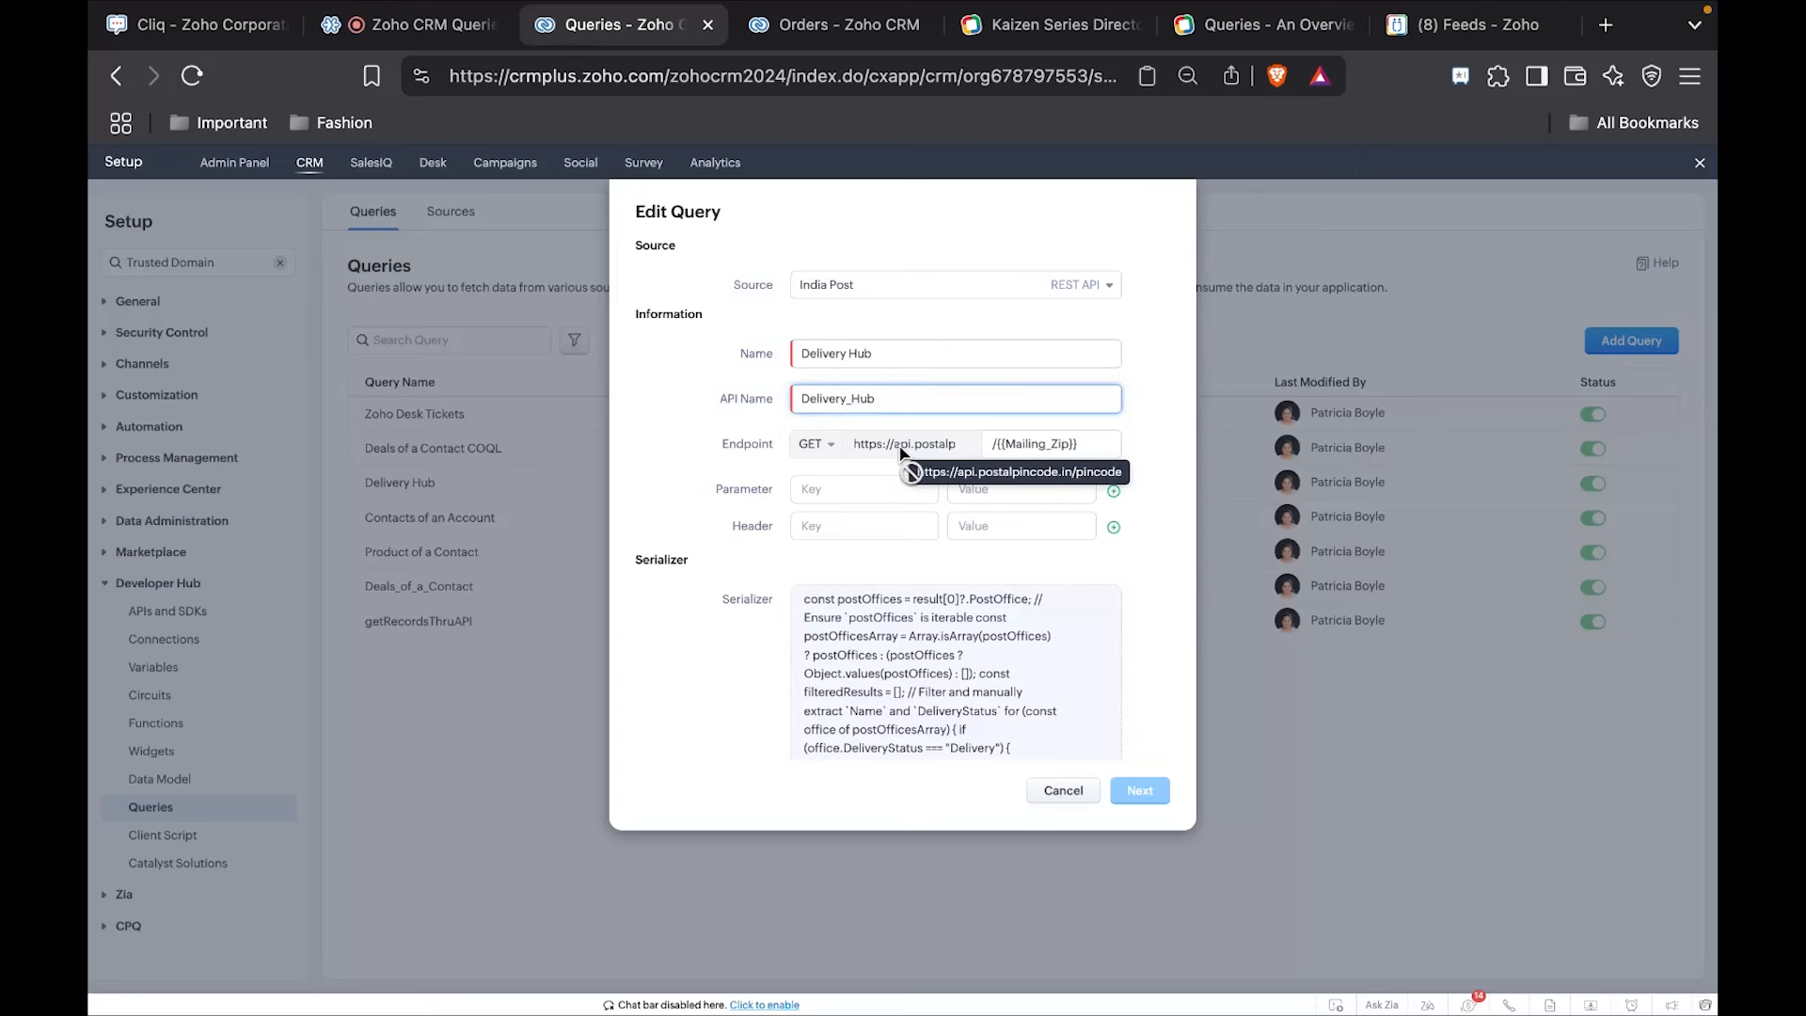
double_click(1034, 445)
triple_click(1042, 448)
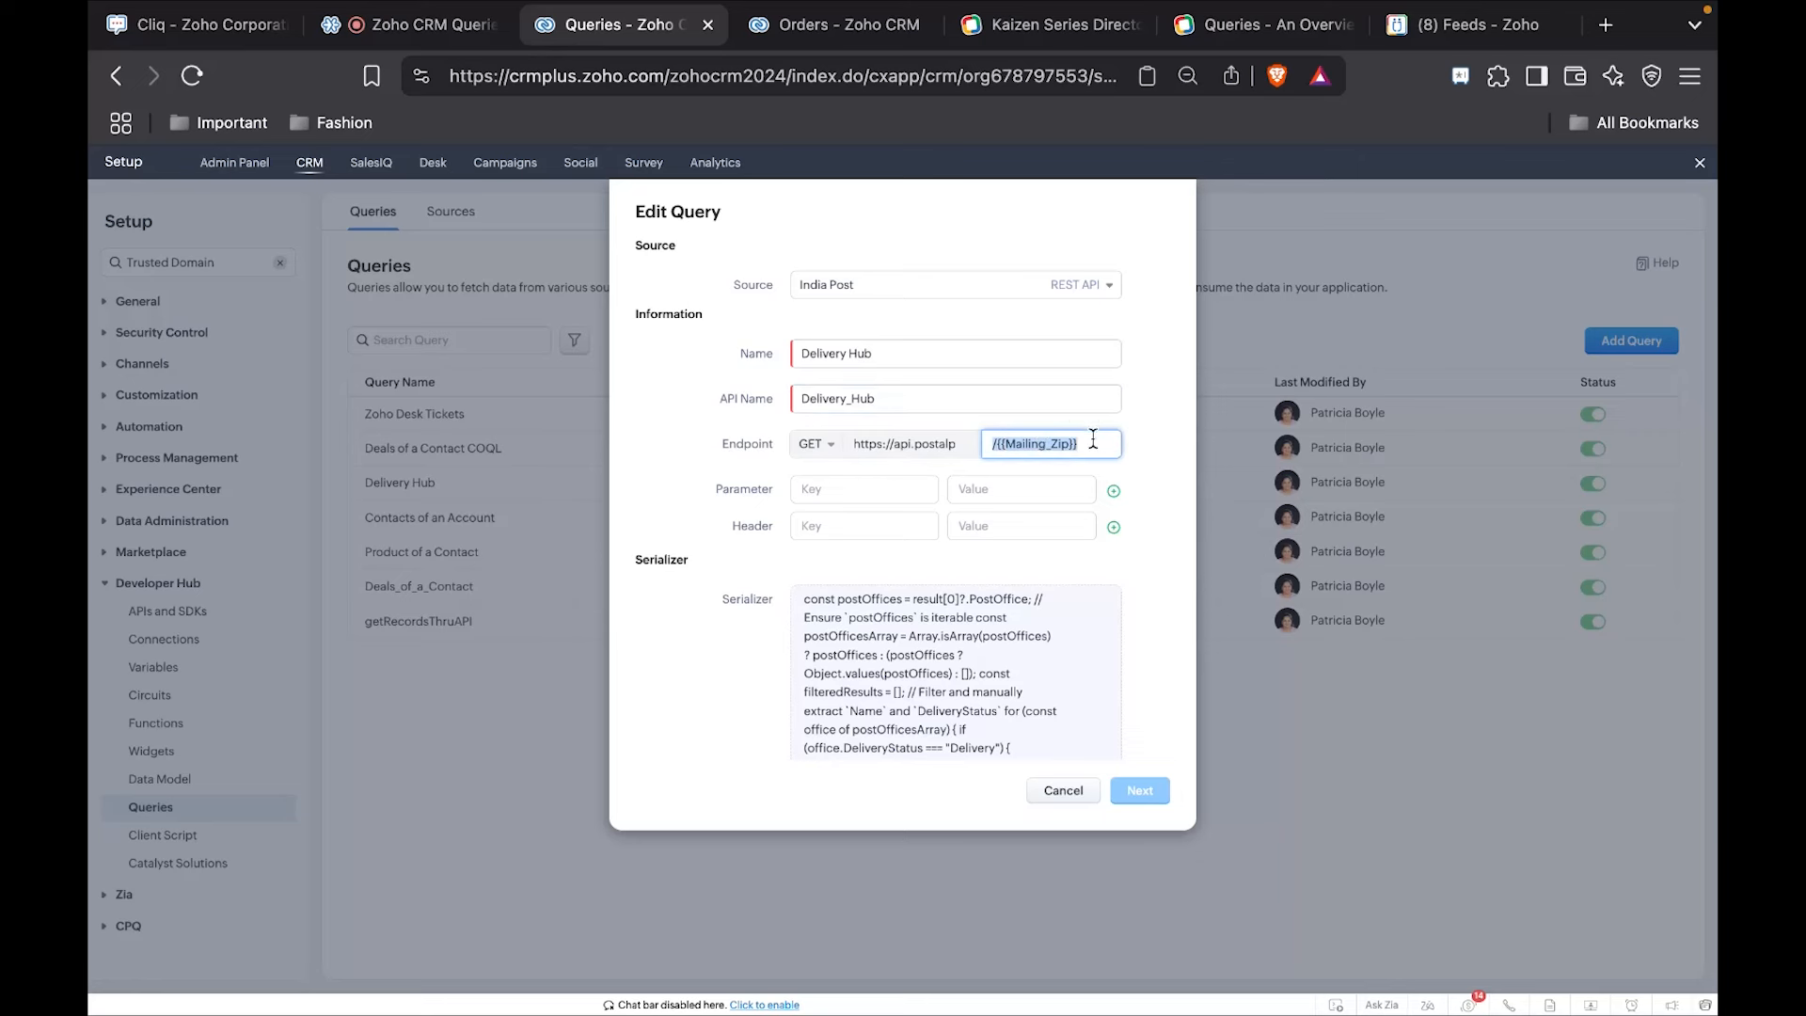
left_click(1025, 445)
double_click(1024, 445)
triple_click(1025, 445)
scroll(878, 508, "down", 2)
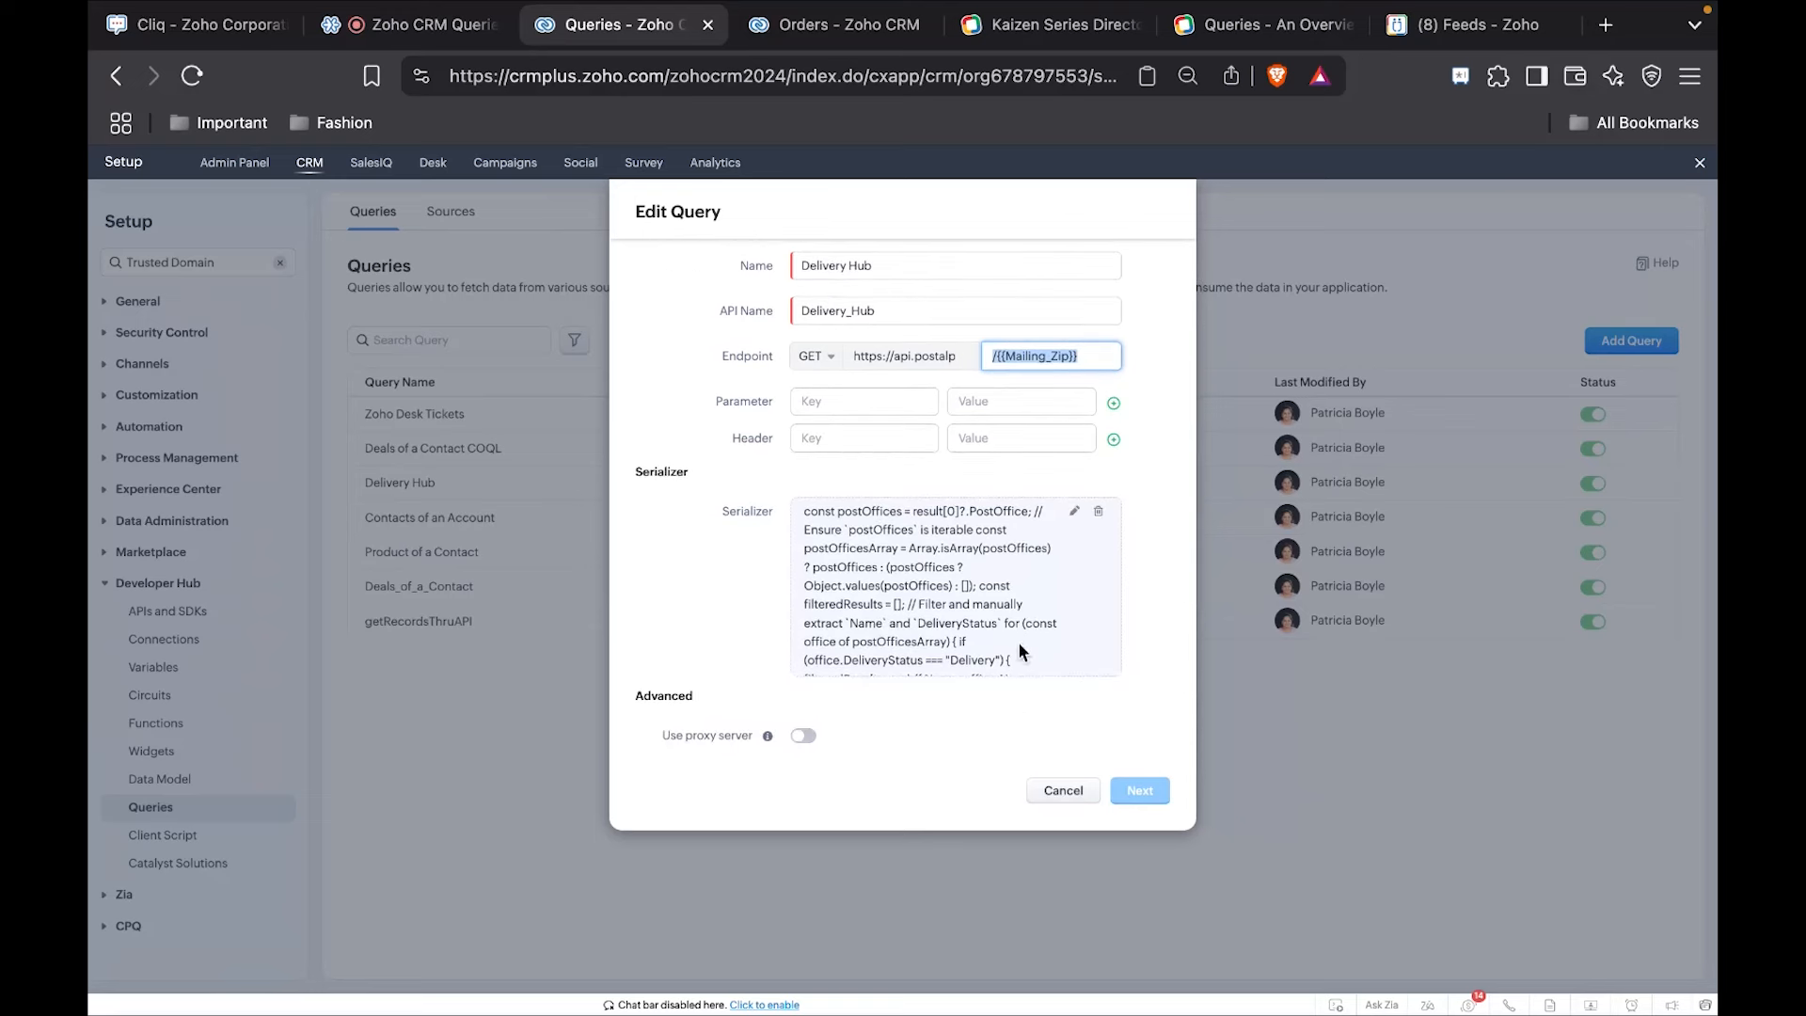
Open the query's serializer code and inspect the condition that filters post offices by DeliveryStatus "Delivery".
left_click(1076, 513)
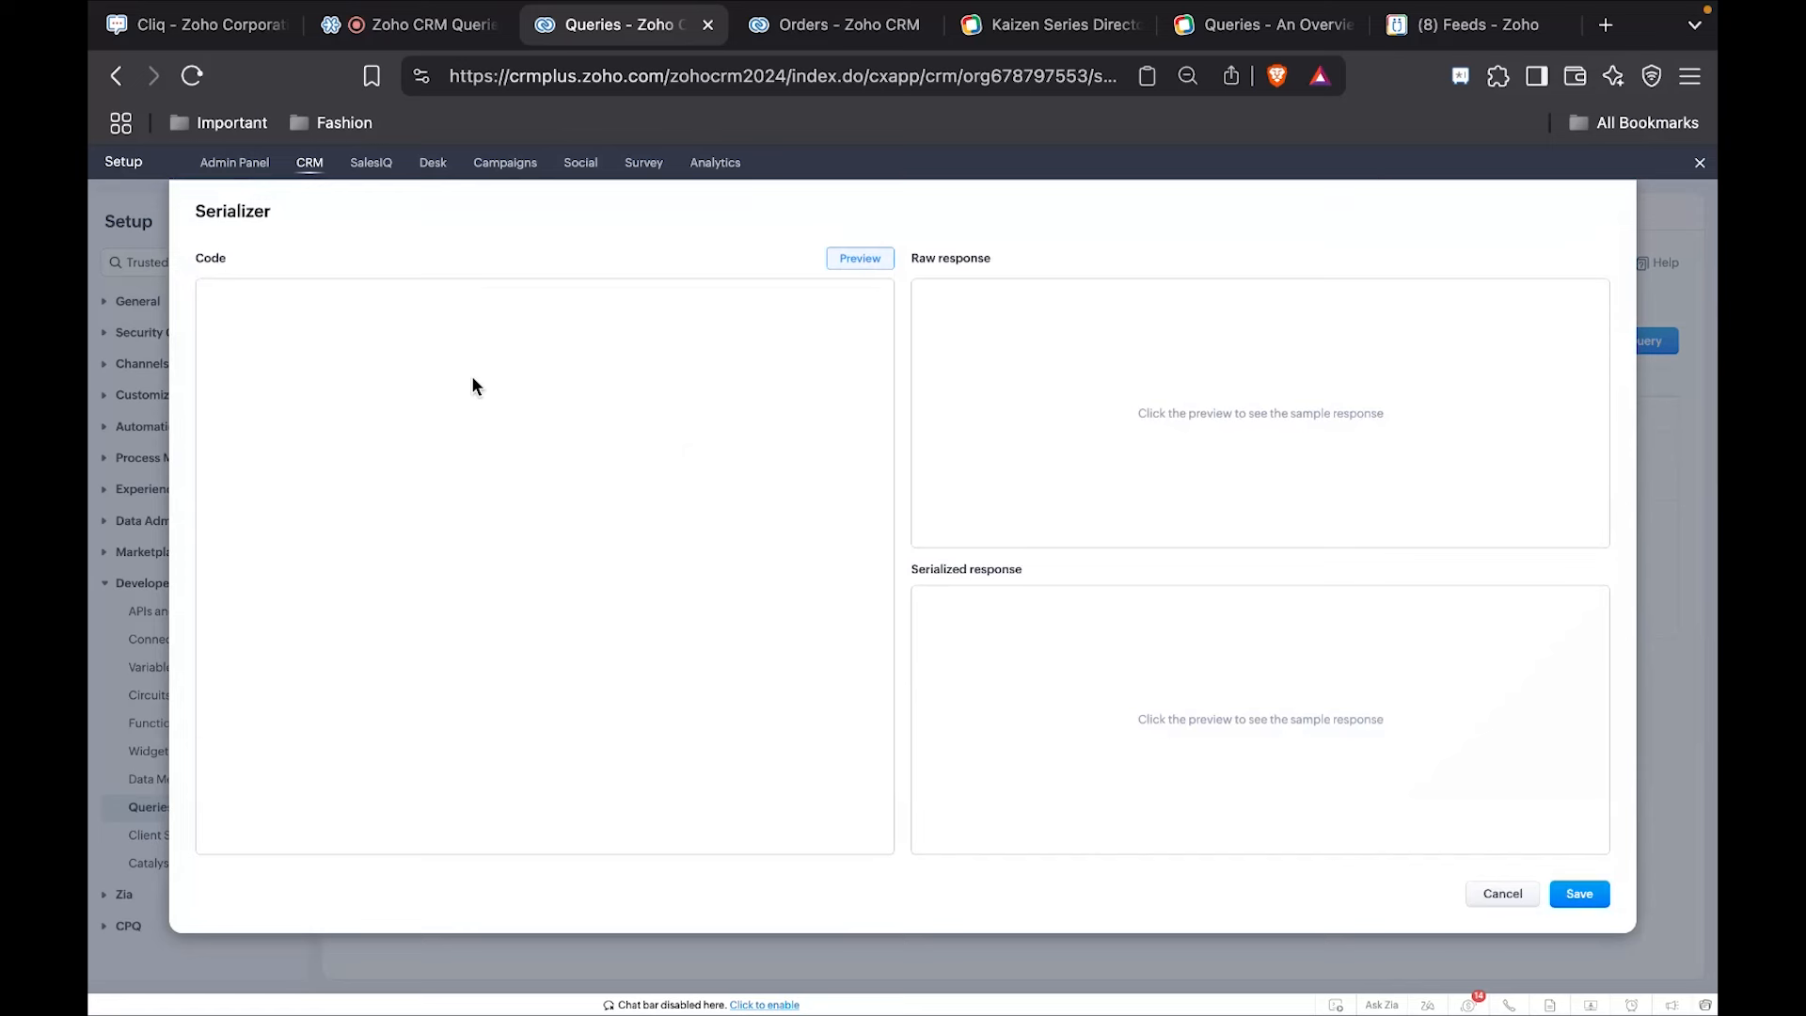
type("const postOffices = result[0]?.PostOffice;  // Ensure `postOffices` is iterable const postOfficesArray = Array.isArray(postOffices) ? postOffices : (postOffices ? Object.values(postOffices) : []);  const filteredResults = [];  // Filter and manually extract `Name` and `DeliveryStatus` for (const office of postOfficesArray) { if (office.DeliveryStatus === \"Delivery\") { filteredResults.push({ Name: office.Name, DeliveryStatus: office.DeliveryStatus }); } }  return filteredResults;")
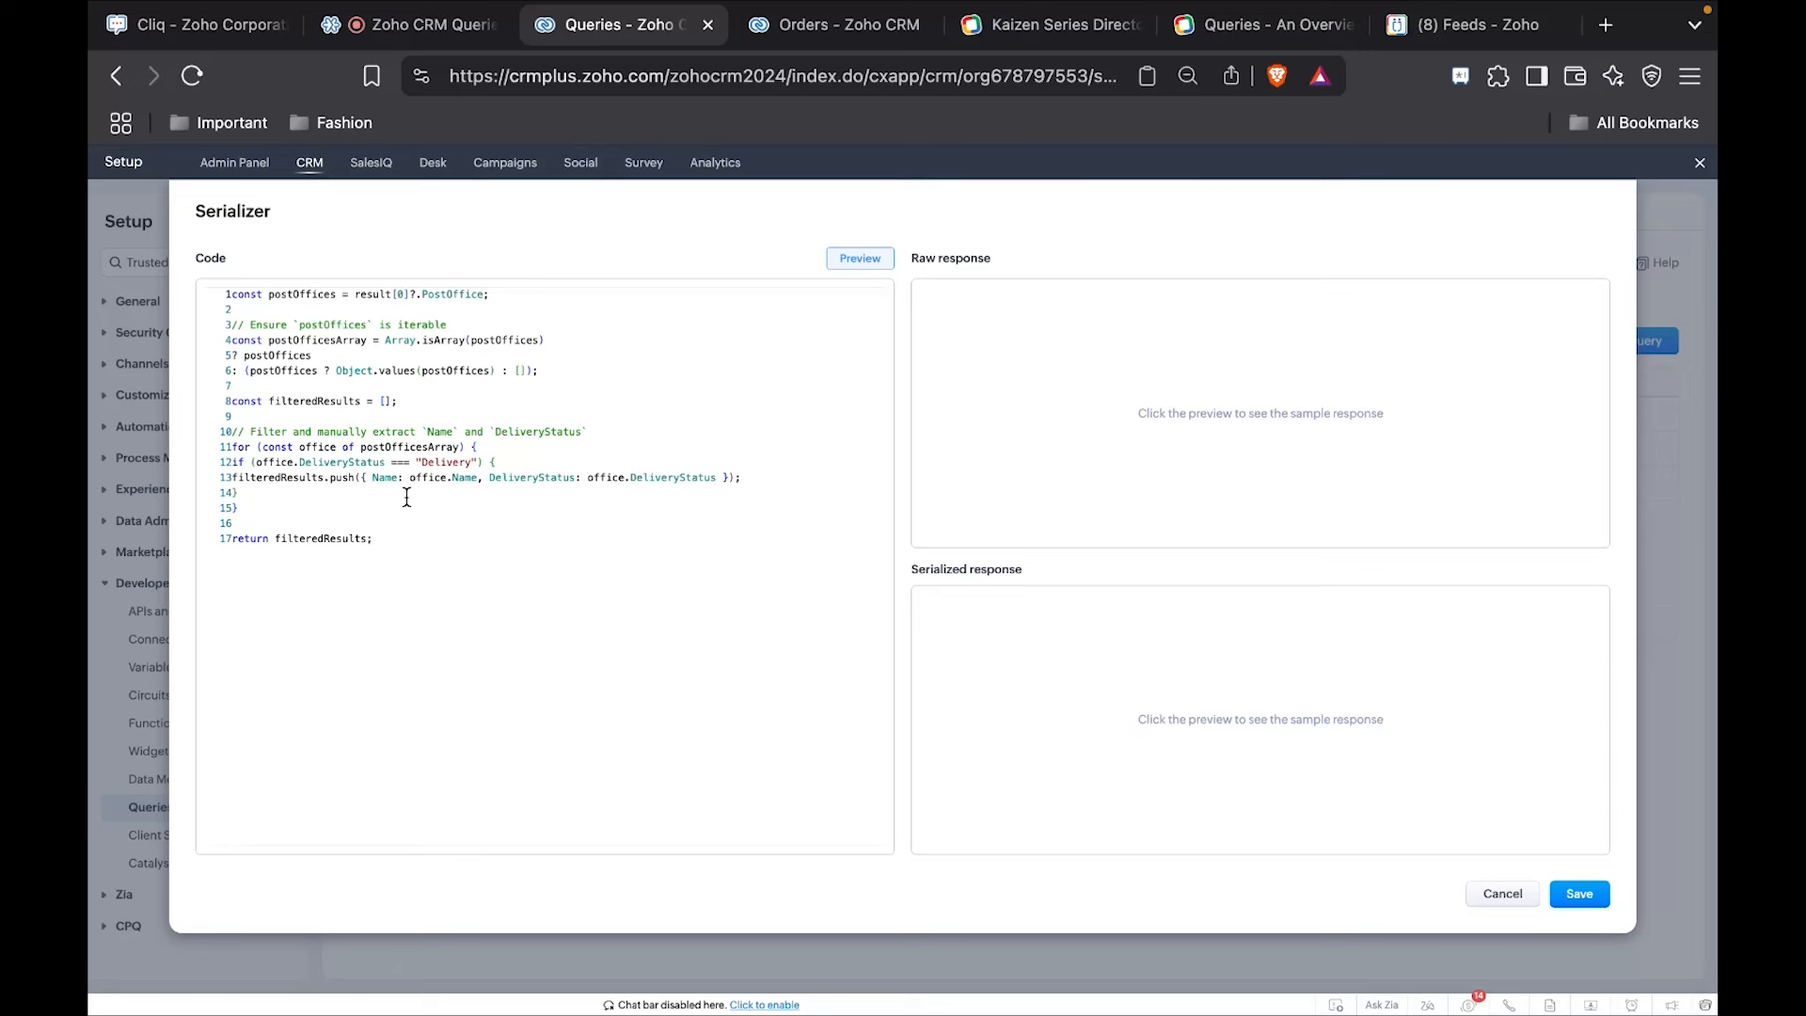
double_click(319, 462)
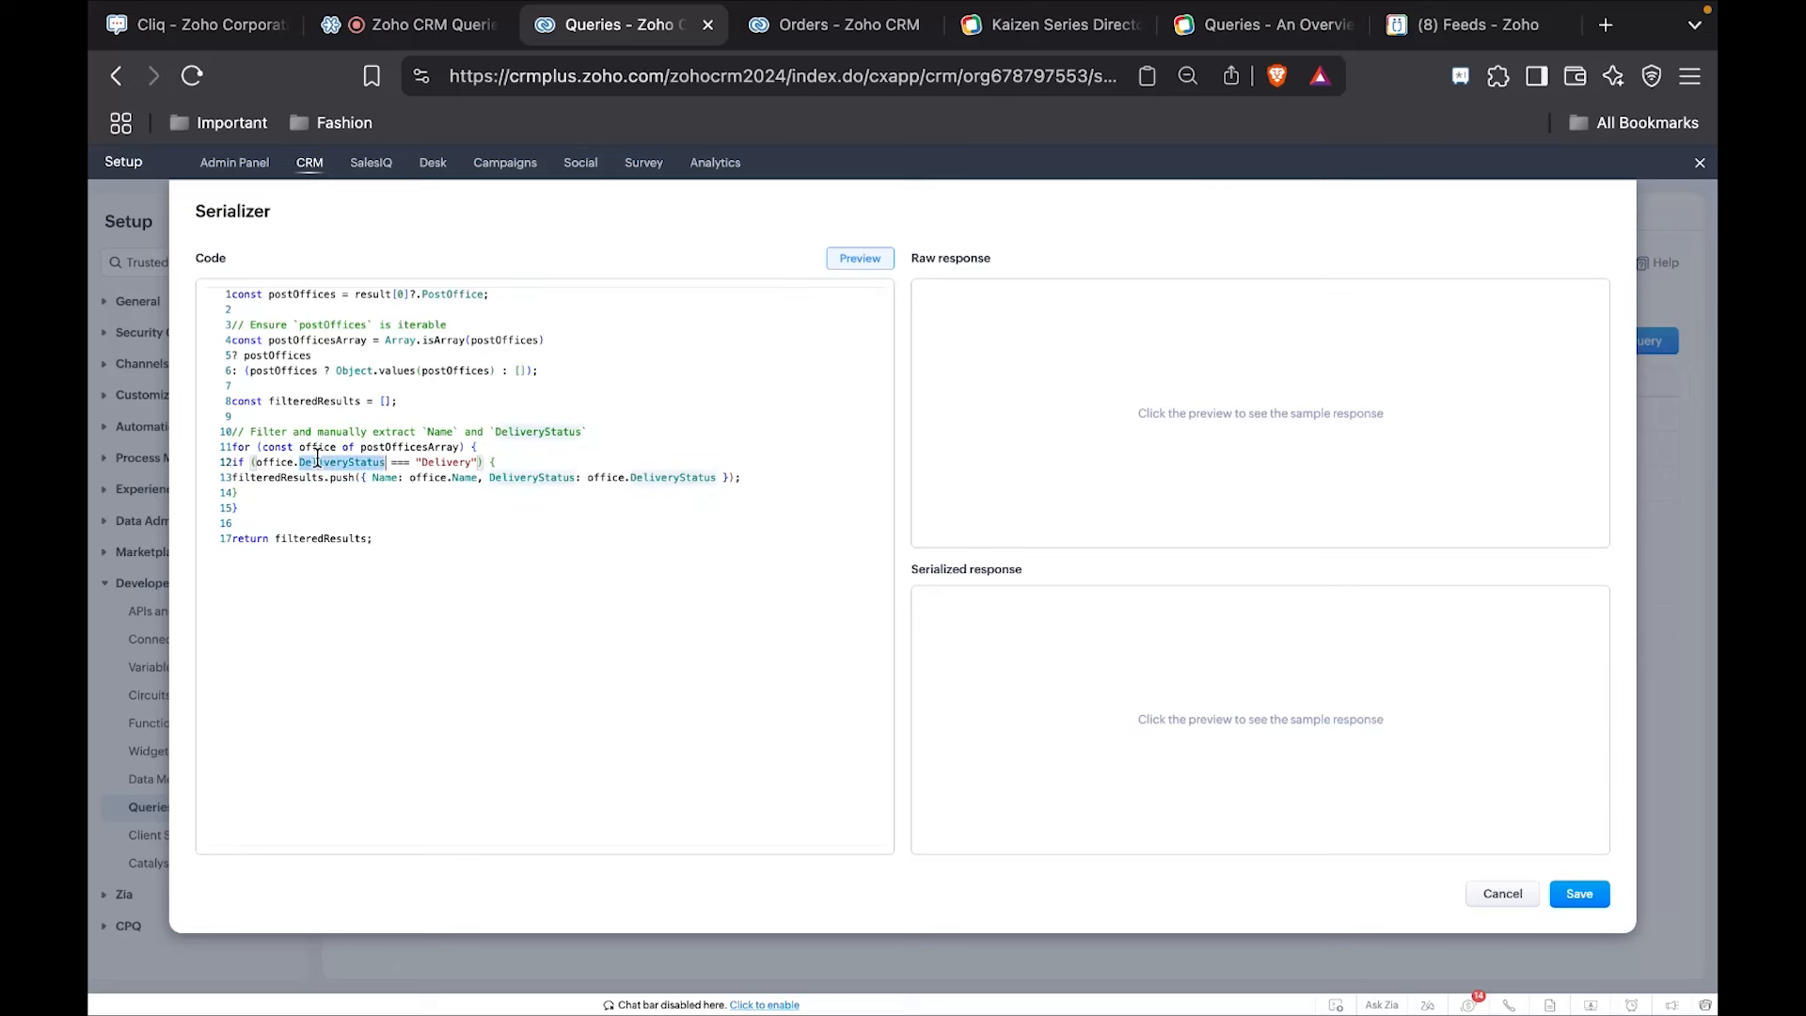
double_click(446, 462)
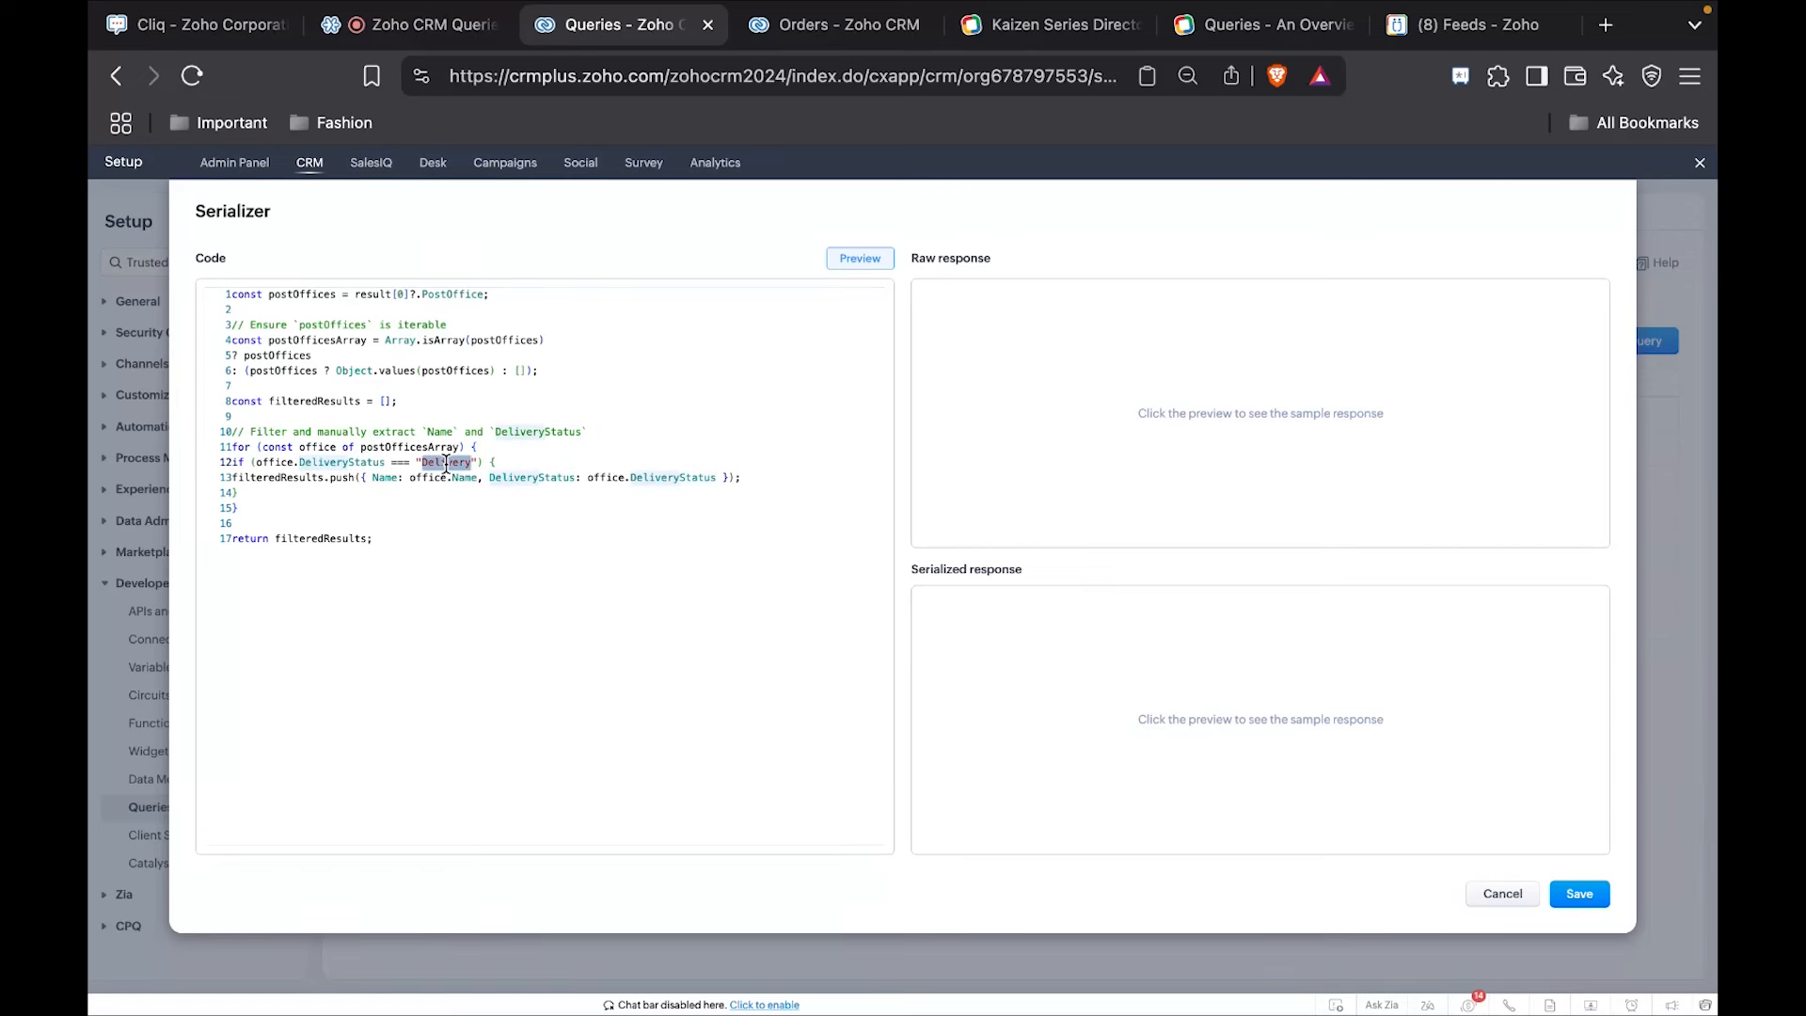
Preview the serializer with Mailing_Zip set to 603202 and expand the first result in the raw response.
left_click(859, 260)
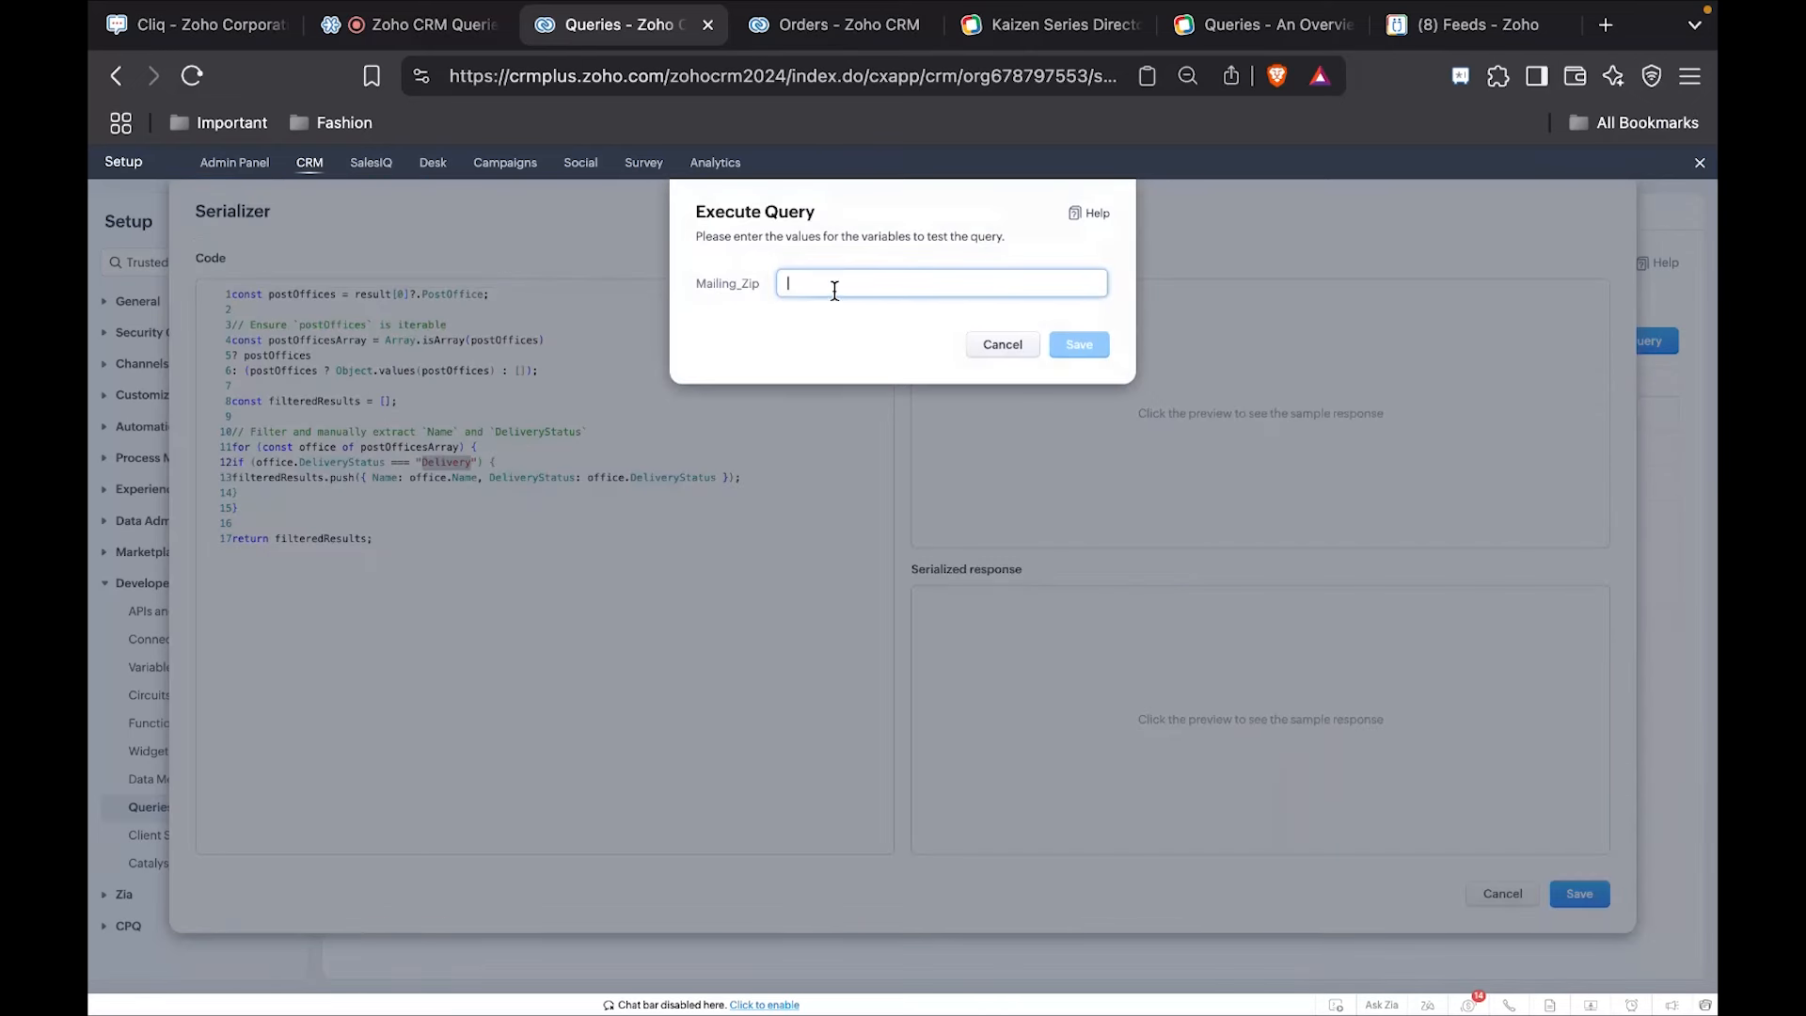
type("6")
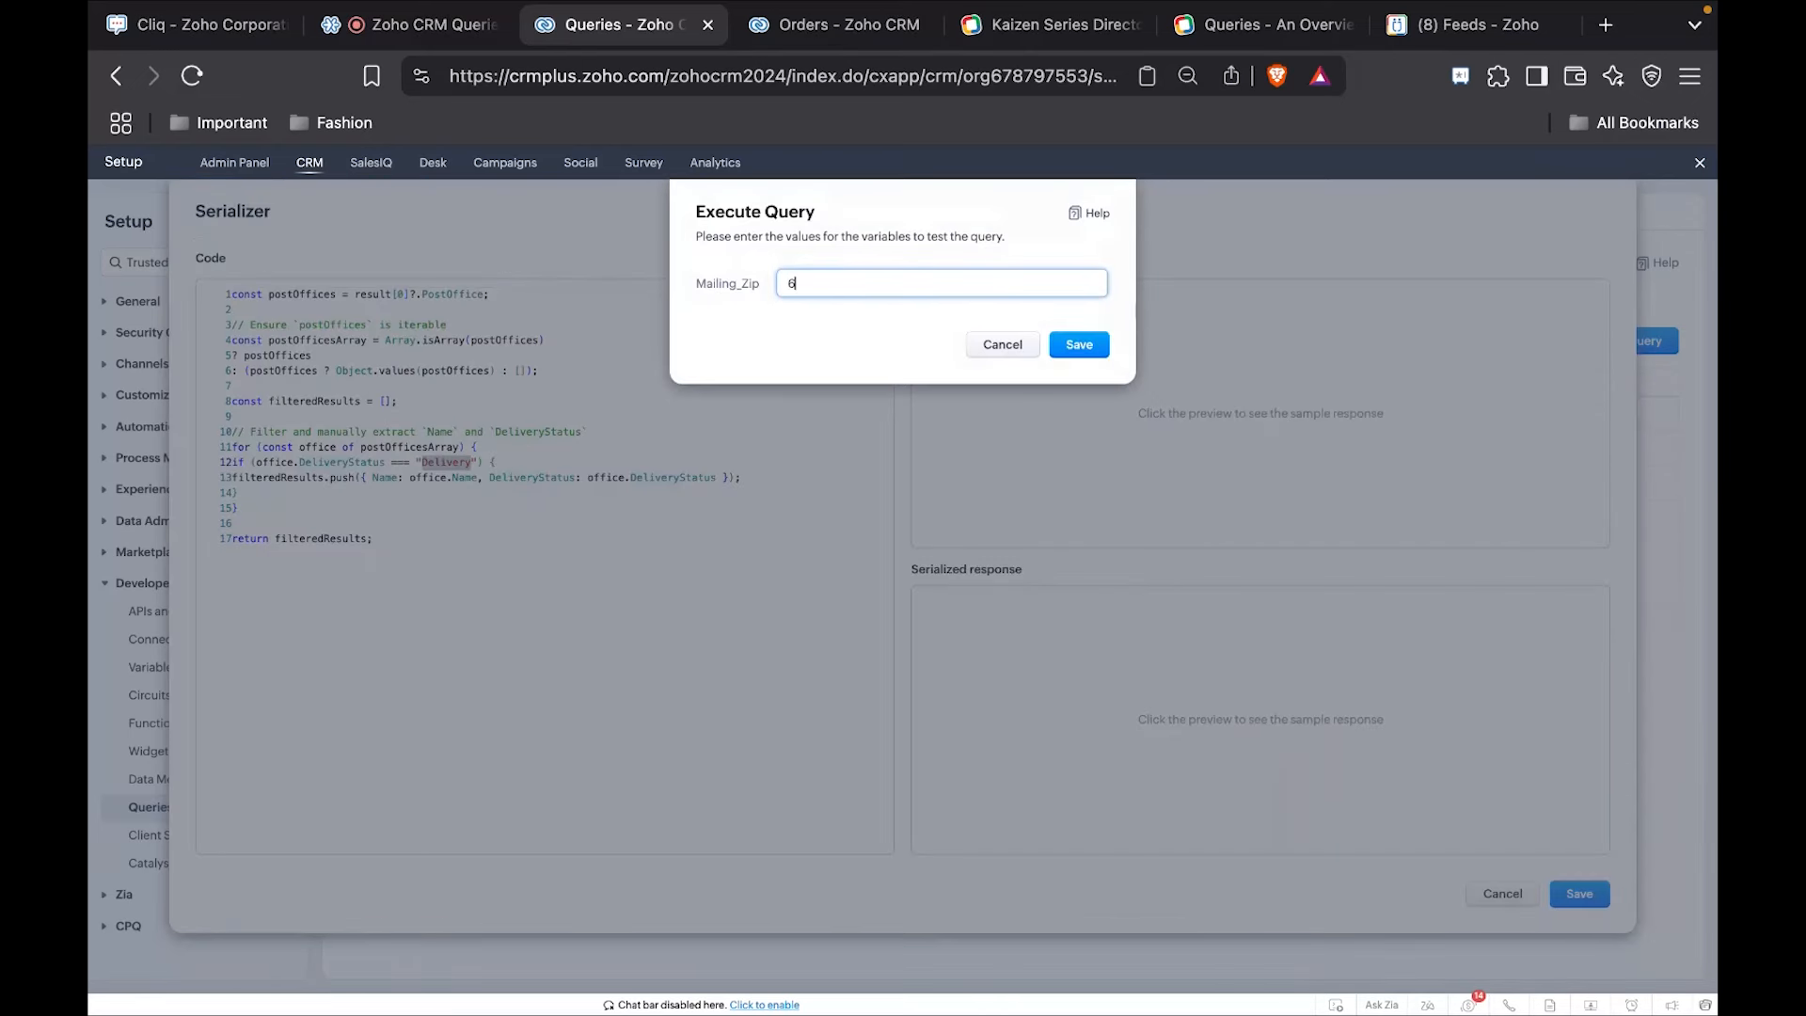
type("03202")
left_click(1079, 344)
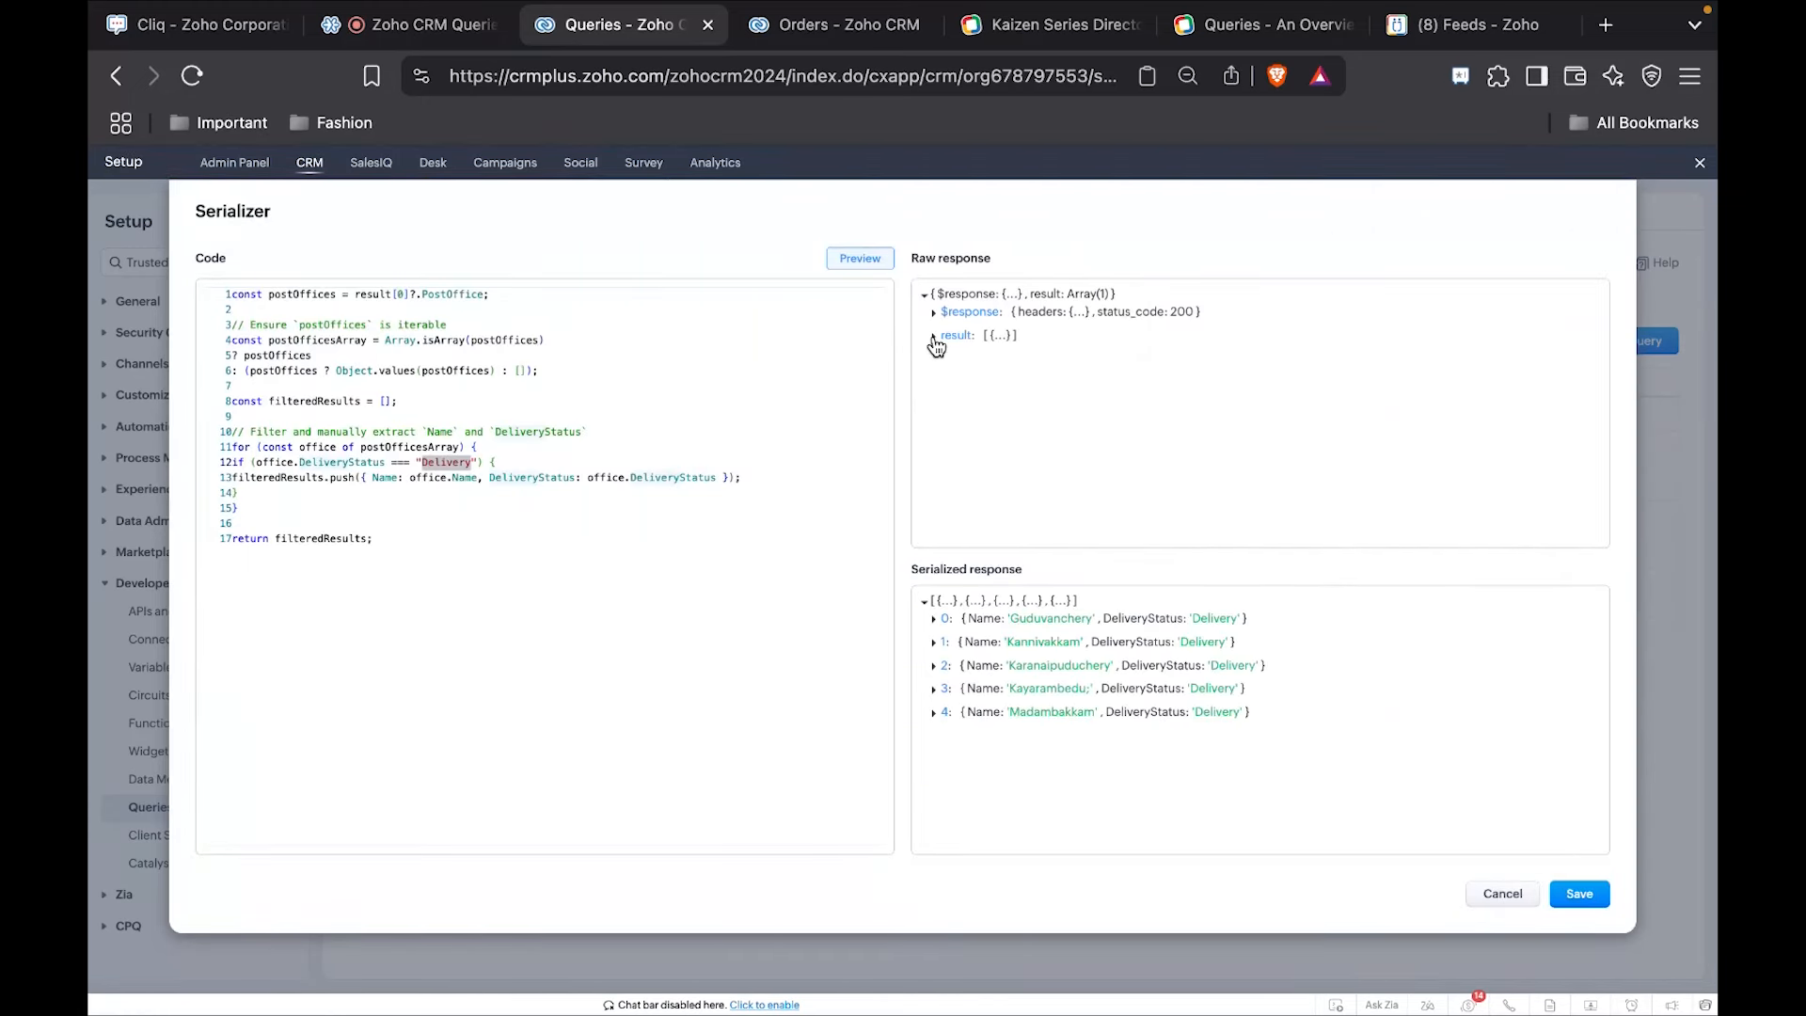
left_click(934, 336)
left_click(987, 350)
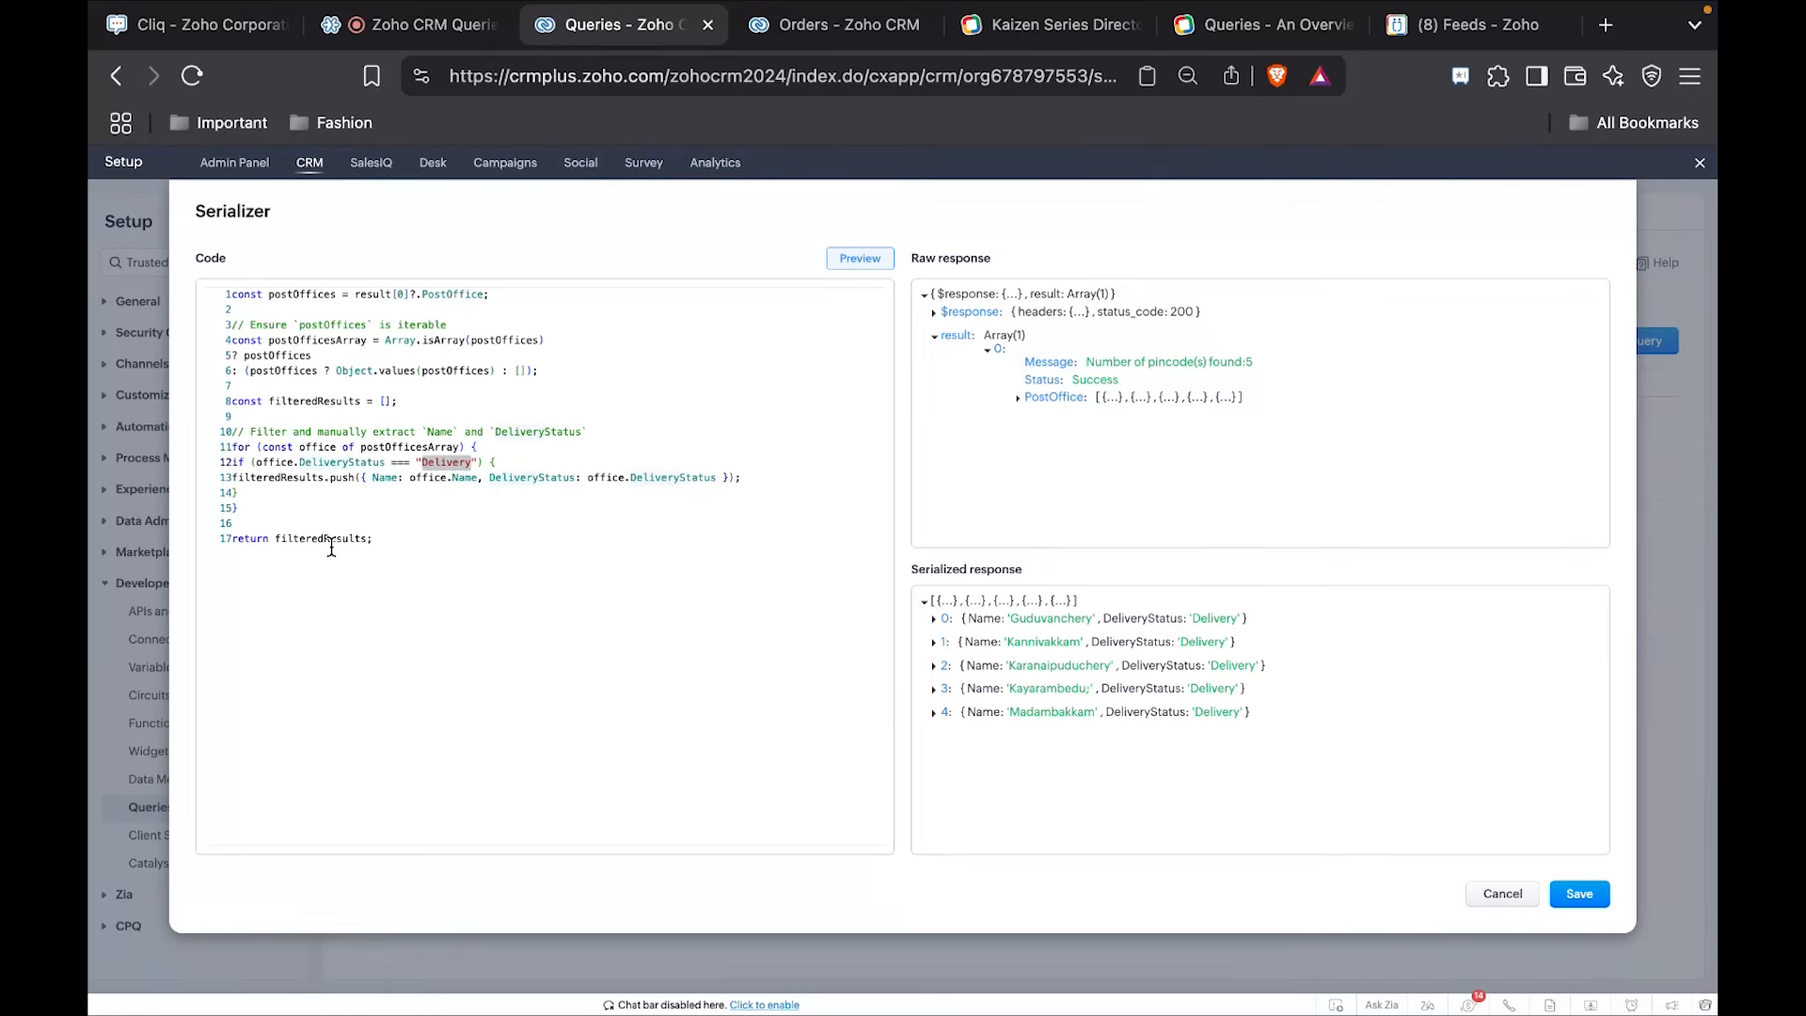
Save the serializer and execute the Delivery Hub query with Mailing_Zip 603202 to get its response.
mouse_move(349, 537)
left_click(1578, 898)
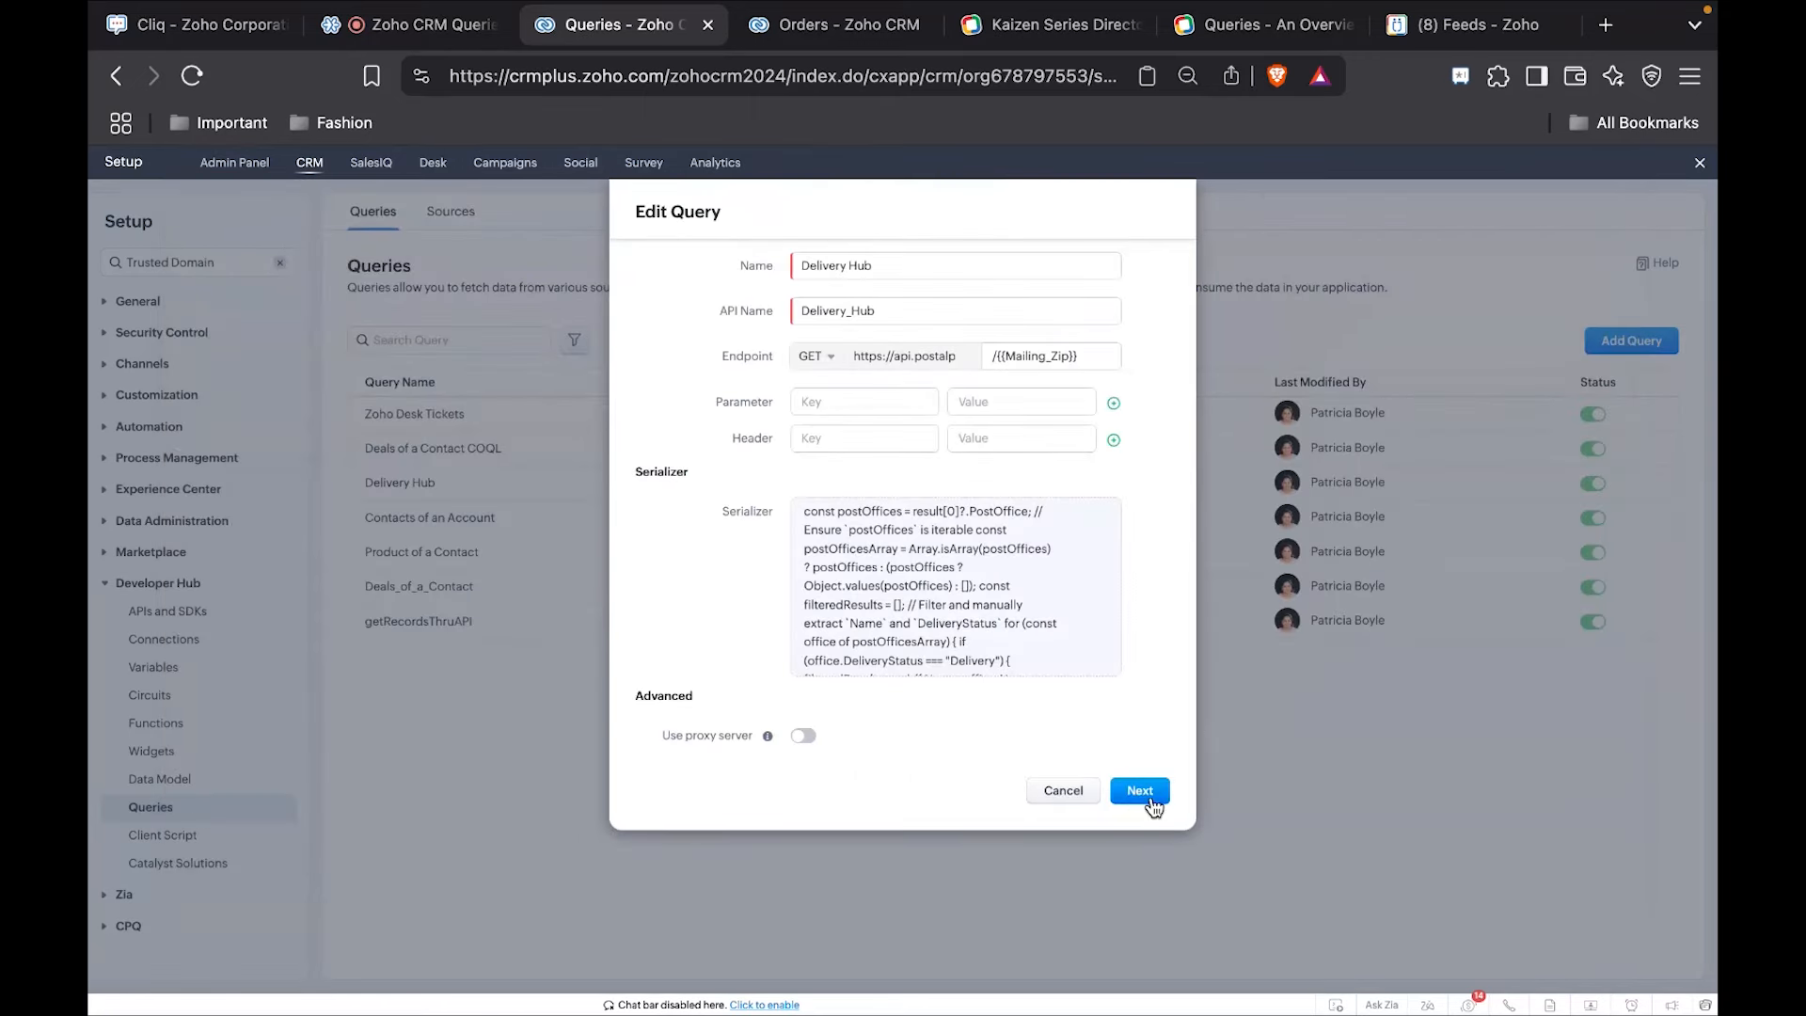
left_click(1139, 790)
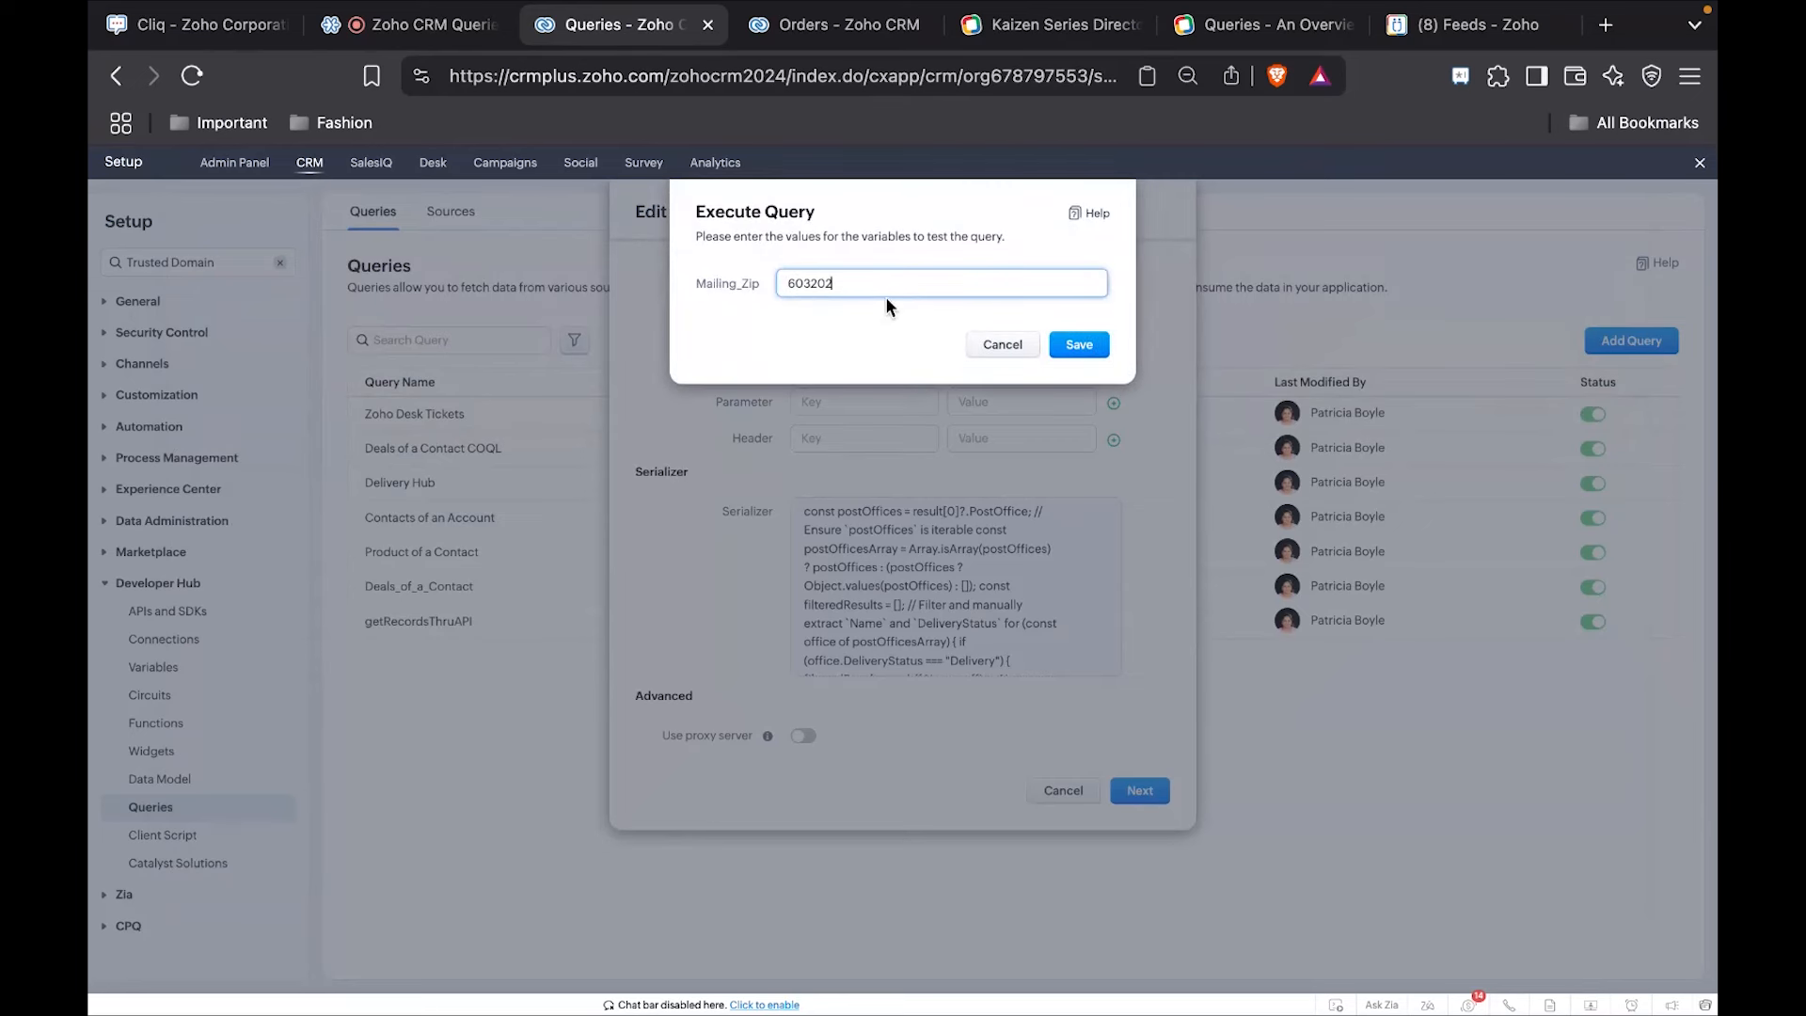
left_click(1072, 347)
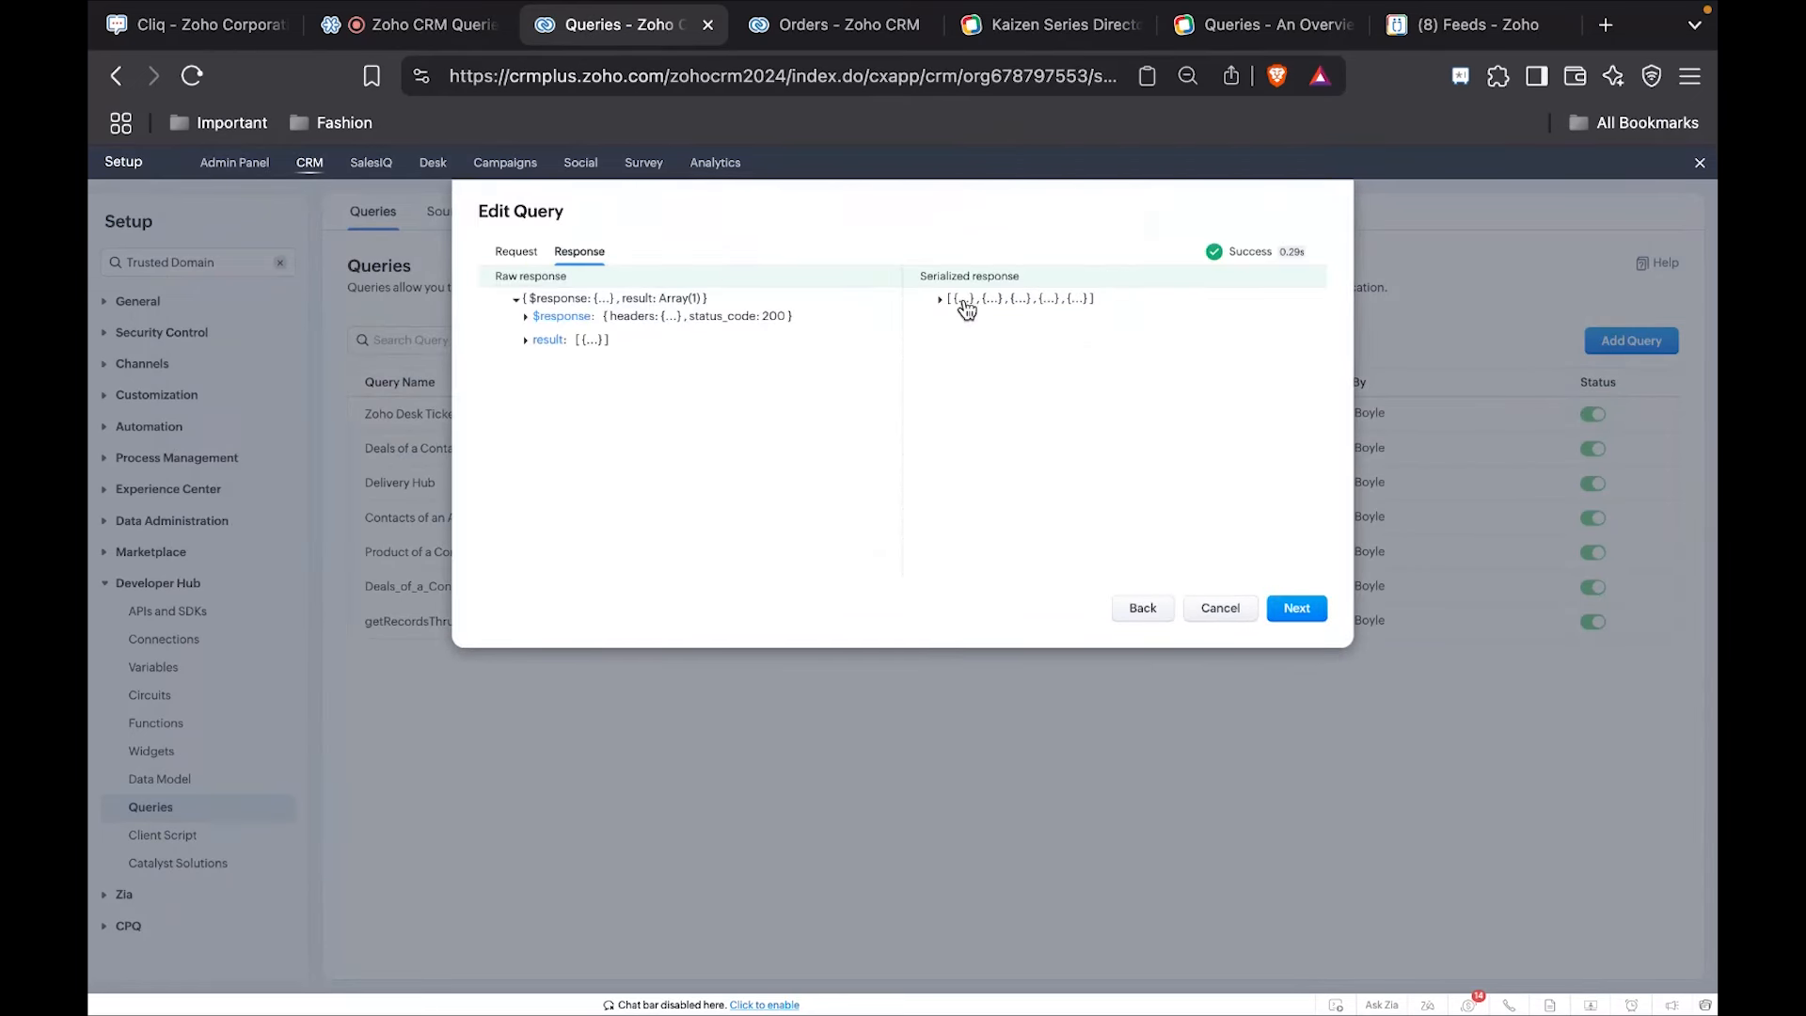
Expand the serialized response, review the field types and labels of the Delivery Hub query's schema, and save the query.
left_click(940, 299)
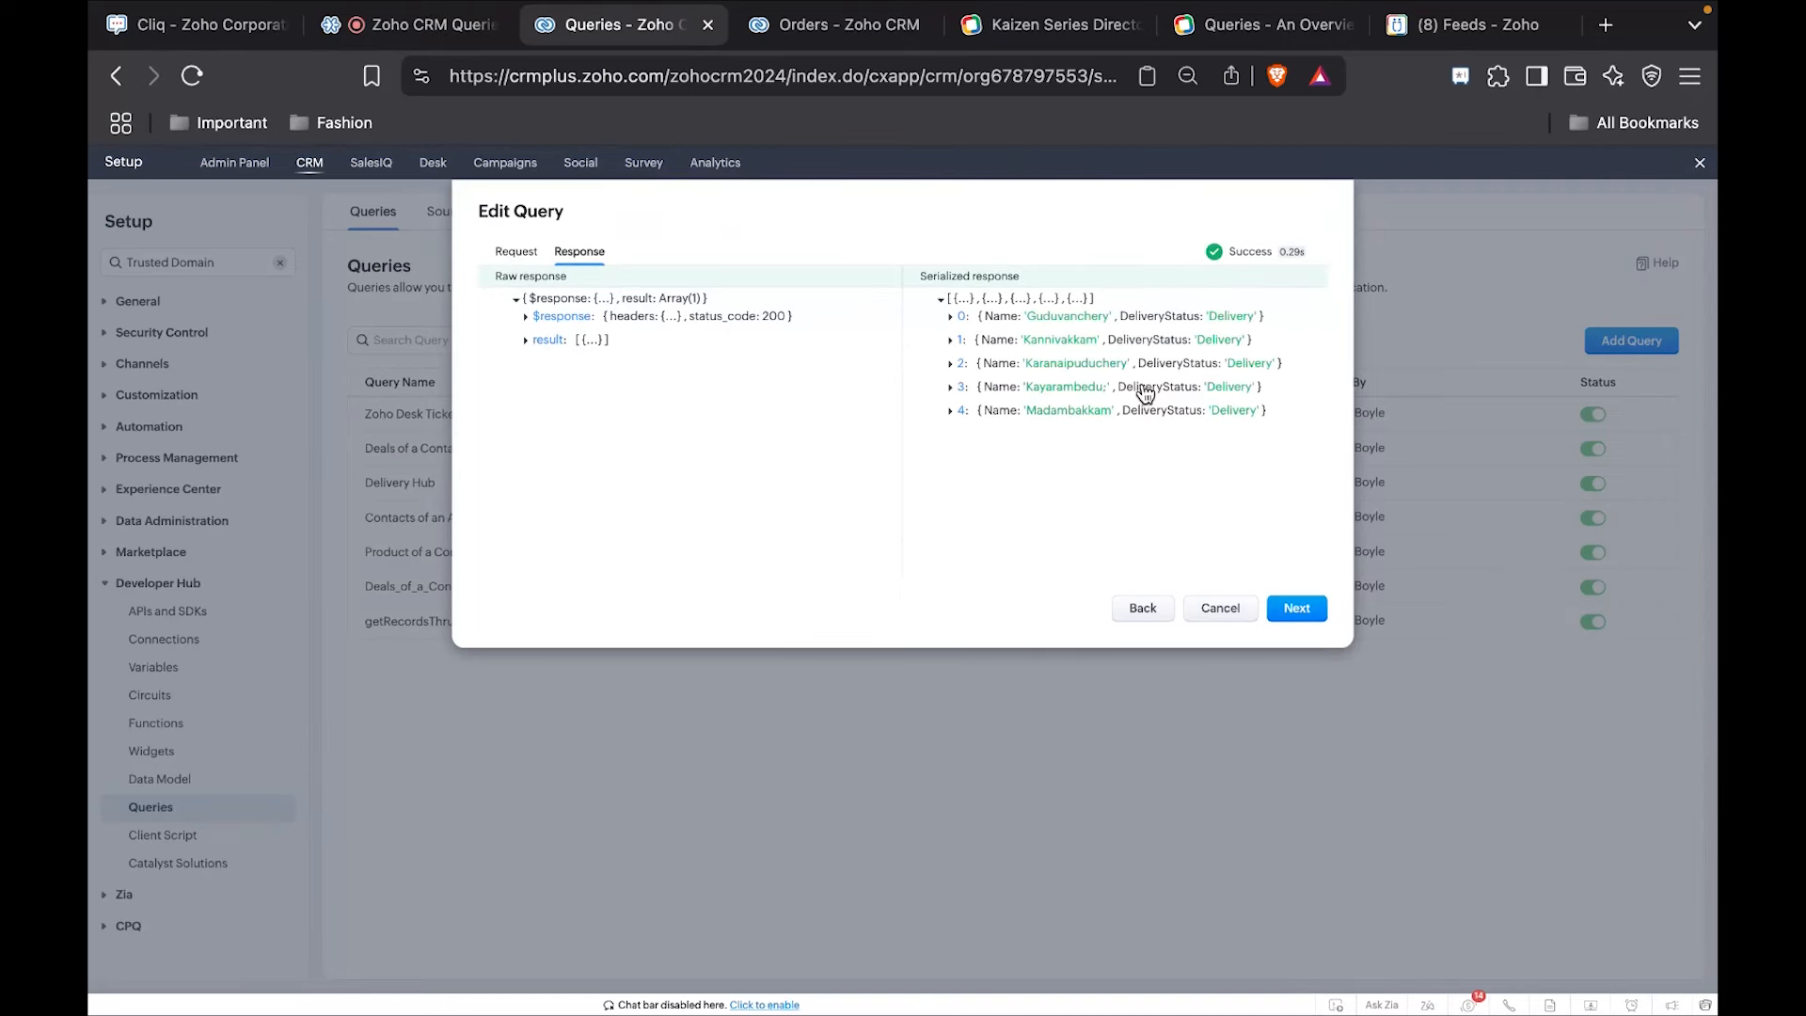
left_click(1298, 609)
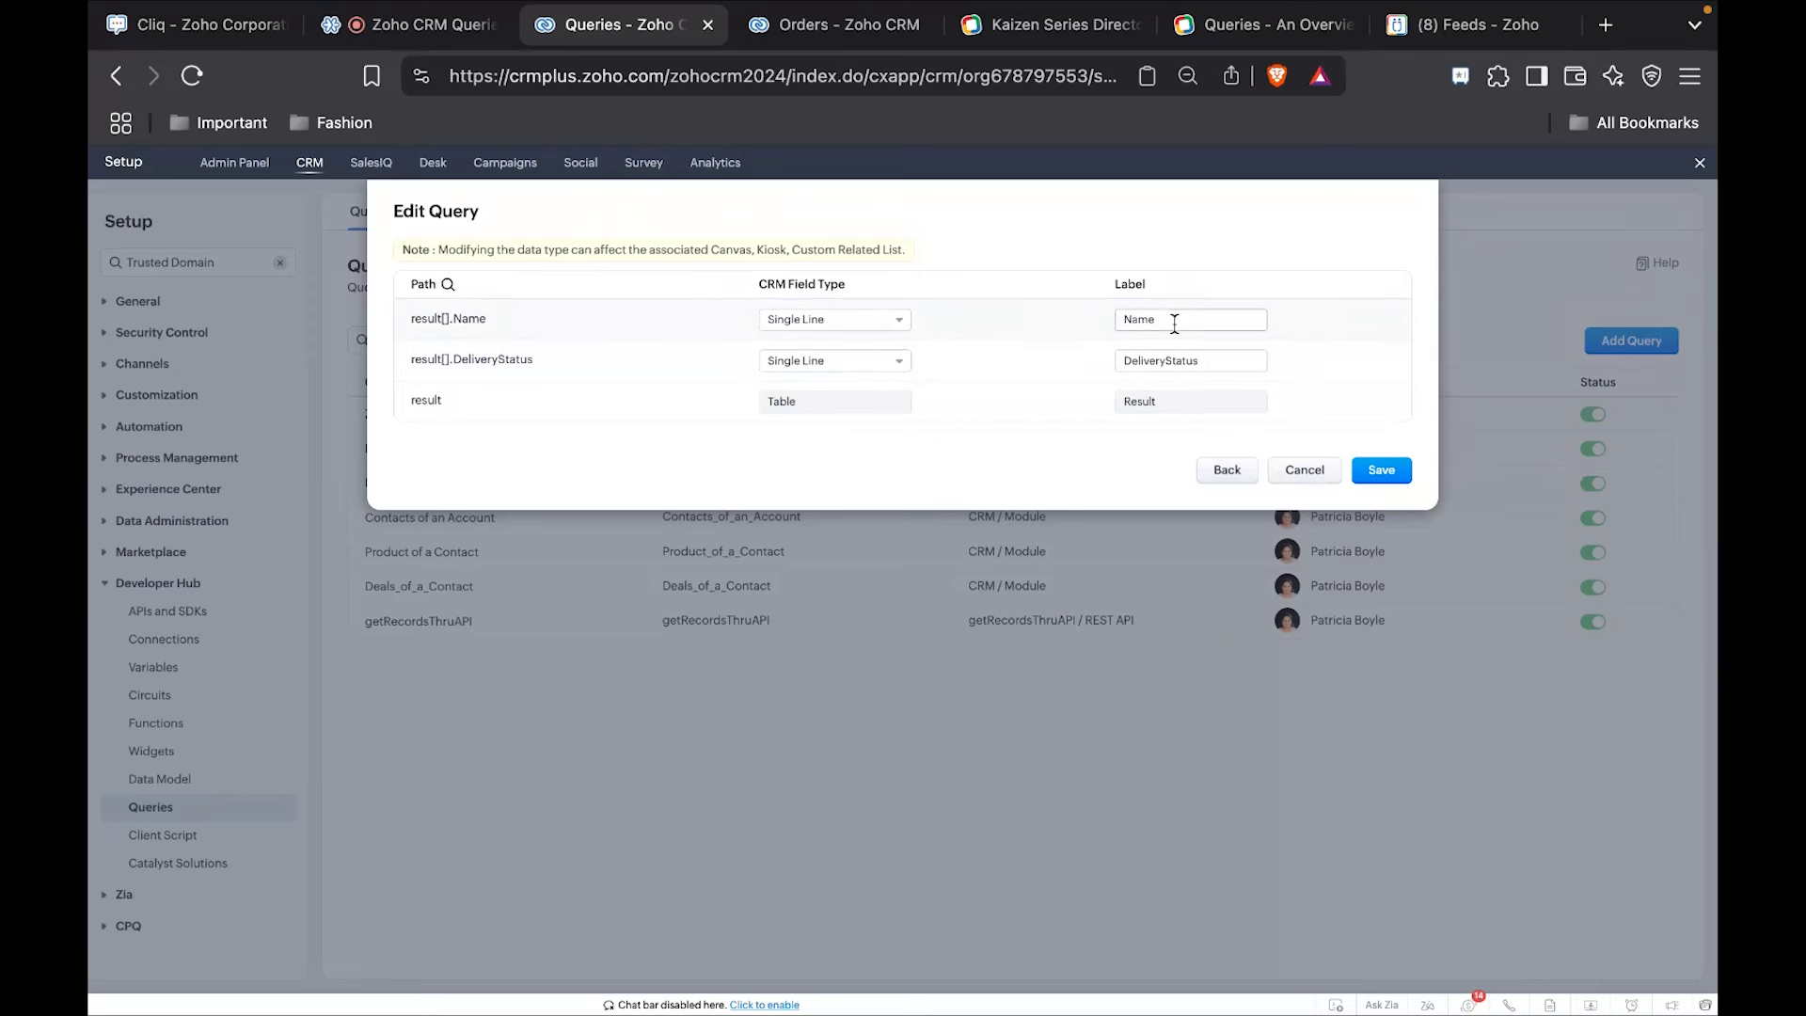
left_click(851, 323)
left_click(1157, 365)
left_click(1383, 475)
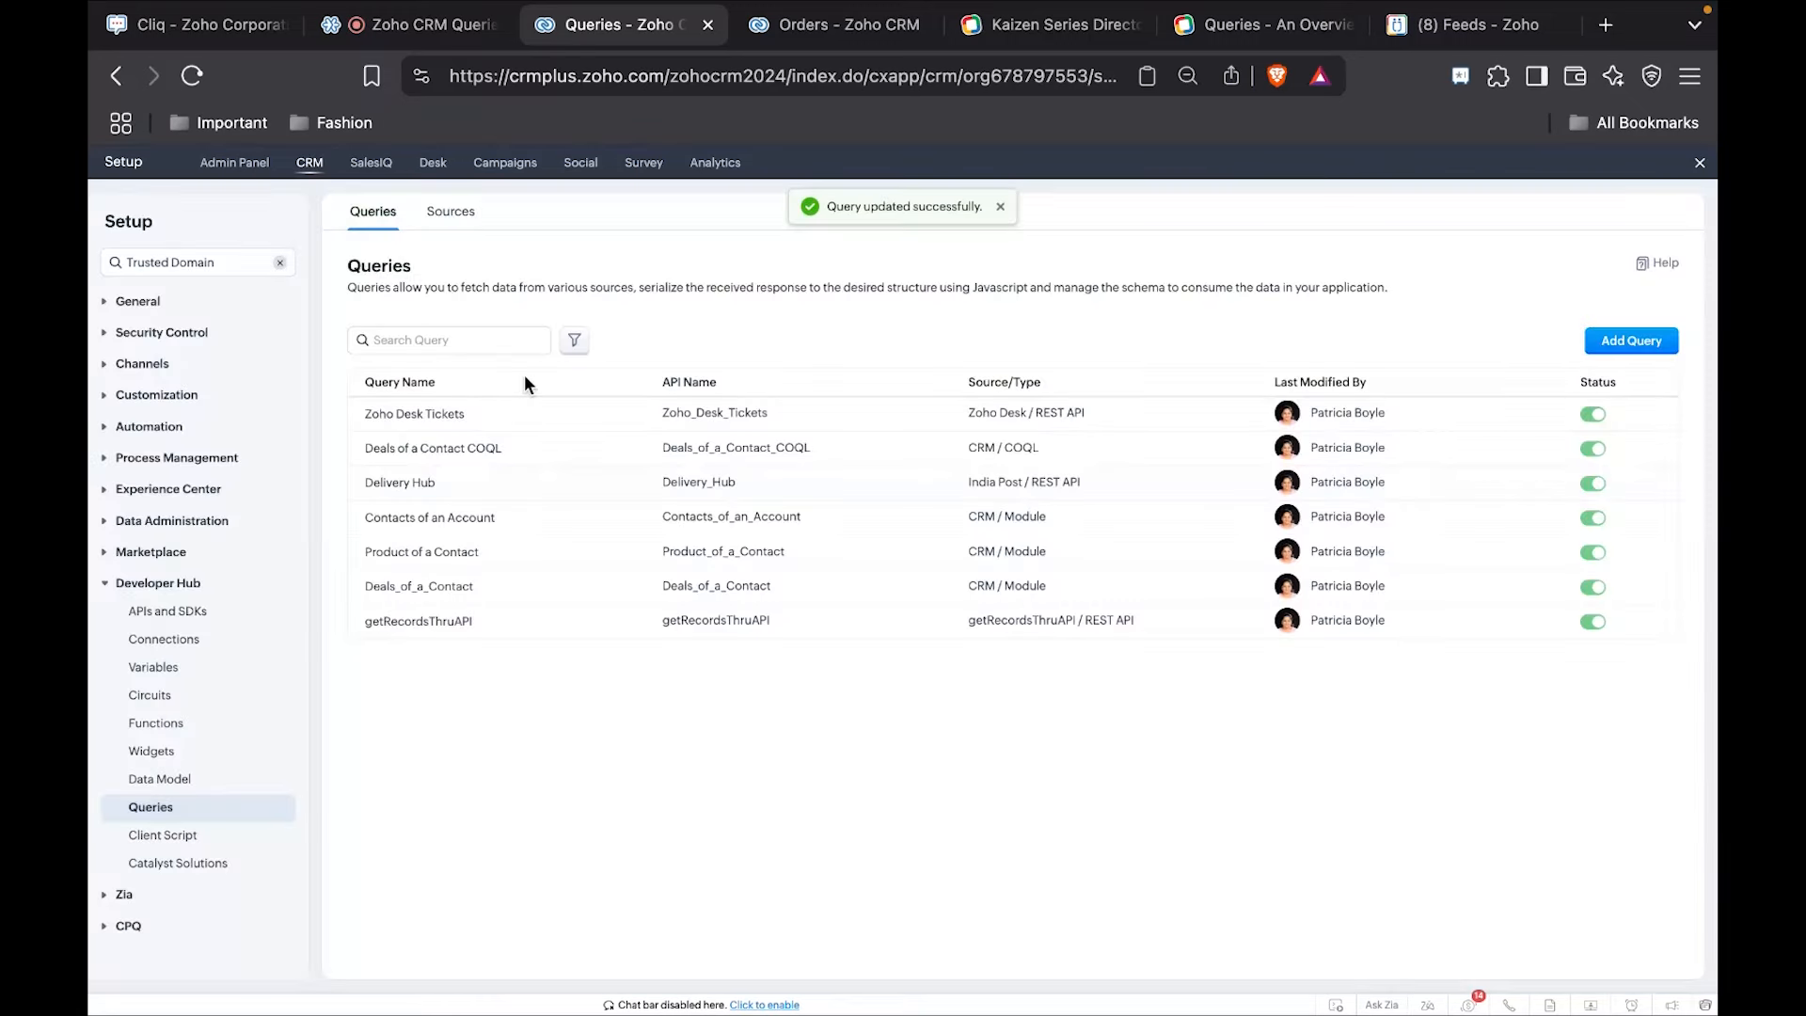
Open the Surgical Instruments order and associate the Delivery Hub query as the source of a new related list.
left_click(785, 28)
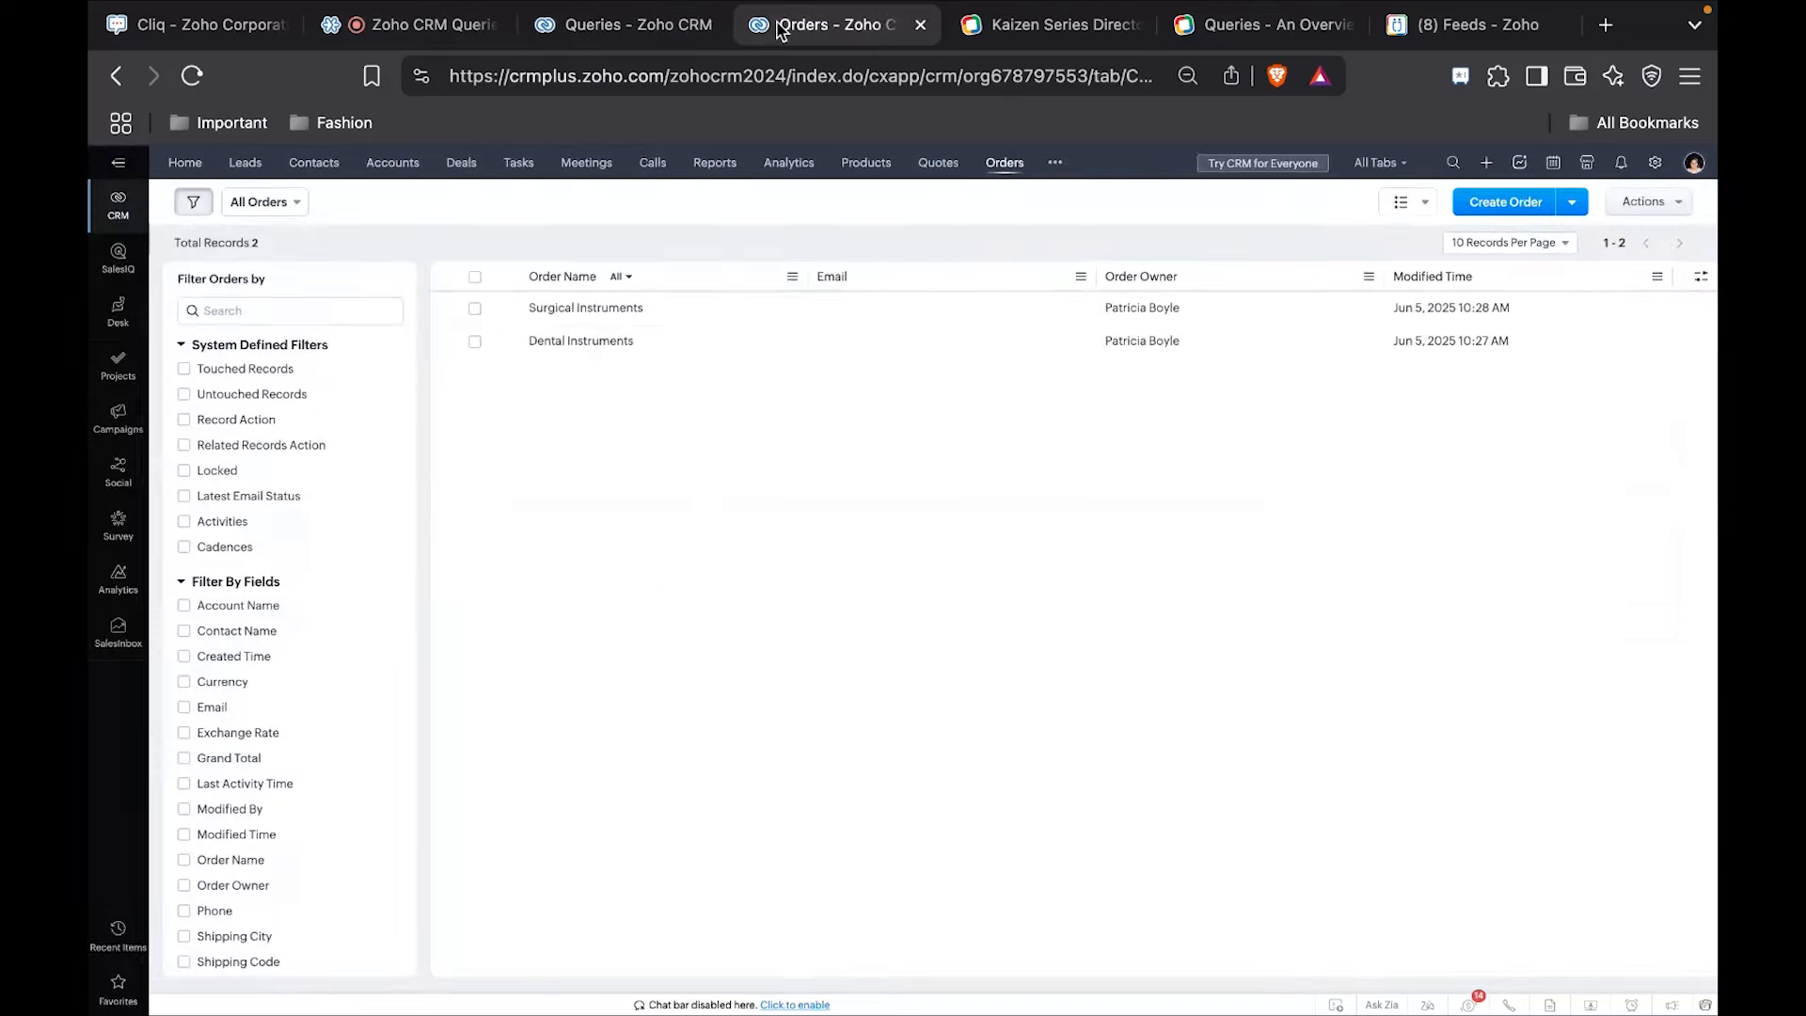
left_click(603, 314)
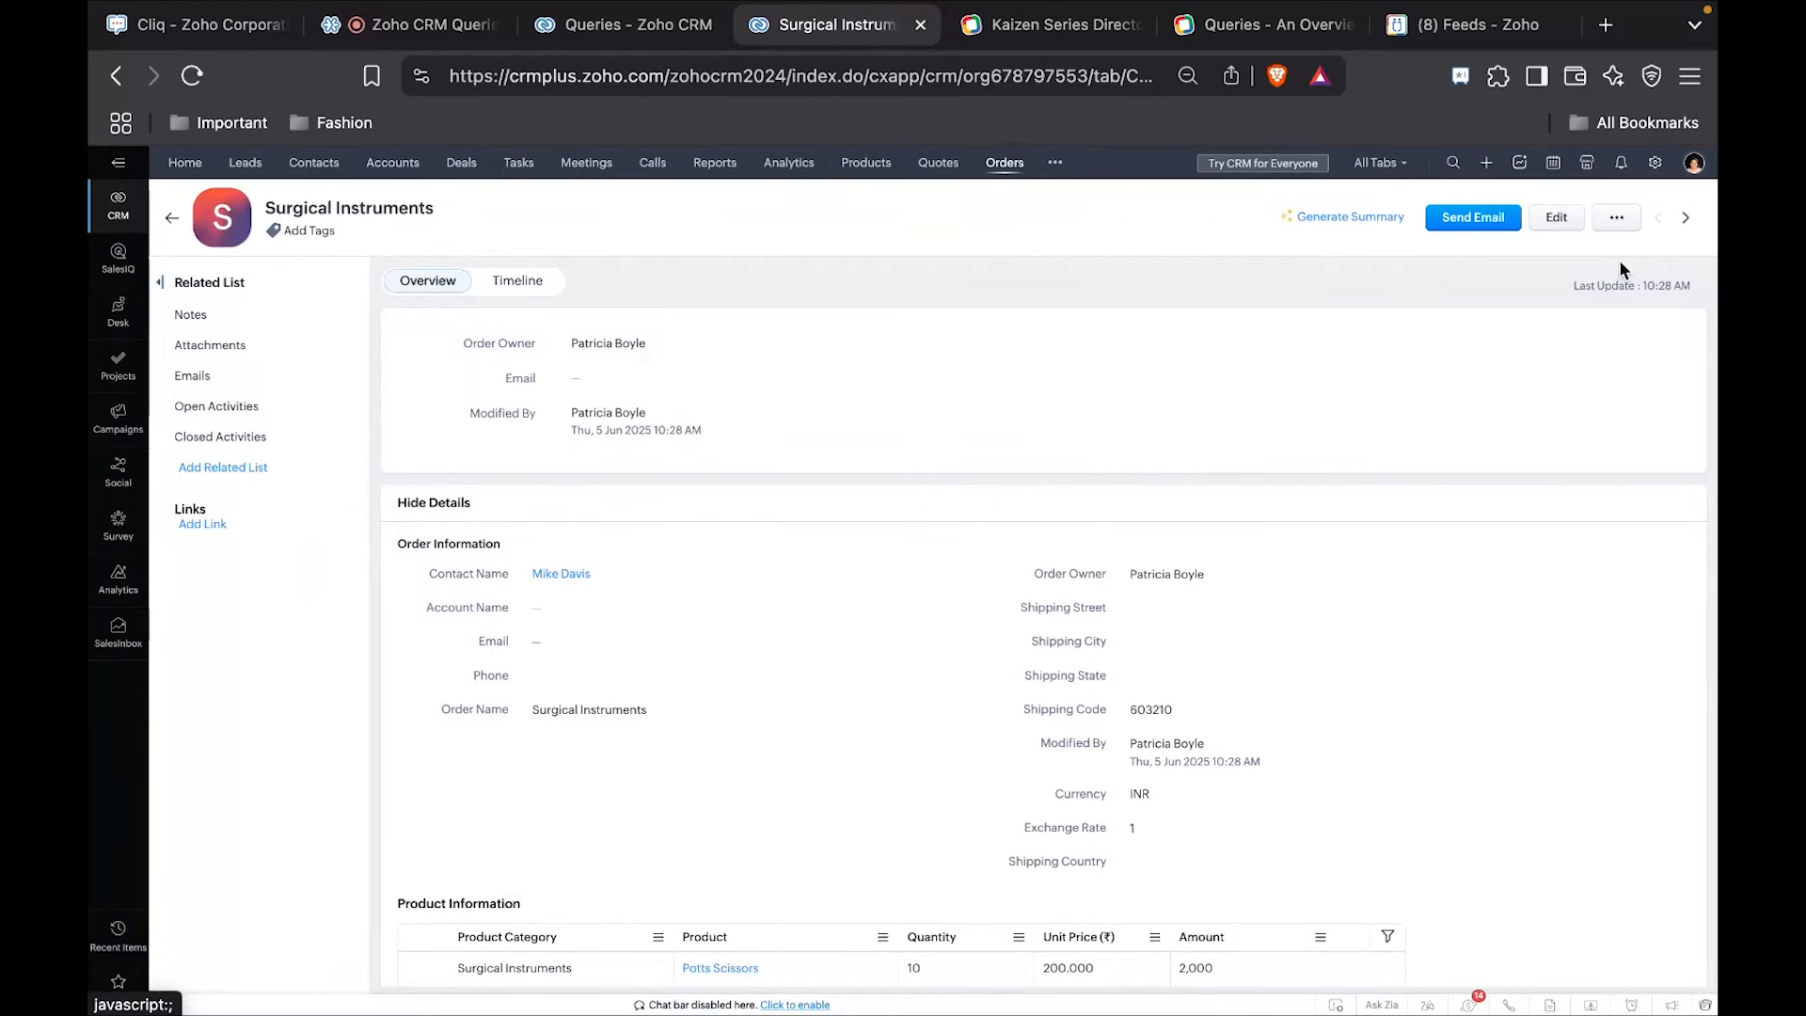
left_click(1617, 219)
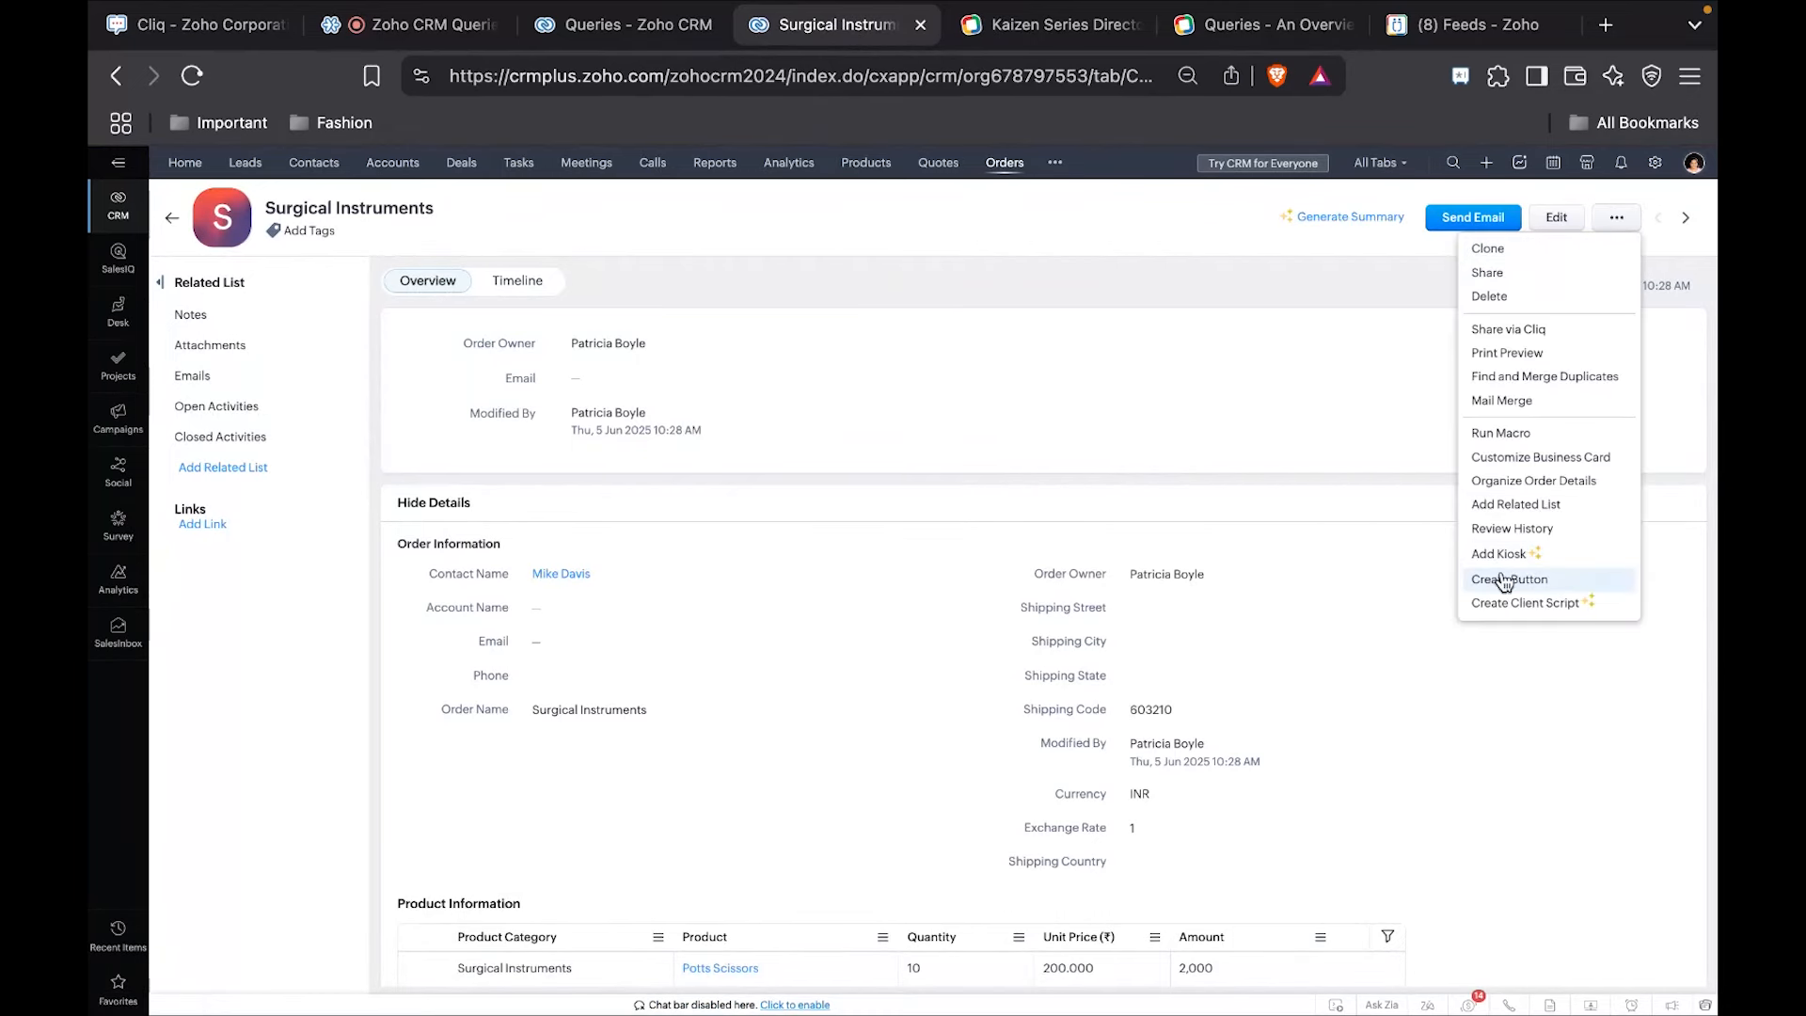
left_click(1514, 512)
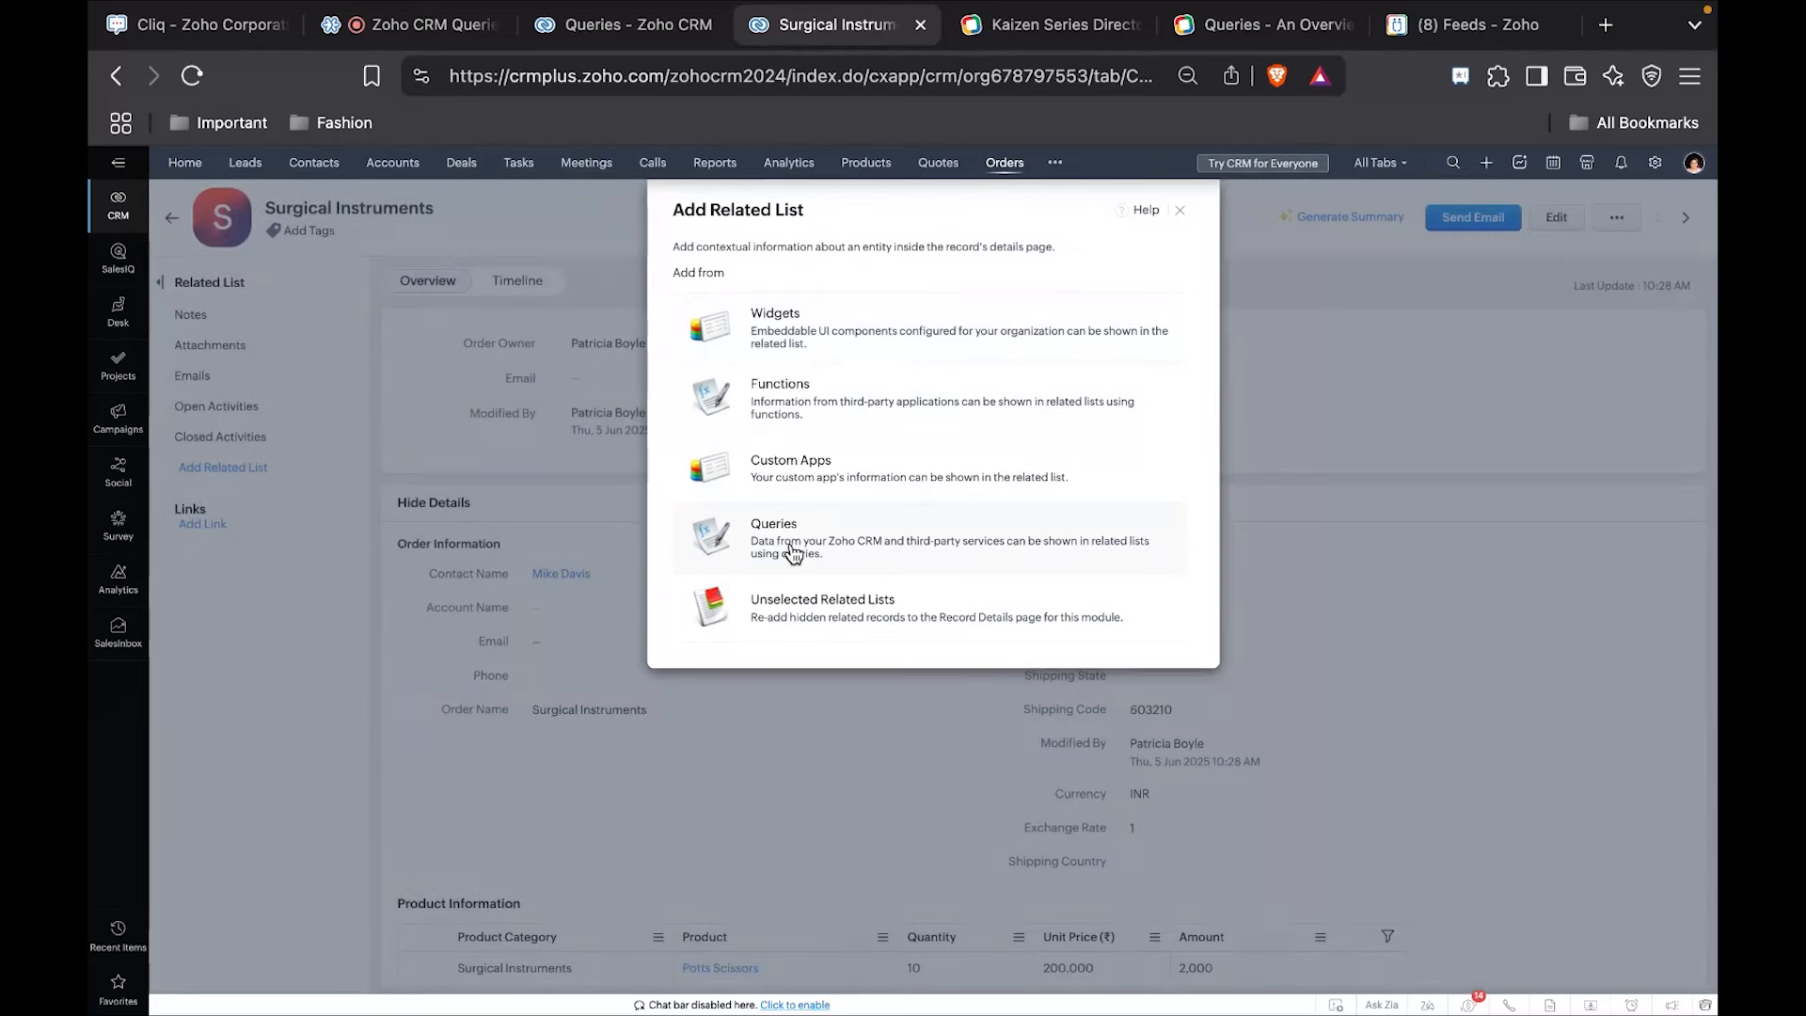
left_click(793, 552)
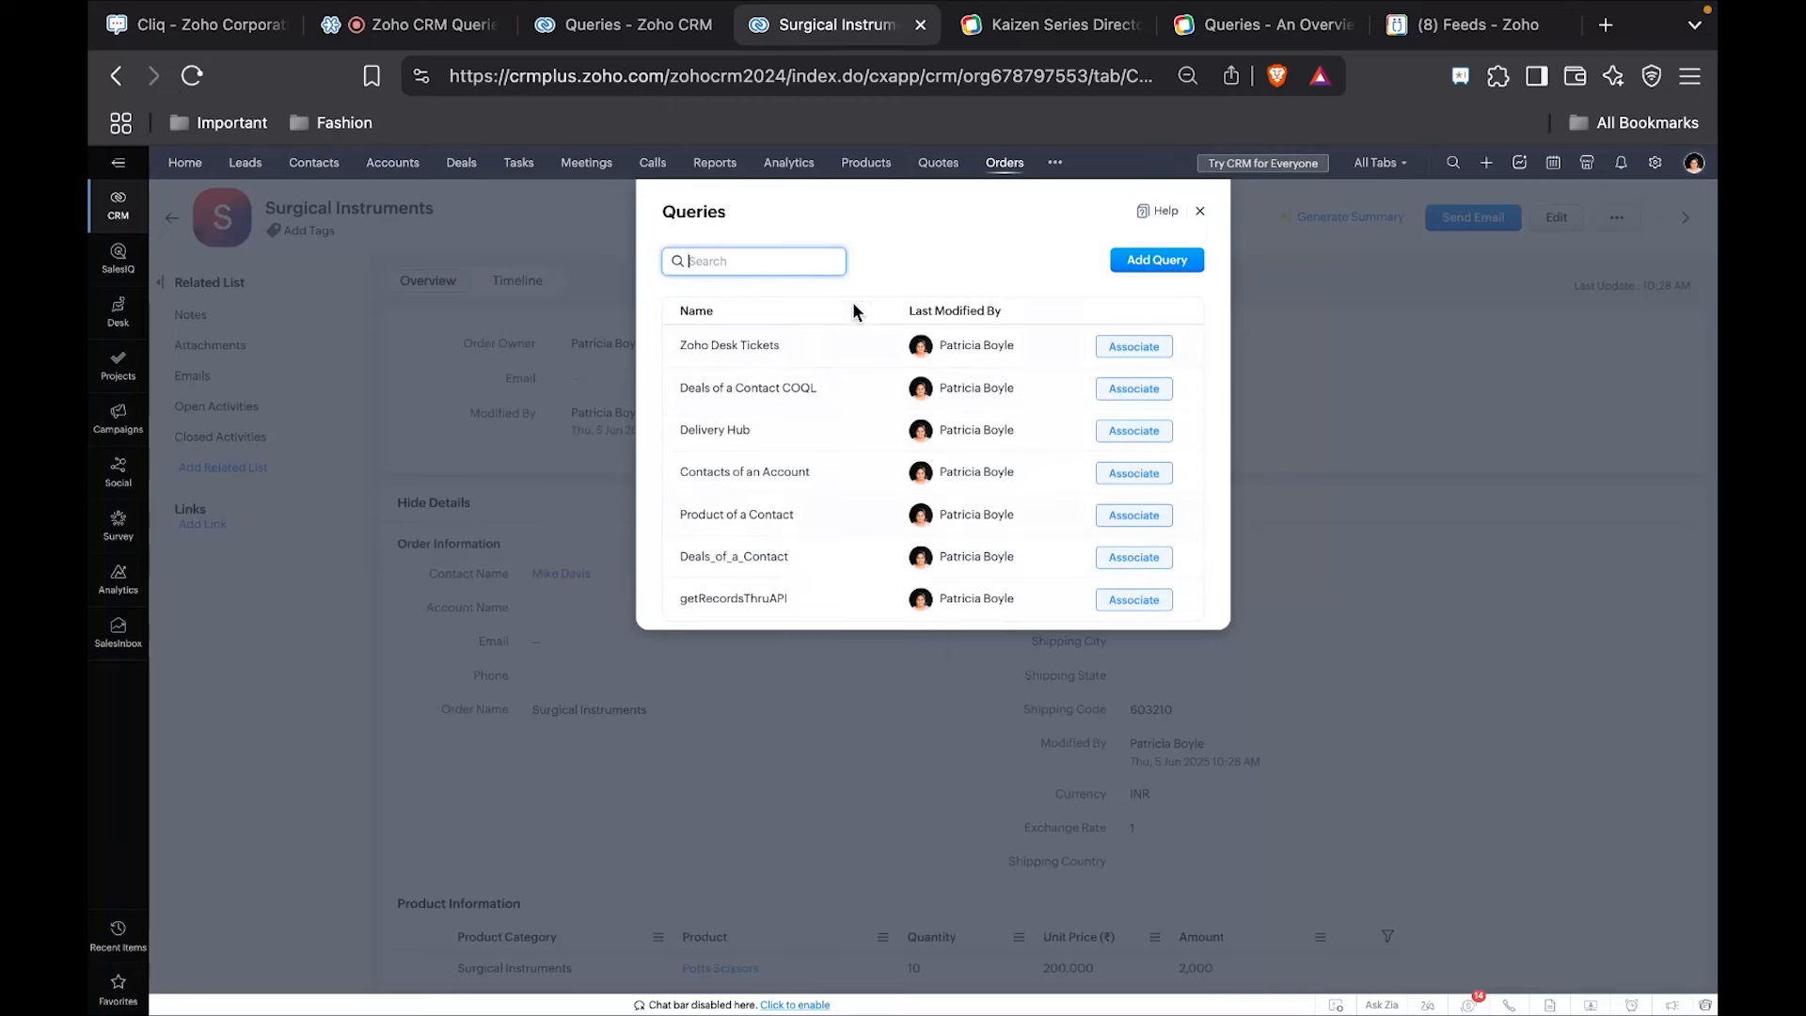
left_click(1133, 439)
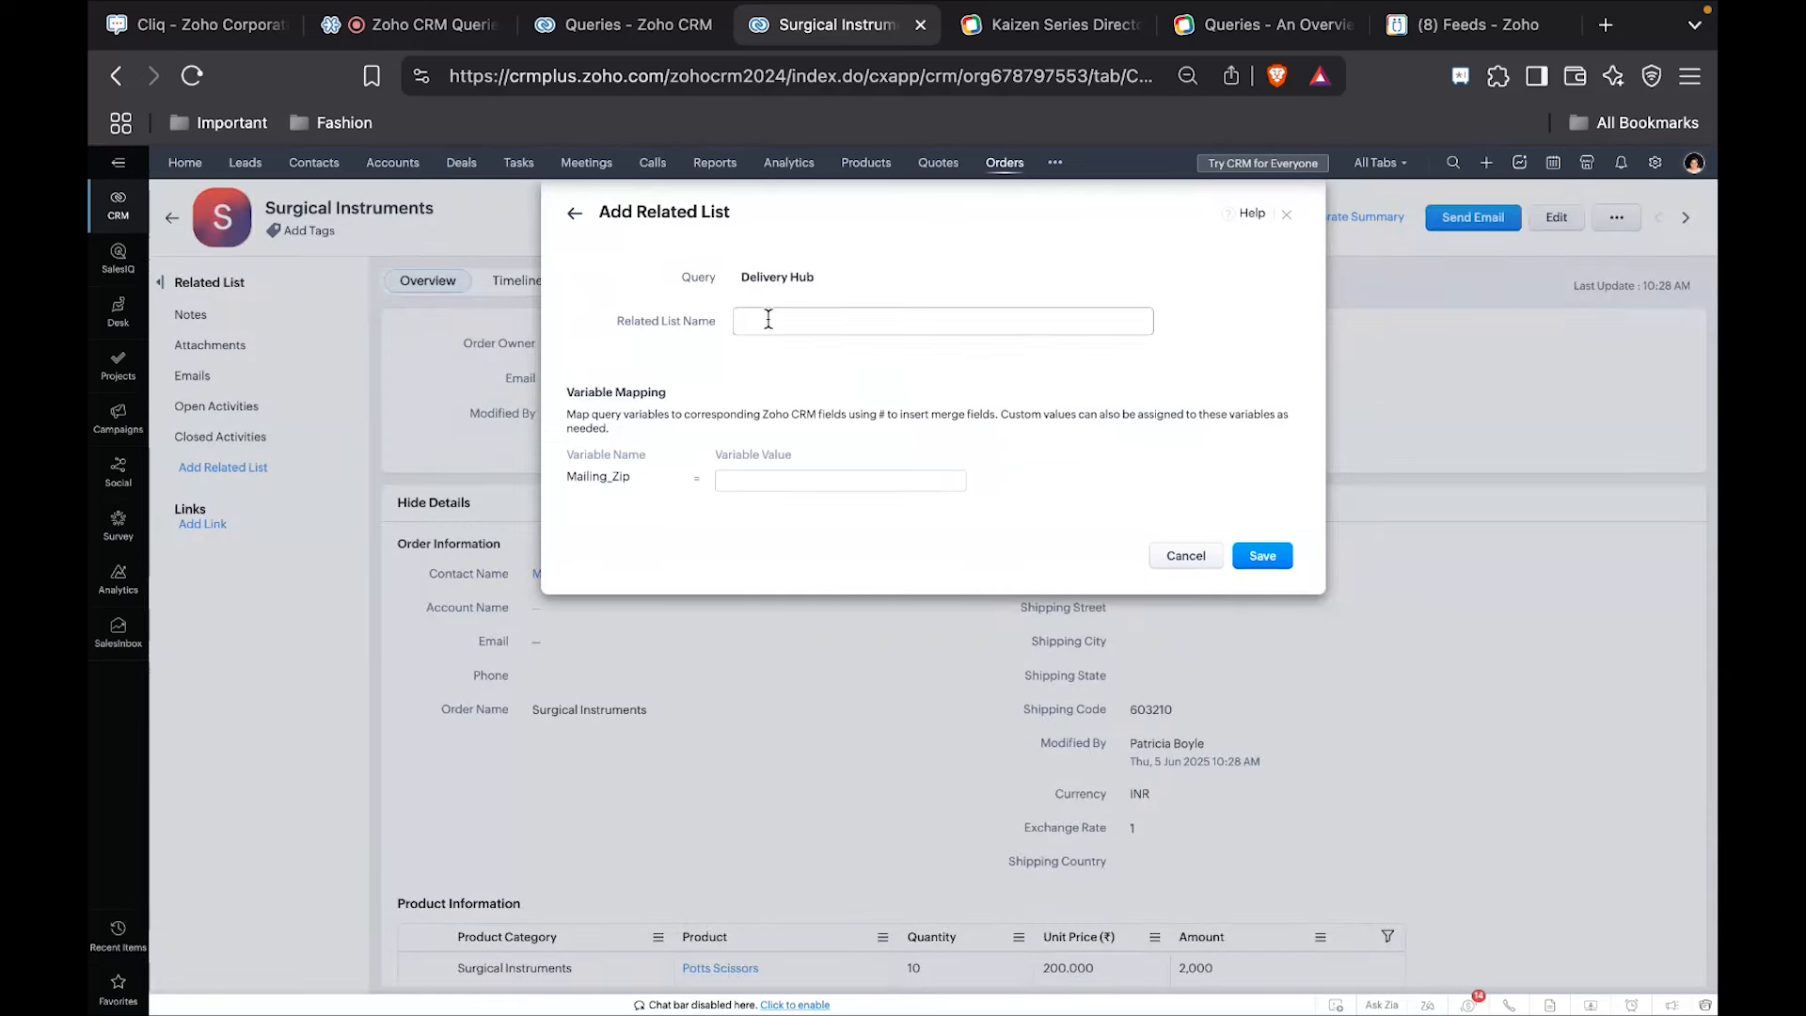
Name the related list Deliverable PO.
left_click(768, 320)
type("Deliver")
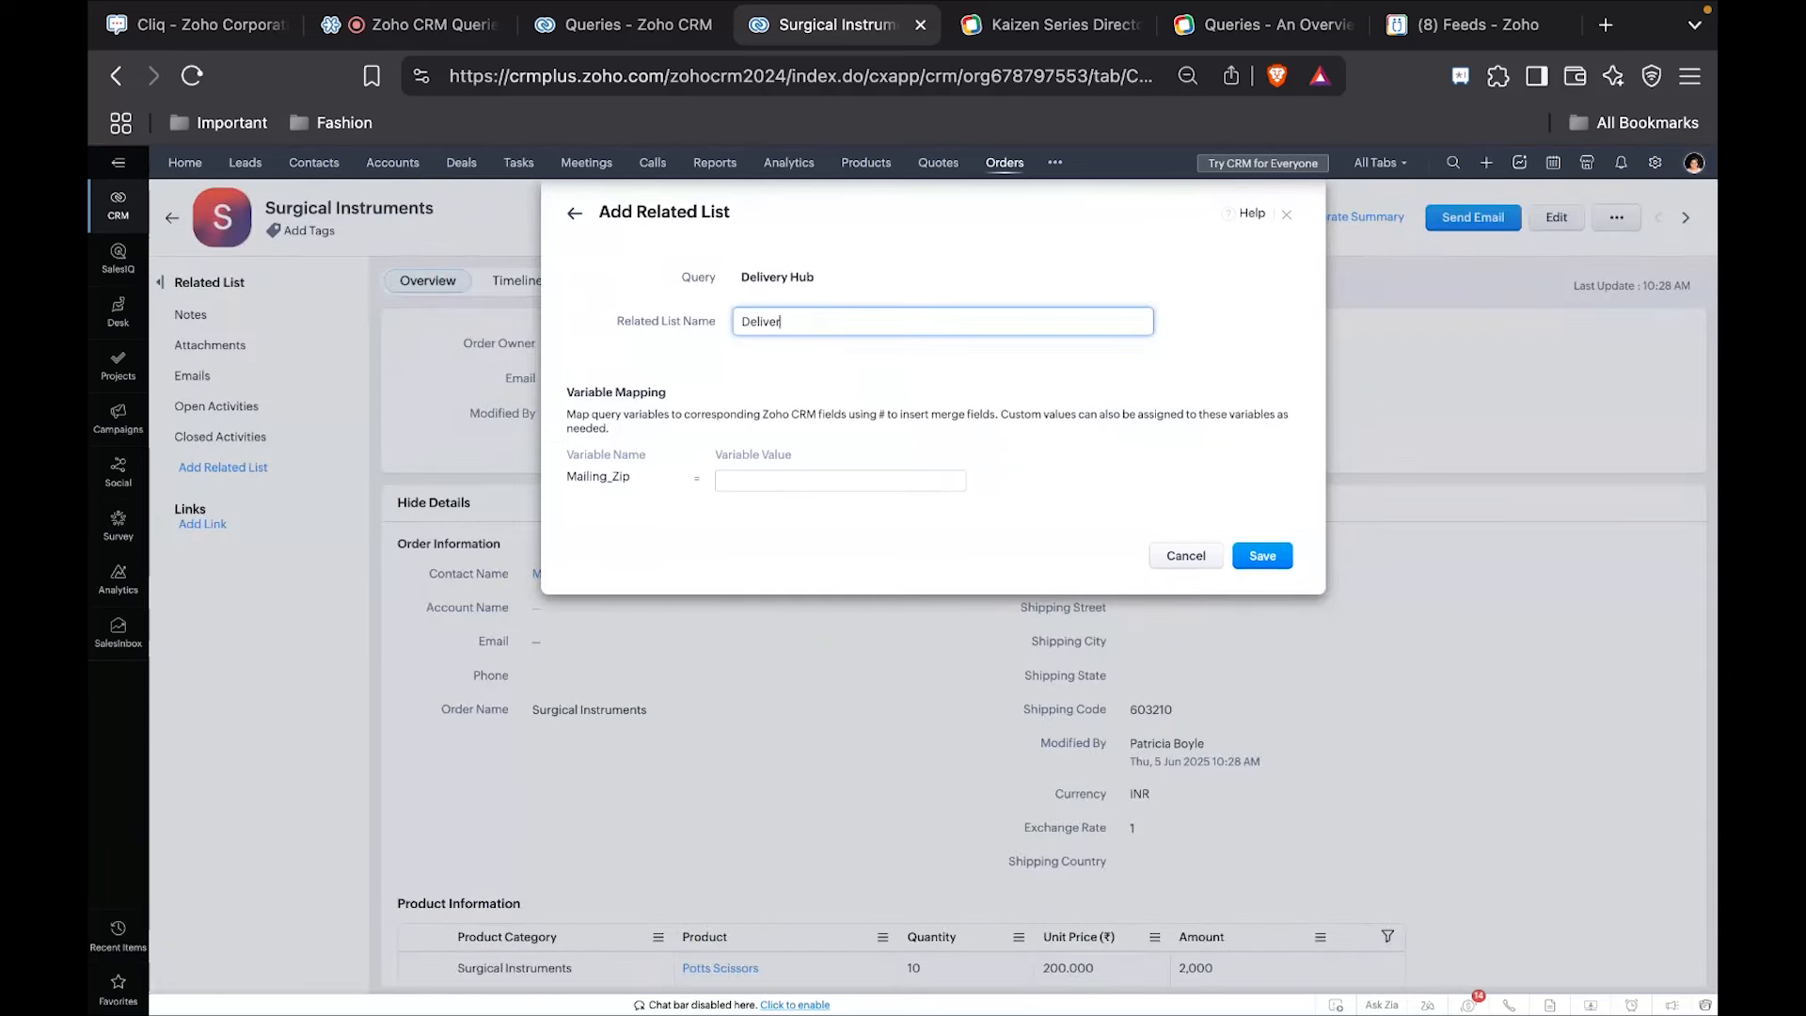
type("able PO")
Map the Mailing_Zip variable to the Shipping Code field of the Orders module and save the related list.
left_click(768, 482)
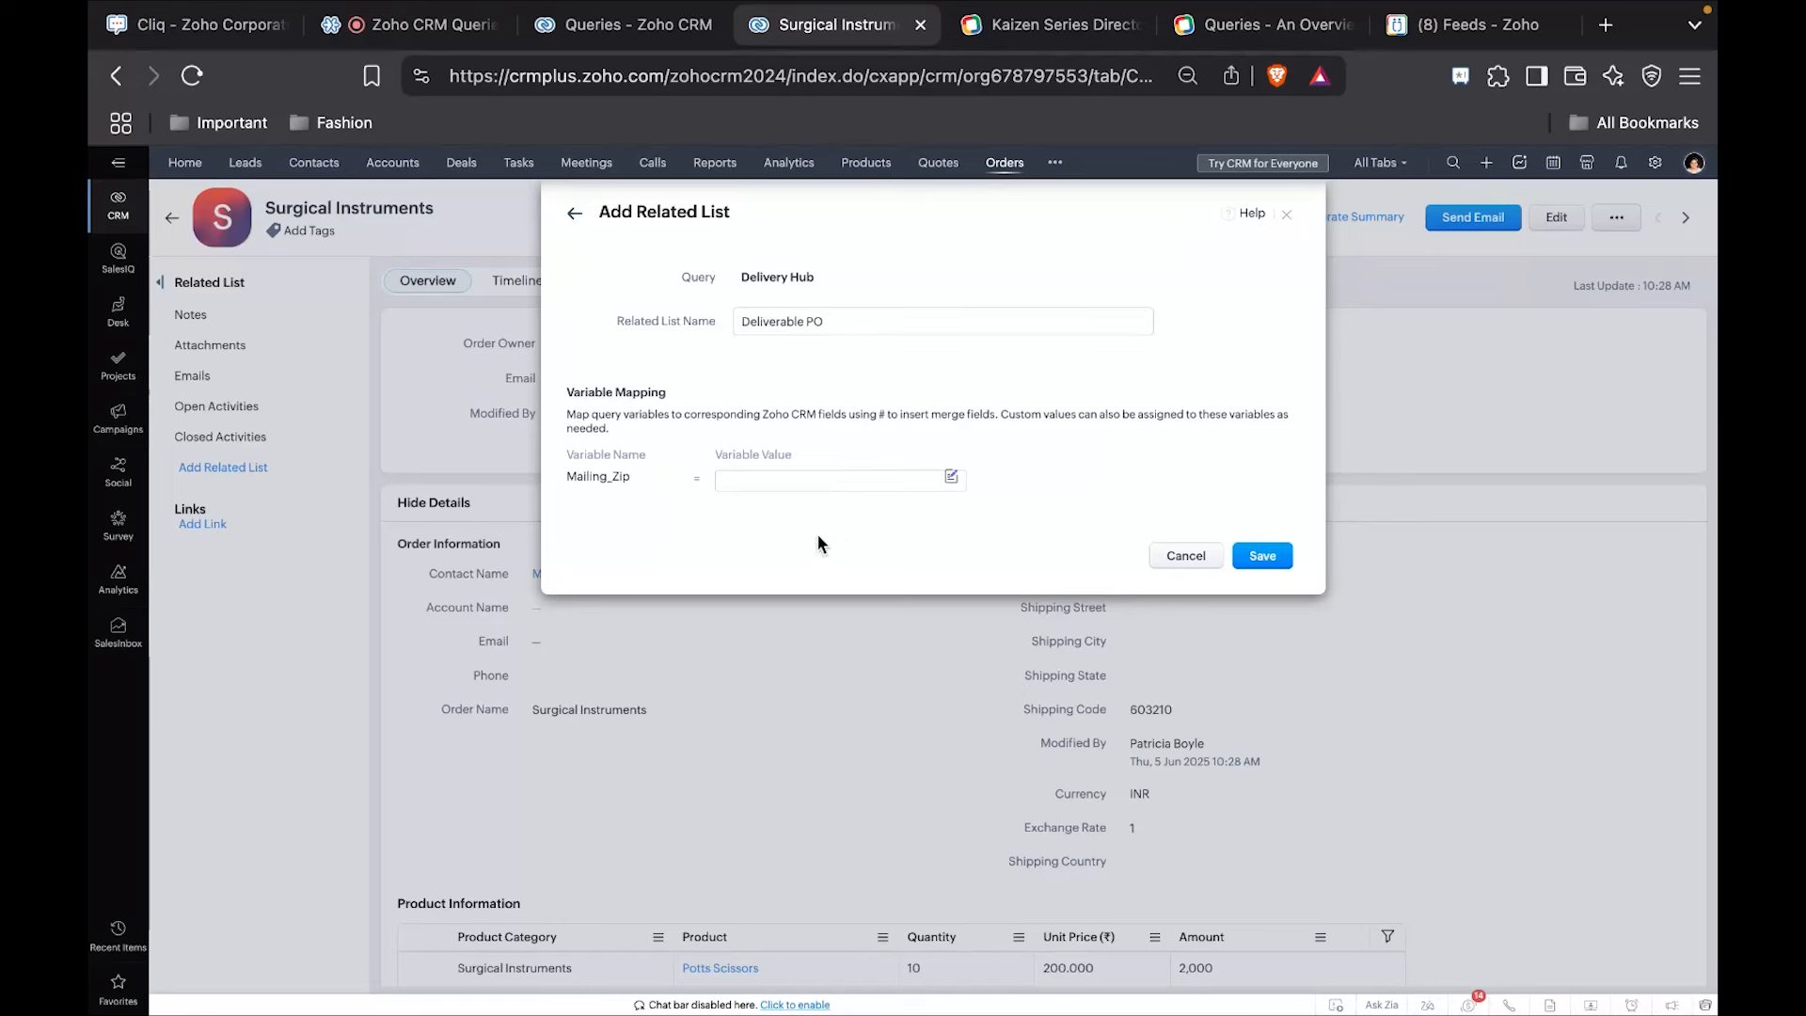
type("#")
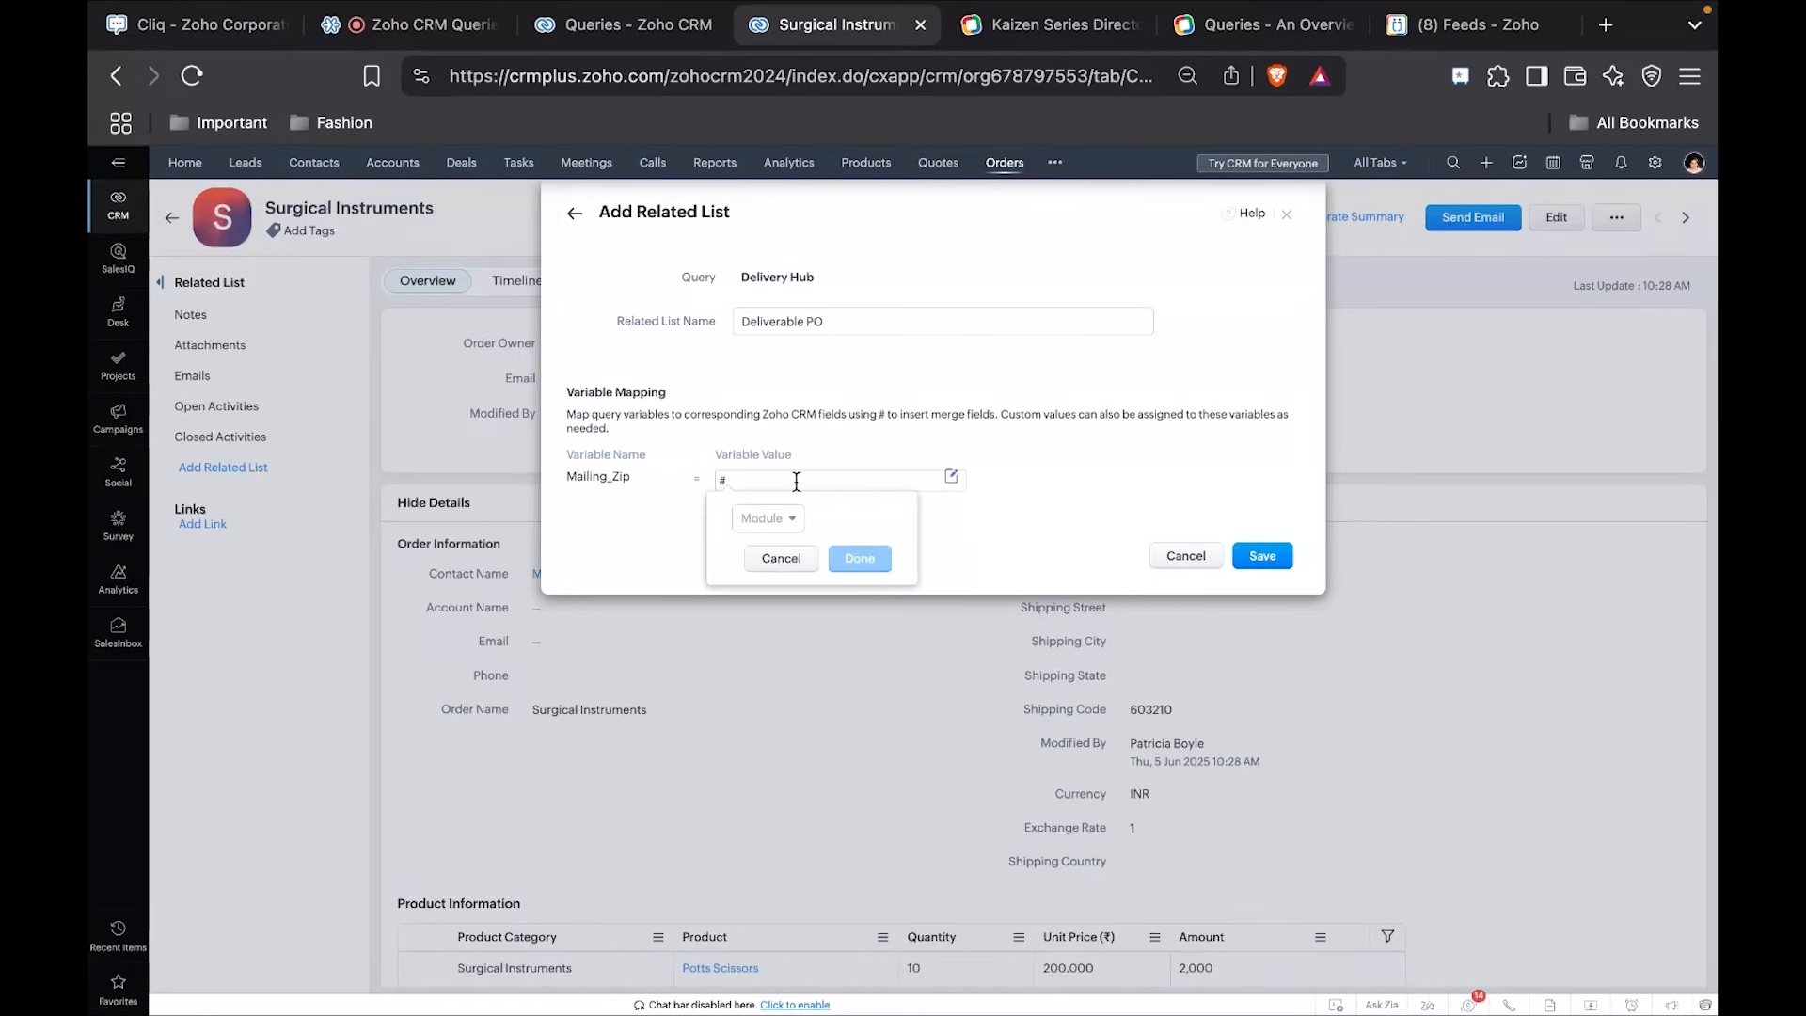
left_click(768, 518)
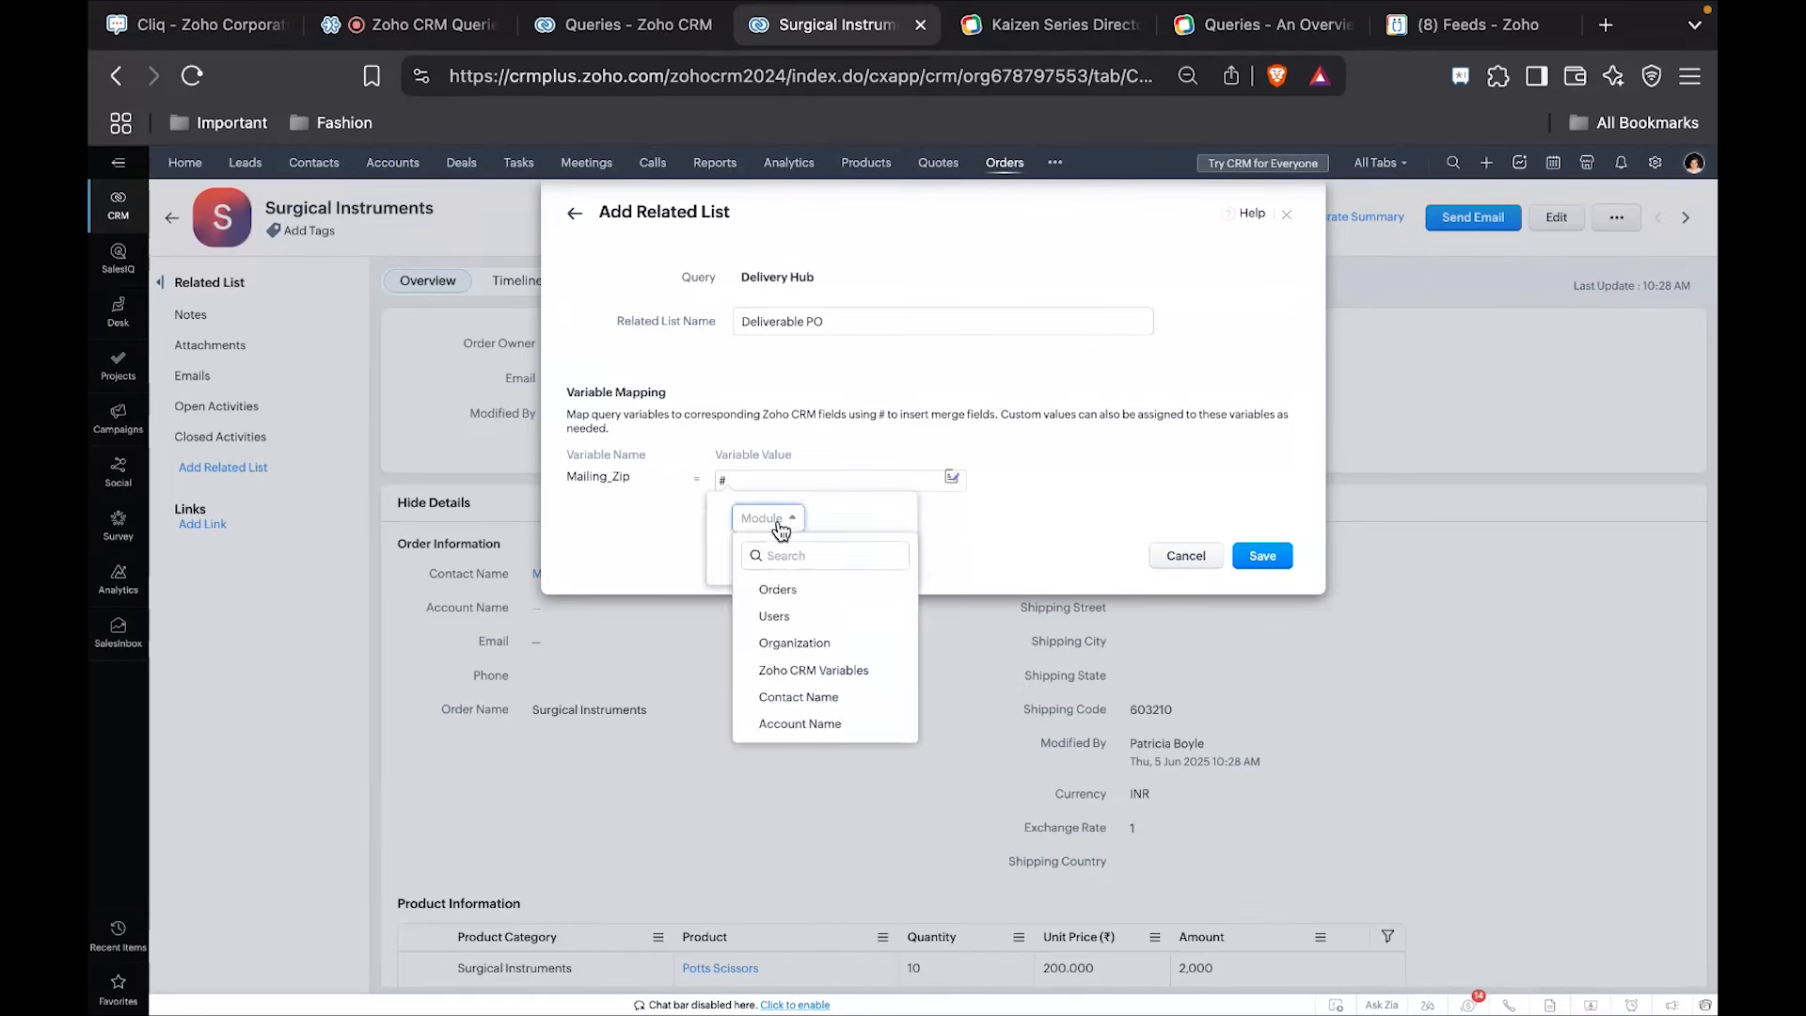
left_click(775, 585)
left_click(834, 518)
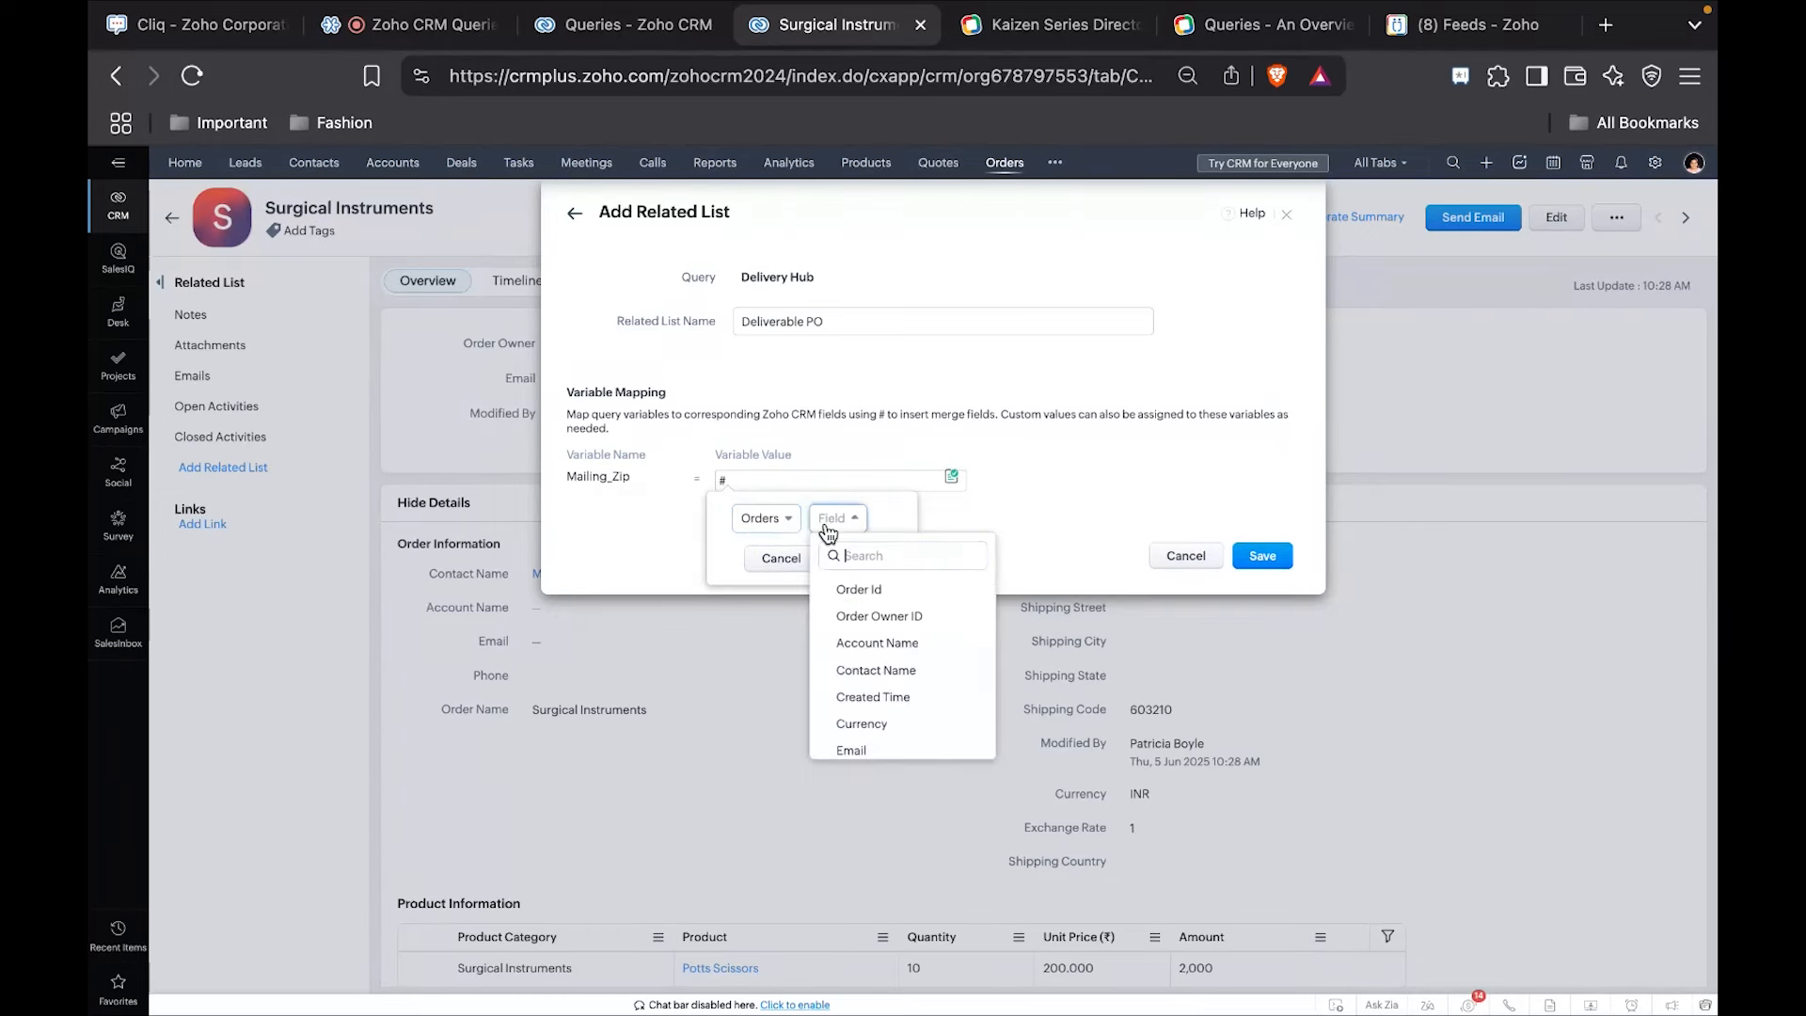
type("shipp")
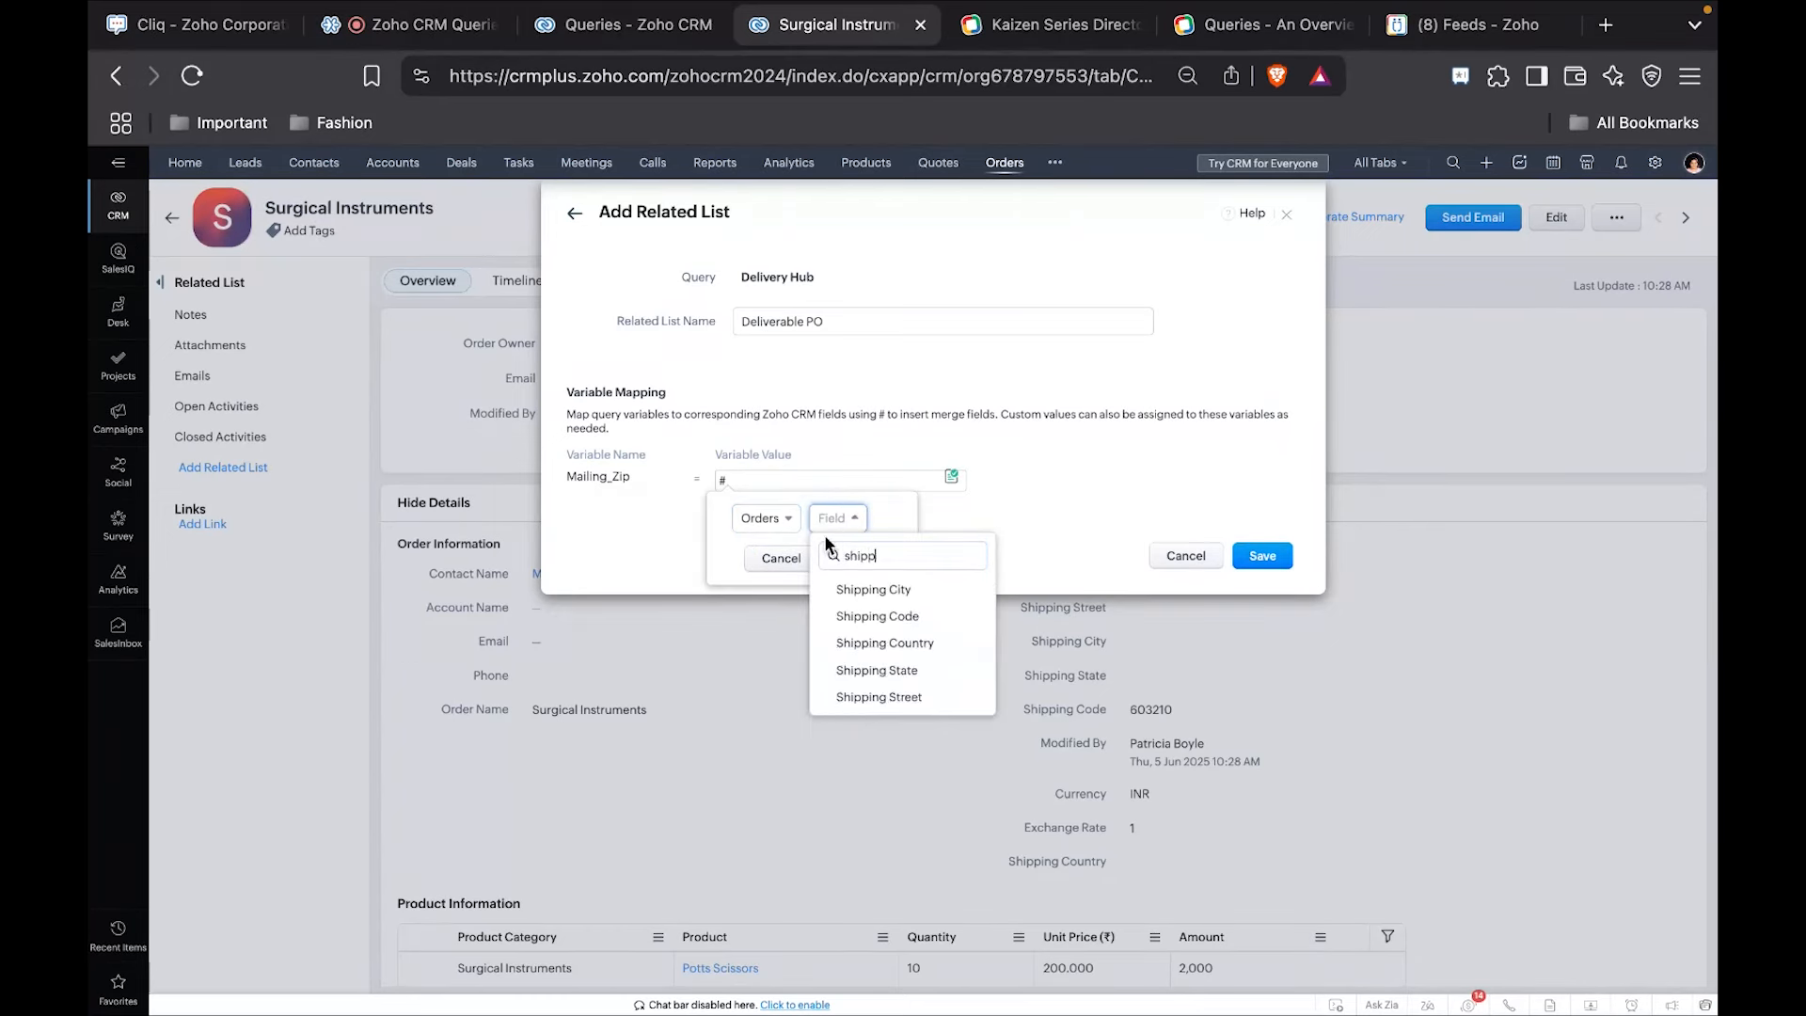
left_click(876, 616)
left_click(899, 559)
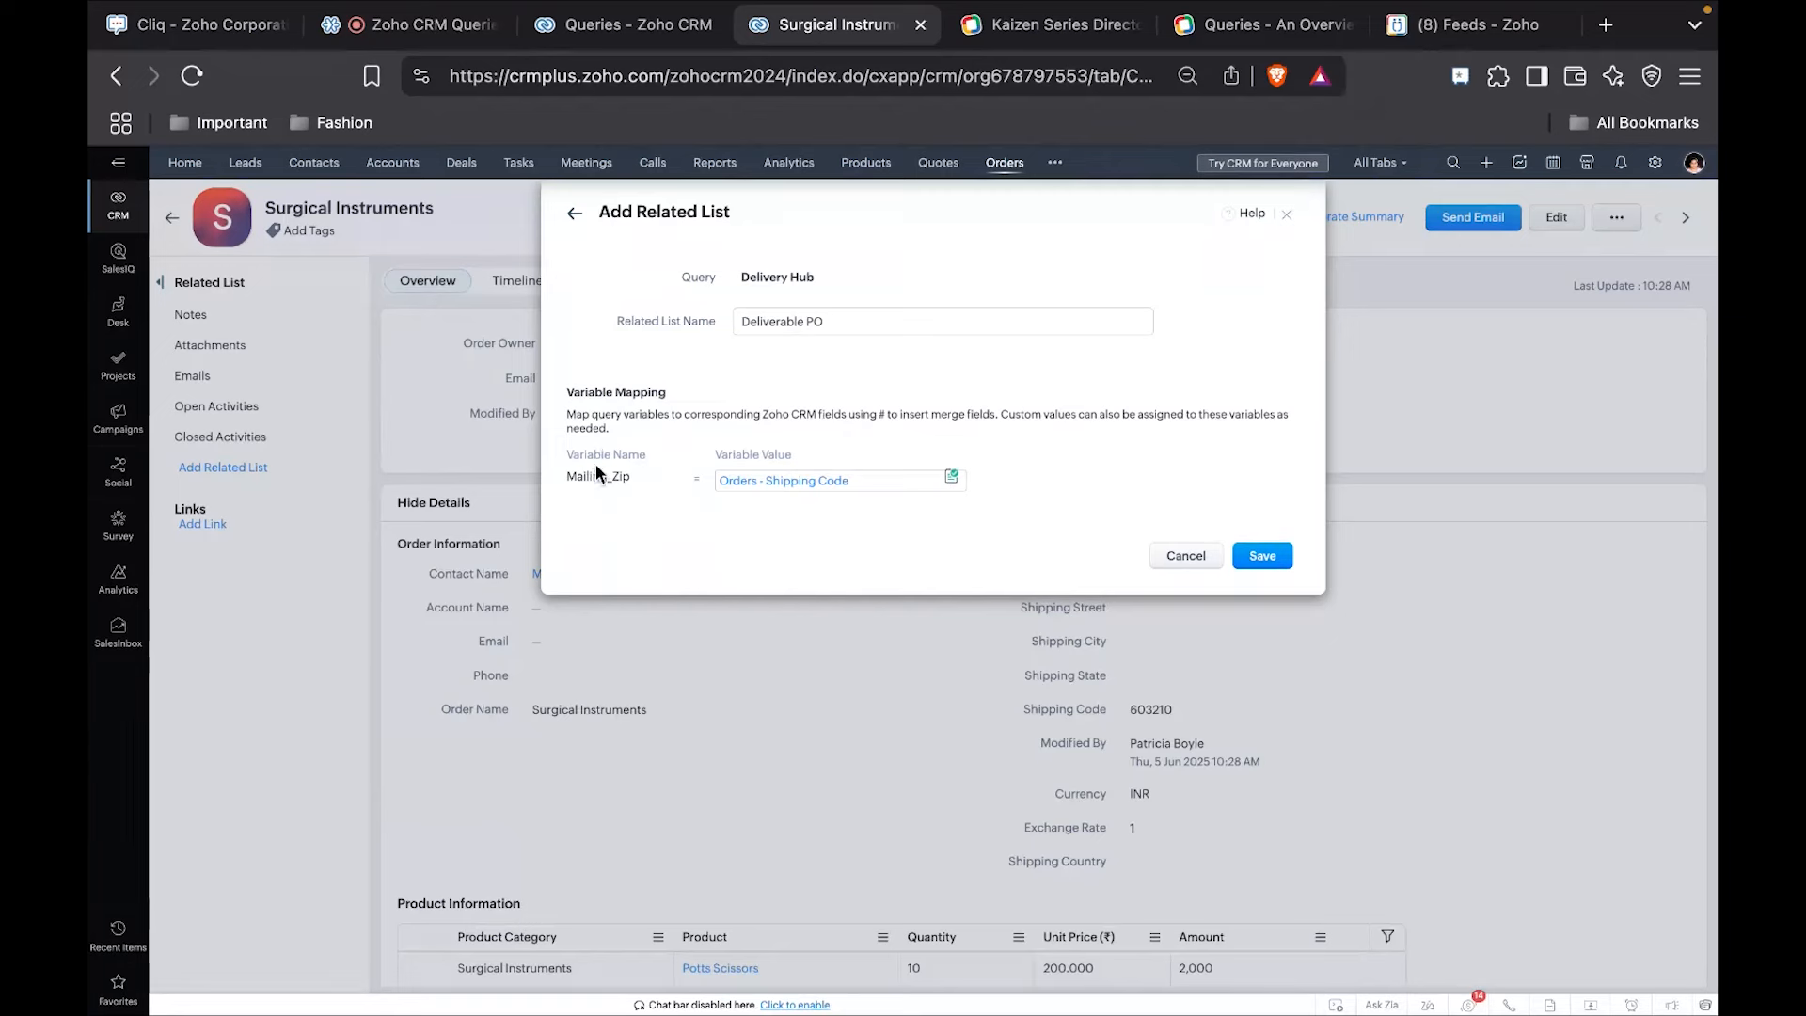
left_click(1273, 570)
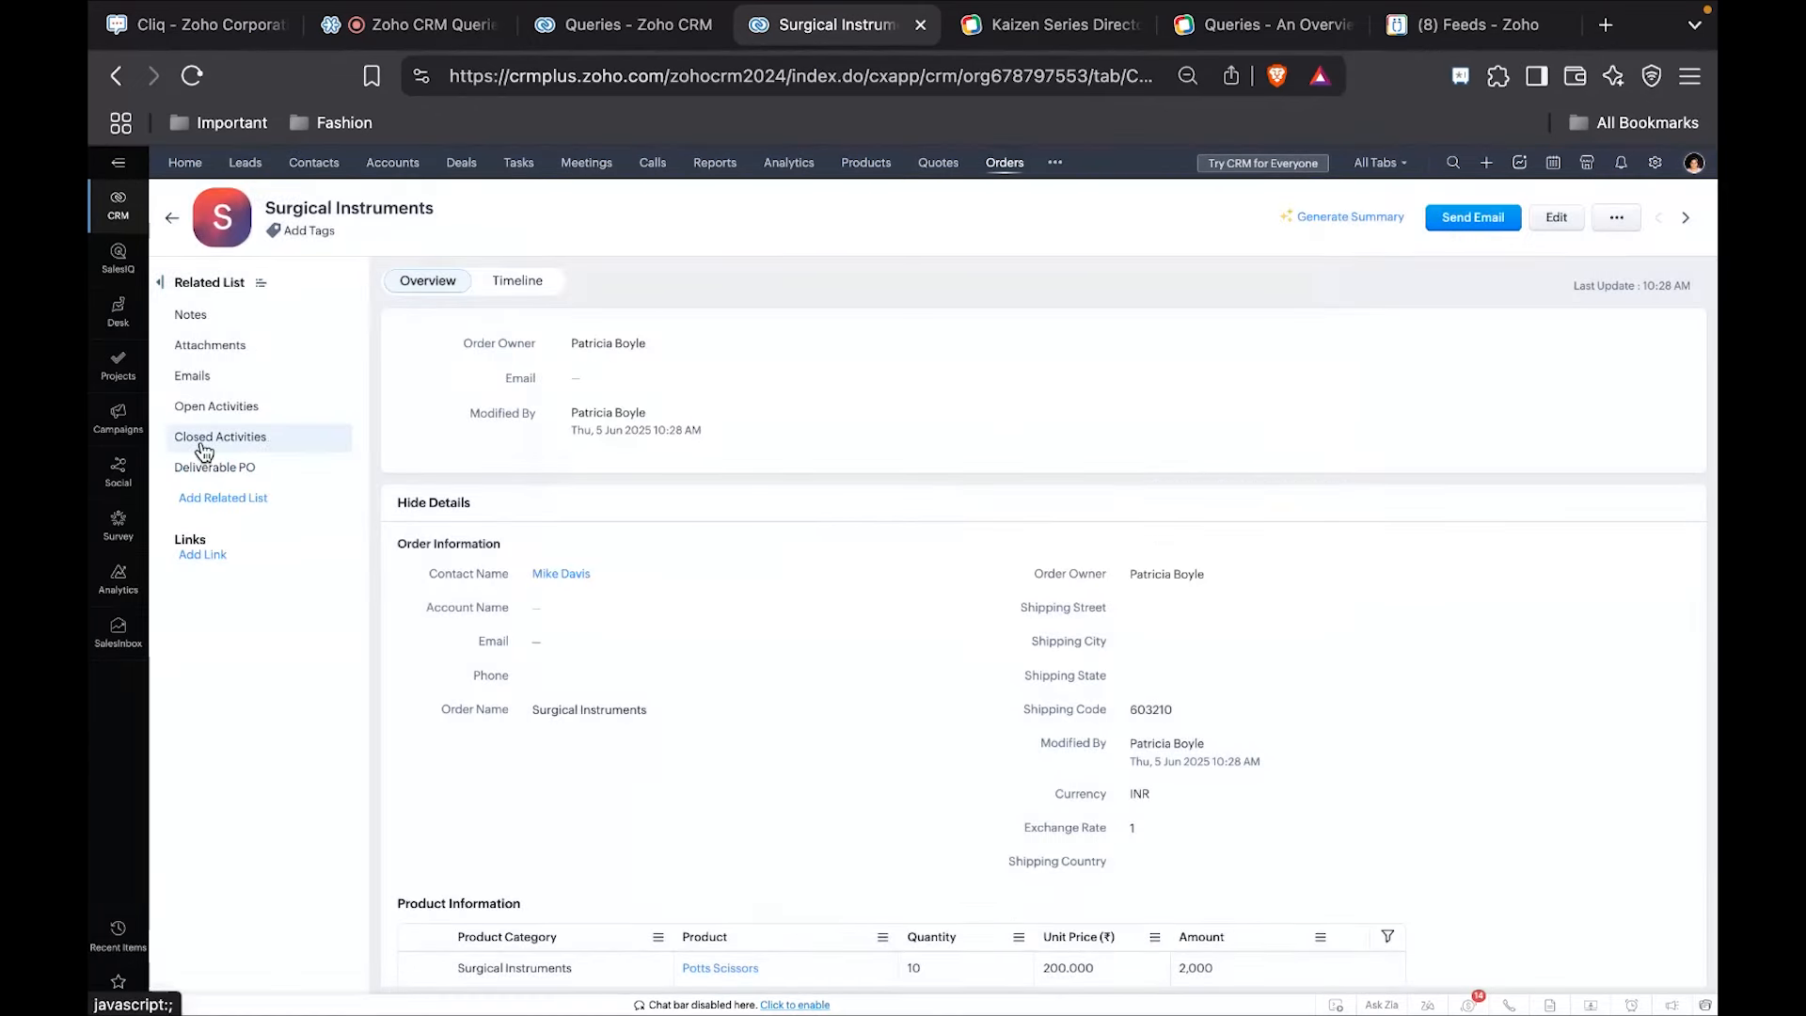
Reorder the Deliverable PO related list directly below Notes and check its entries against the order's Shipping Code.
left_click(193, 470)
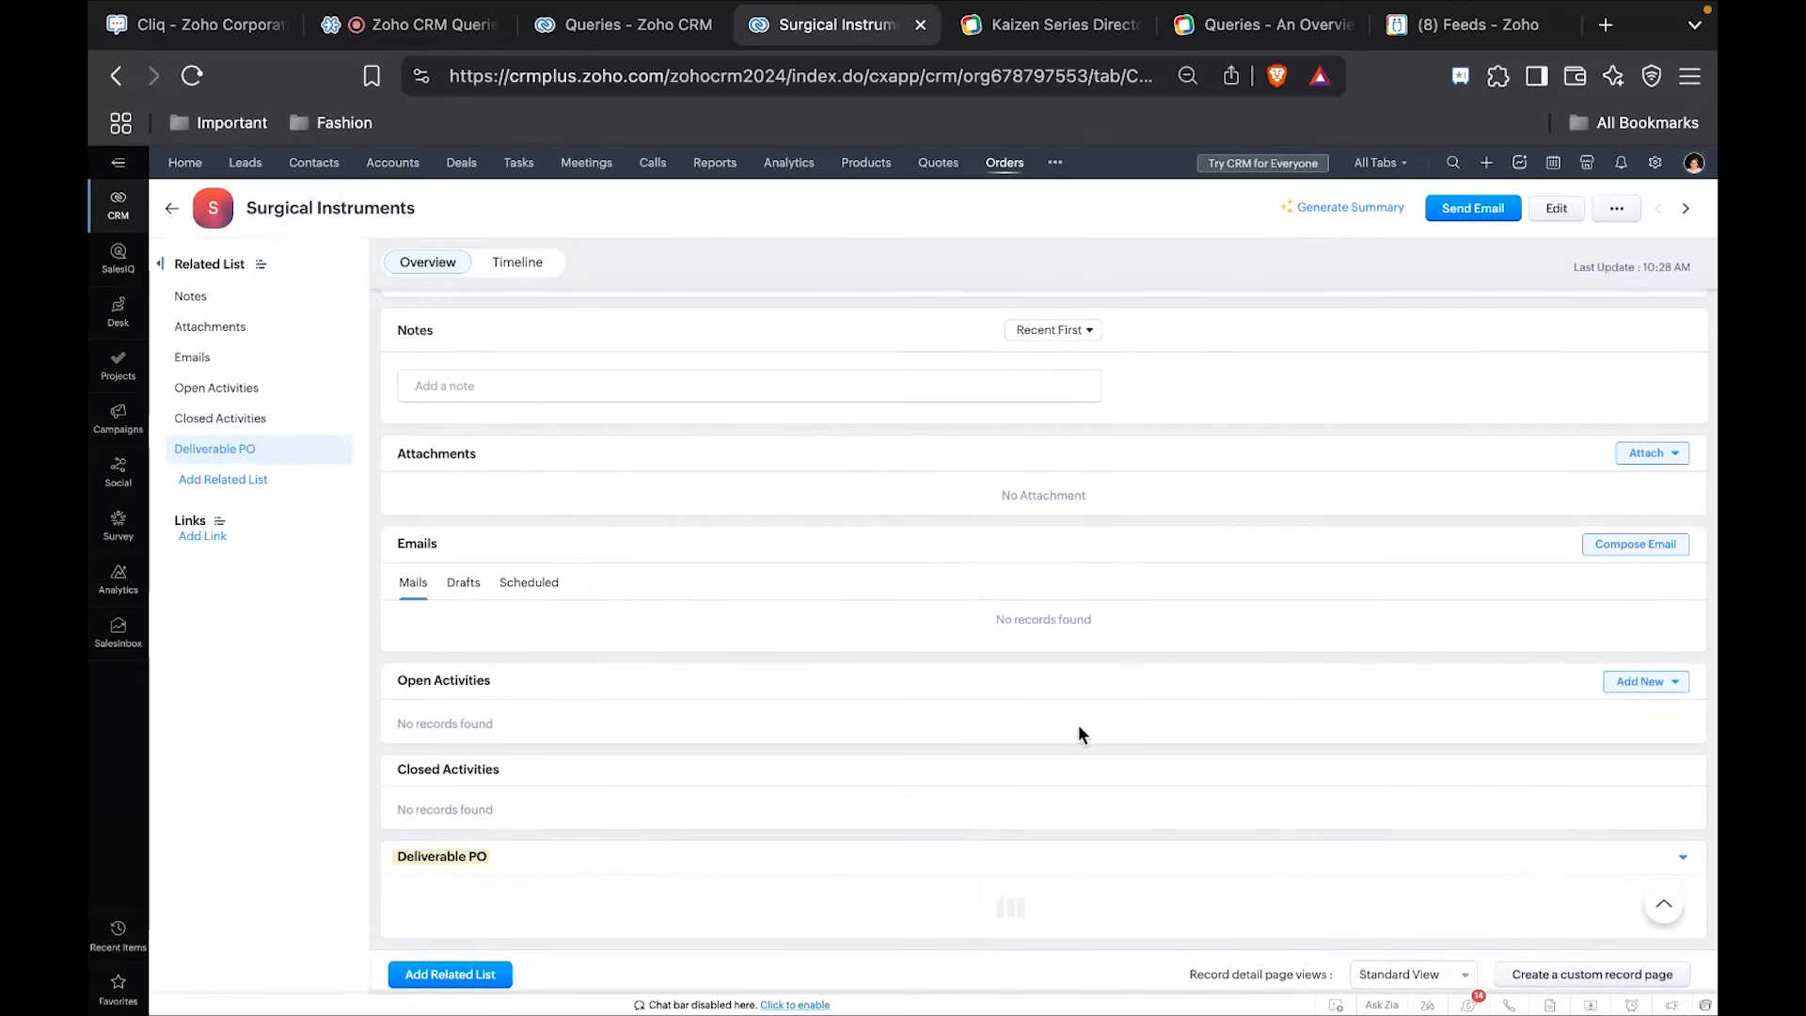
left_click(1683, 858)
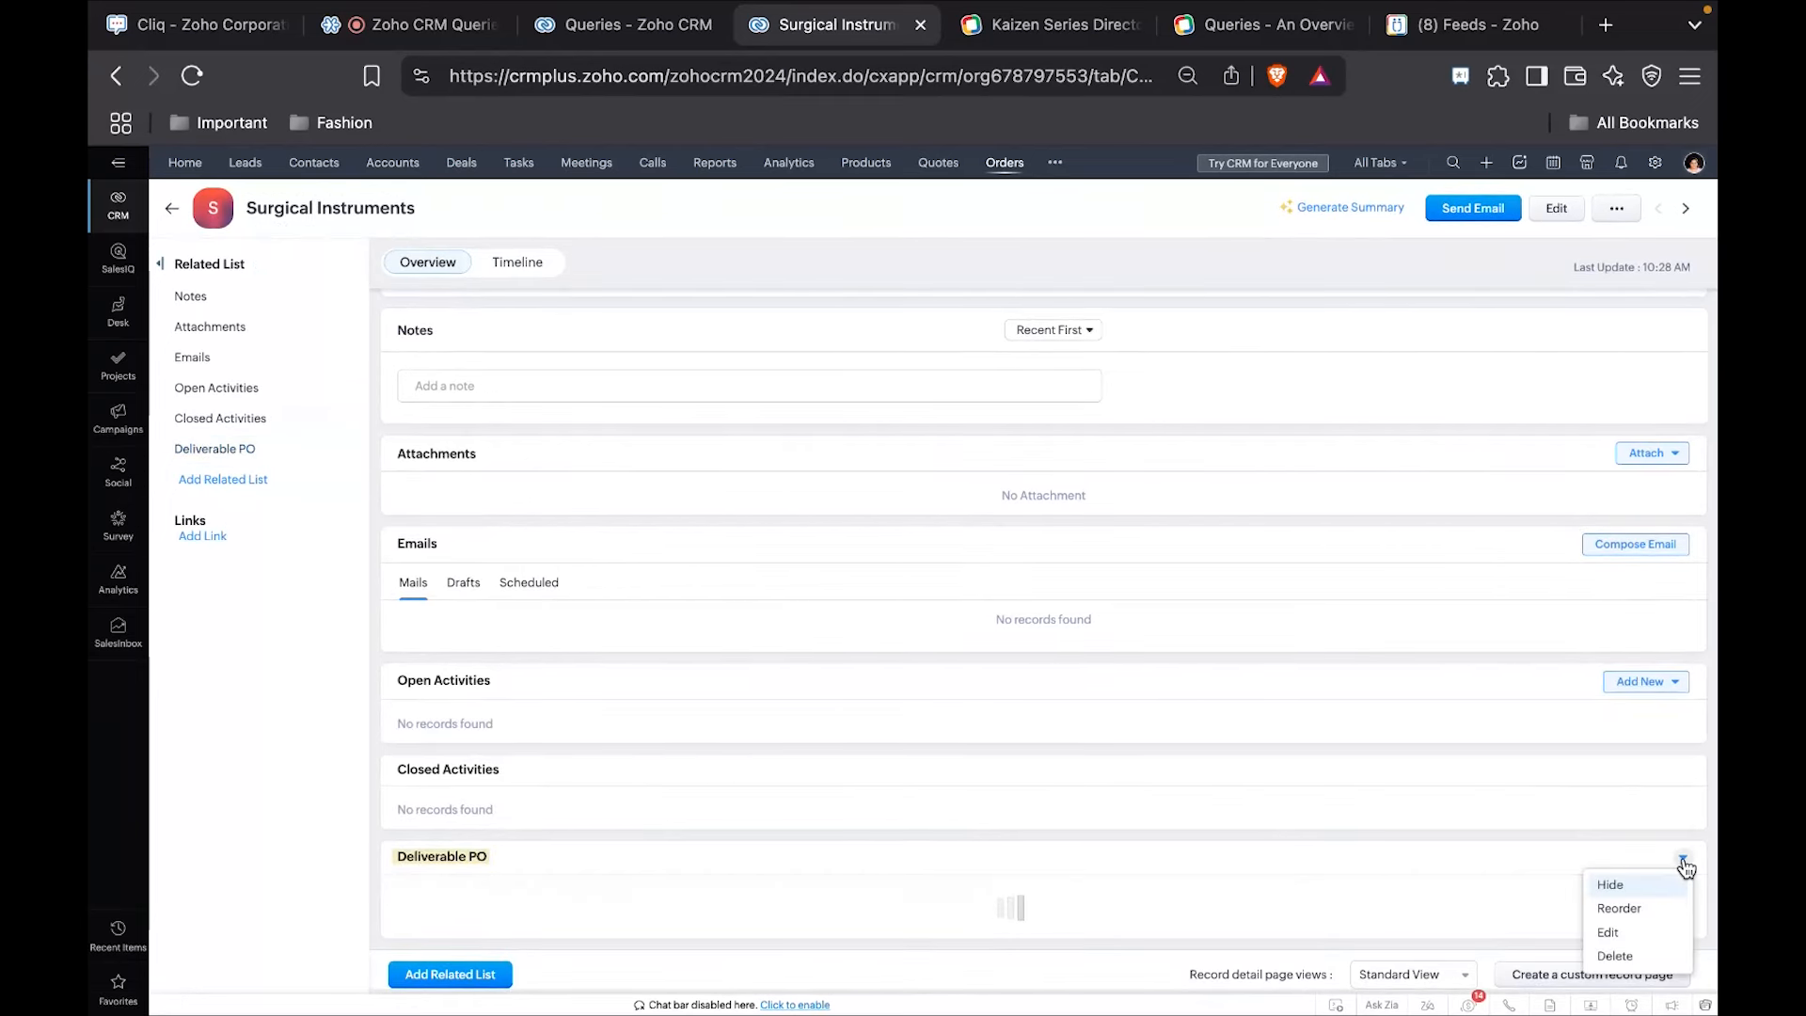
left_click(1638, 908)
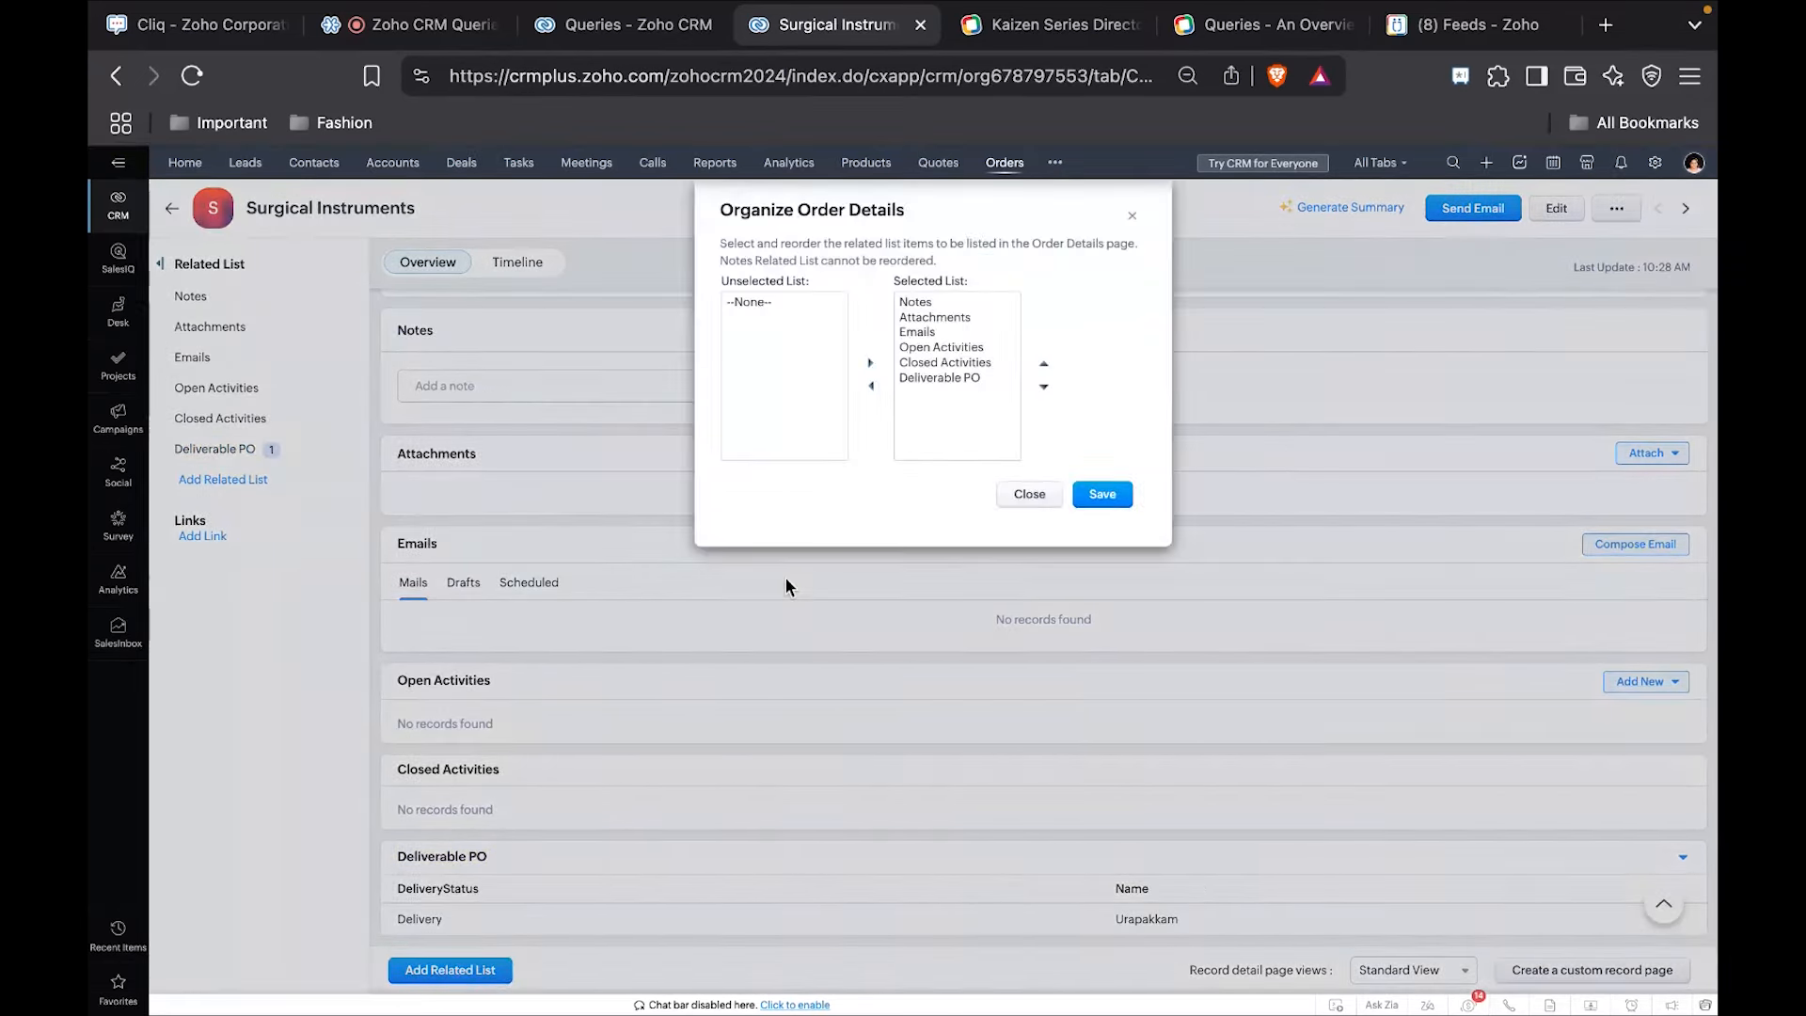
left_click(974, 377)
left_click(1044, 363)
left_click(1044, 363)
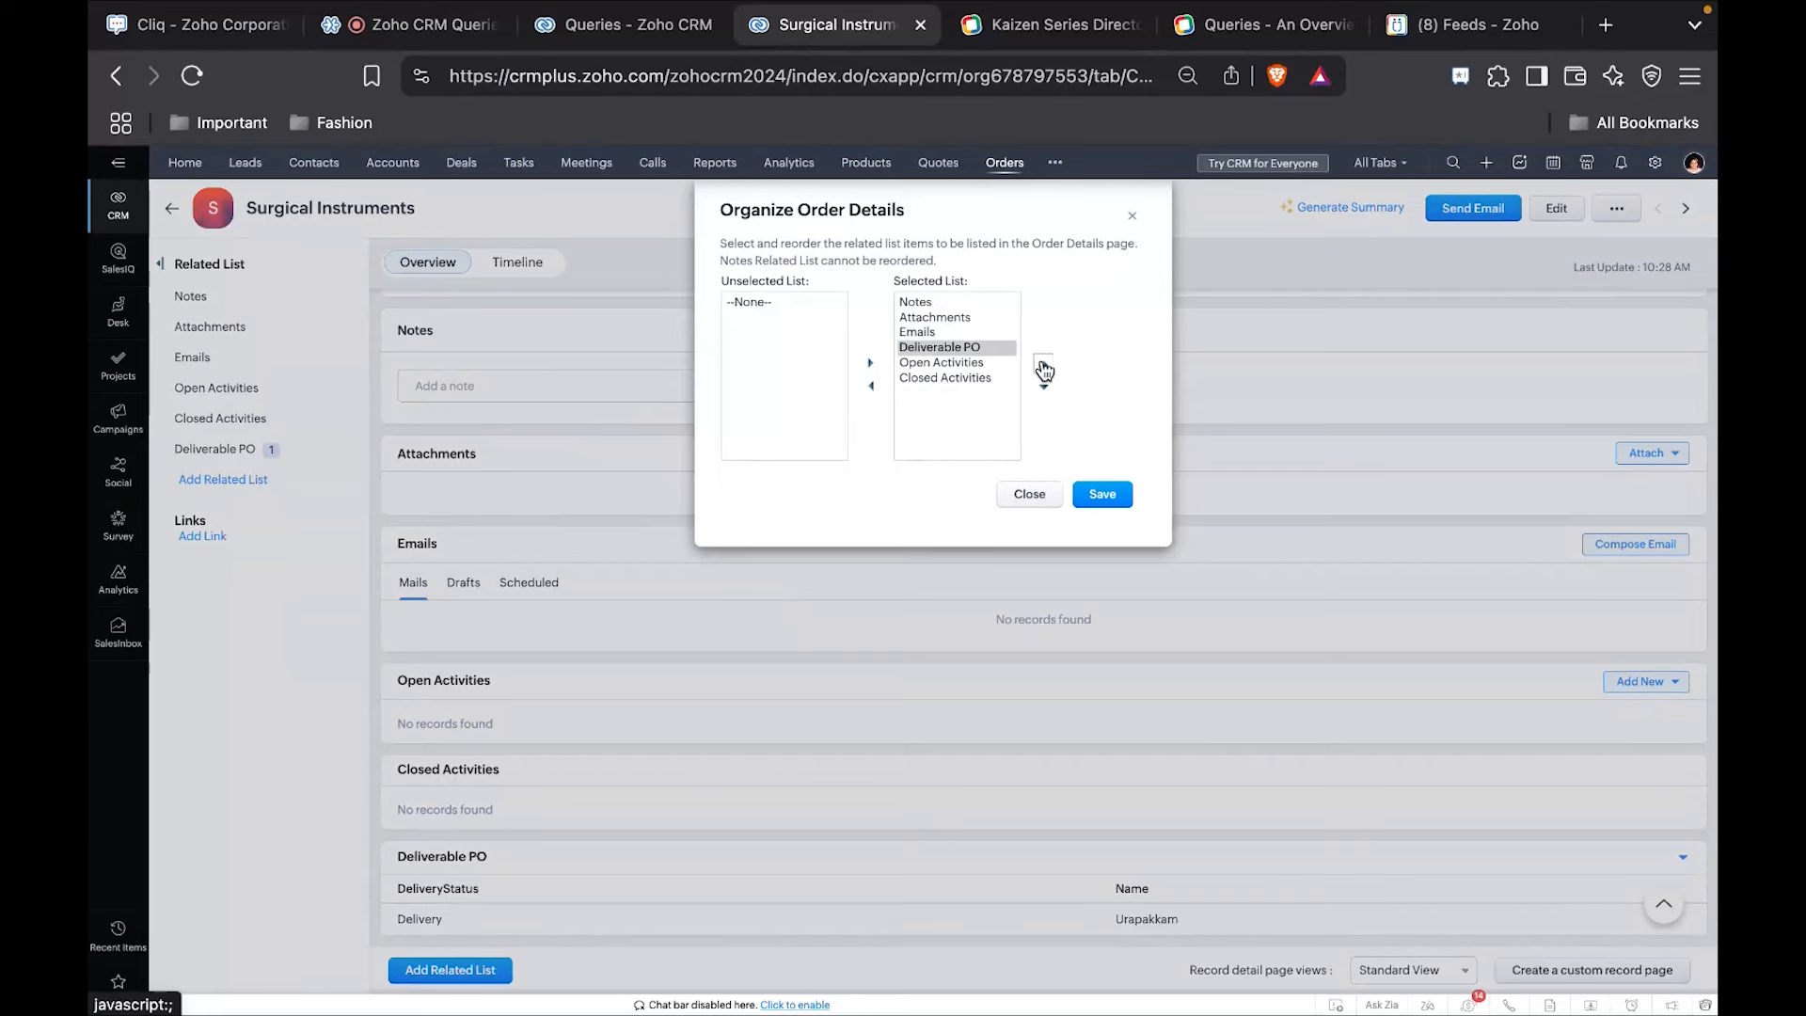
left_click(1044, 364)
left_click(1043, 363)
left_click(1102, 494)
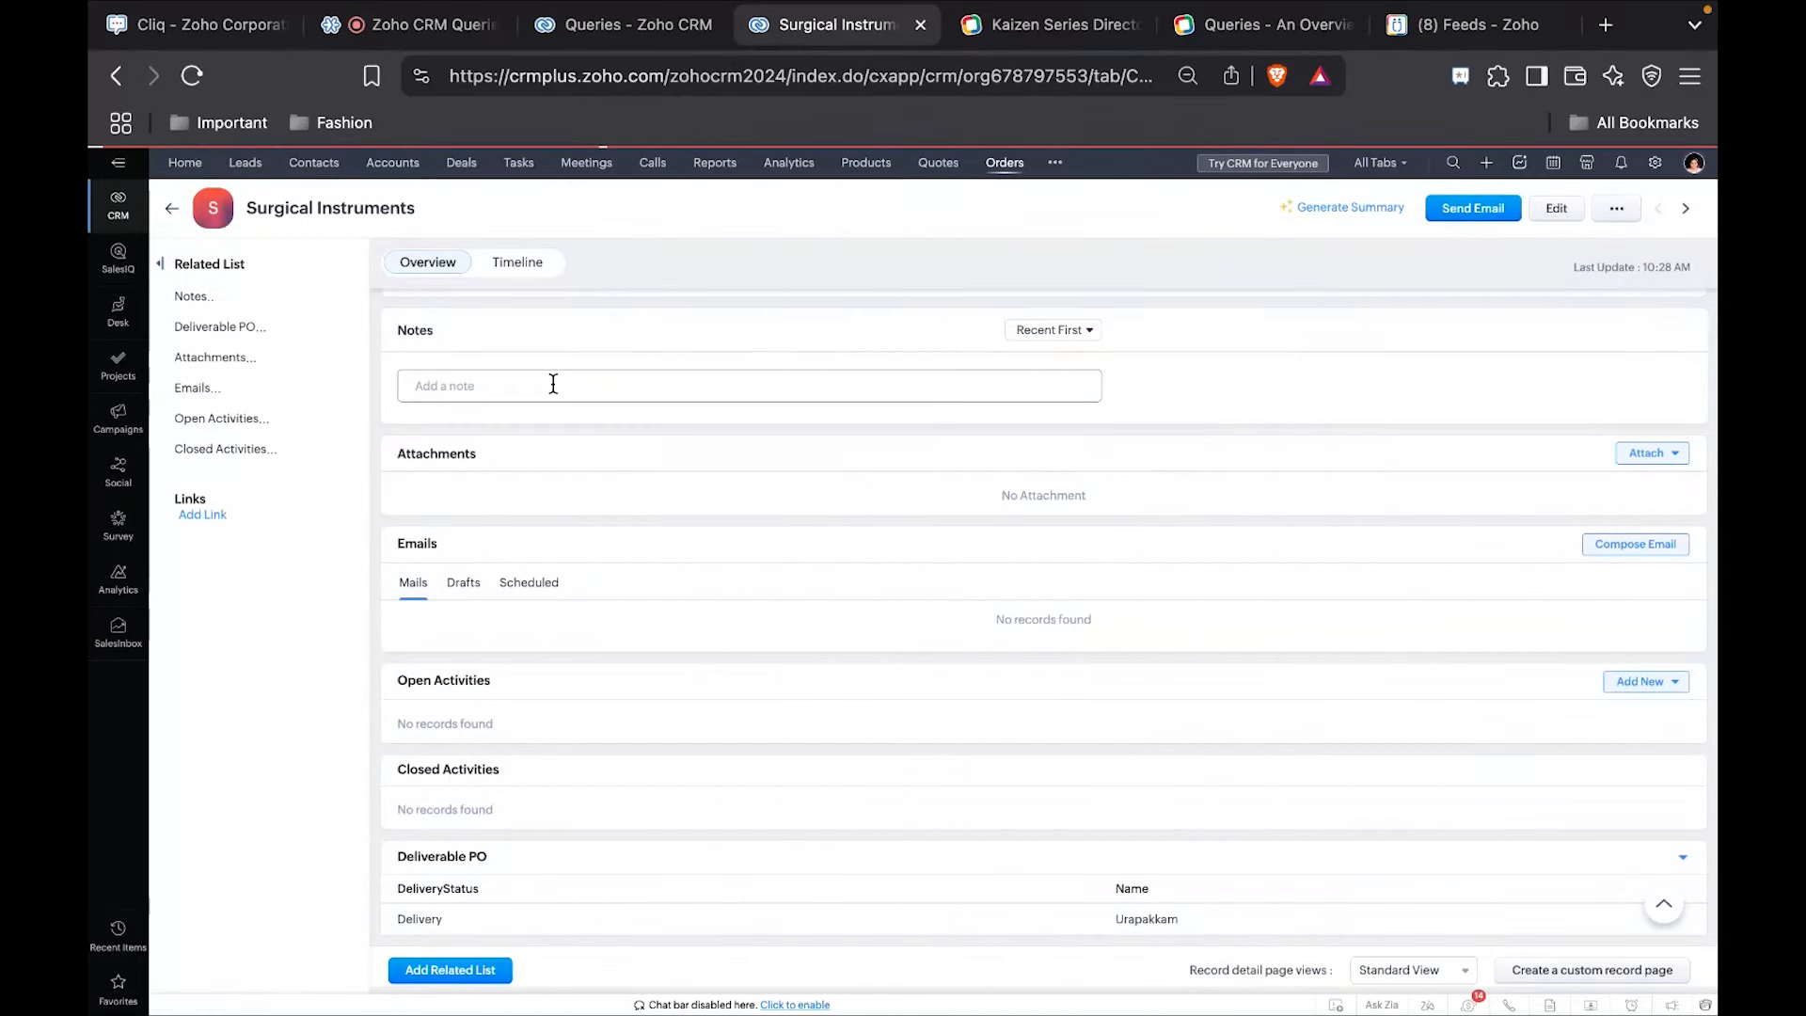
scroll(649, 422, "down", 5)
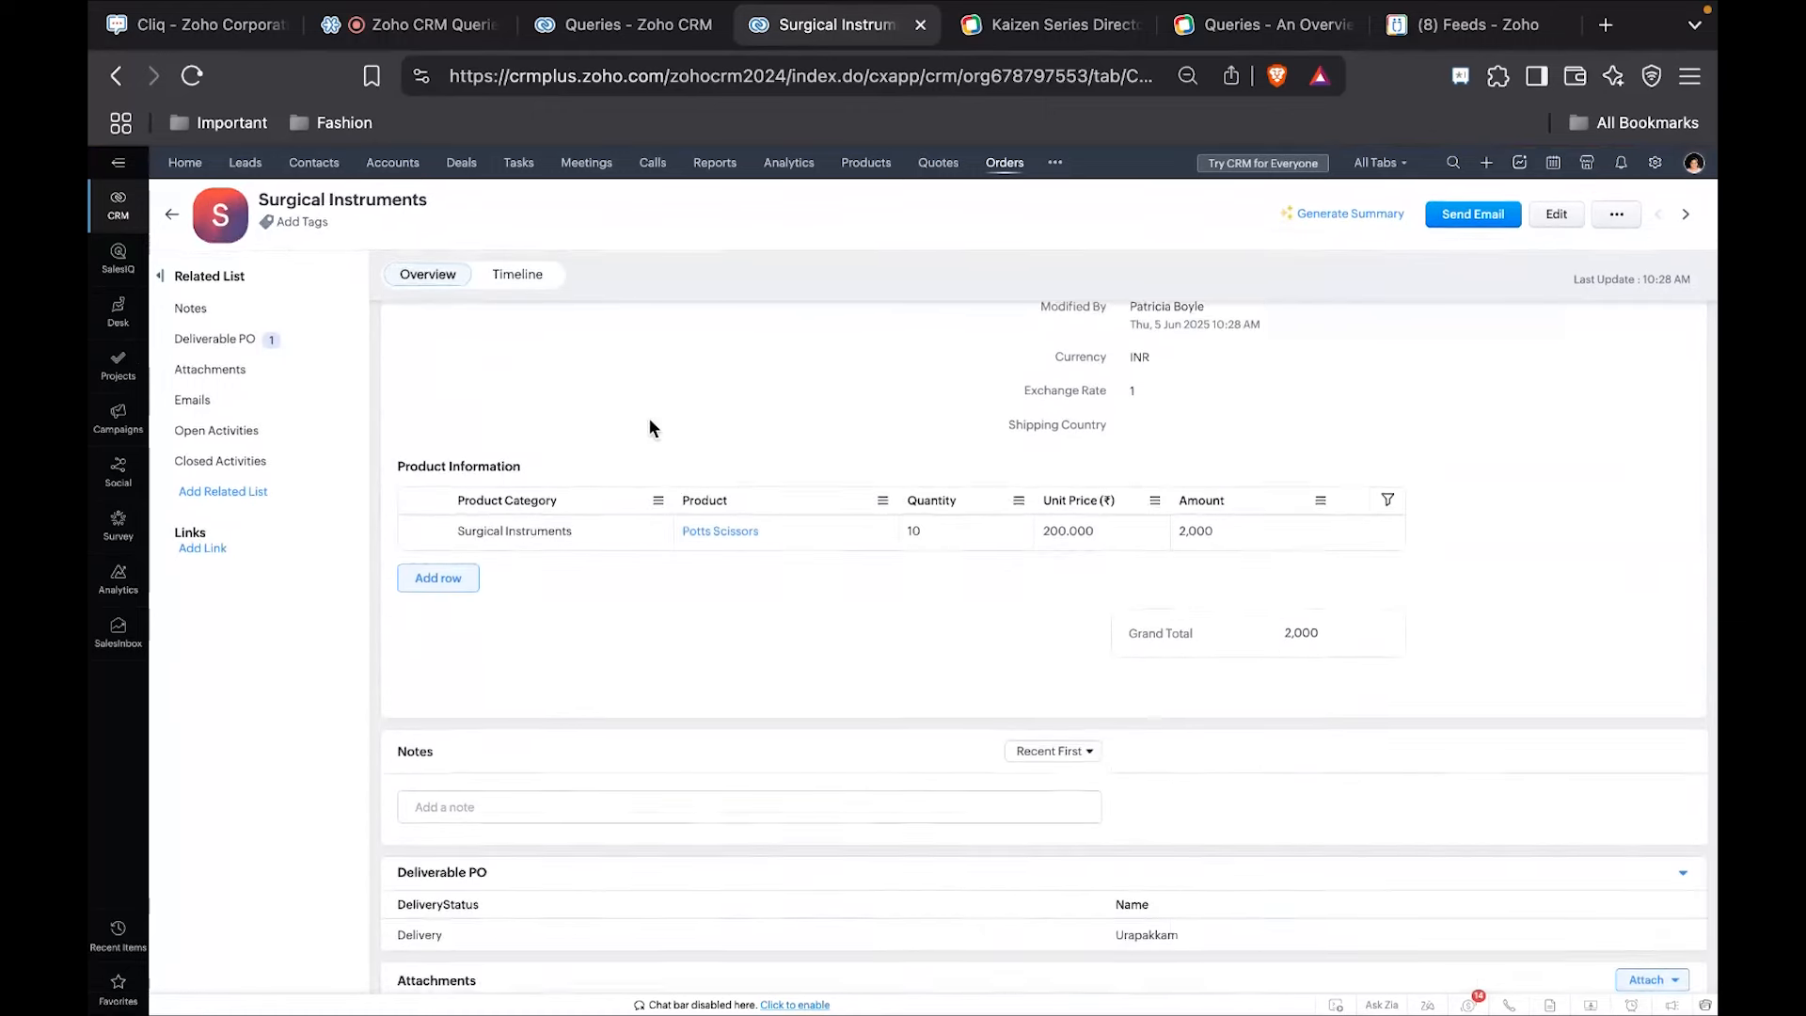
scroll(649, 421, "up", 5)
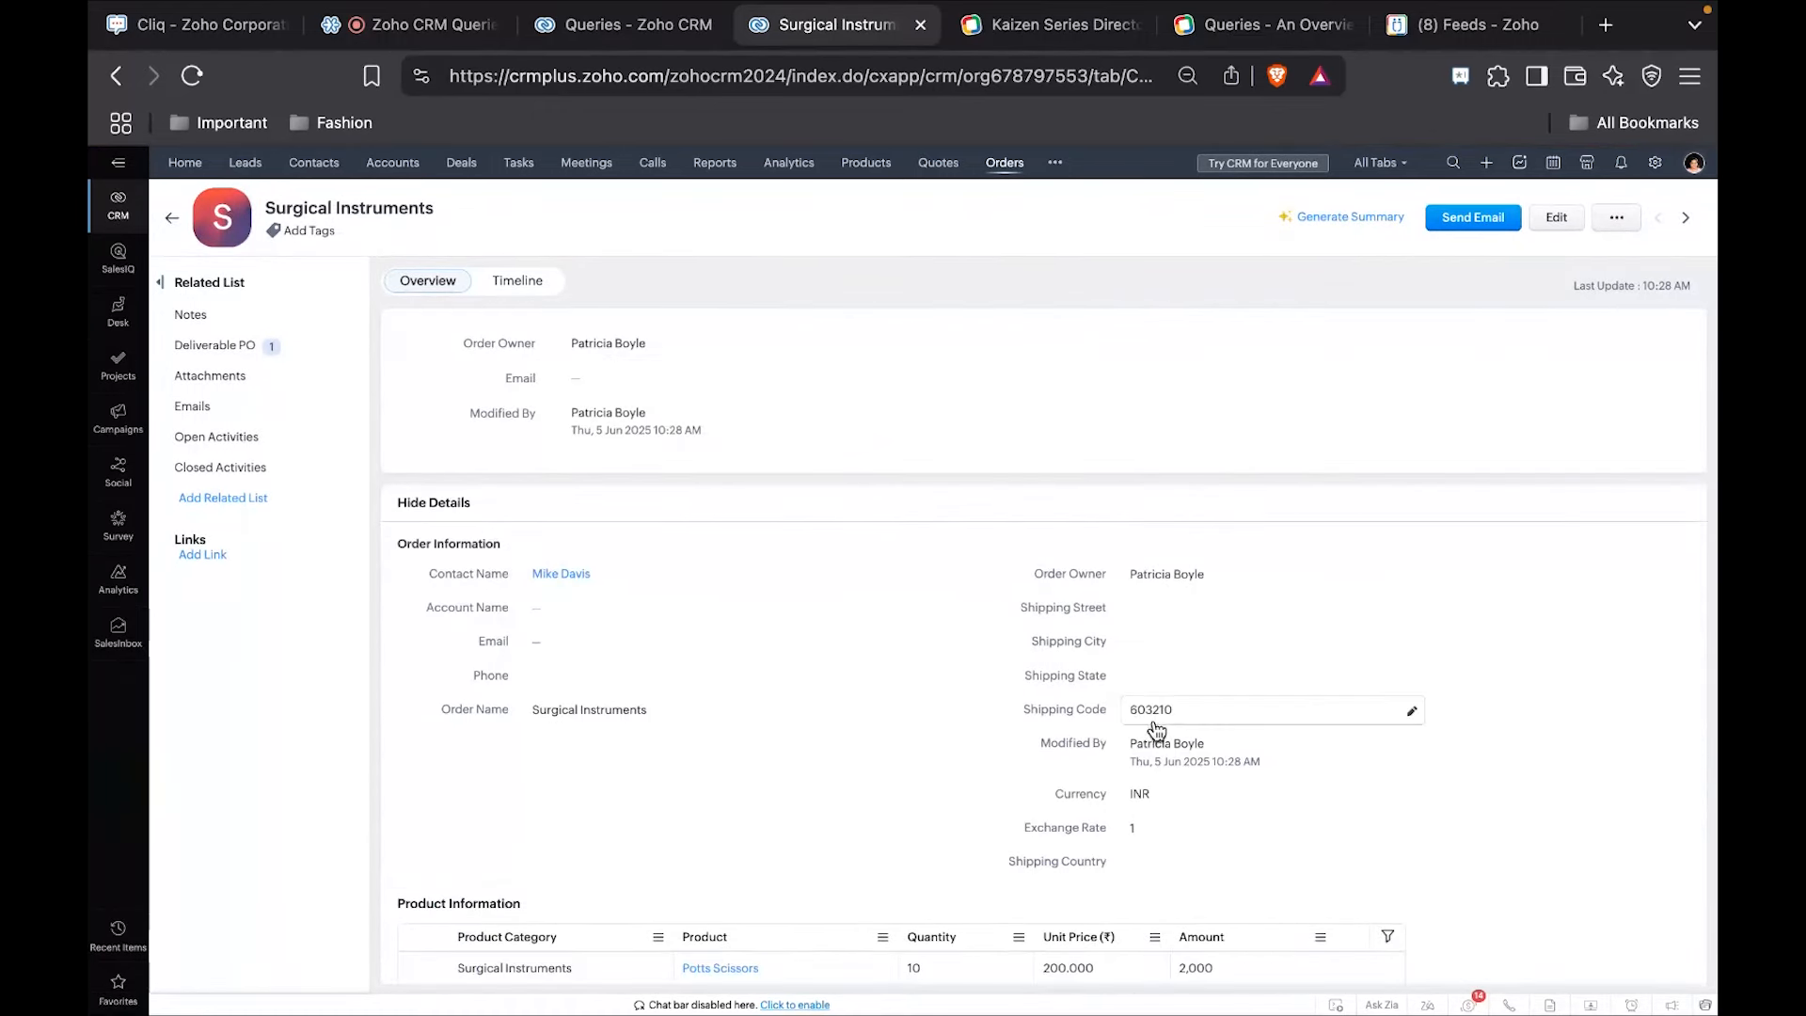
scroll(996, 722, "down", 6)
scroll(996, 732, "down", 1)
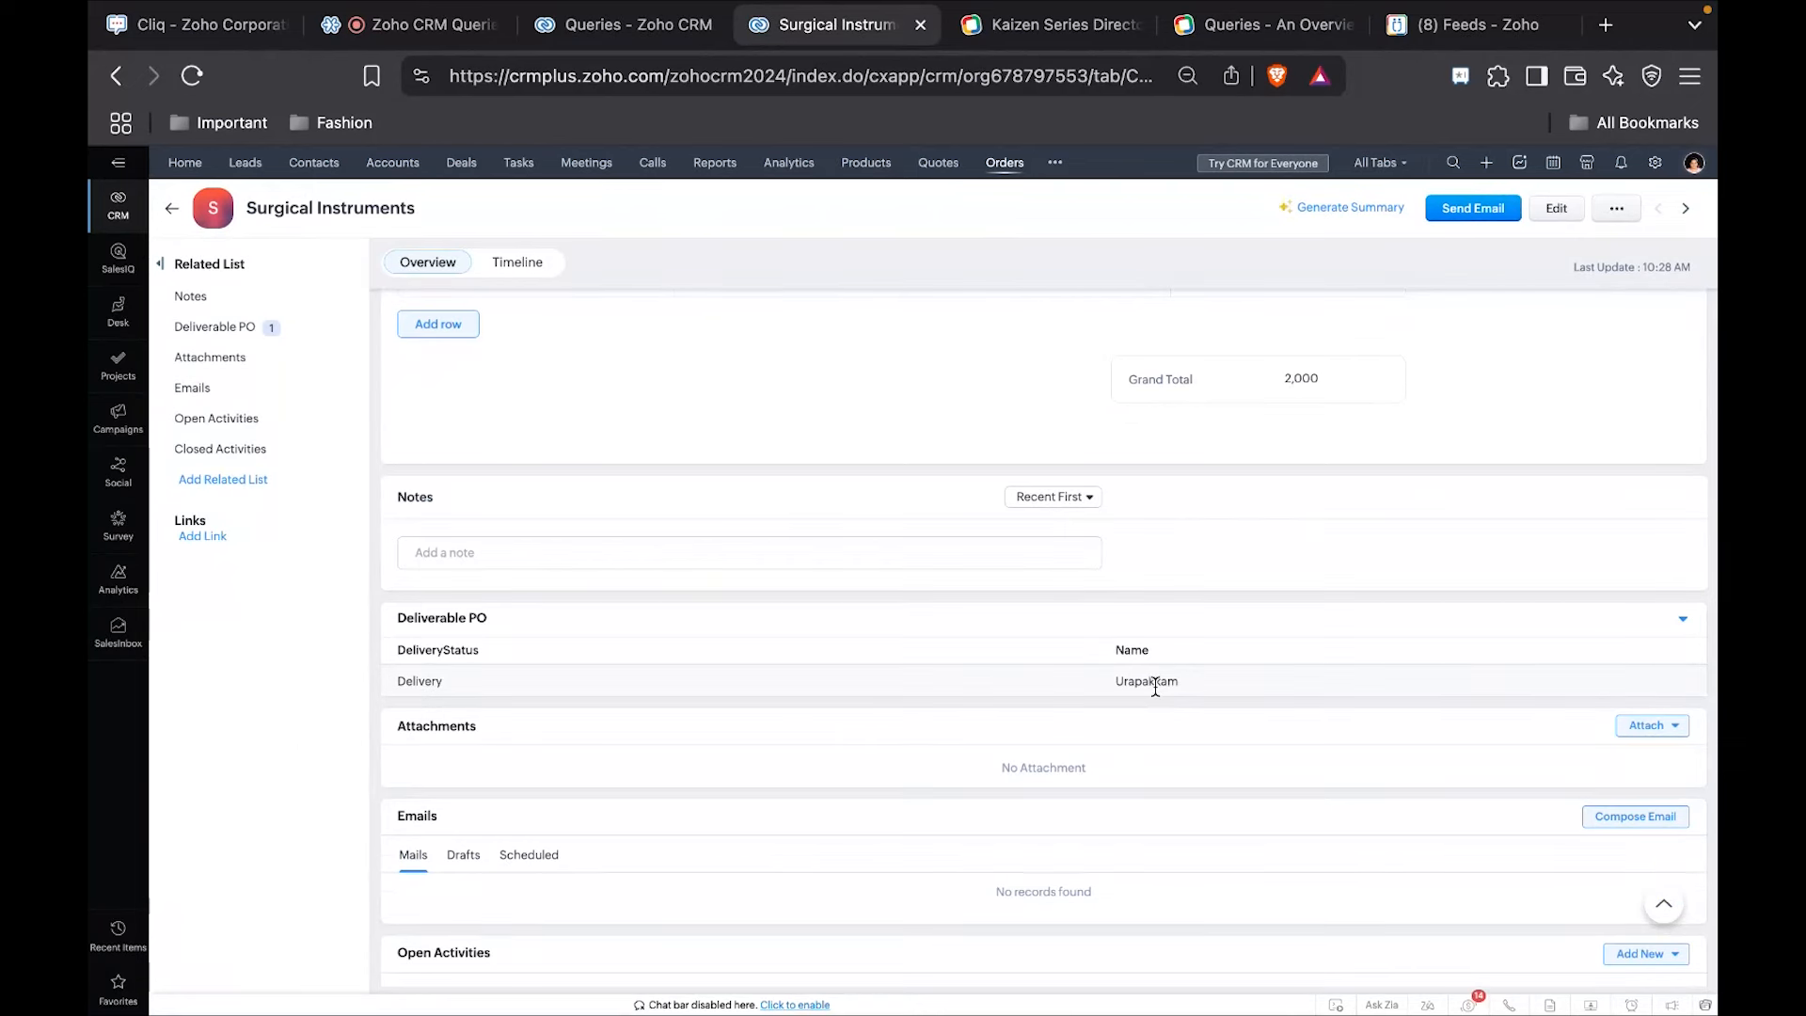
Start a new order, choose the contact's name and set the order name to ENT Instruments.
left_click(172, 208)
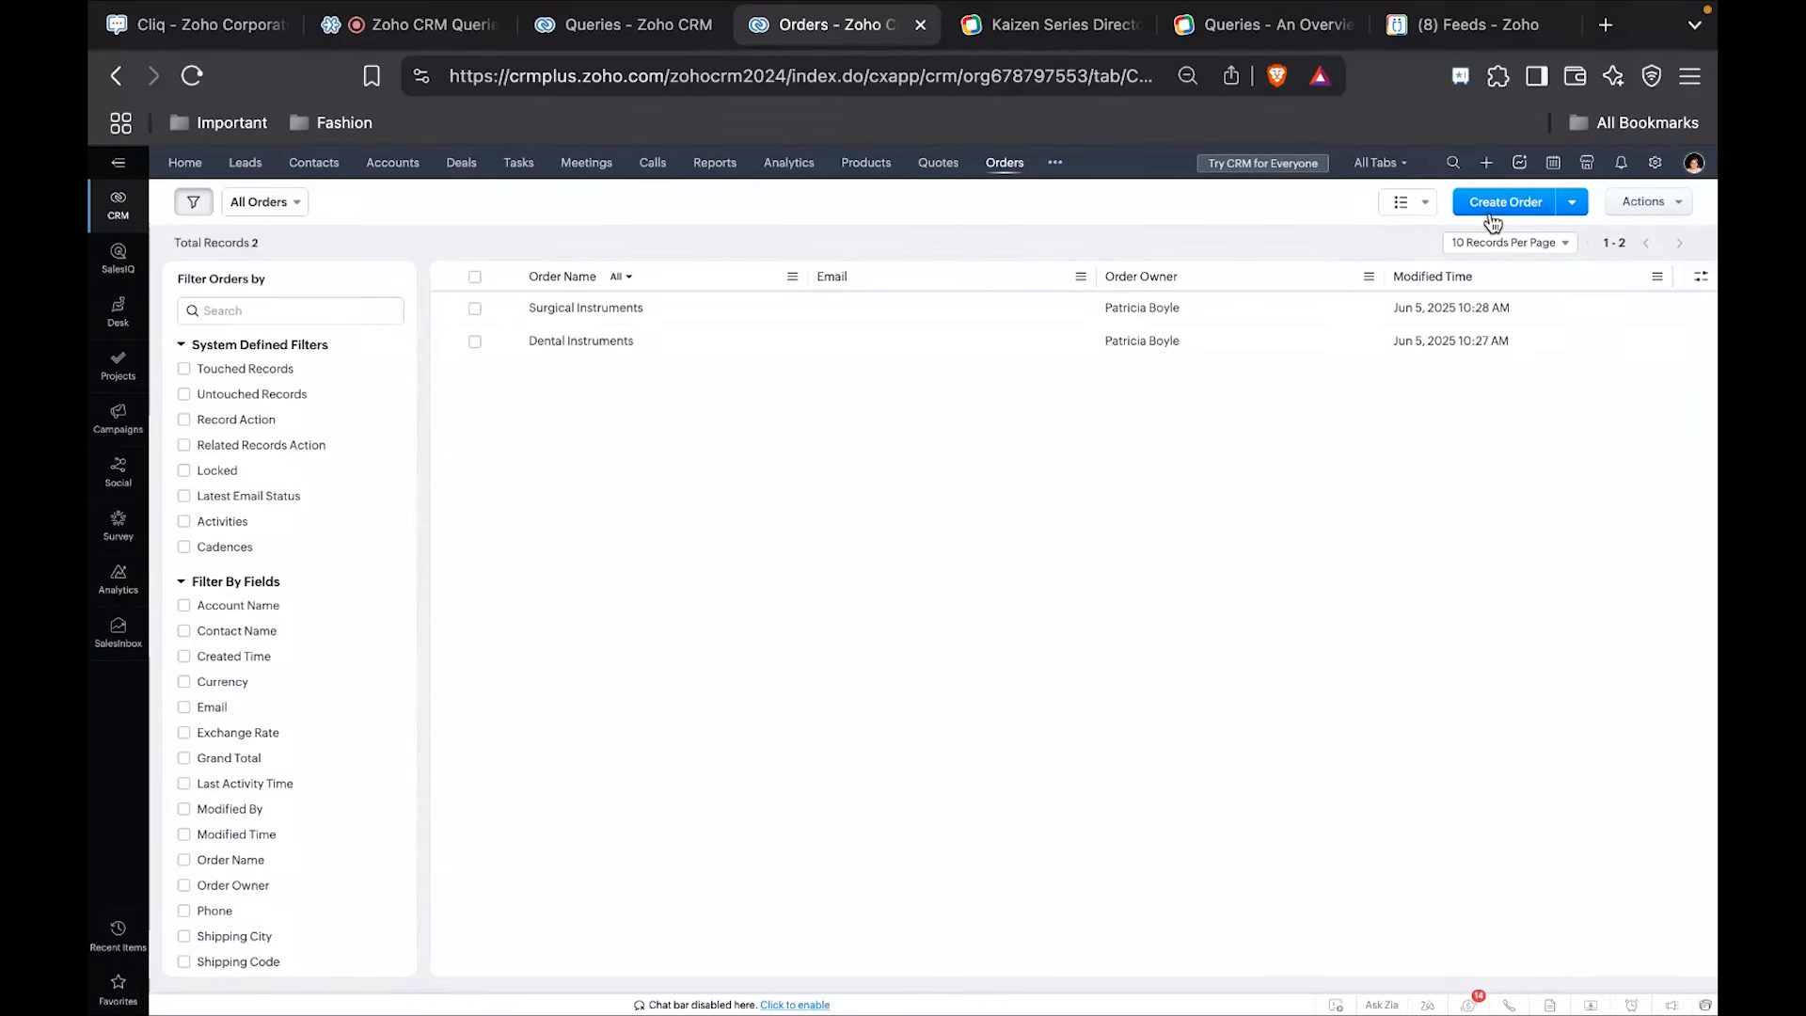
left_click(1493, 222)
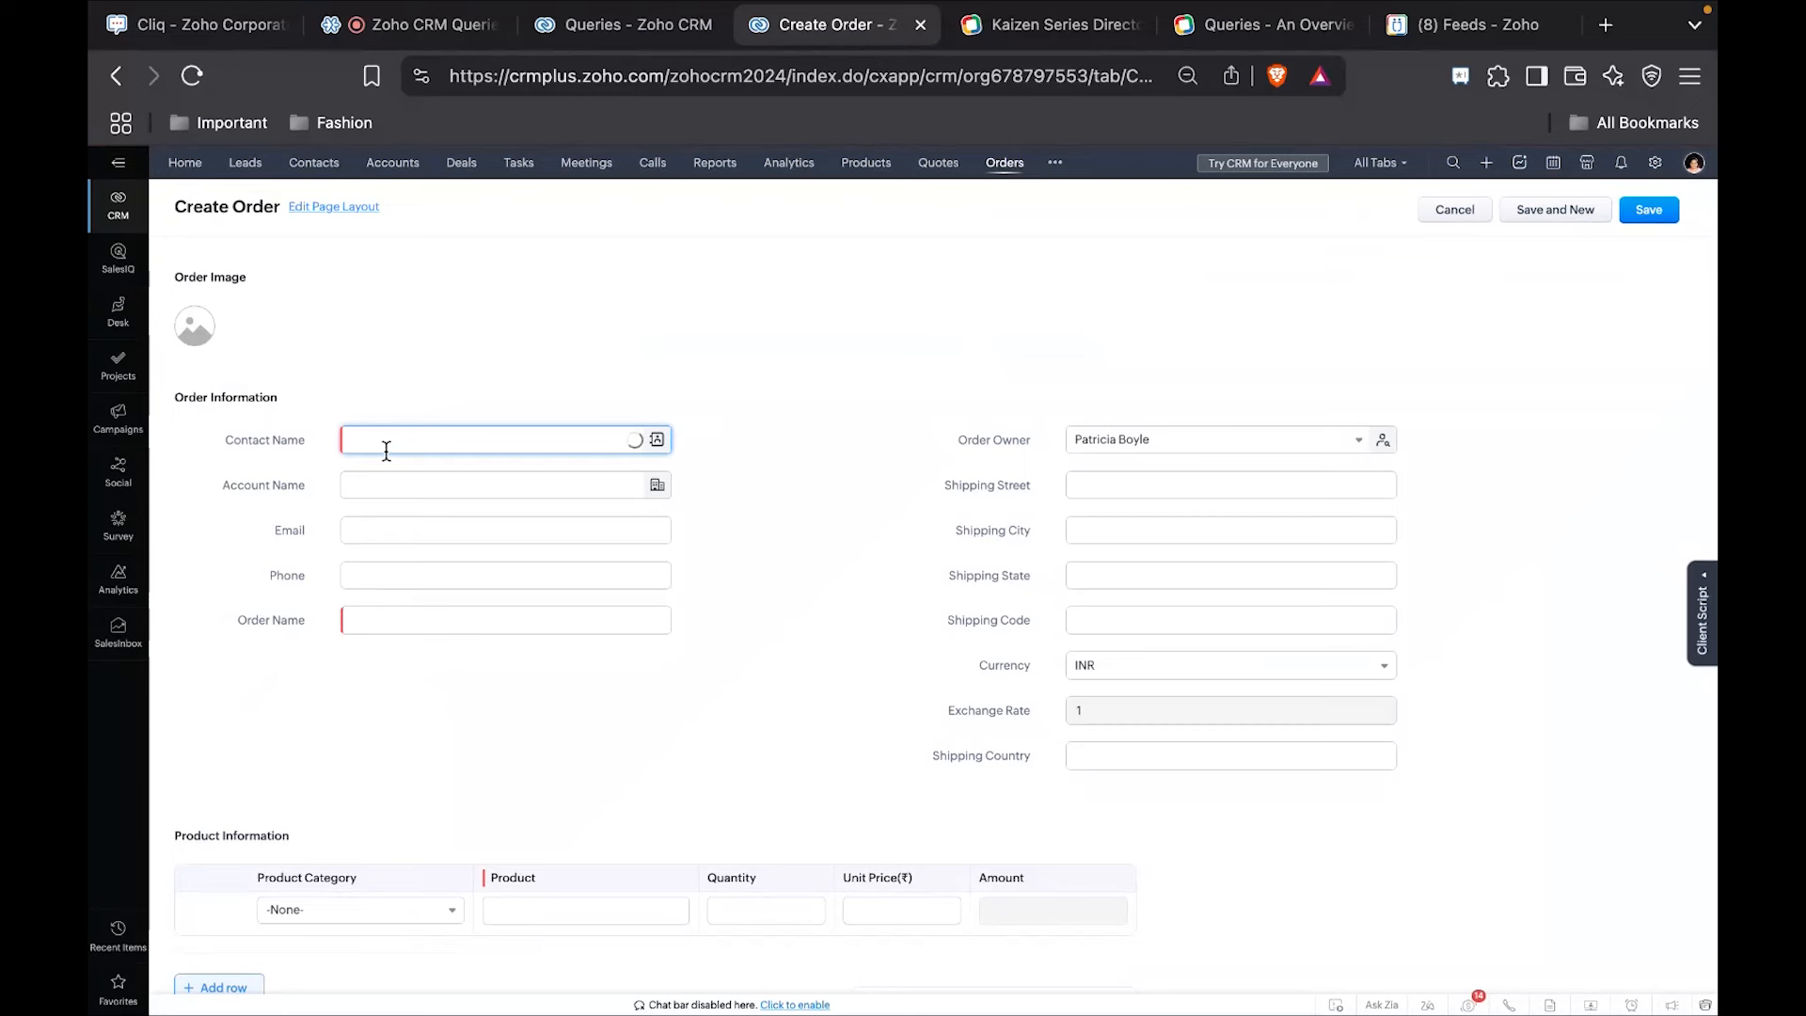
type("p")
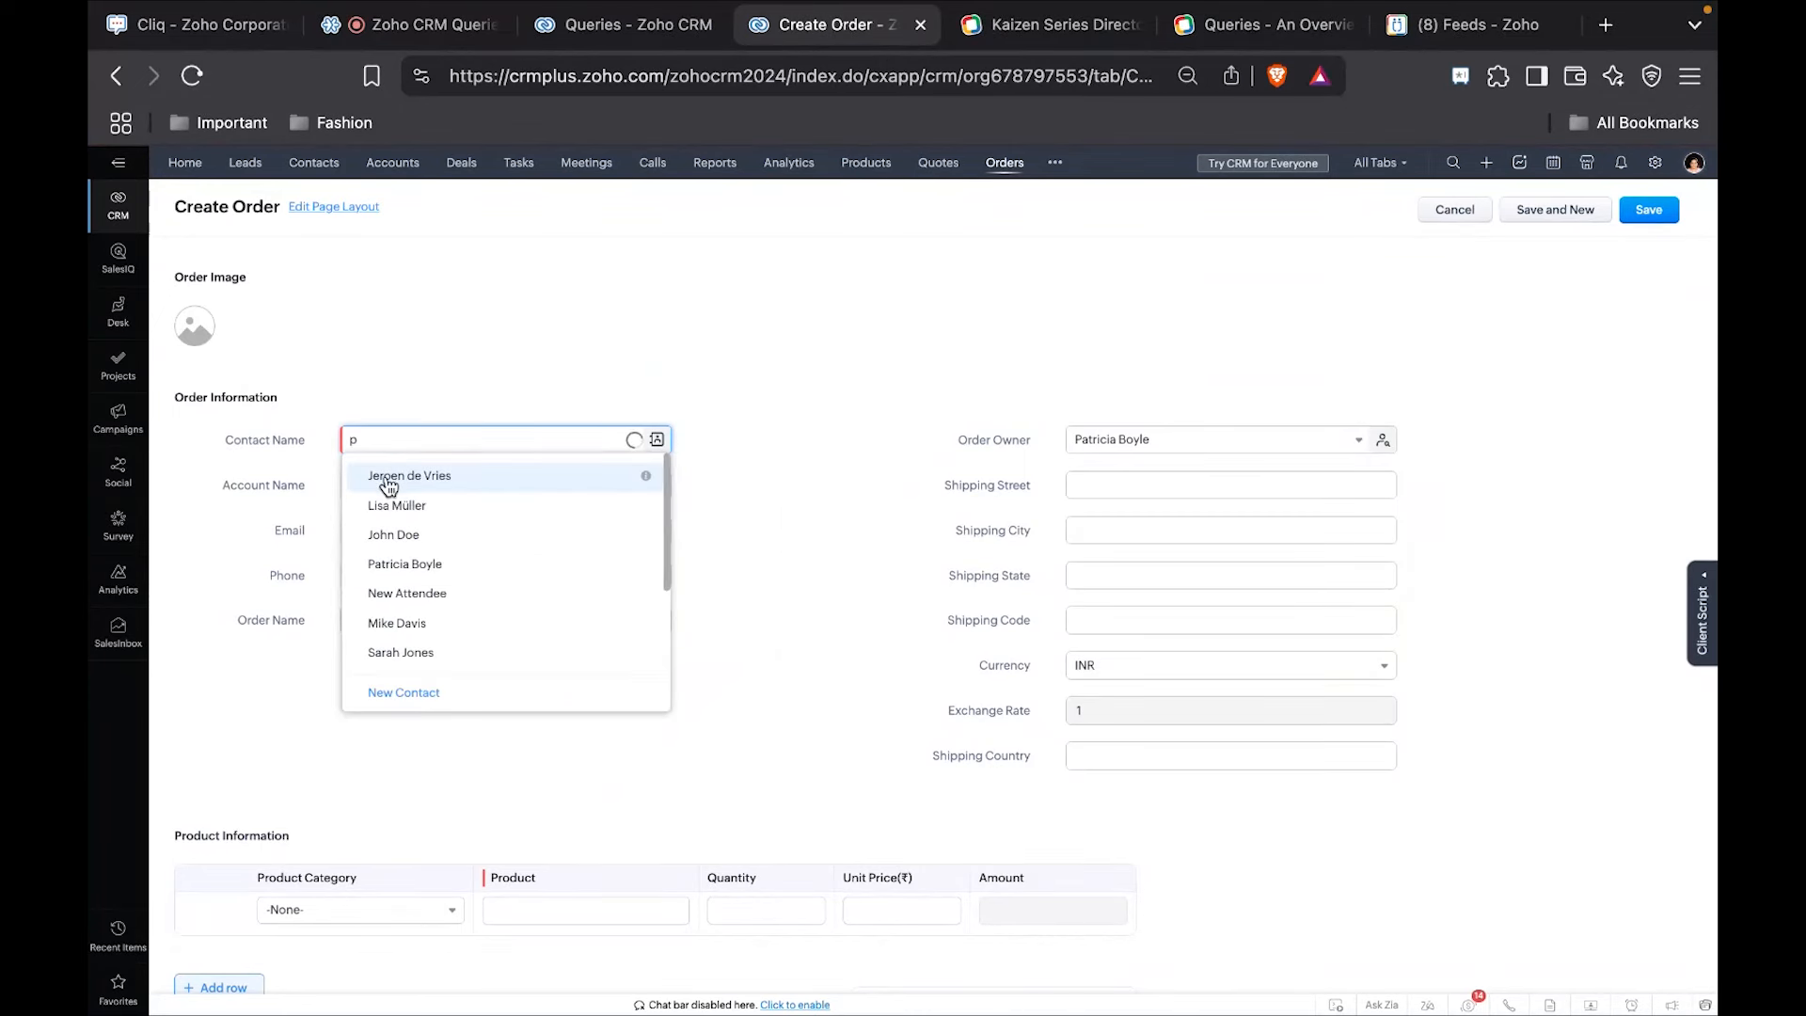
left_click(387, 475)
left_click(380, 625)
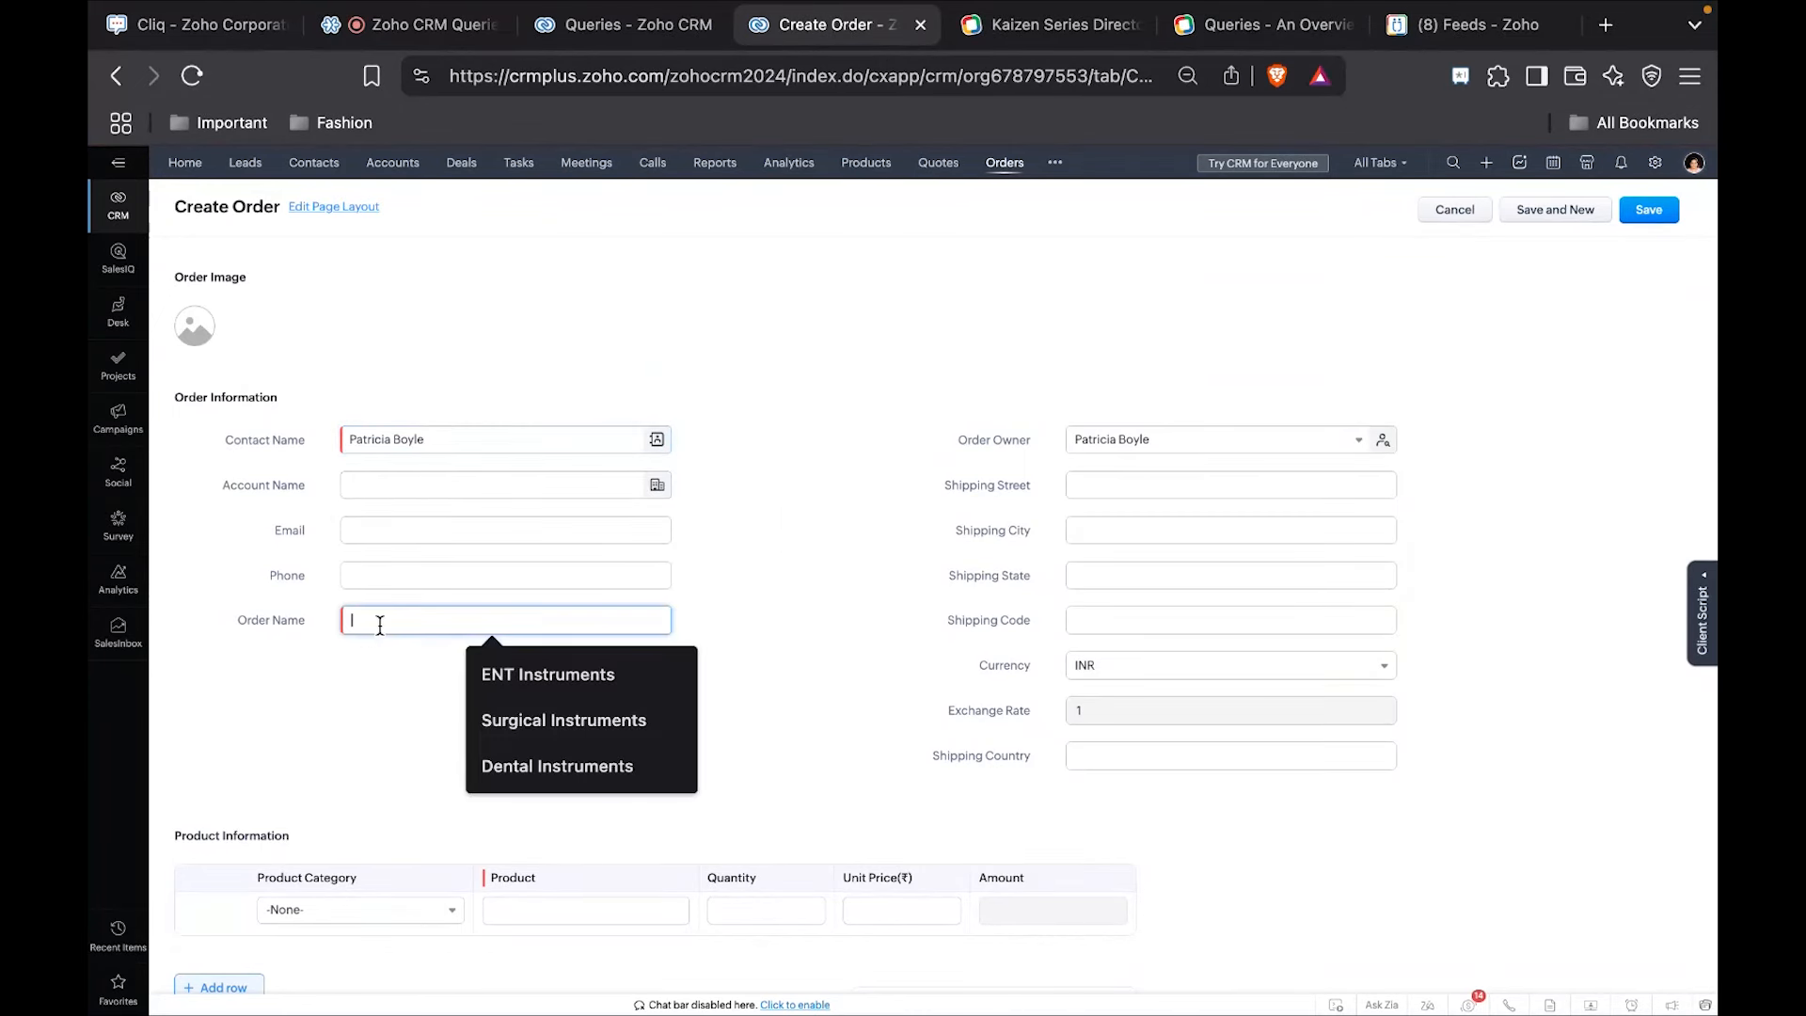
left_click(539, 674)
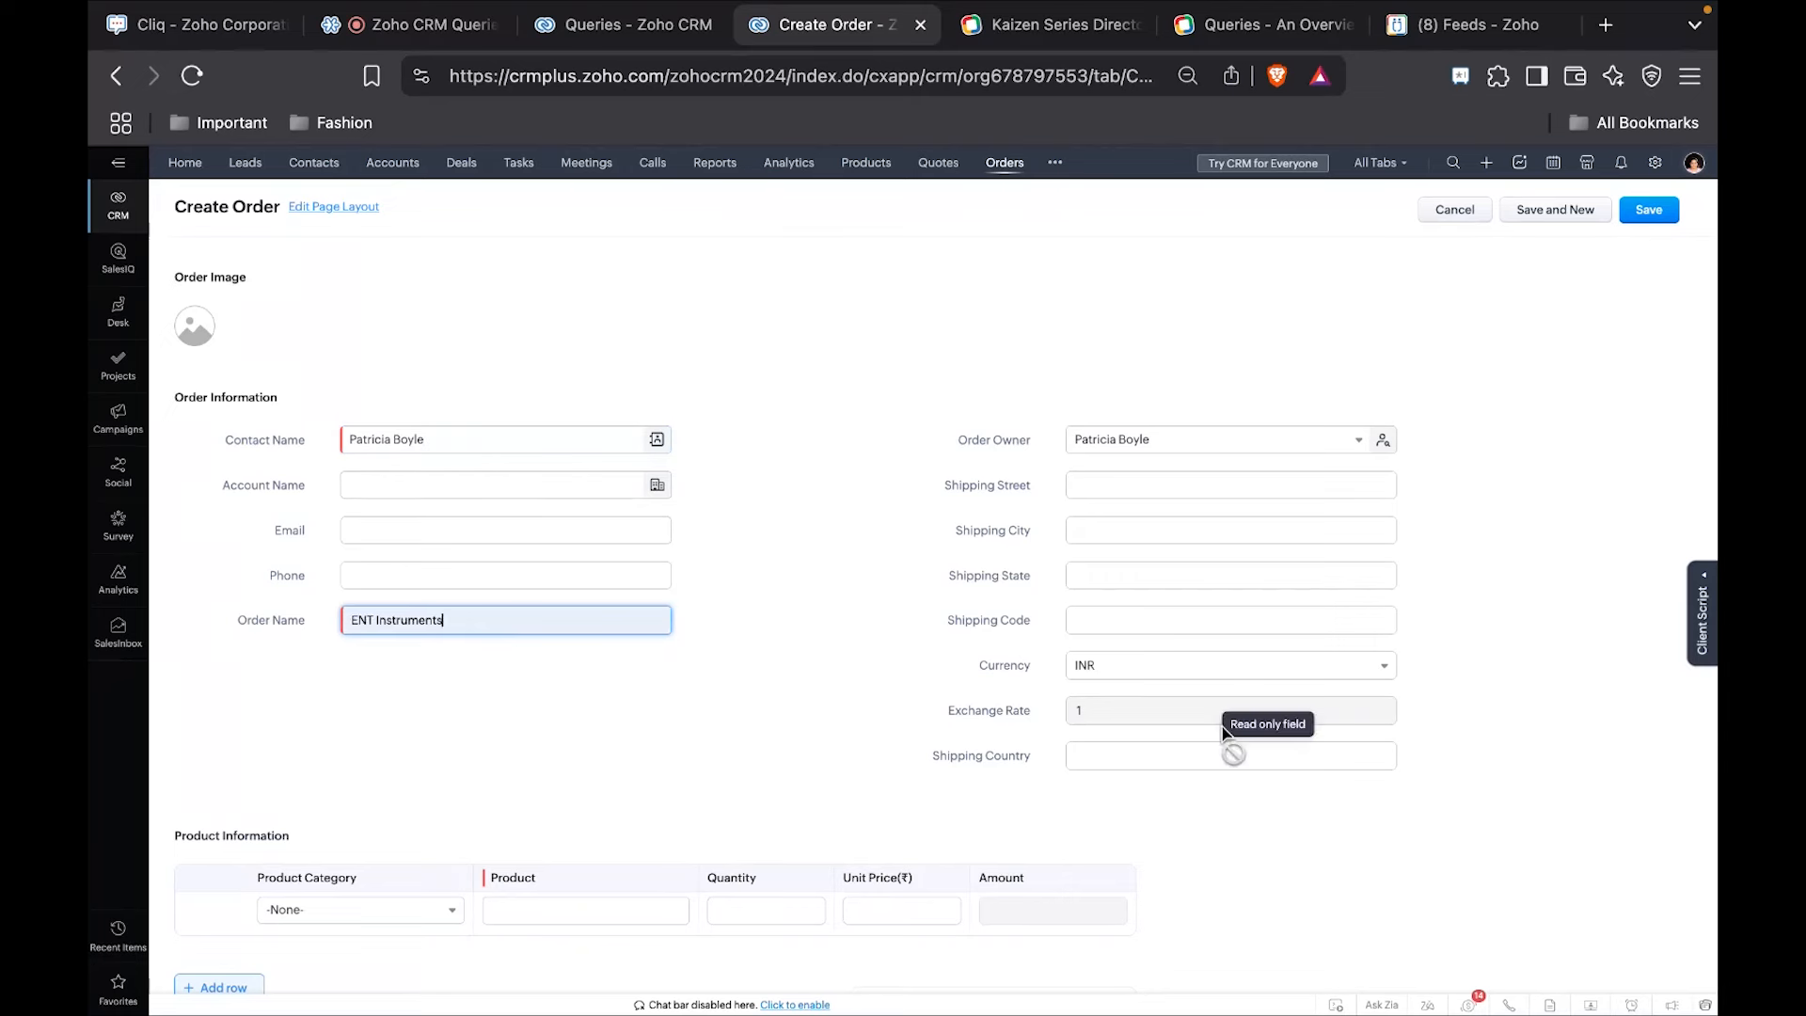
Fill the product row with category ENT Instruments, product Ethmoid Forceps, quantity 10 and unit price 300.
scroll(459, 819, "down", 2)
left_click(327, 786)
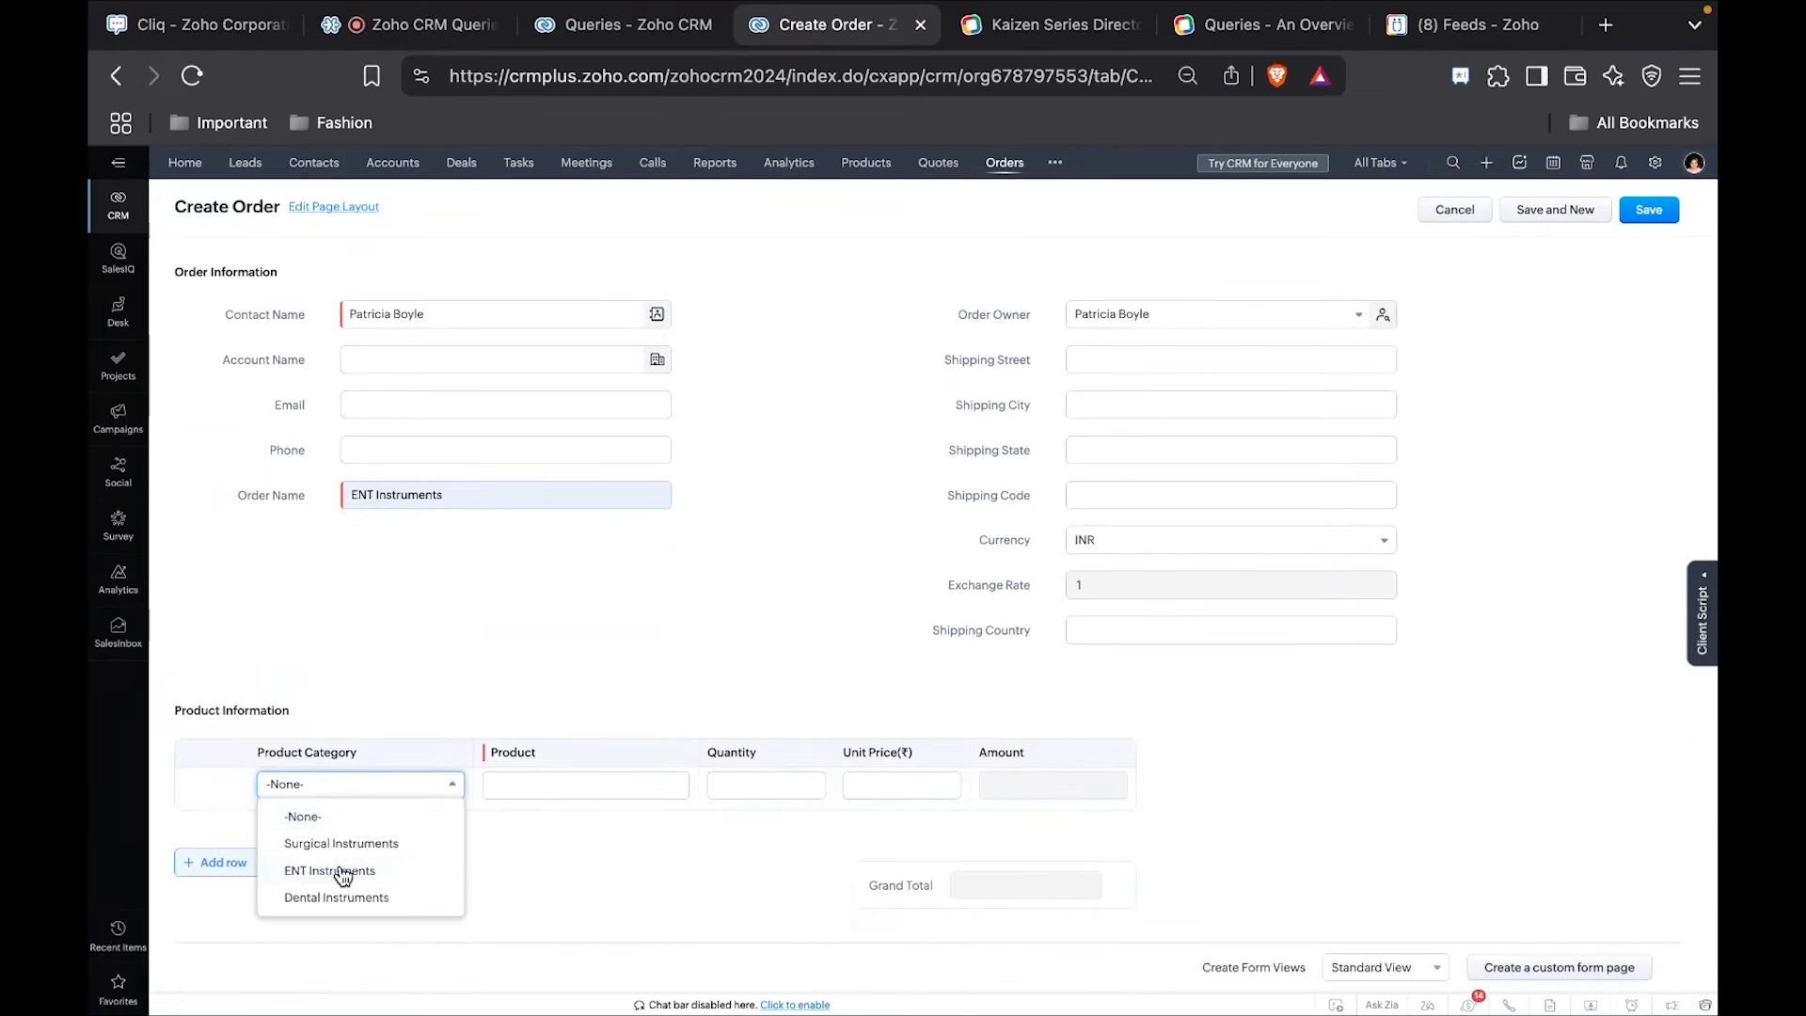
left_click(344, 872)
left_click(585, 787)
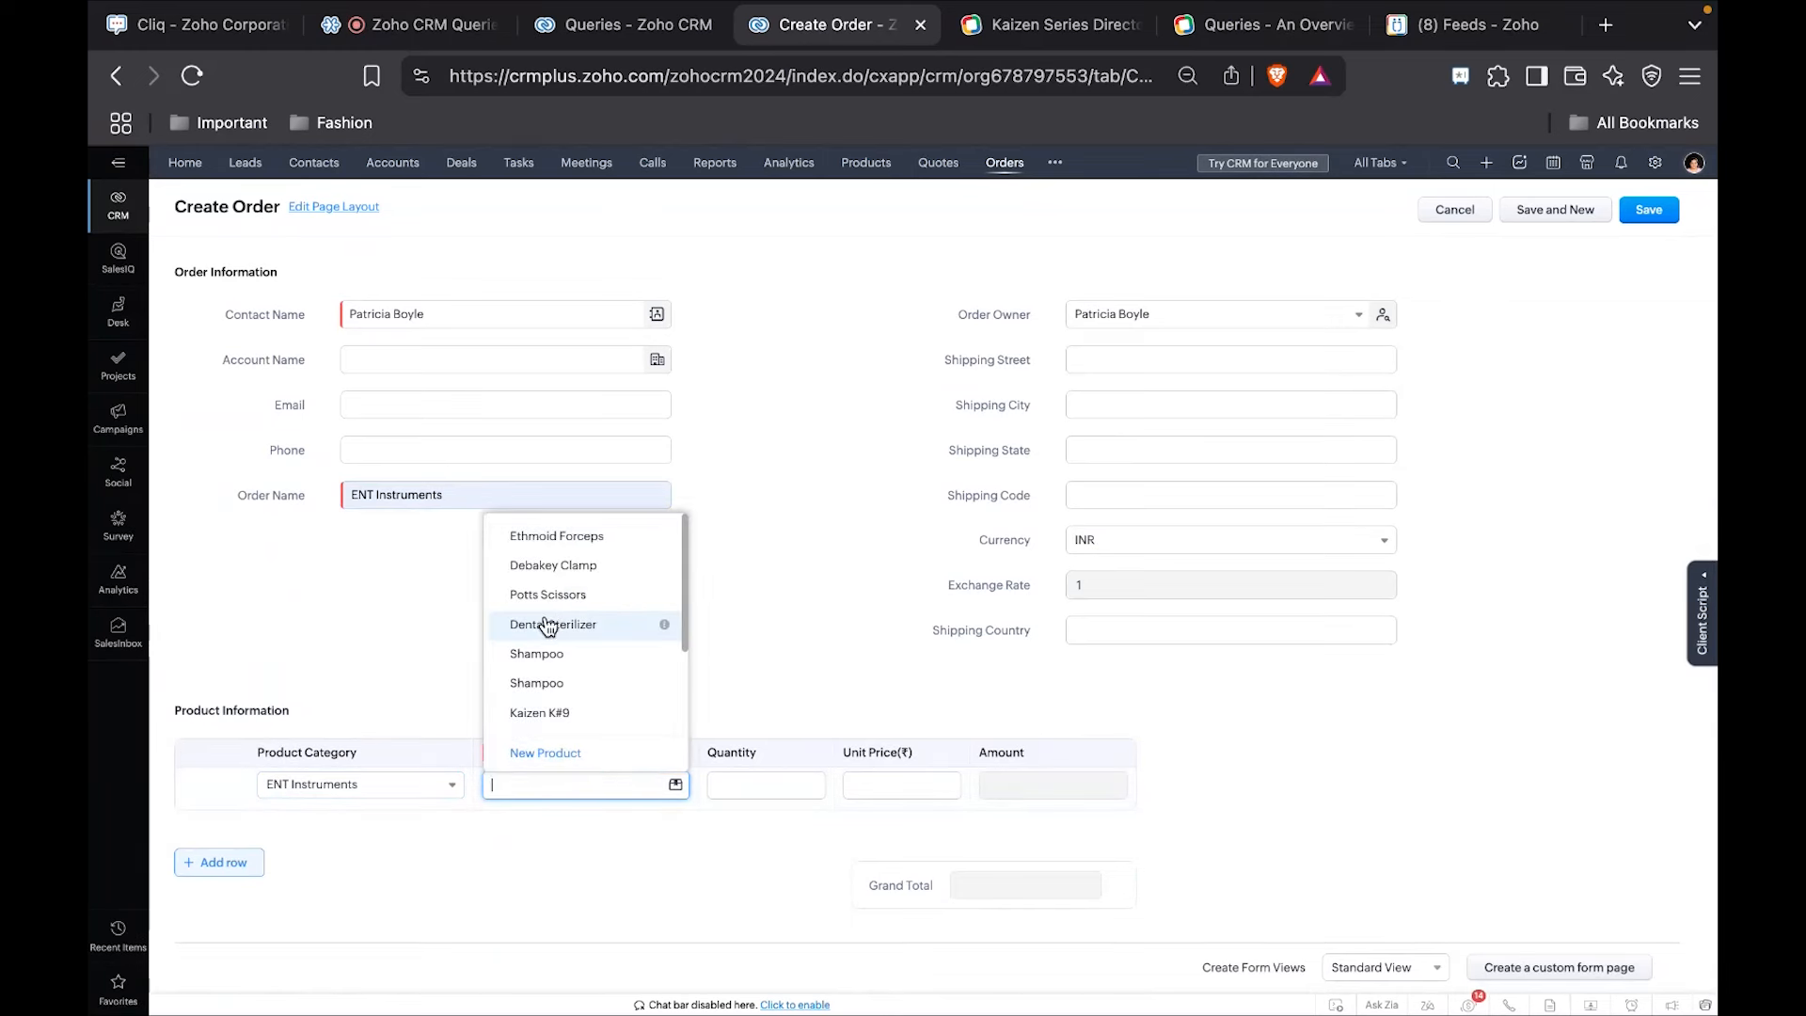
left_click(513, 536)
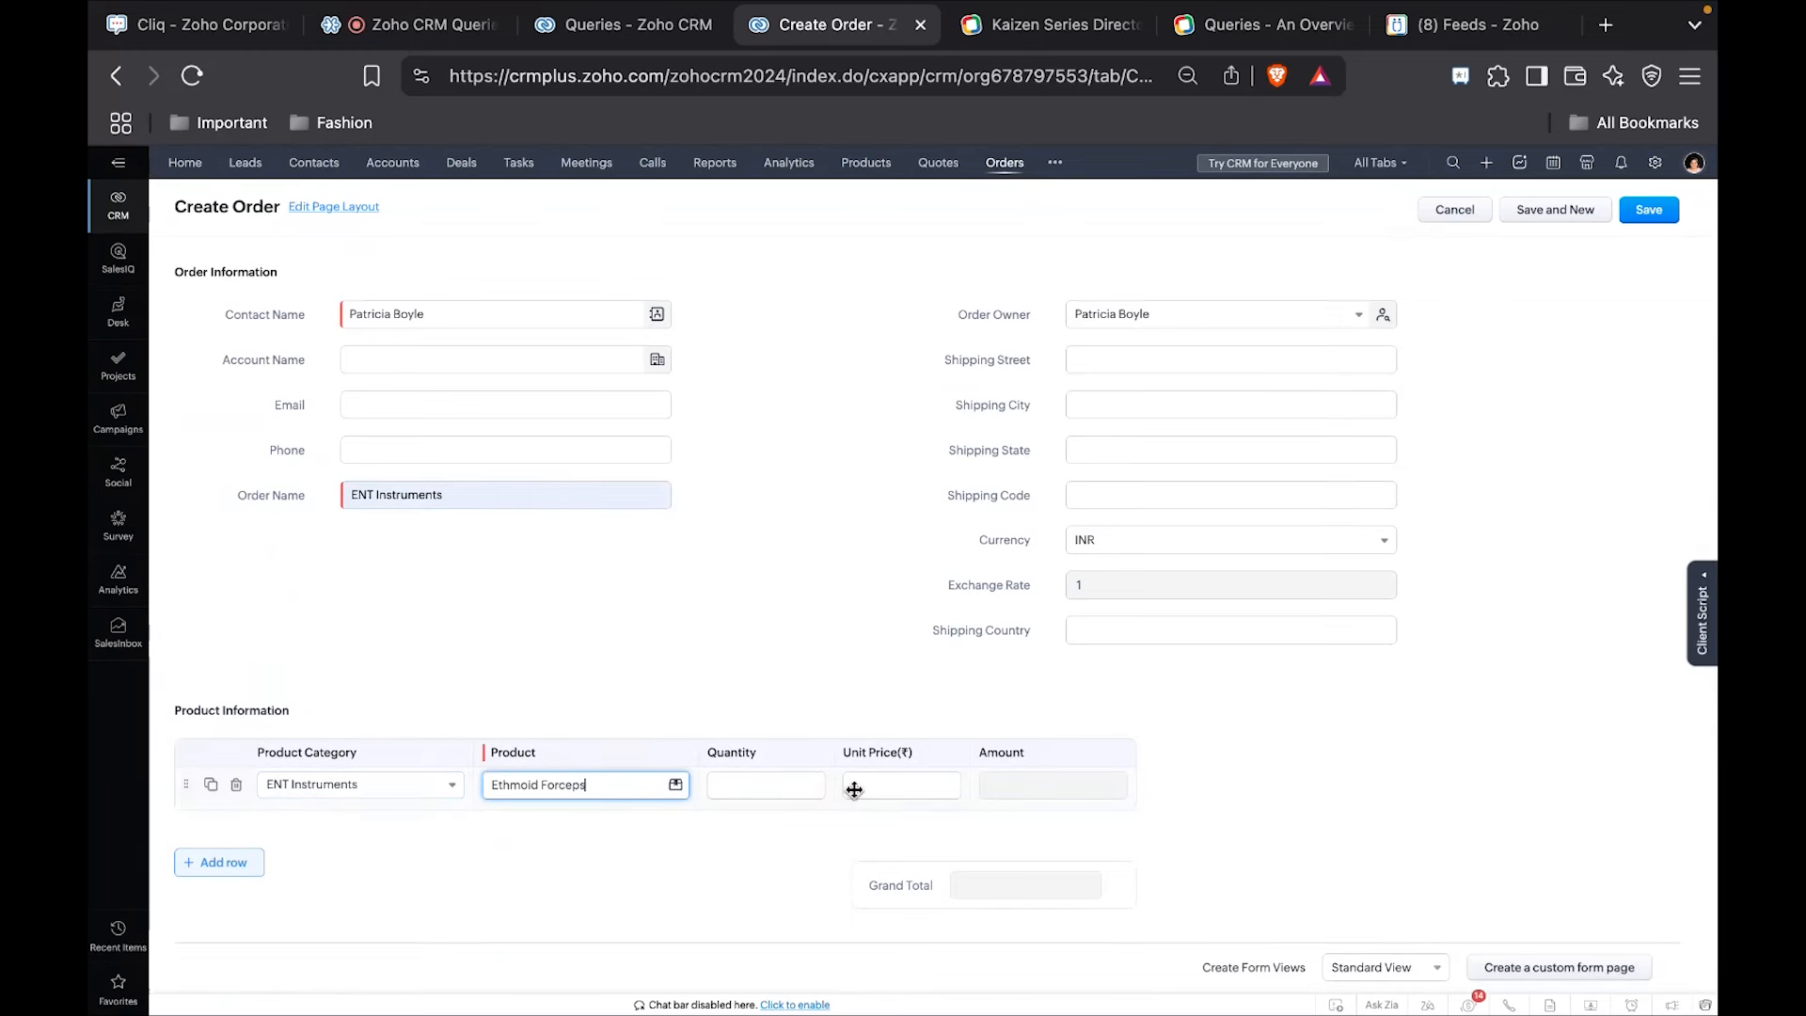
left_click(768, 782)
type("10")
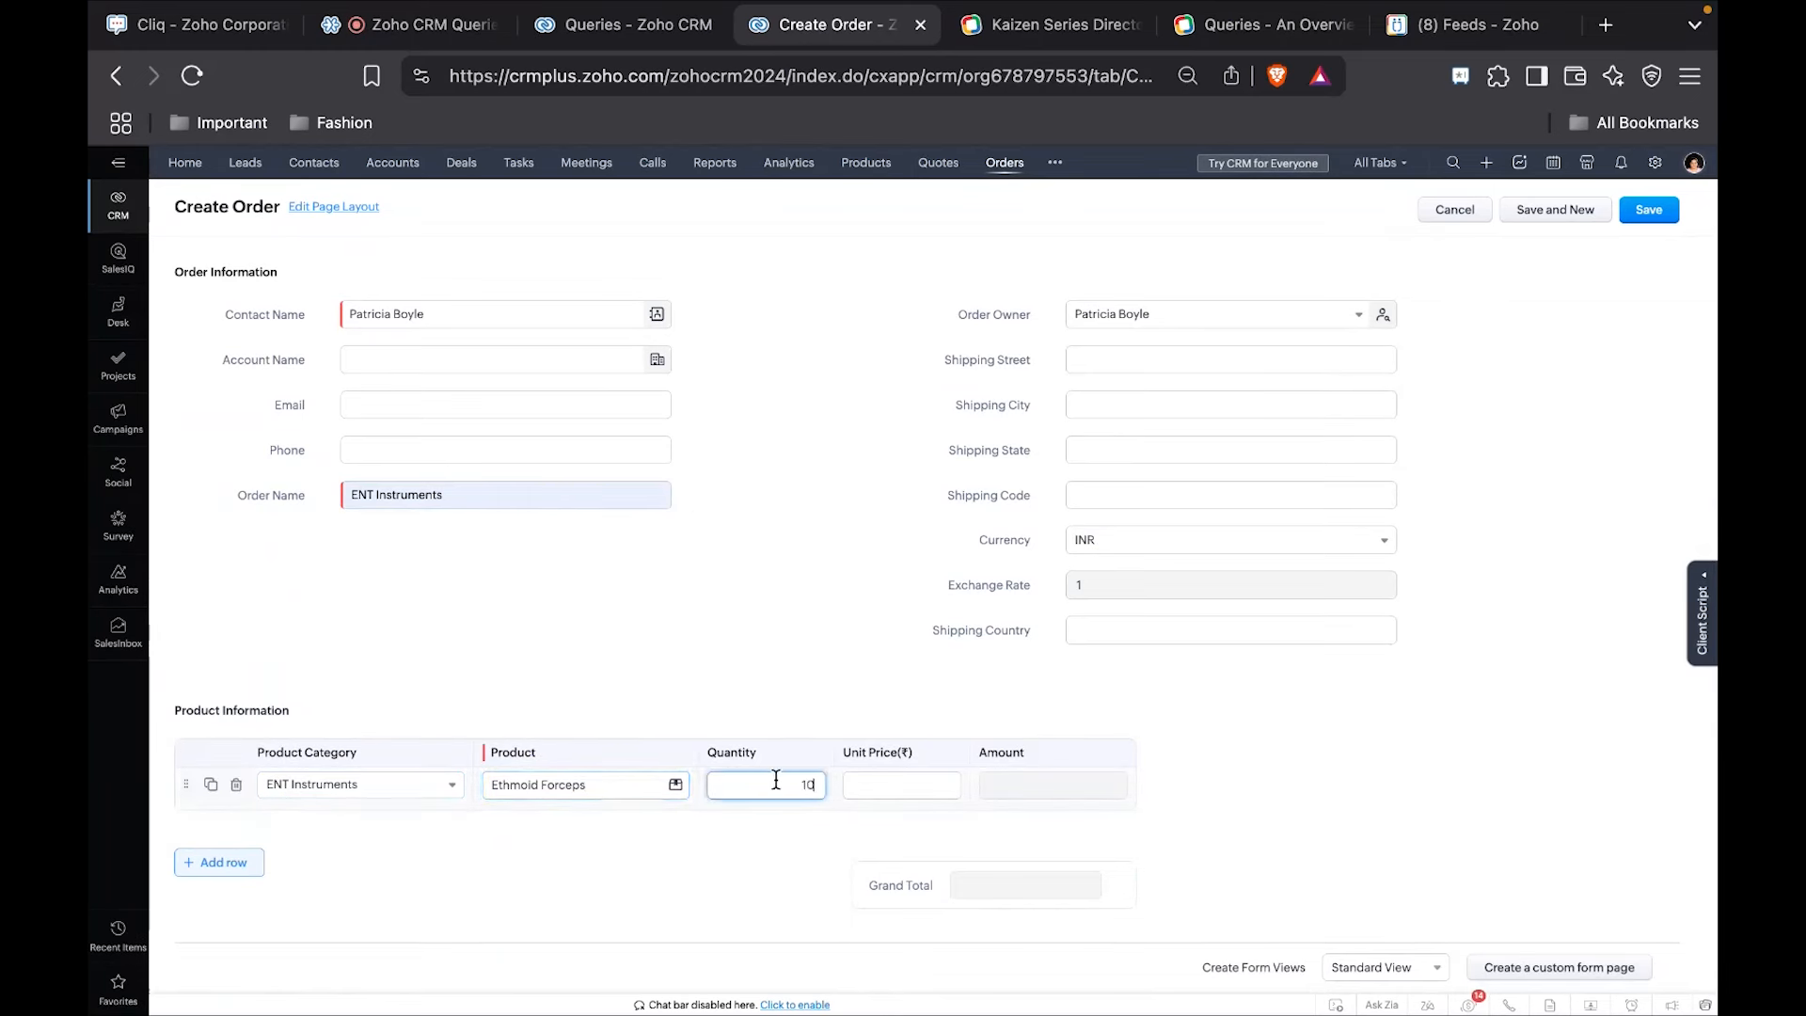
left_click(917, 788)
type("300")
left_click(1444, 694)
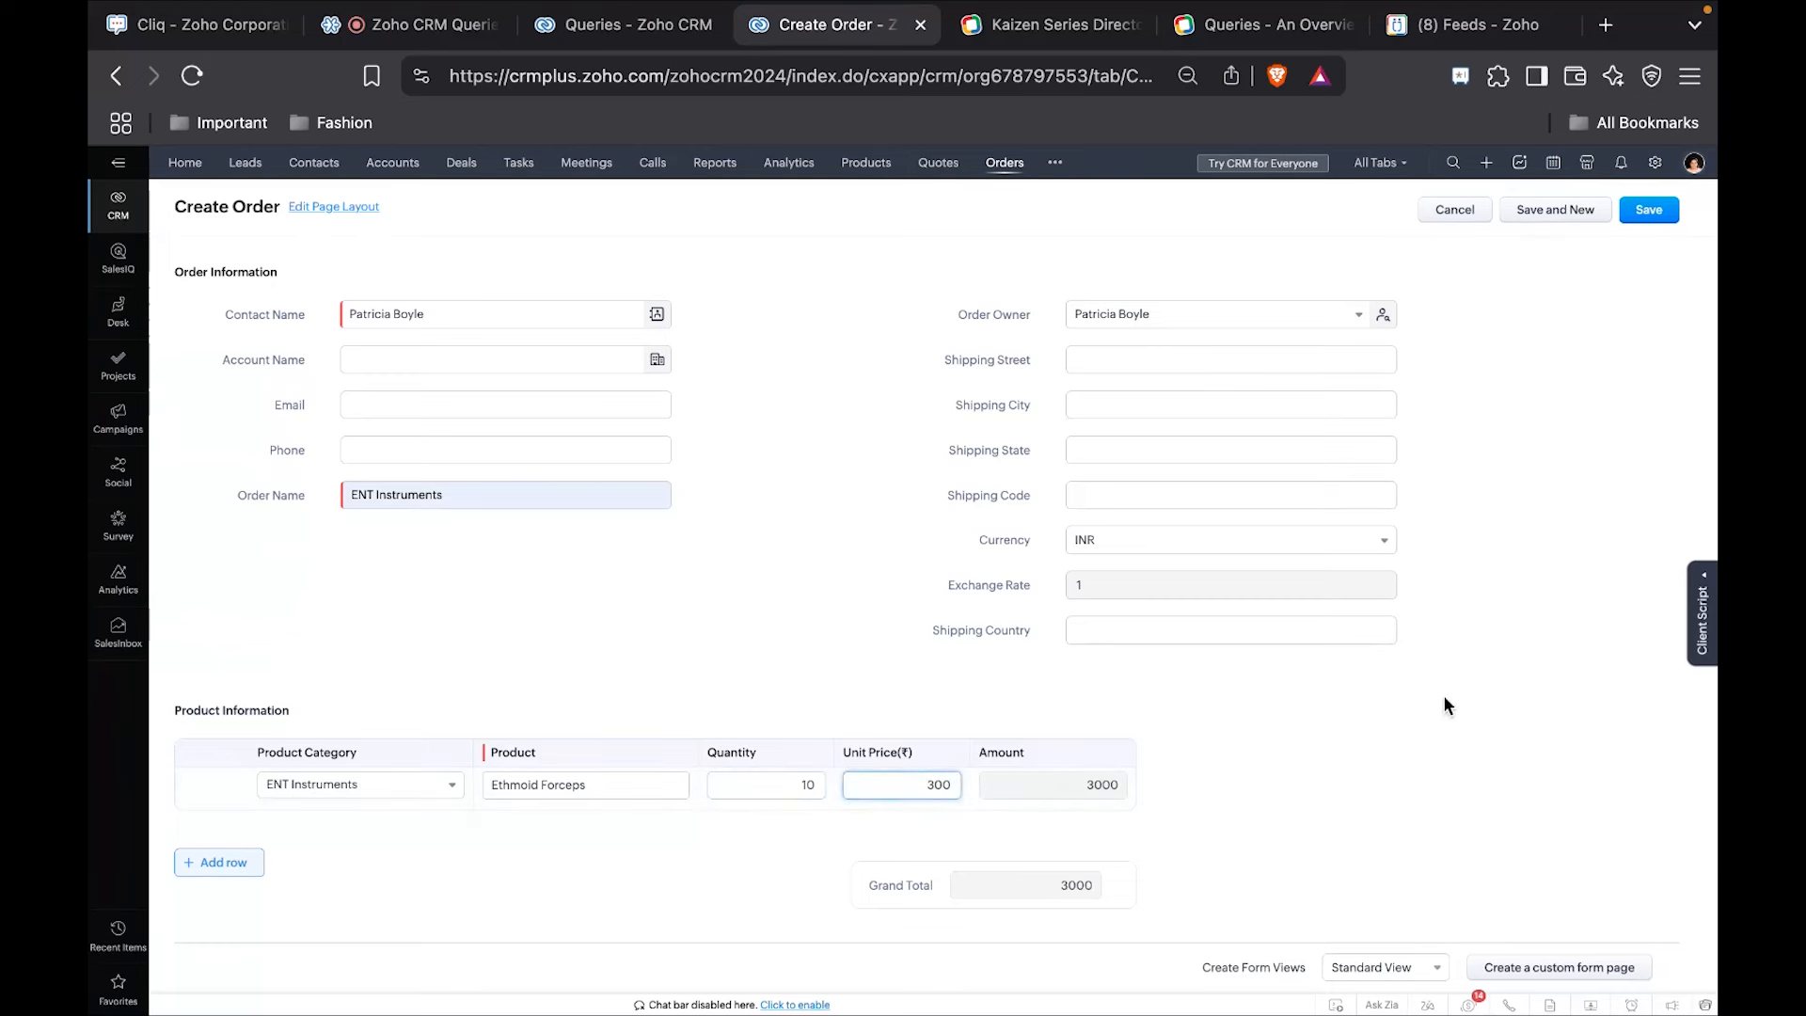
Set the order's Shipping Code to 110011 and save the order.
left_click(1086, 506)
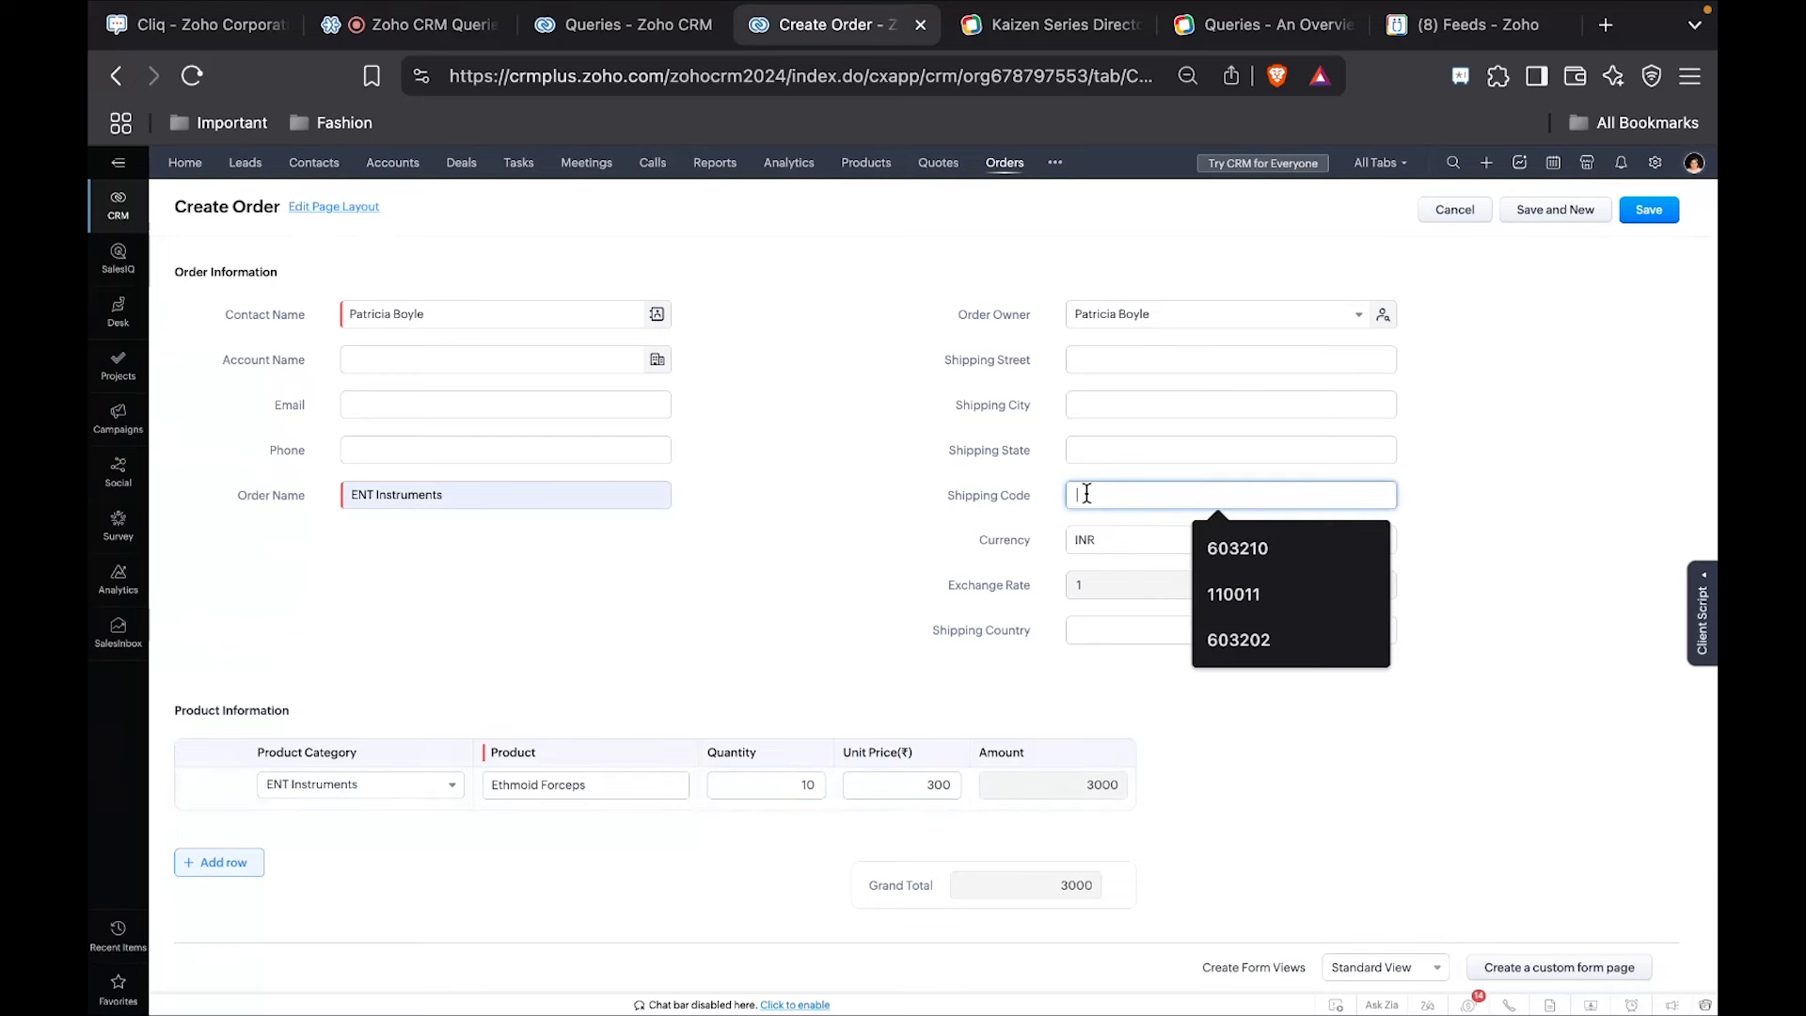
left_click(1251, 595)
left_click(1648, 212)
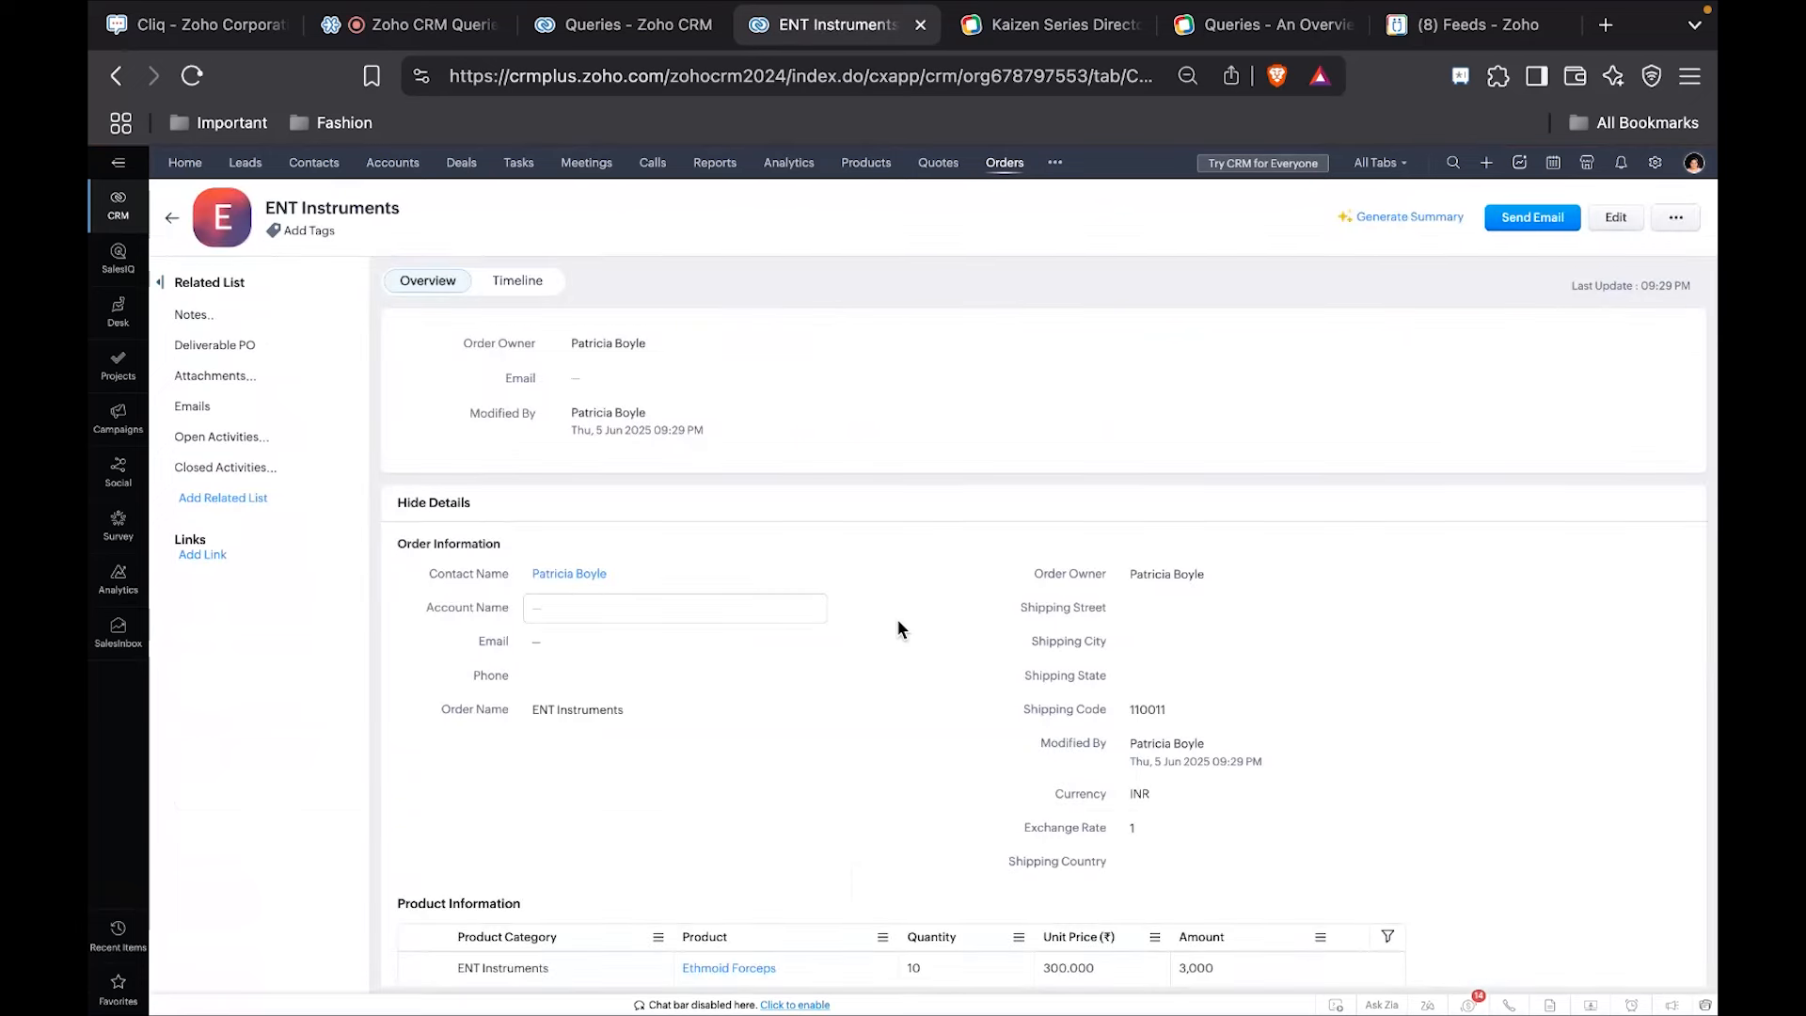
Check the saved order's Deliverable PO related list against its Shipping Code and product details.
scroll(898, 625, "down", 7)
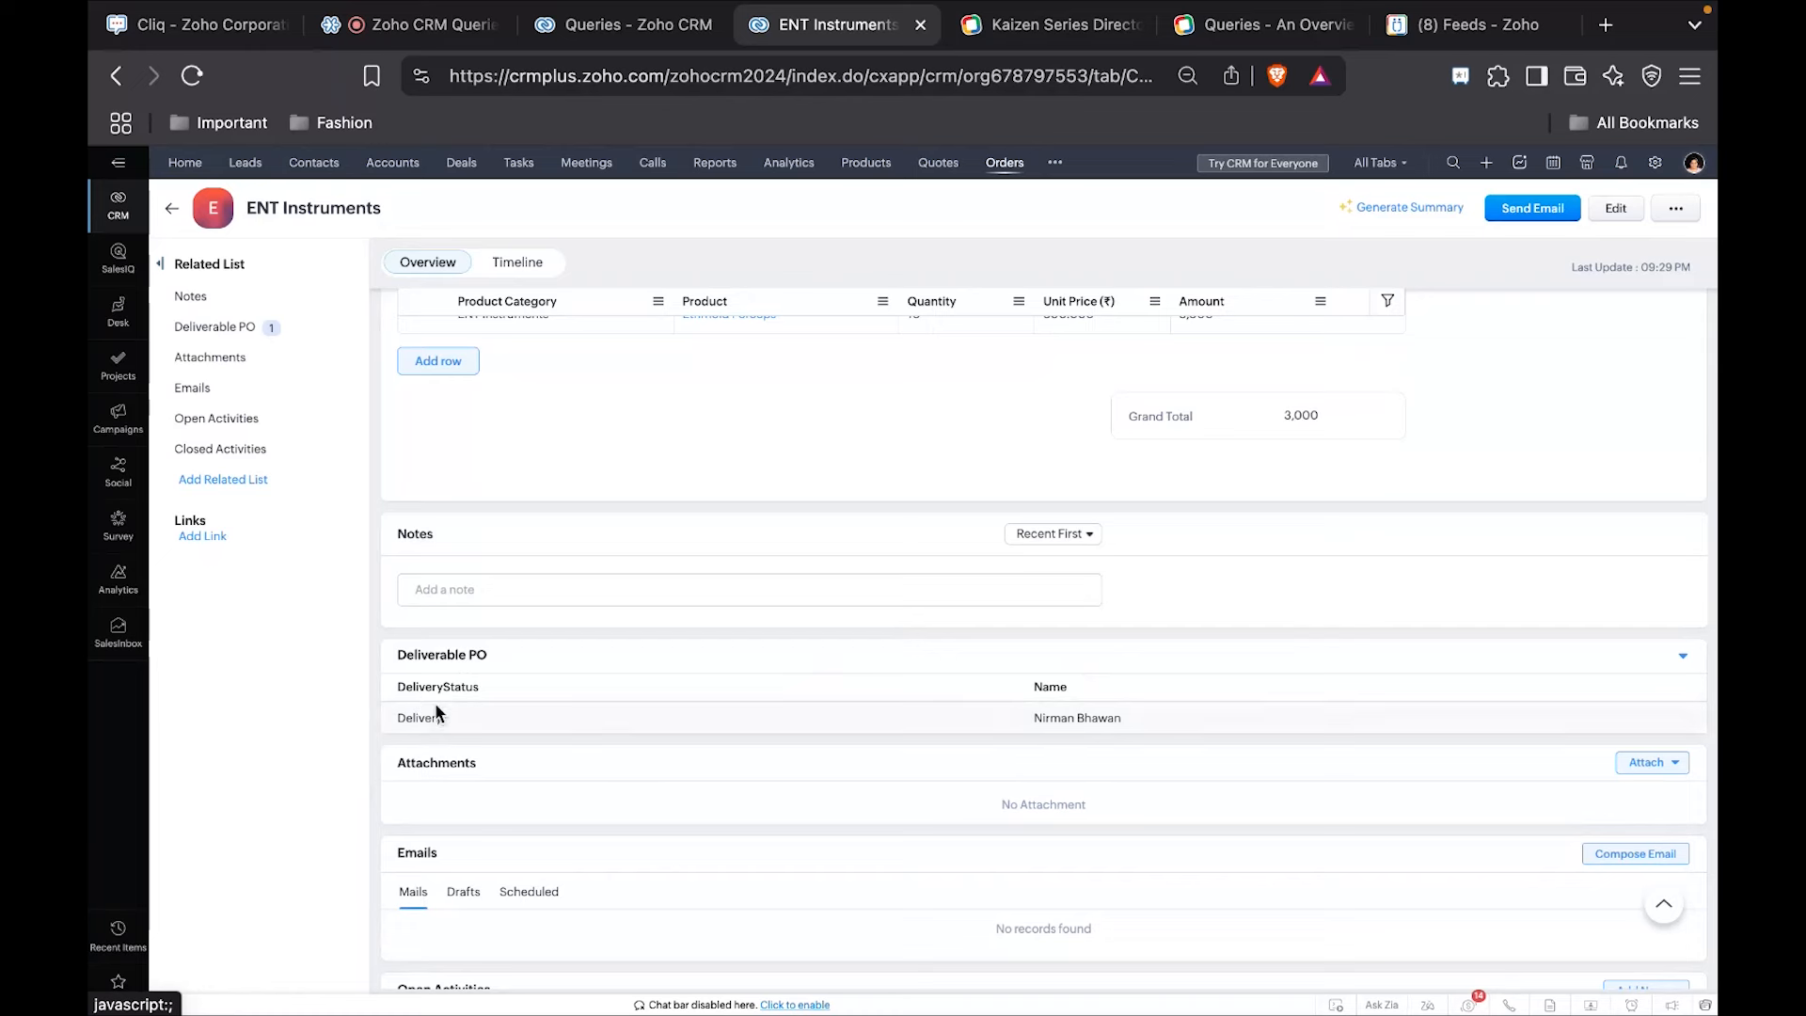
triple_click(1058, 718)
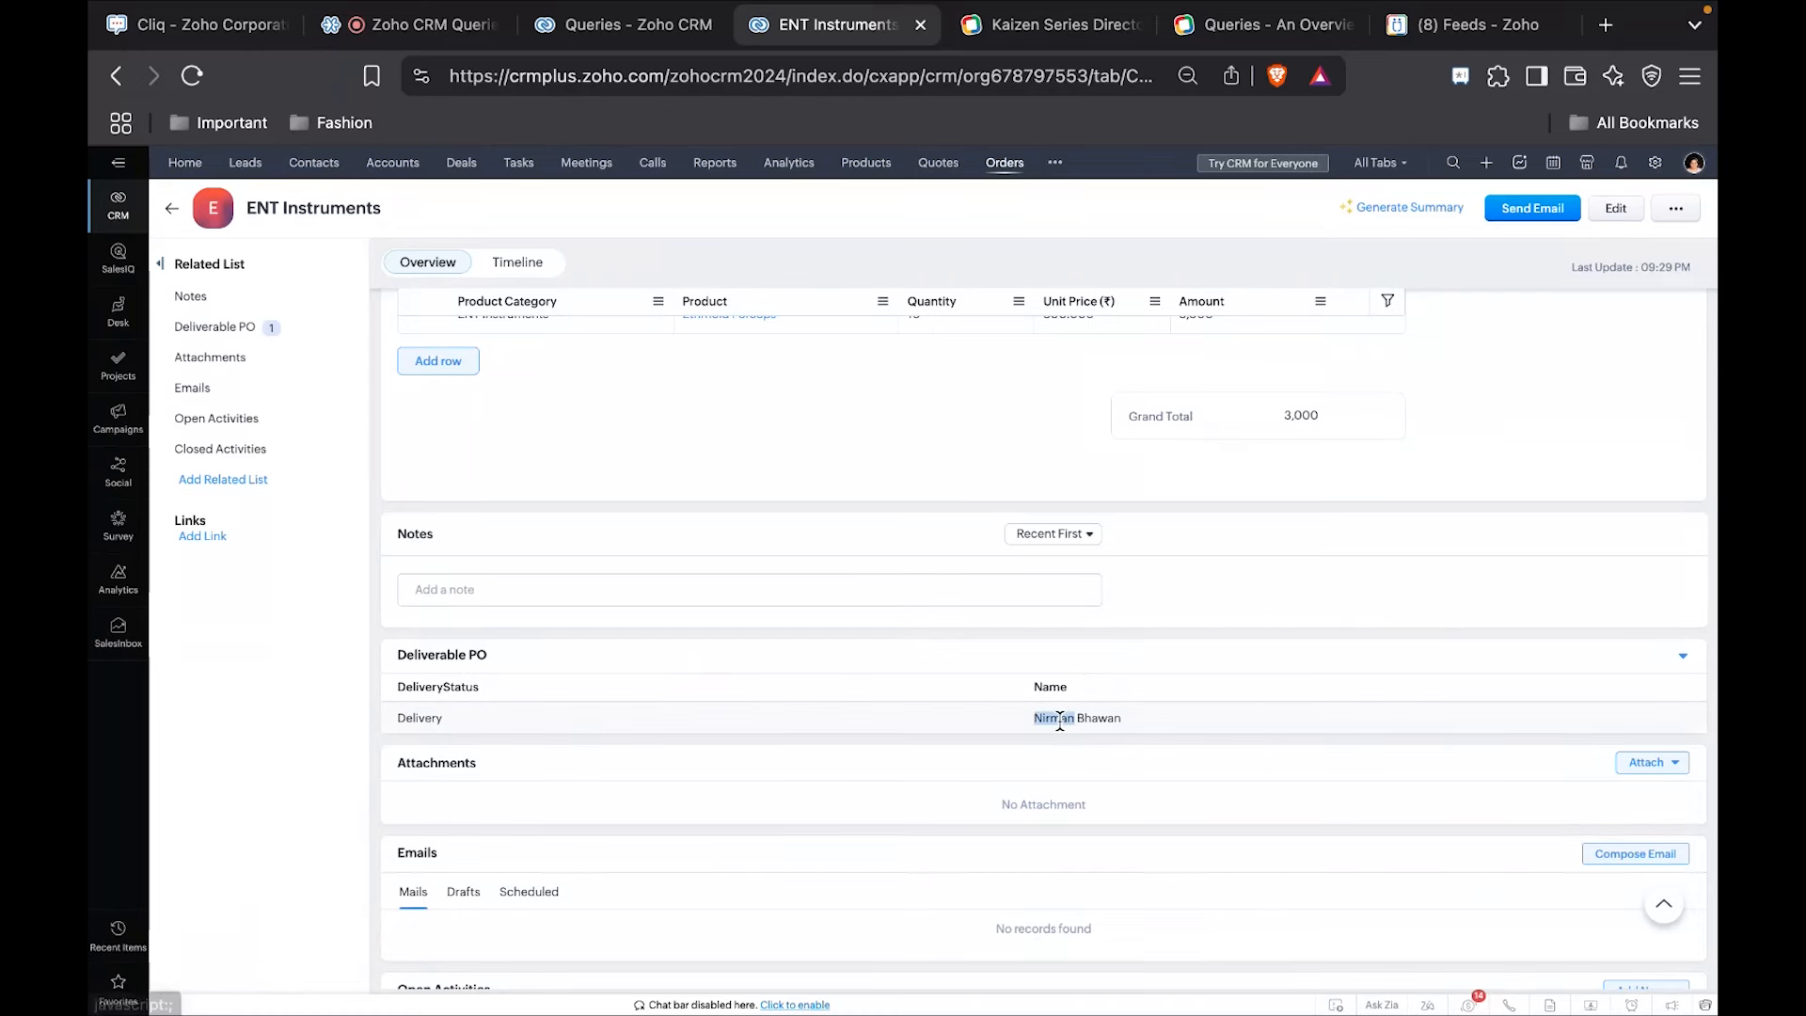
scroll(1109, 449, "up", 4)
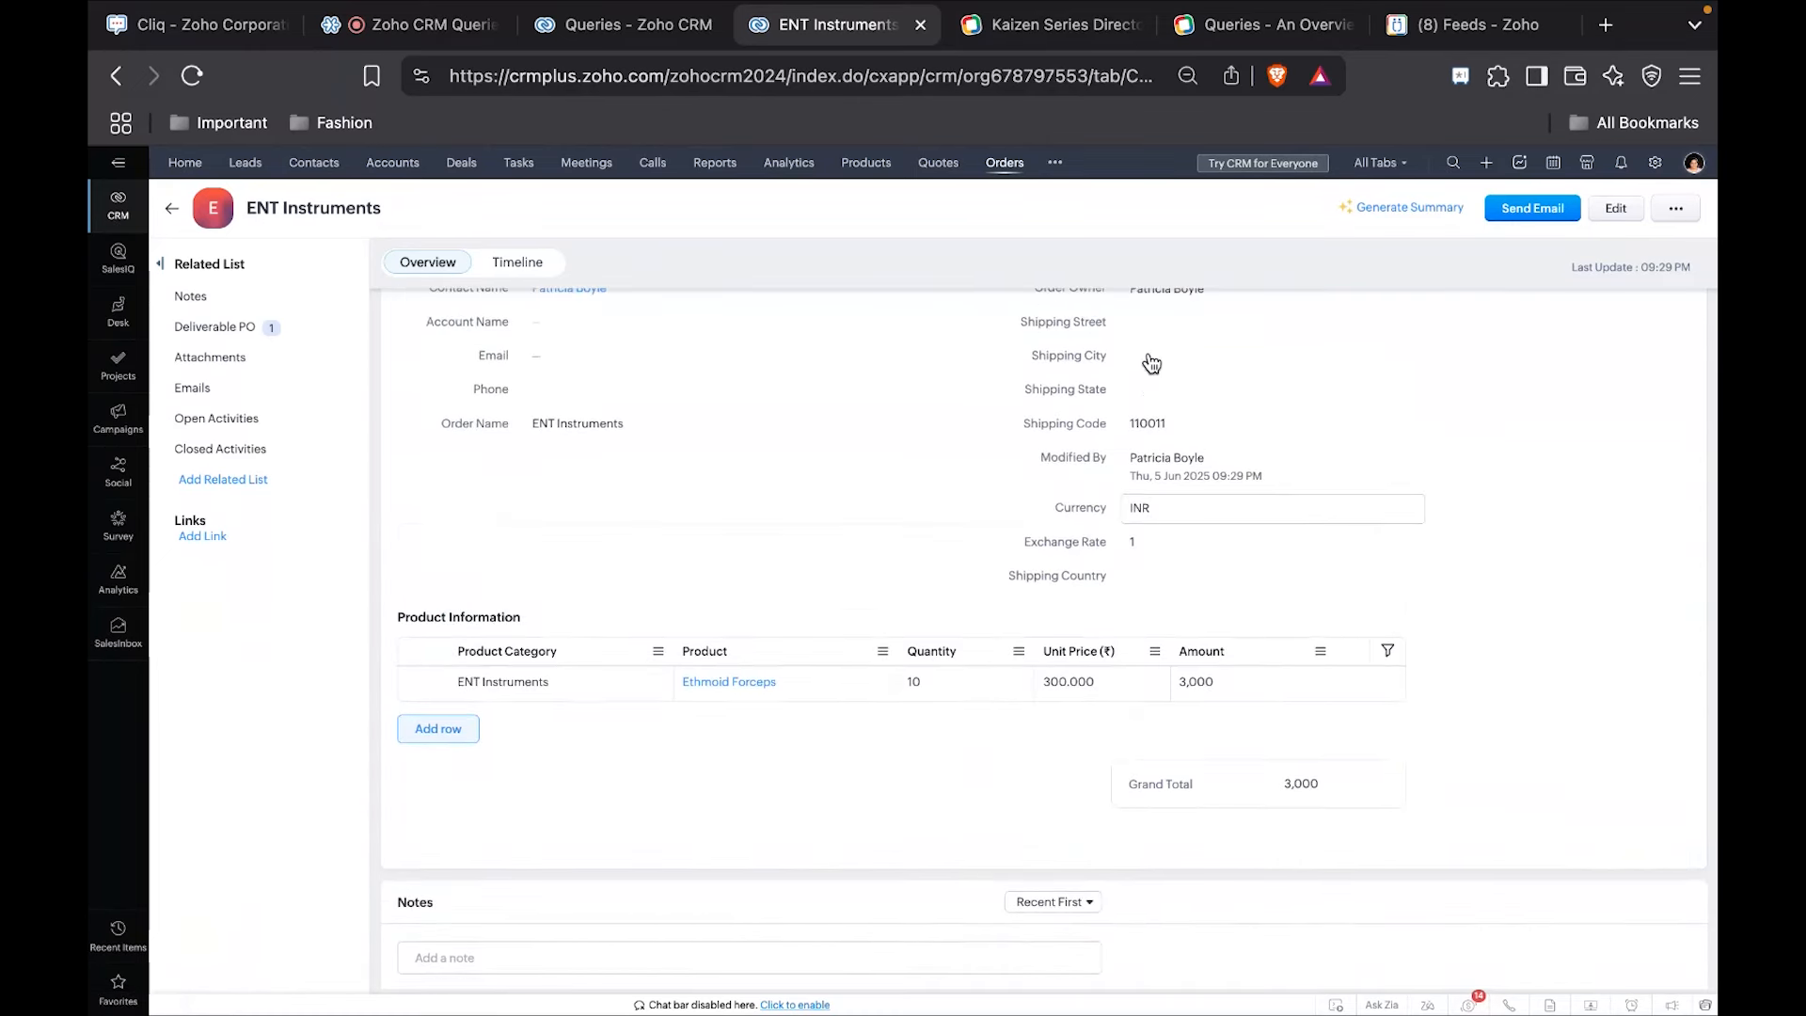
scroll(805, 884, "down", 3)
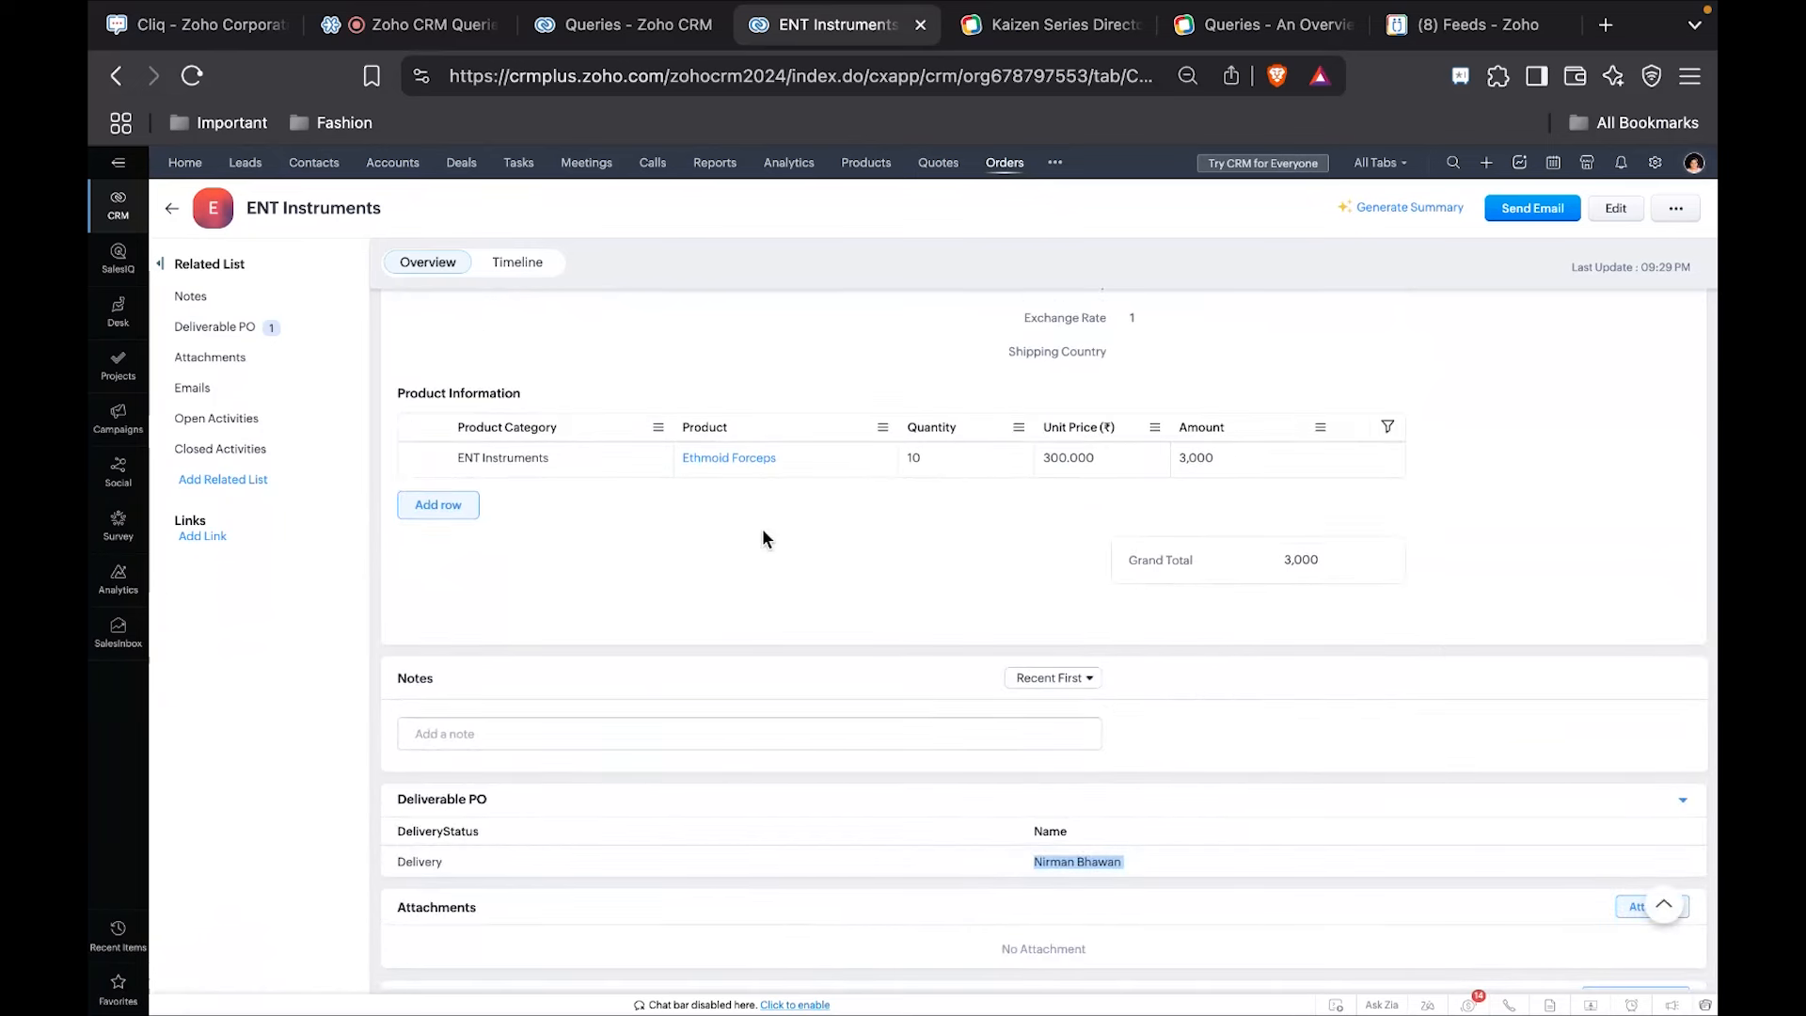
scroll(762, 537, "down", 2)
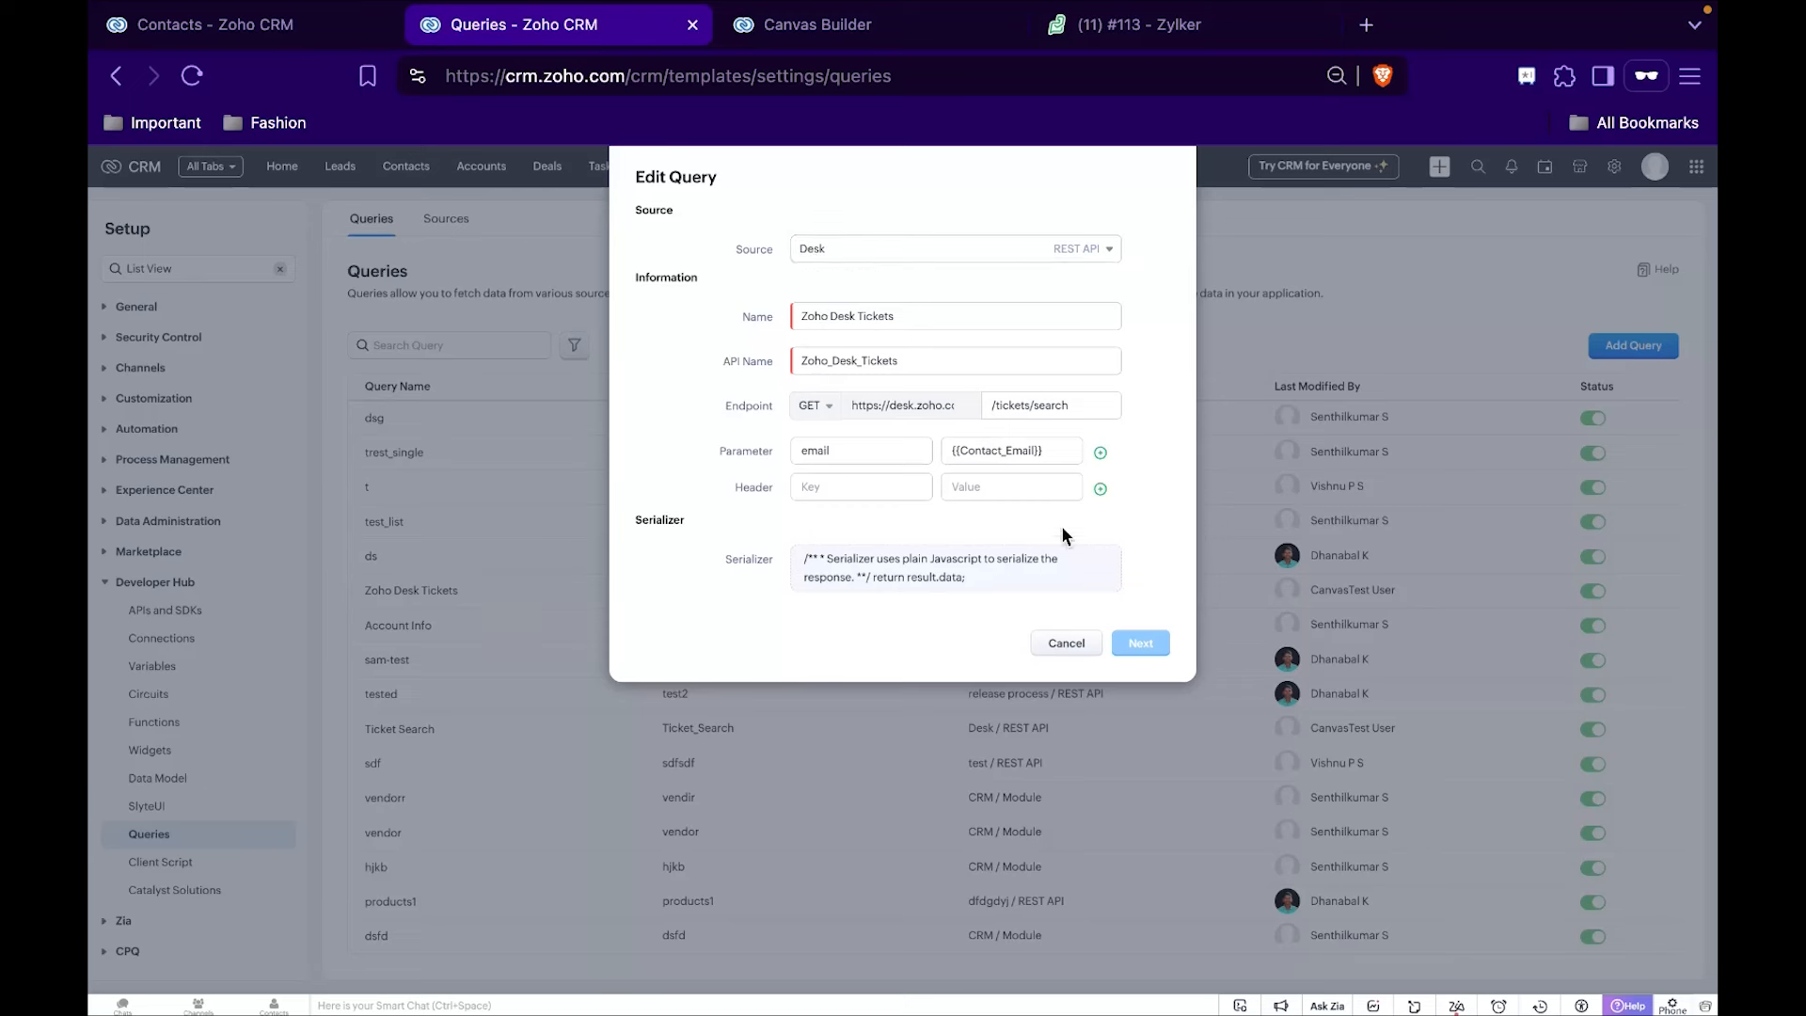
Close the query without changes, examine the Desk source's base URL and connection, and close the source unchanged.
left_click(1070, 645)
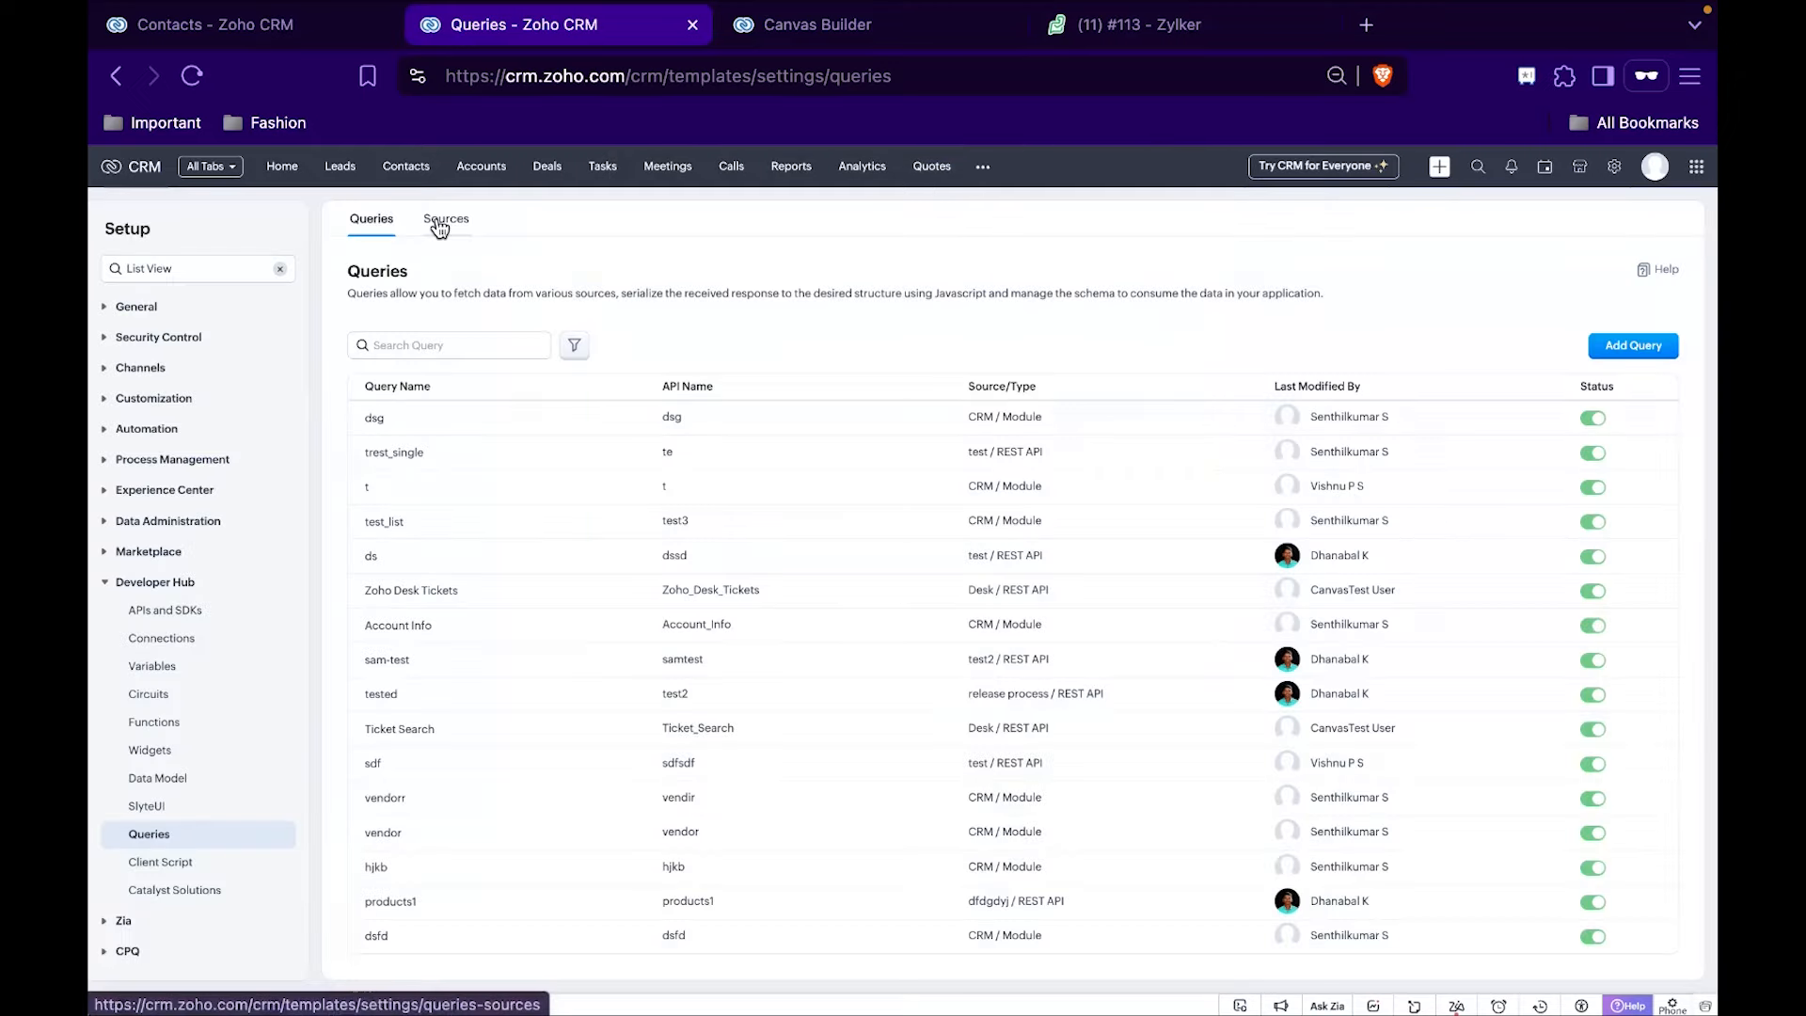
left_click(439, 224)
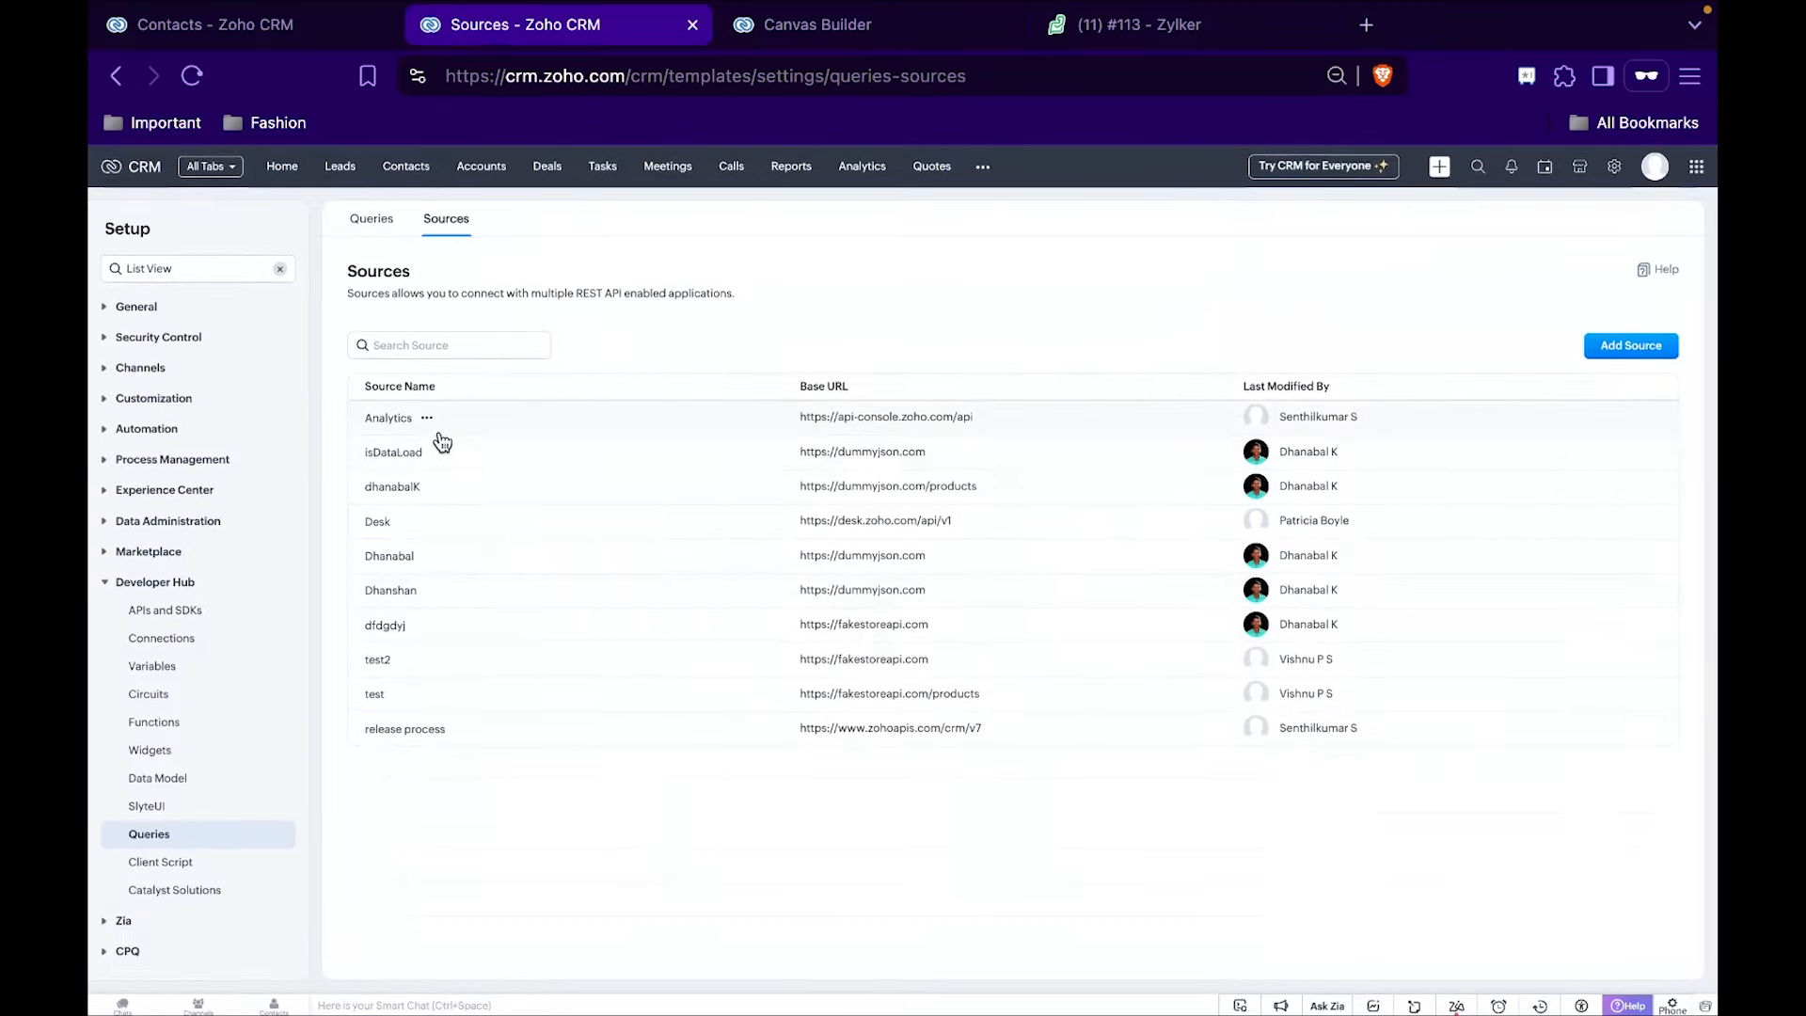
left_click(410, 534)
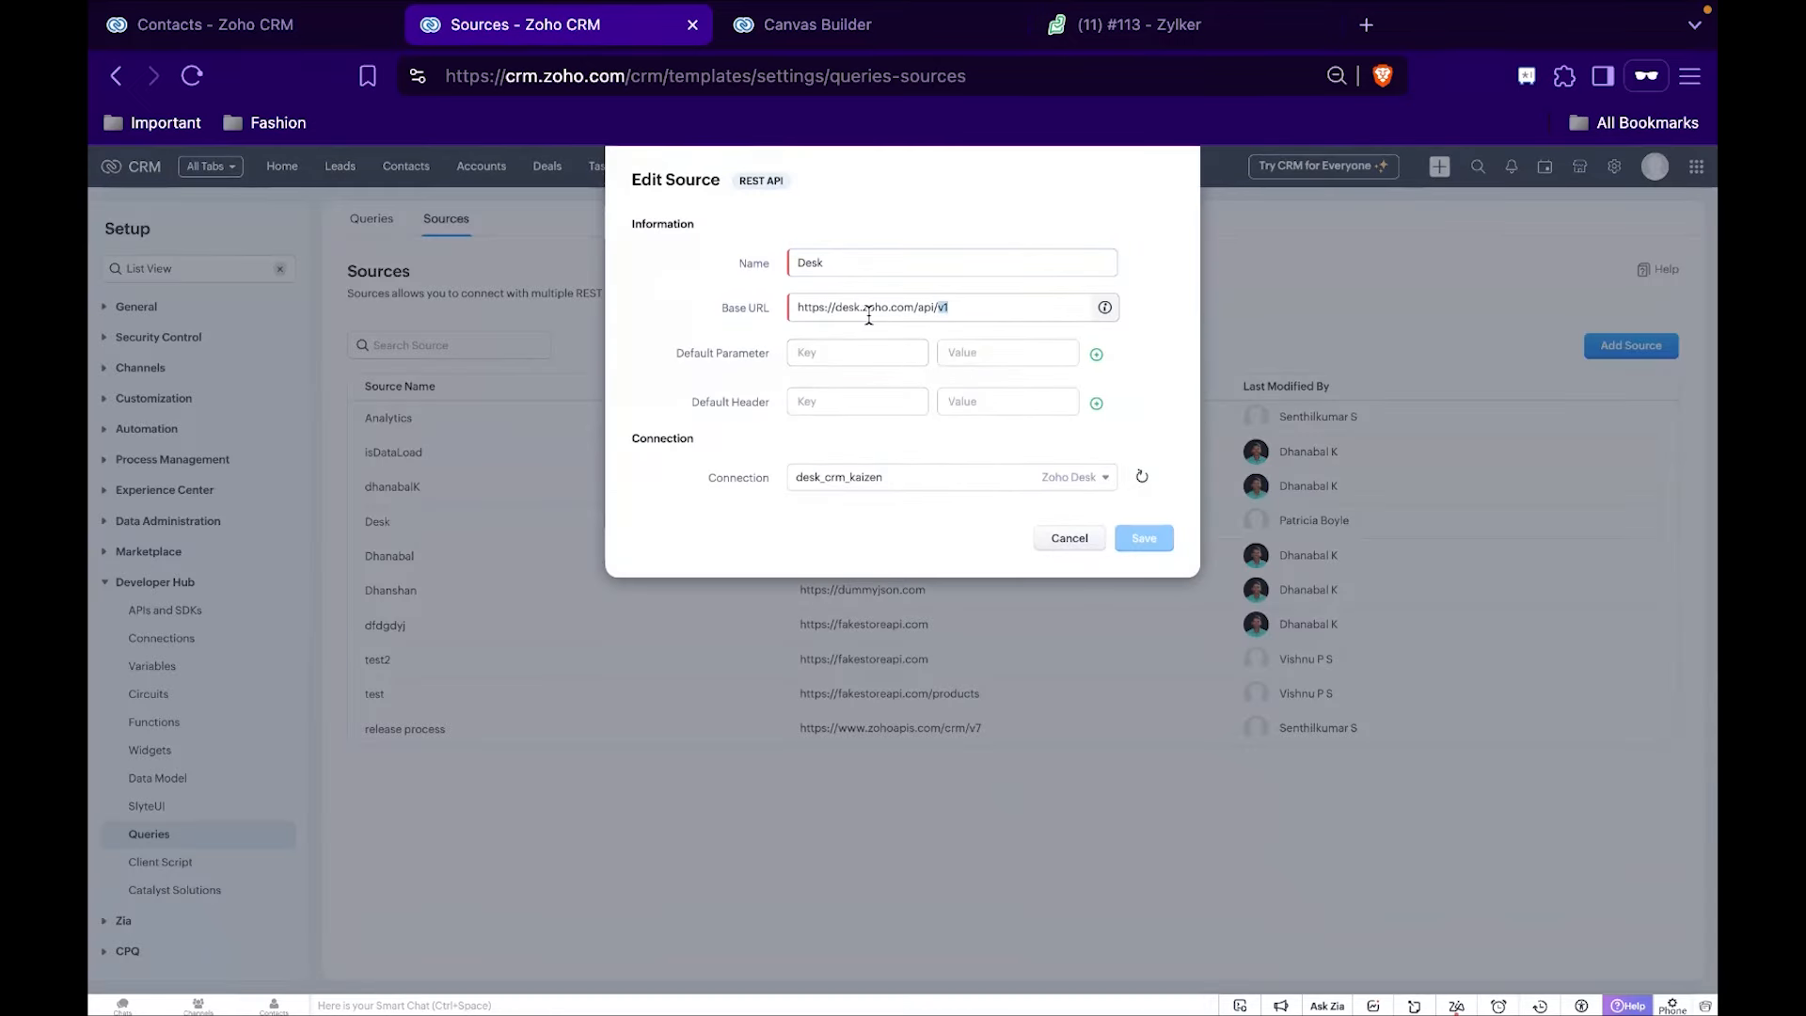
triple_click(870, 318)
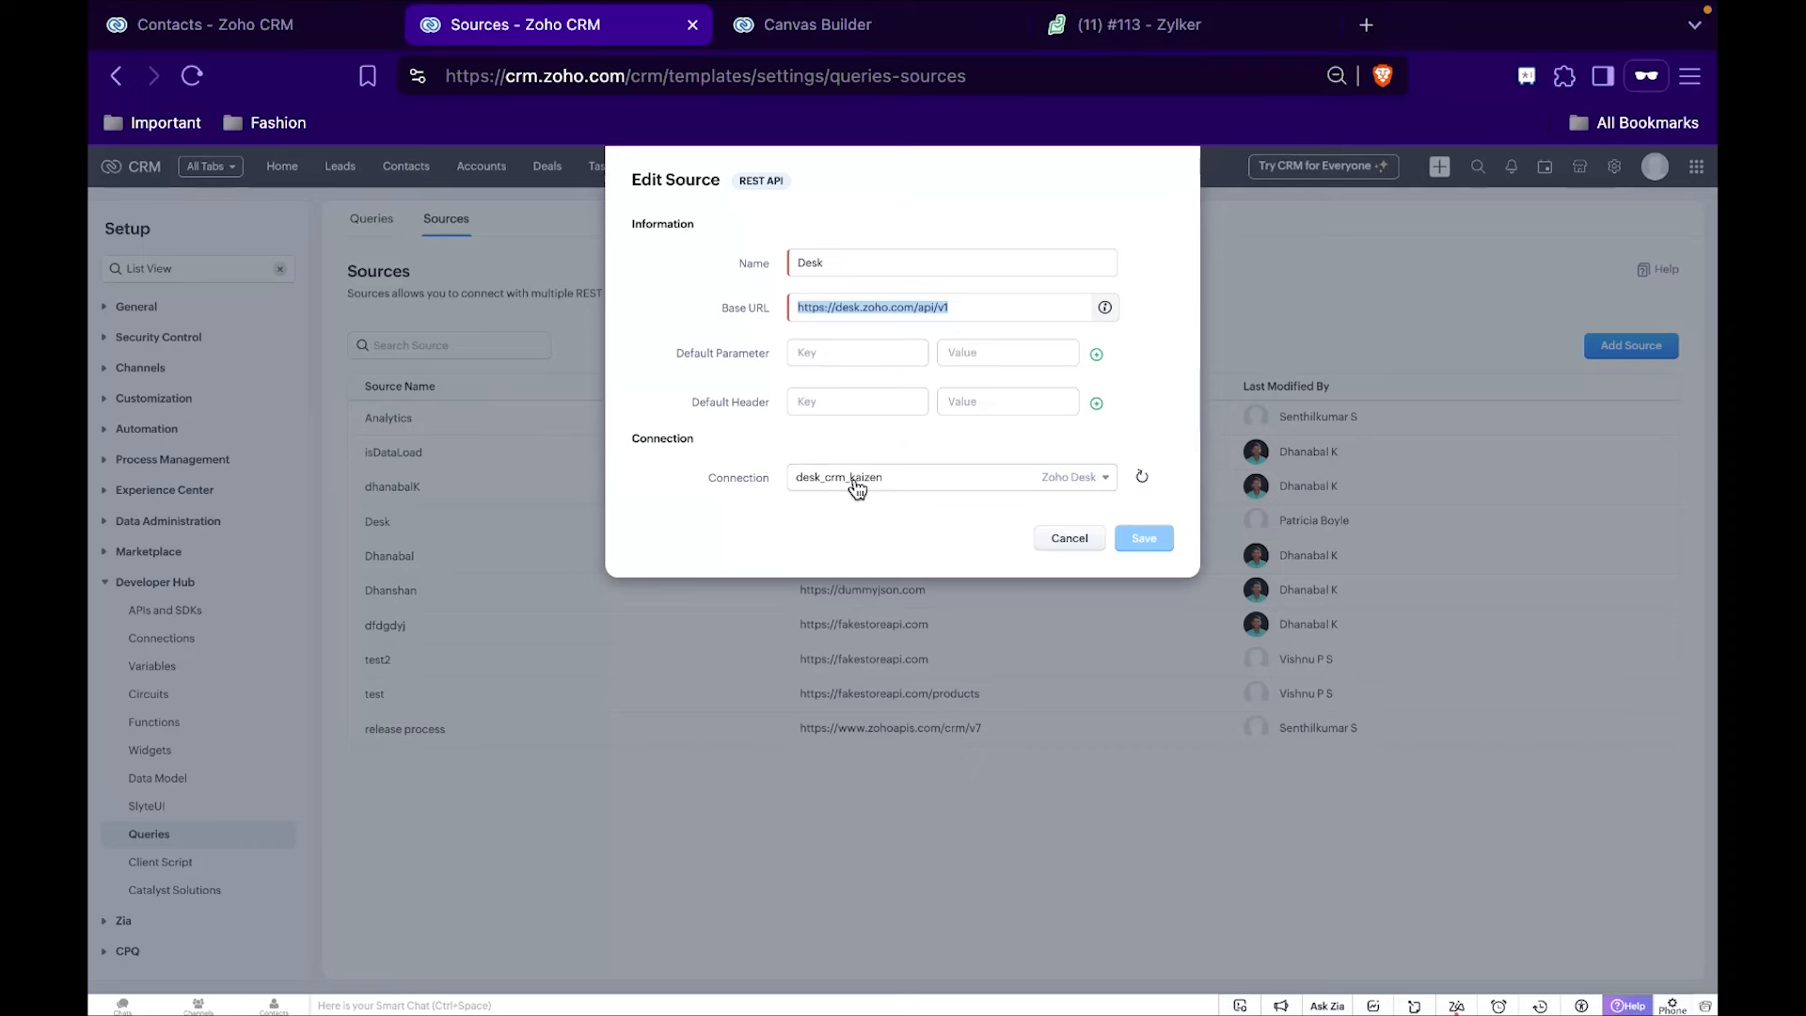
left_click(1077, 543)
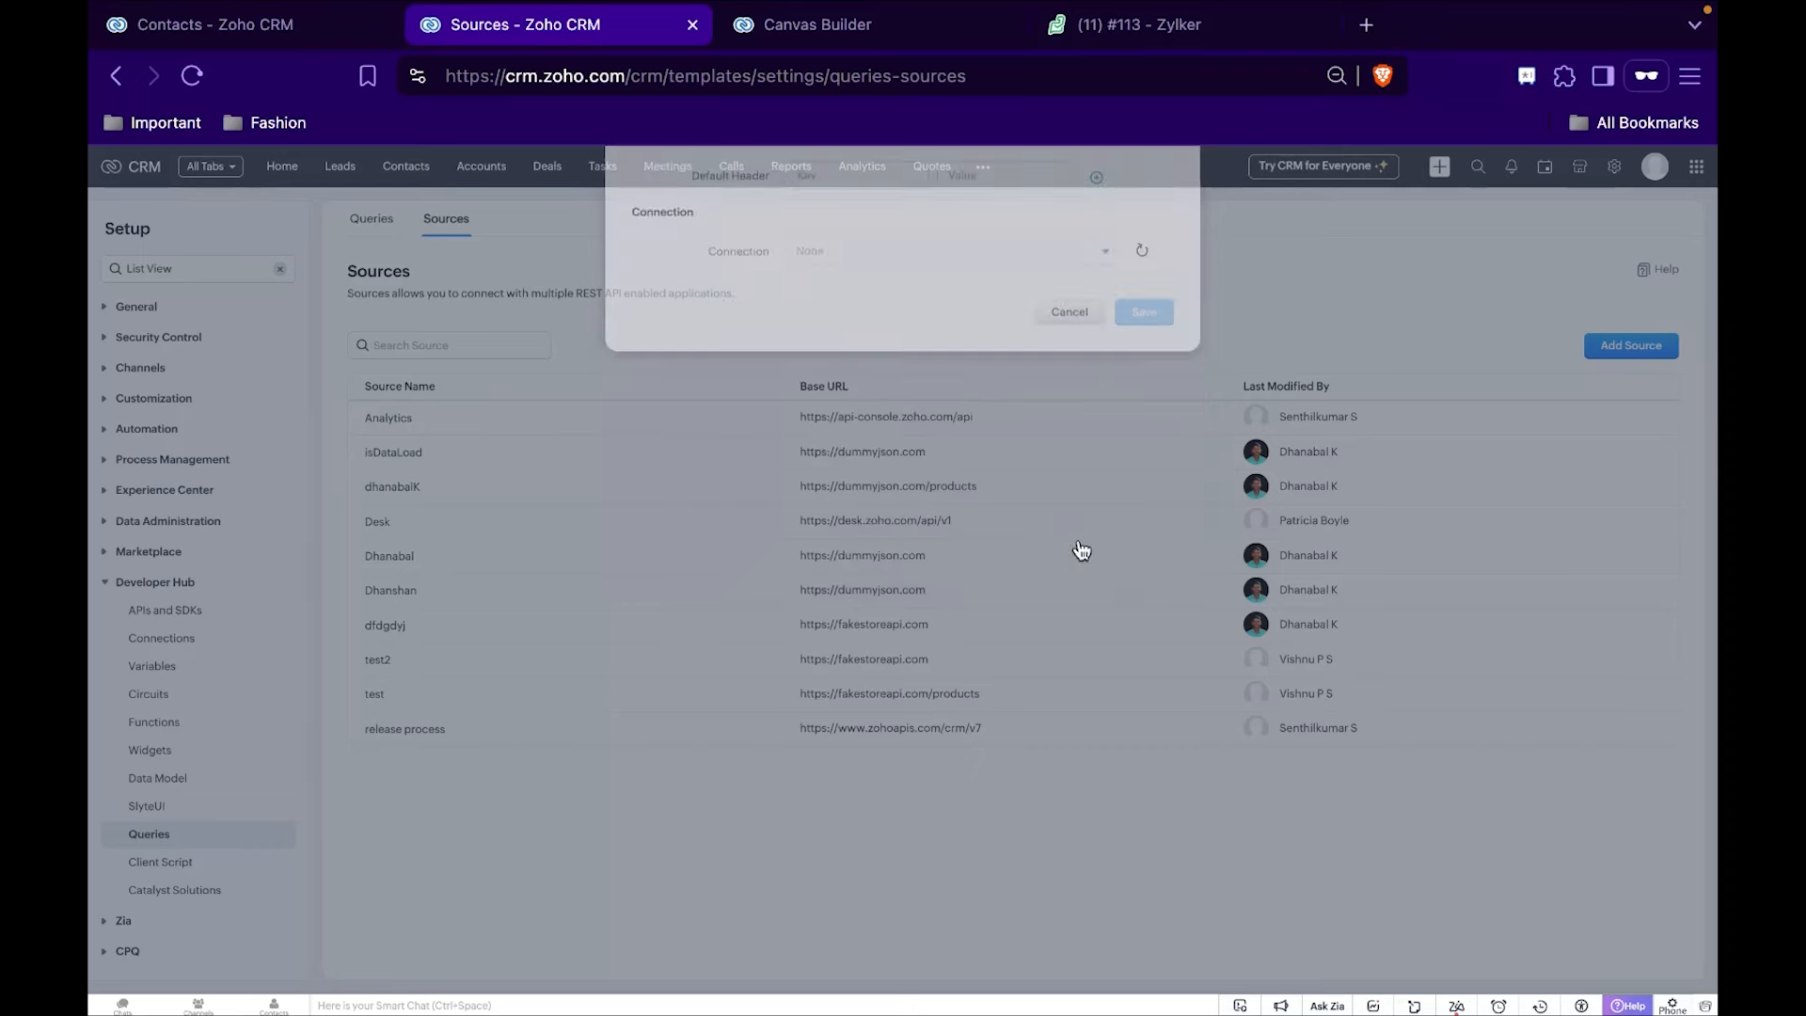
Open the Zoho Desk Tickets query for editing and review its Desk source and email parameter mapped to {{Contact_Email}}.
left_click(360, 224)
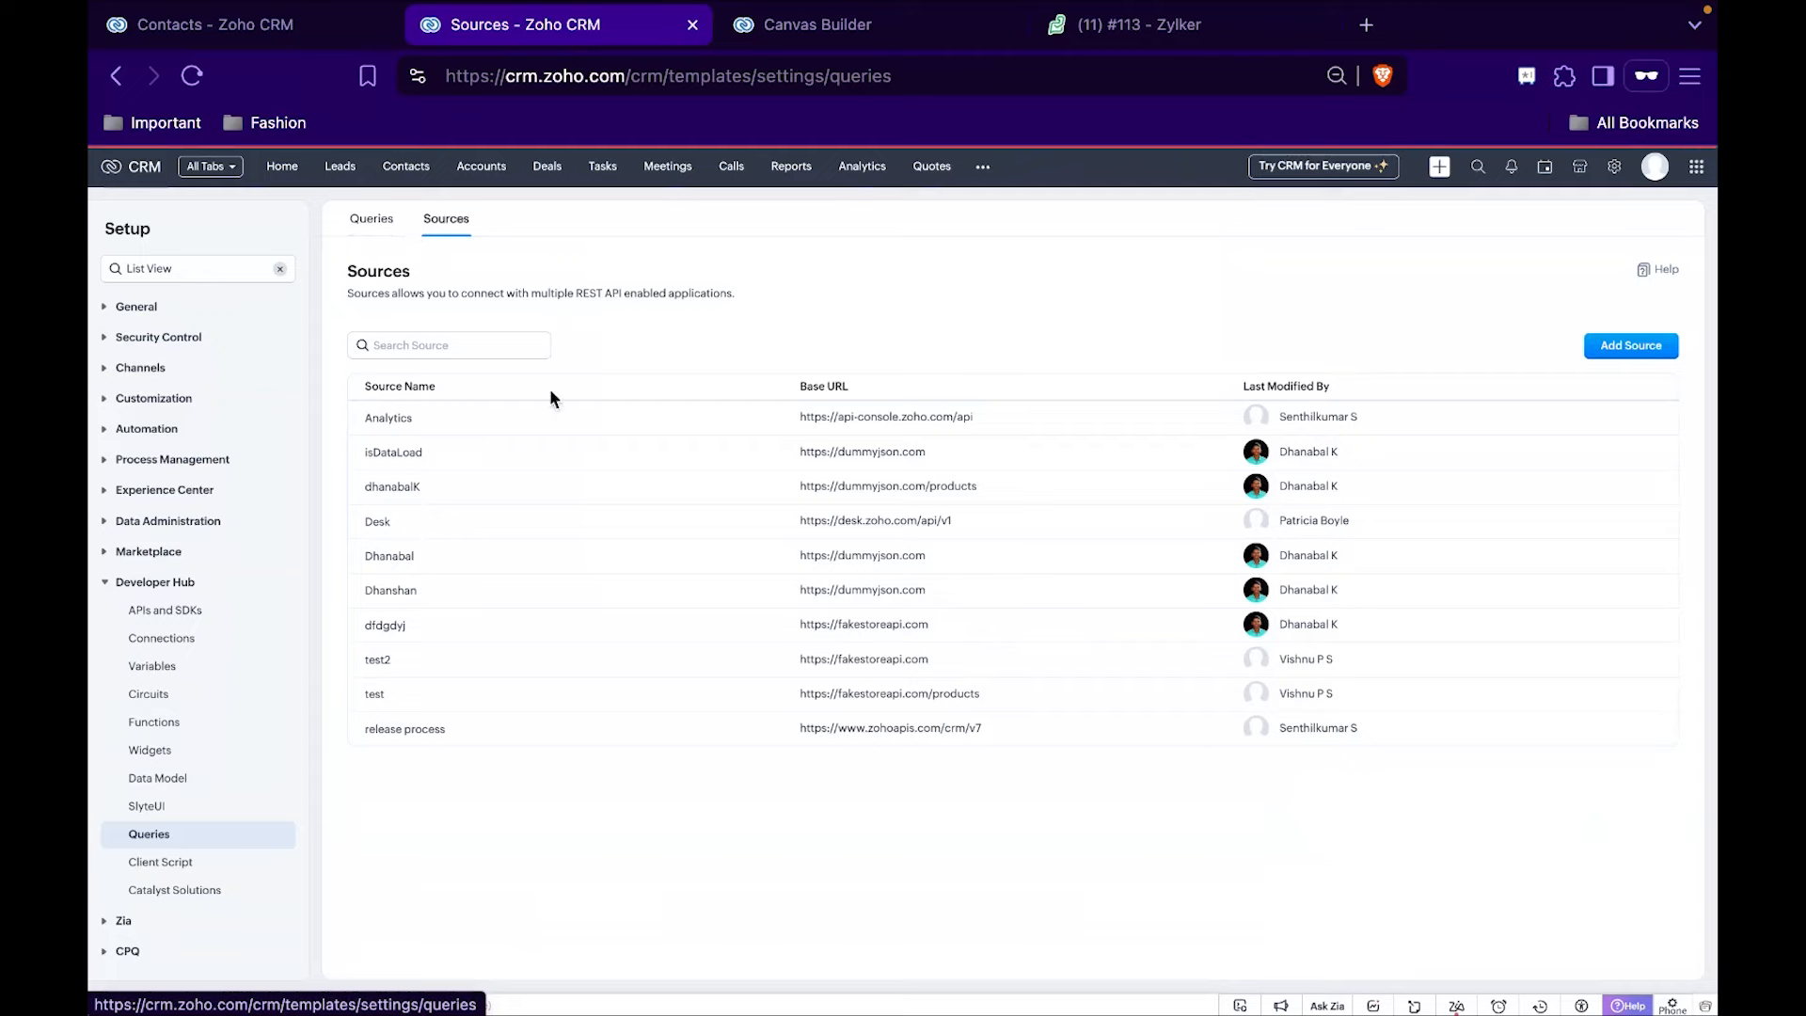
left_click(472, 591)
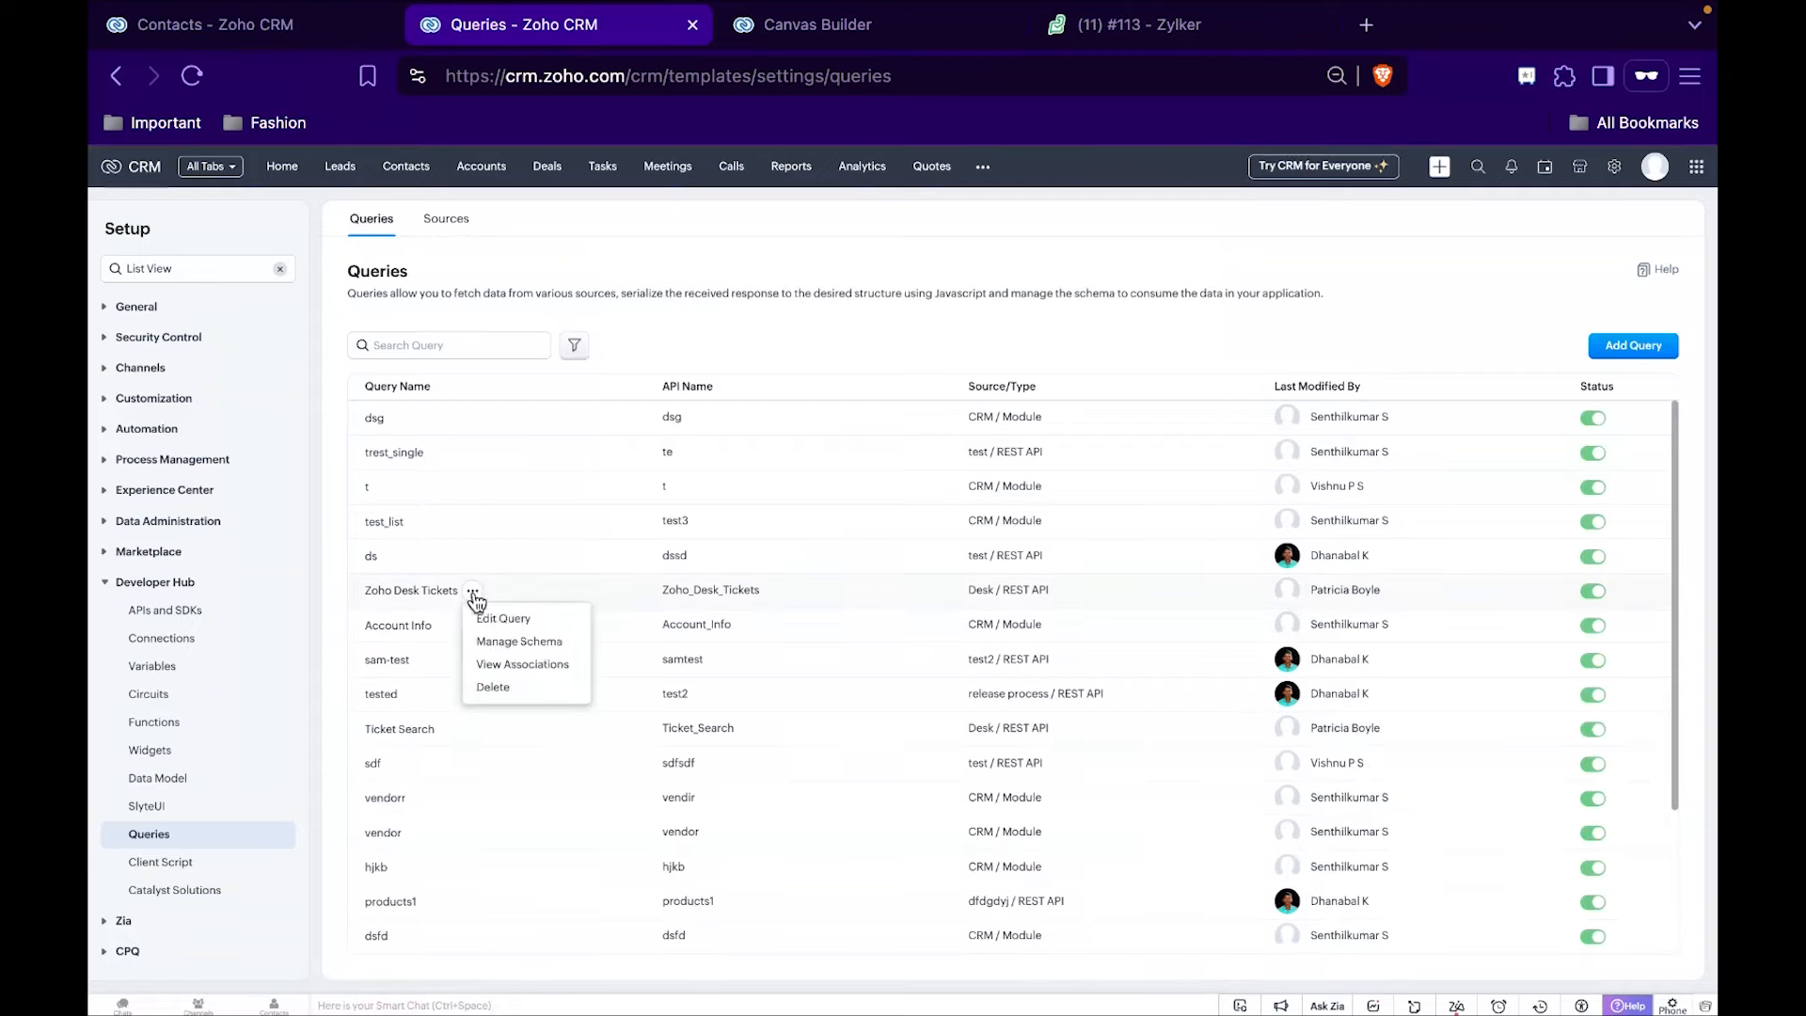
left_click(544, 636)
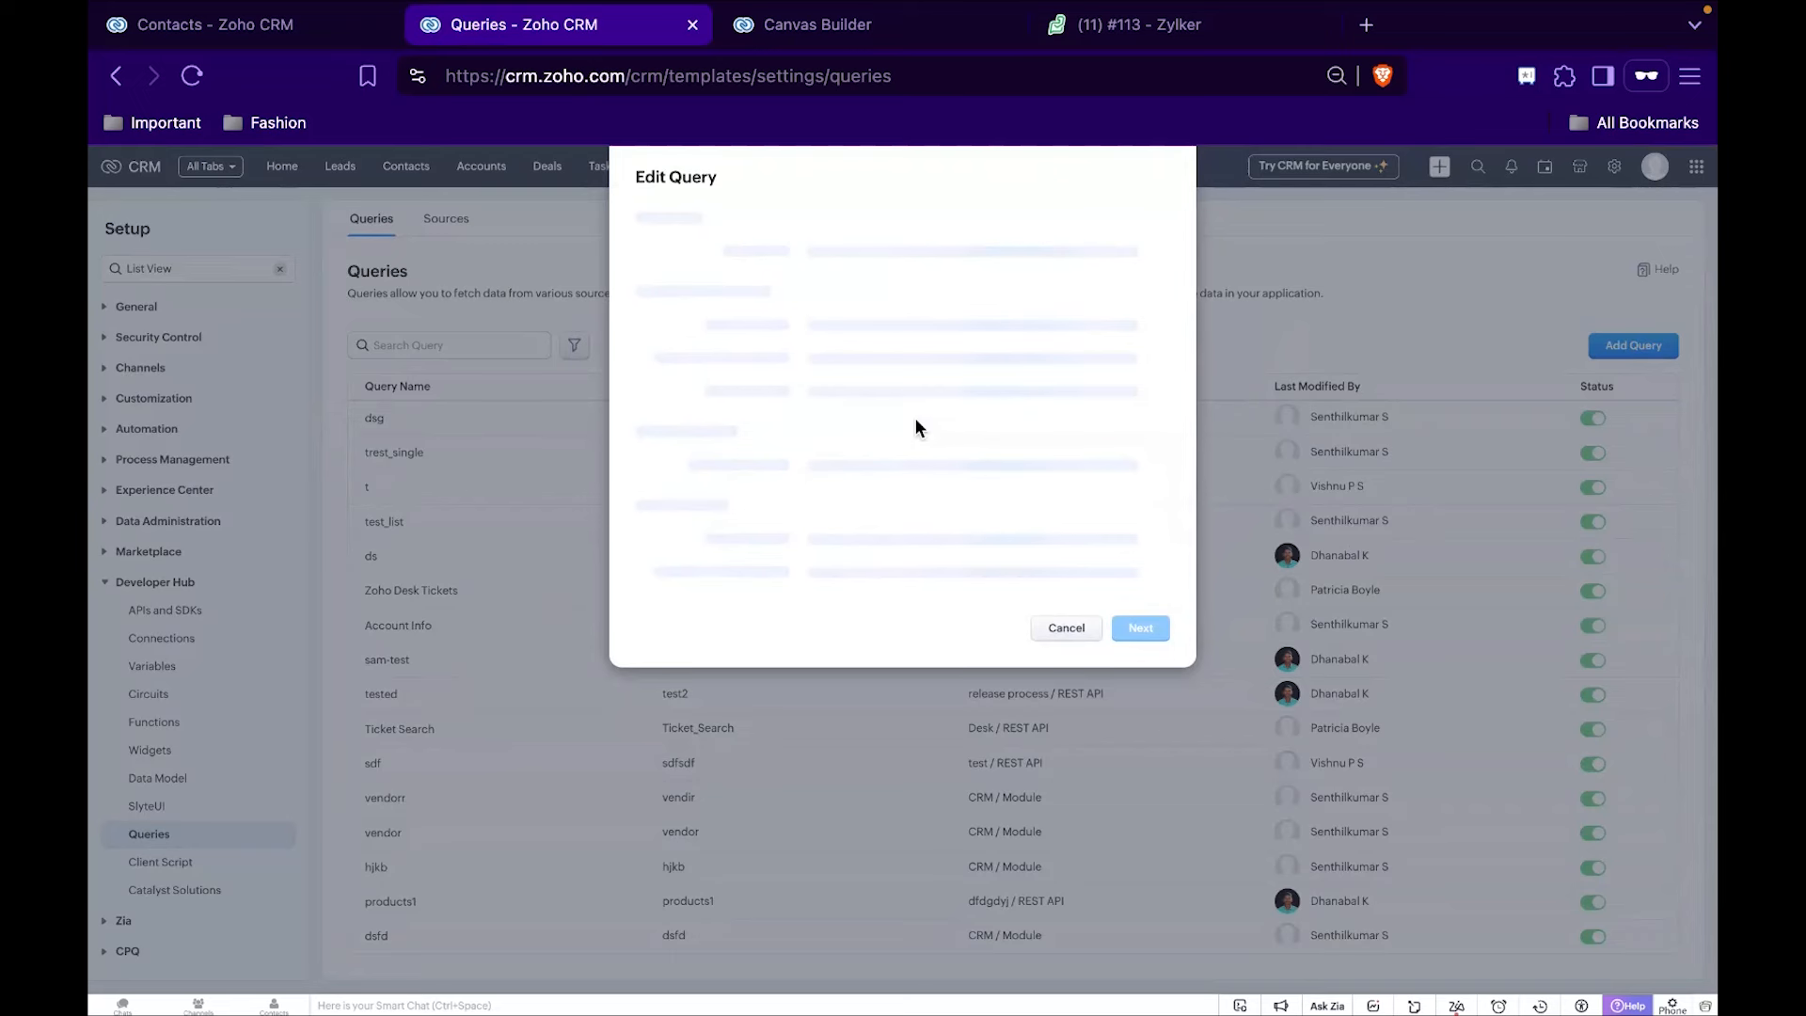
left_click(856, 251)
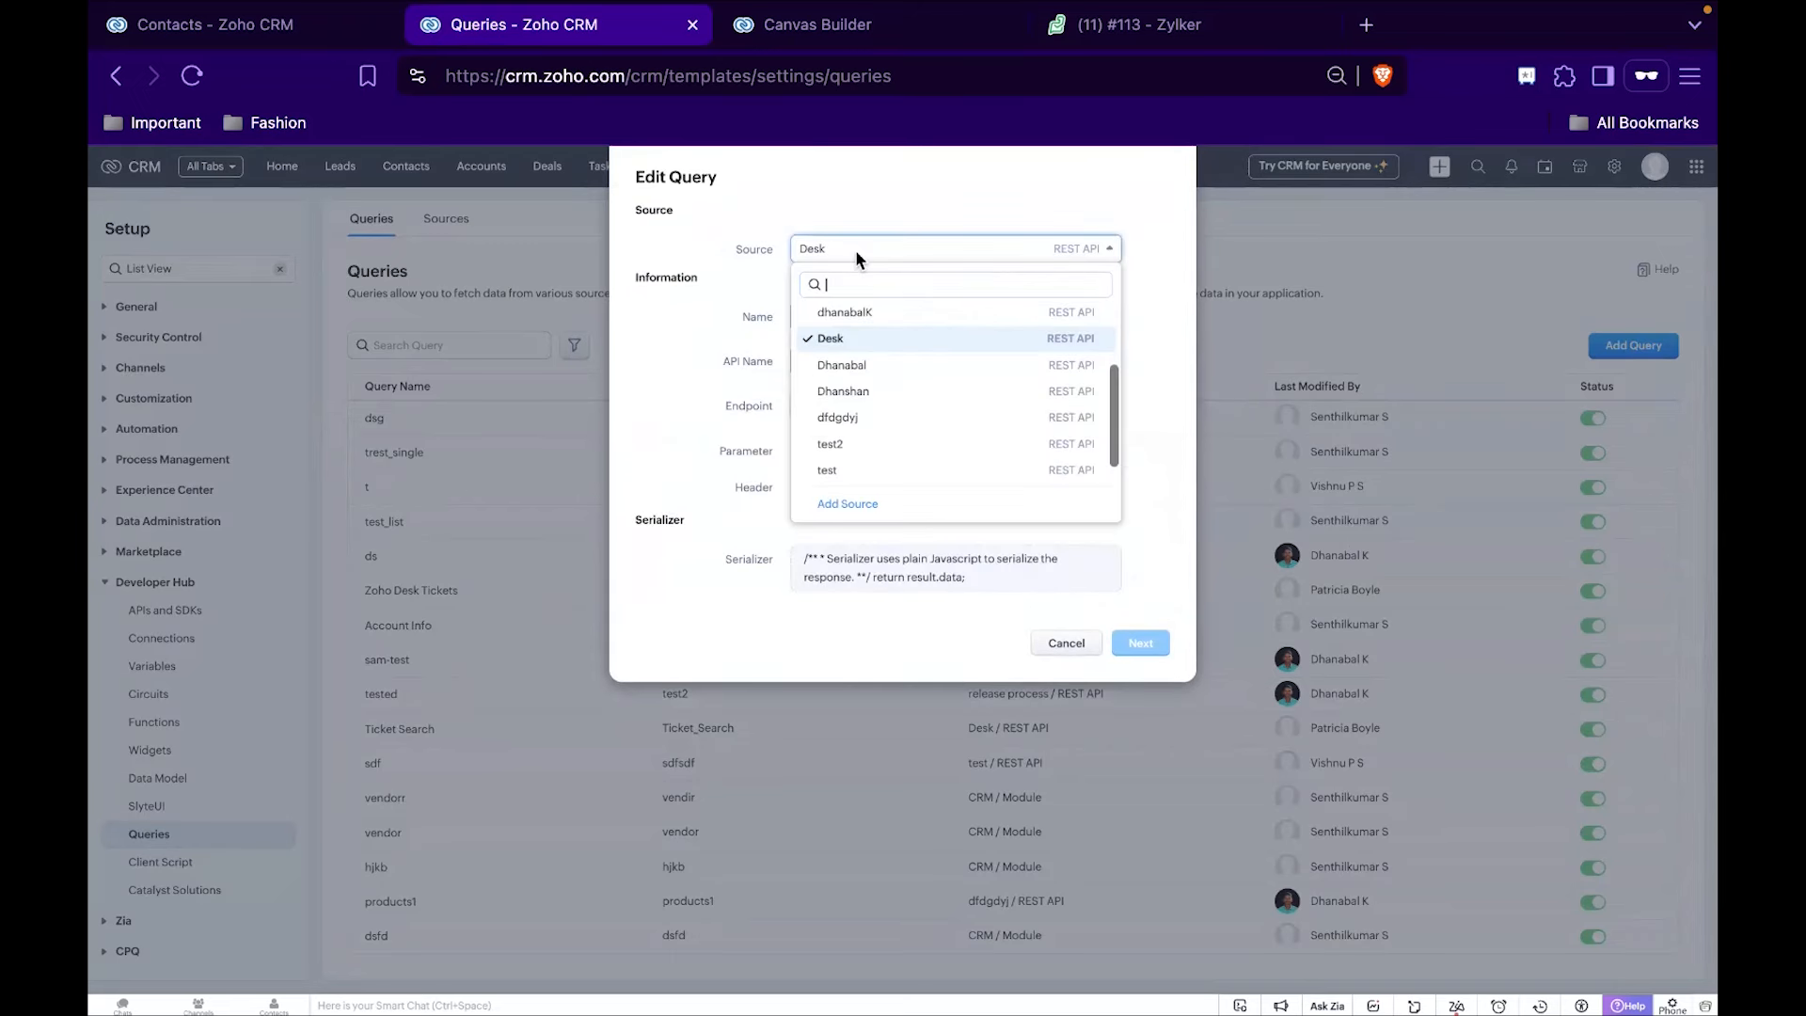
left_click(855, 250)
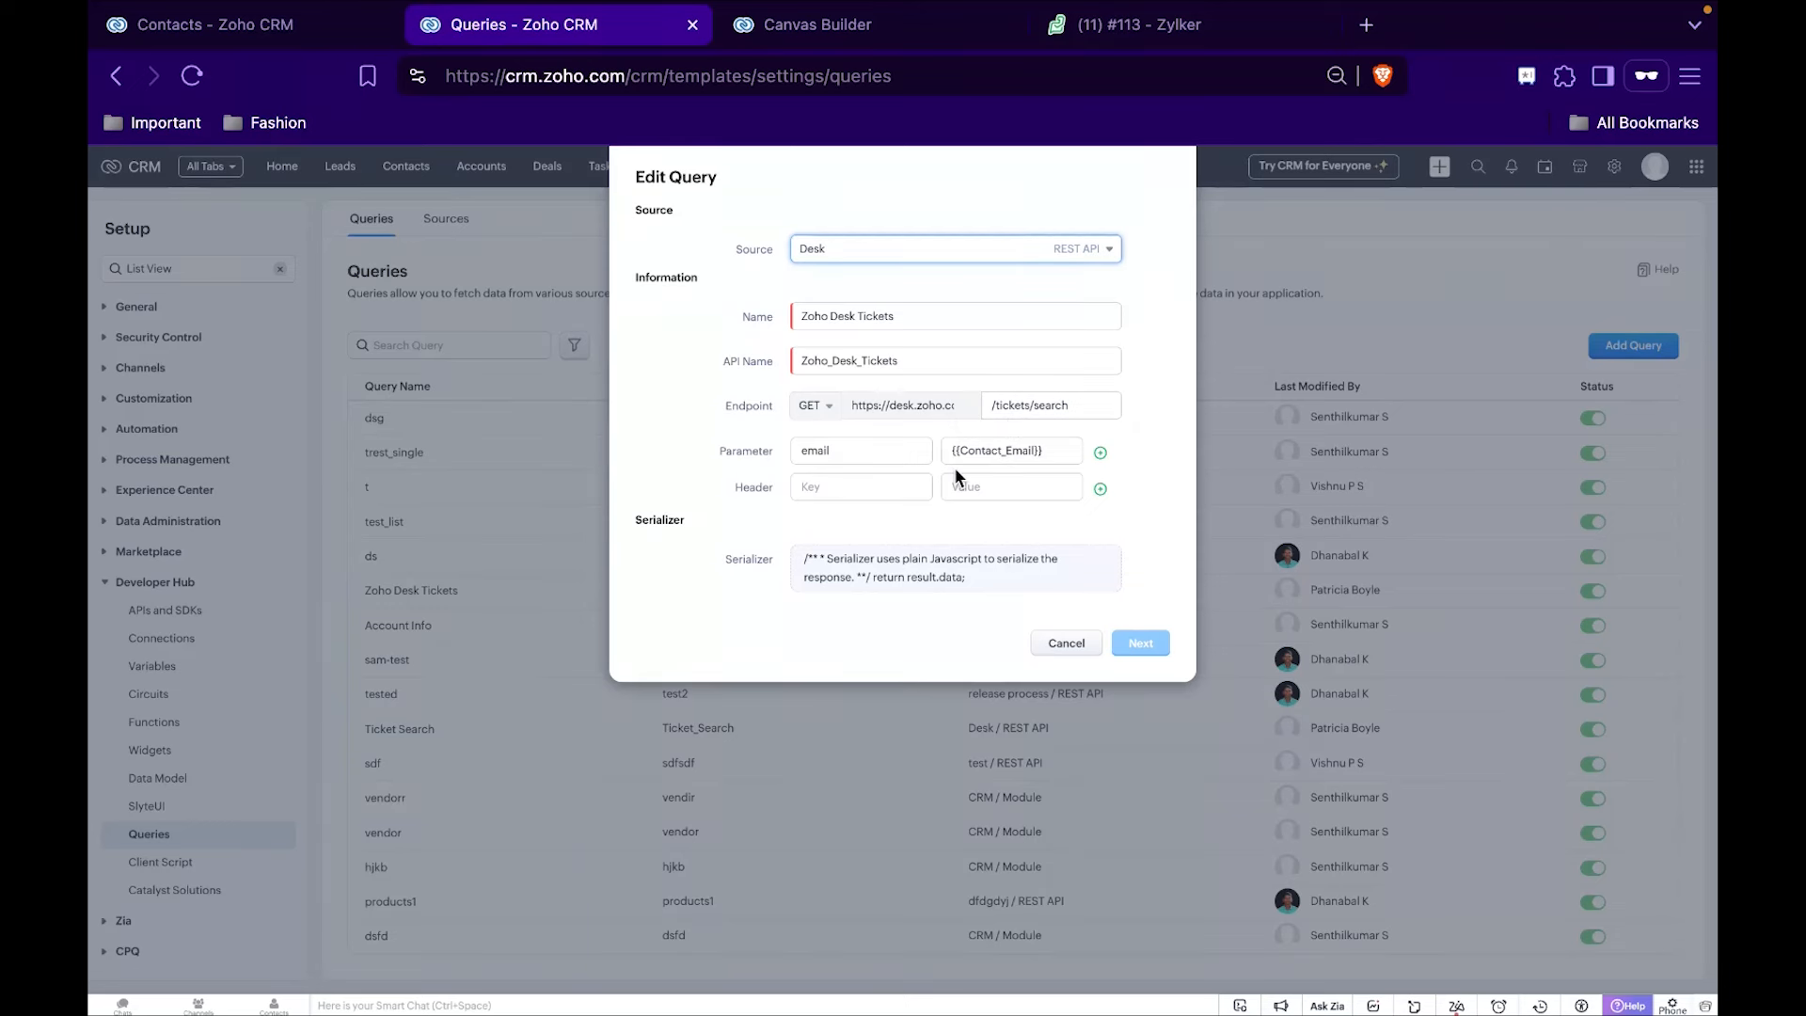
double_click(989, 452)
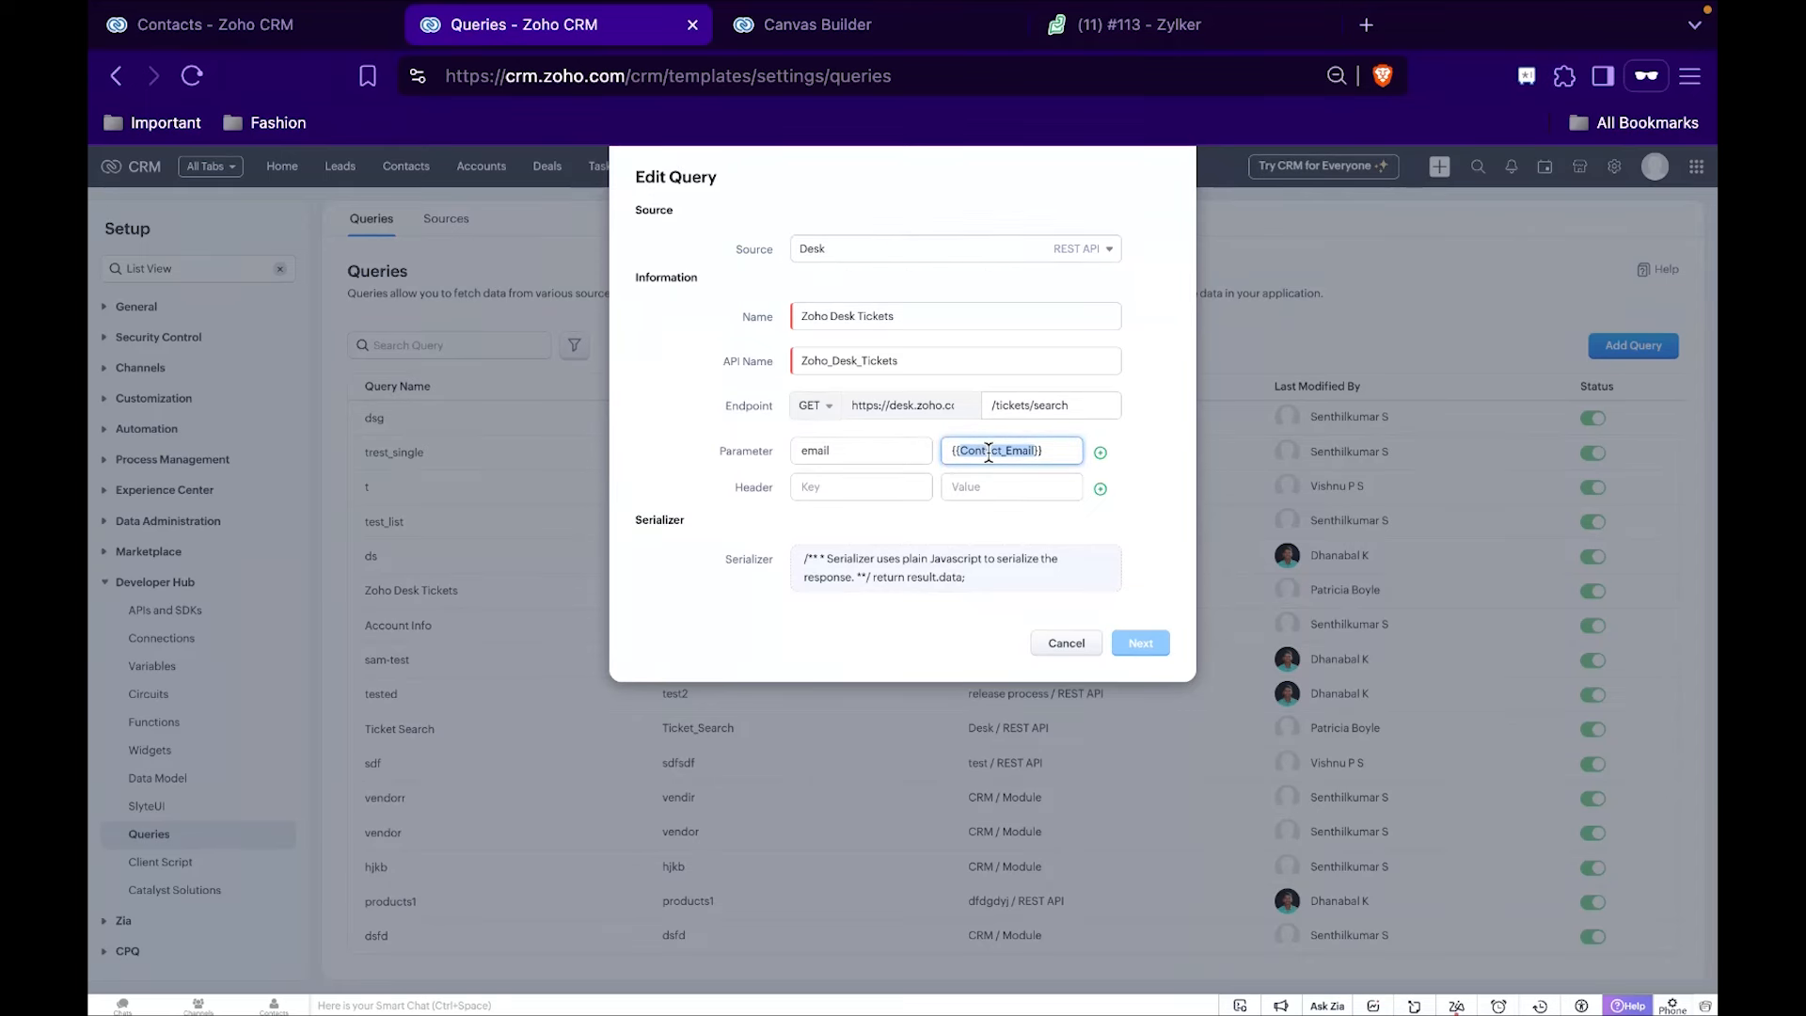
double_click(820, 453)
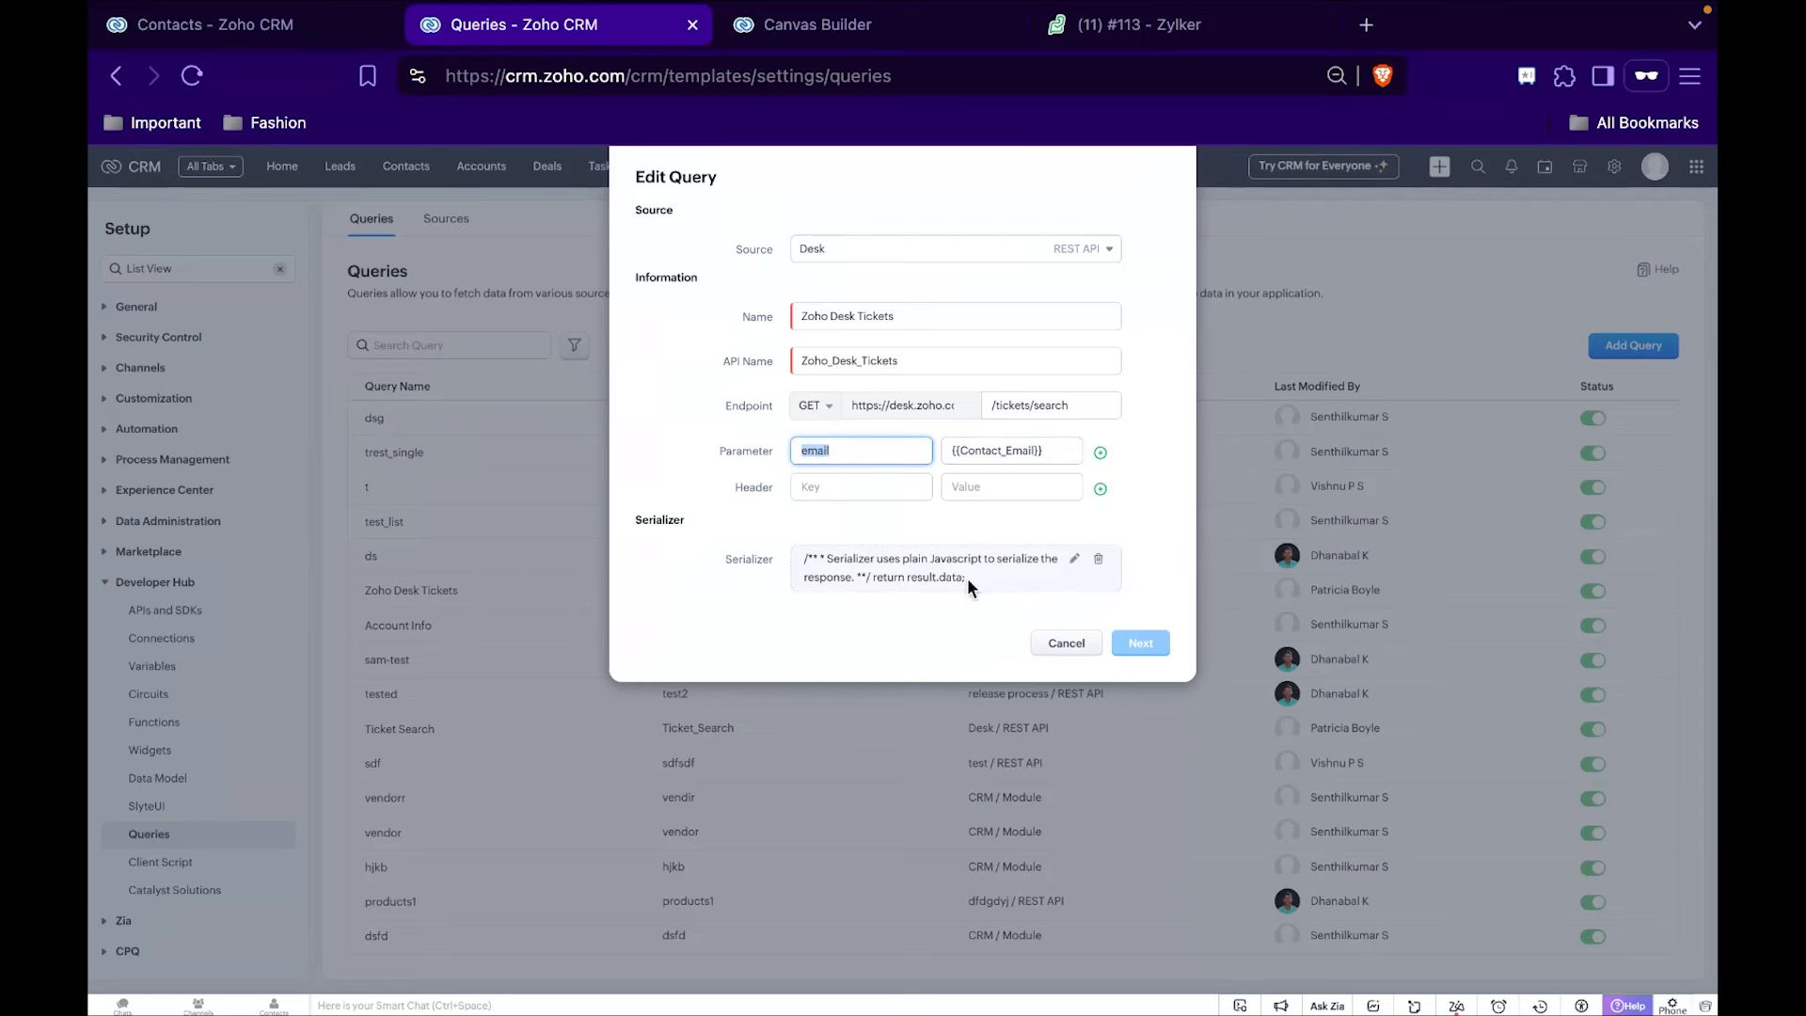
Preview the query's serializer, using the first contact's email copied from the Contacts list as the Contact_Email value.
left_click(996, 590)
left_click(1074, 559)
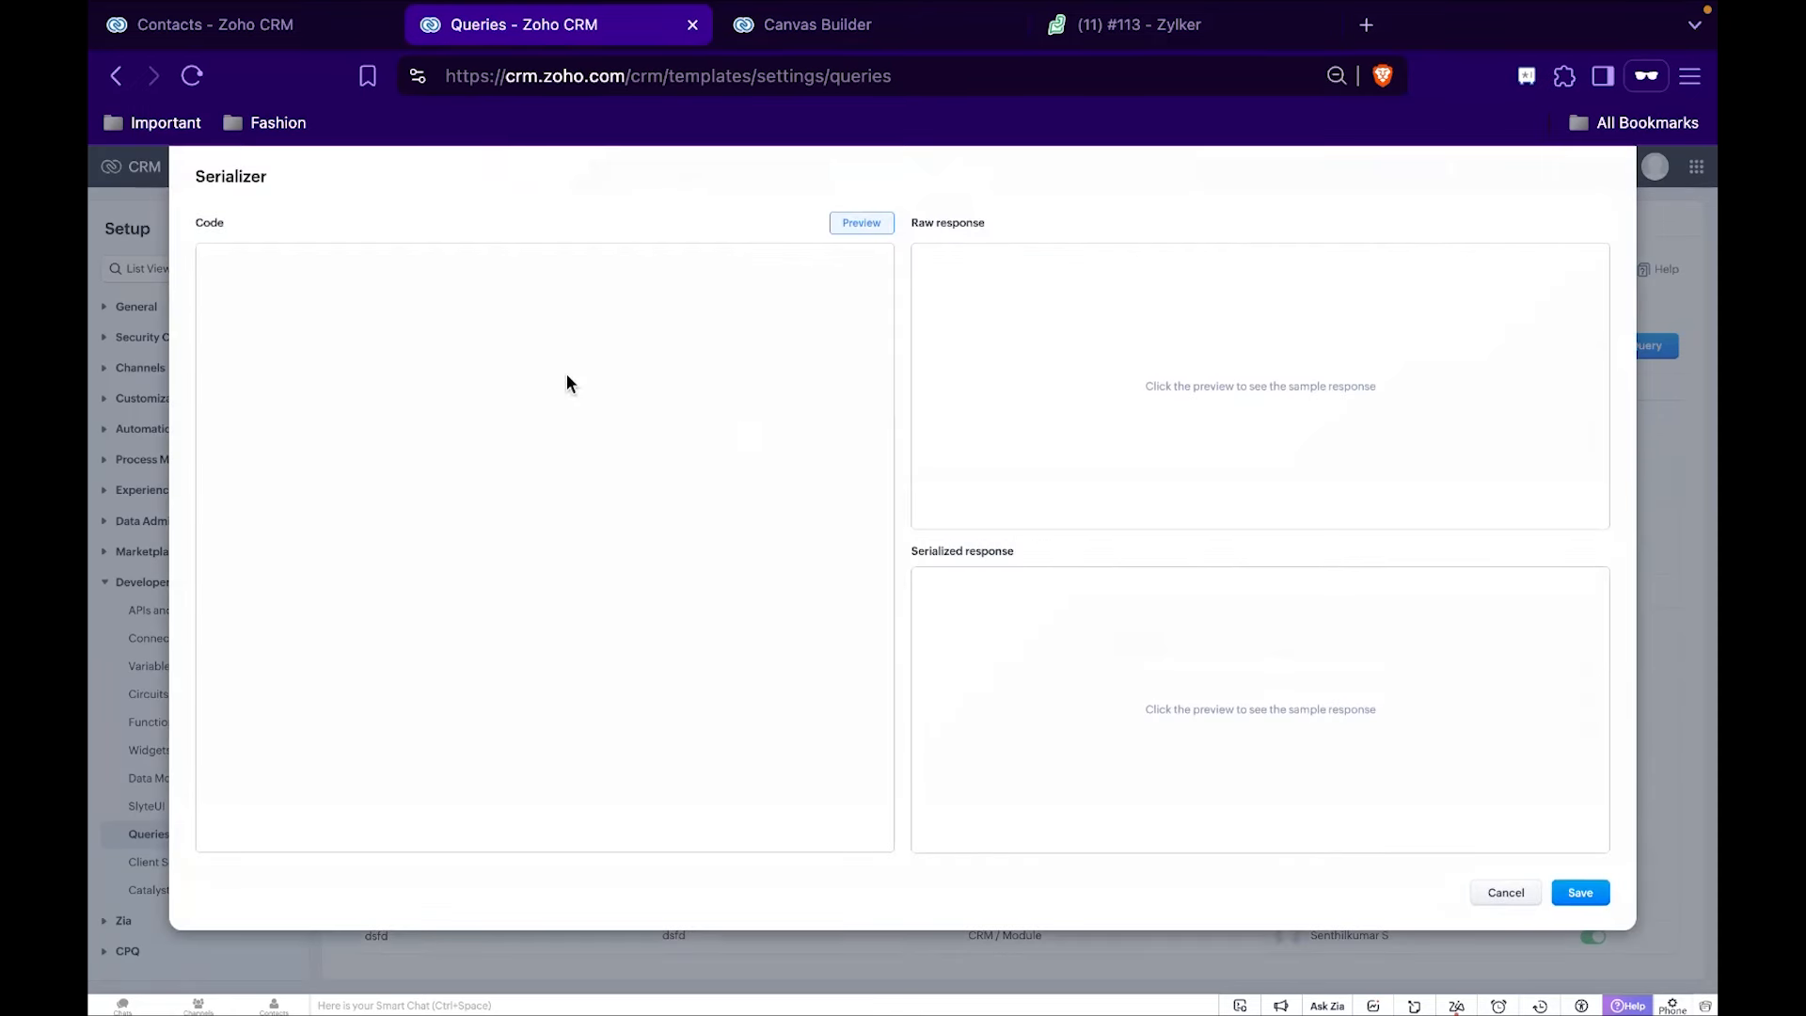
left_click(862, 226)
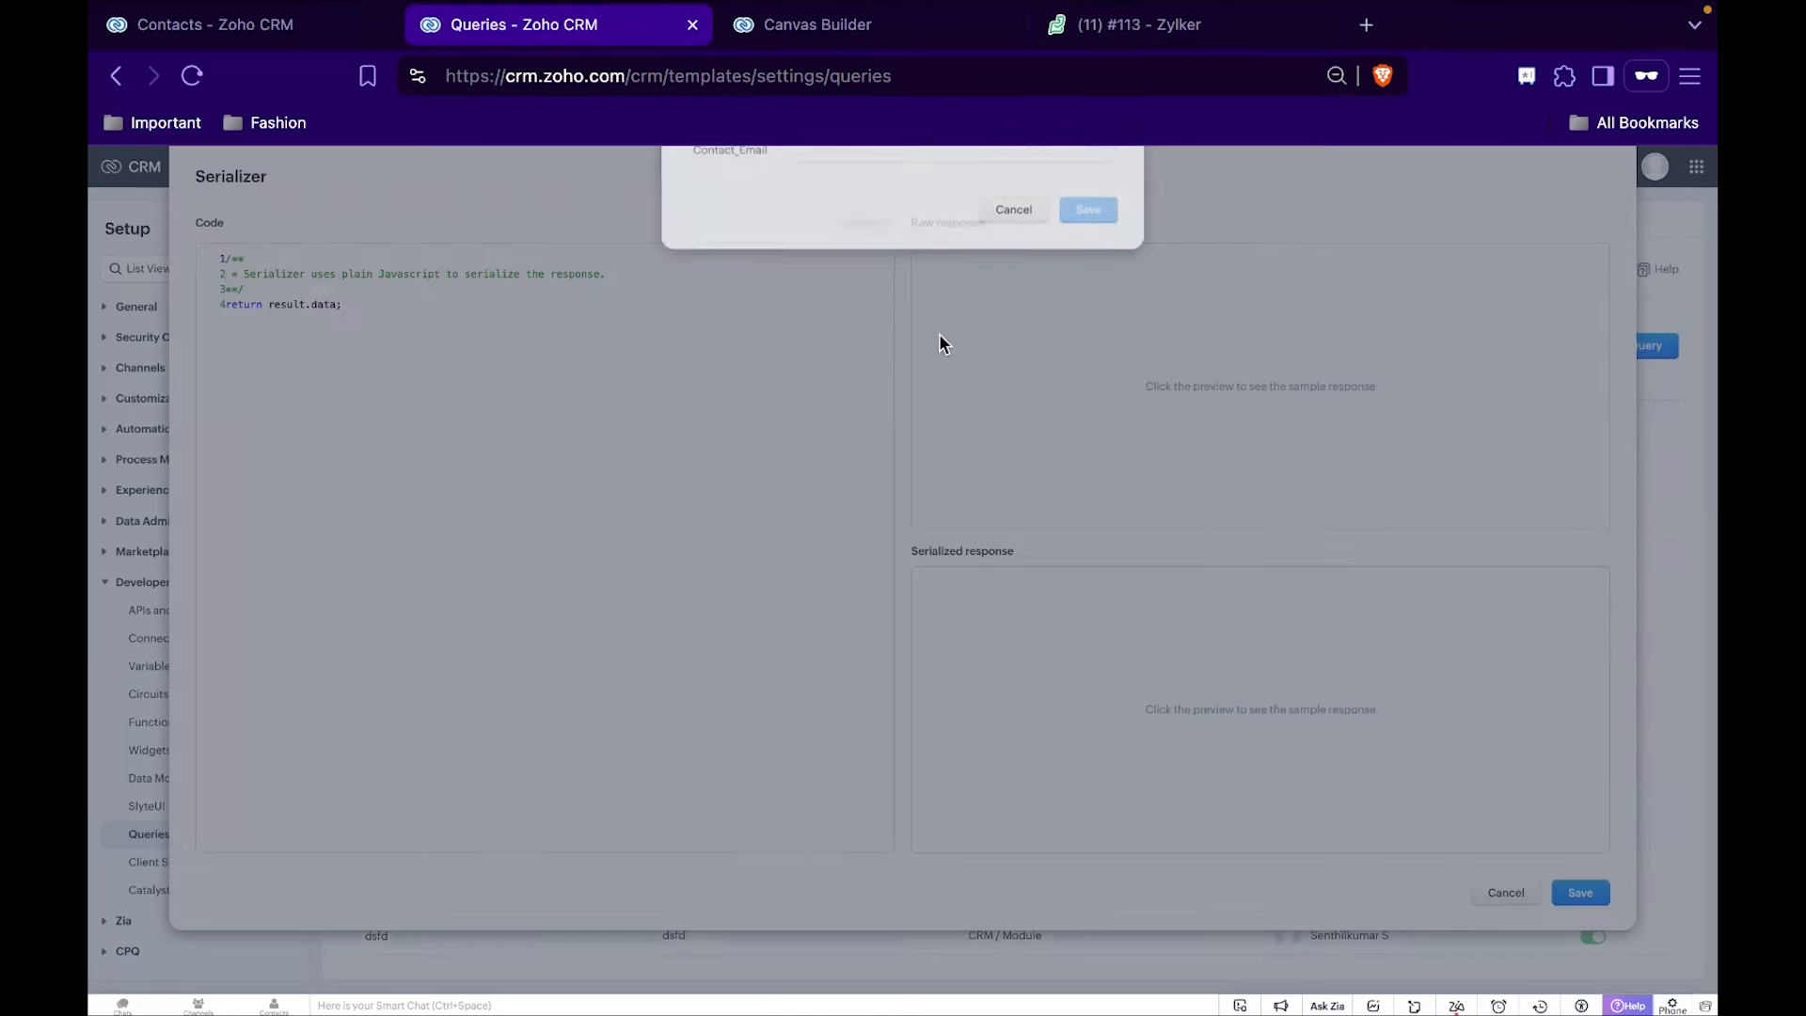
left_click(202, 29)
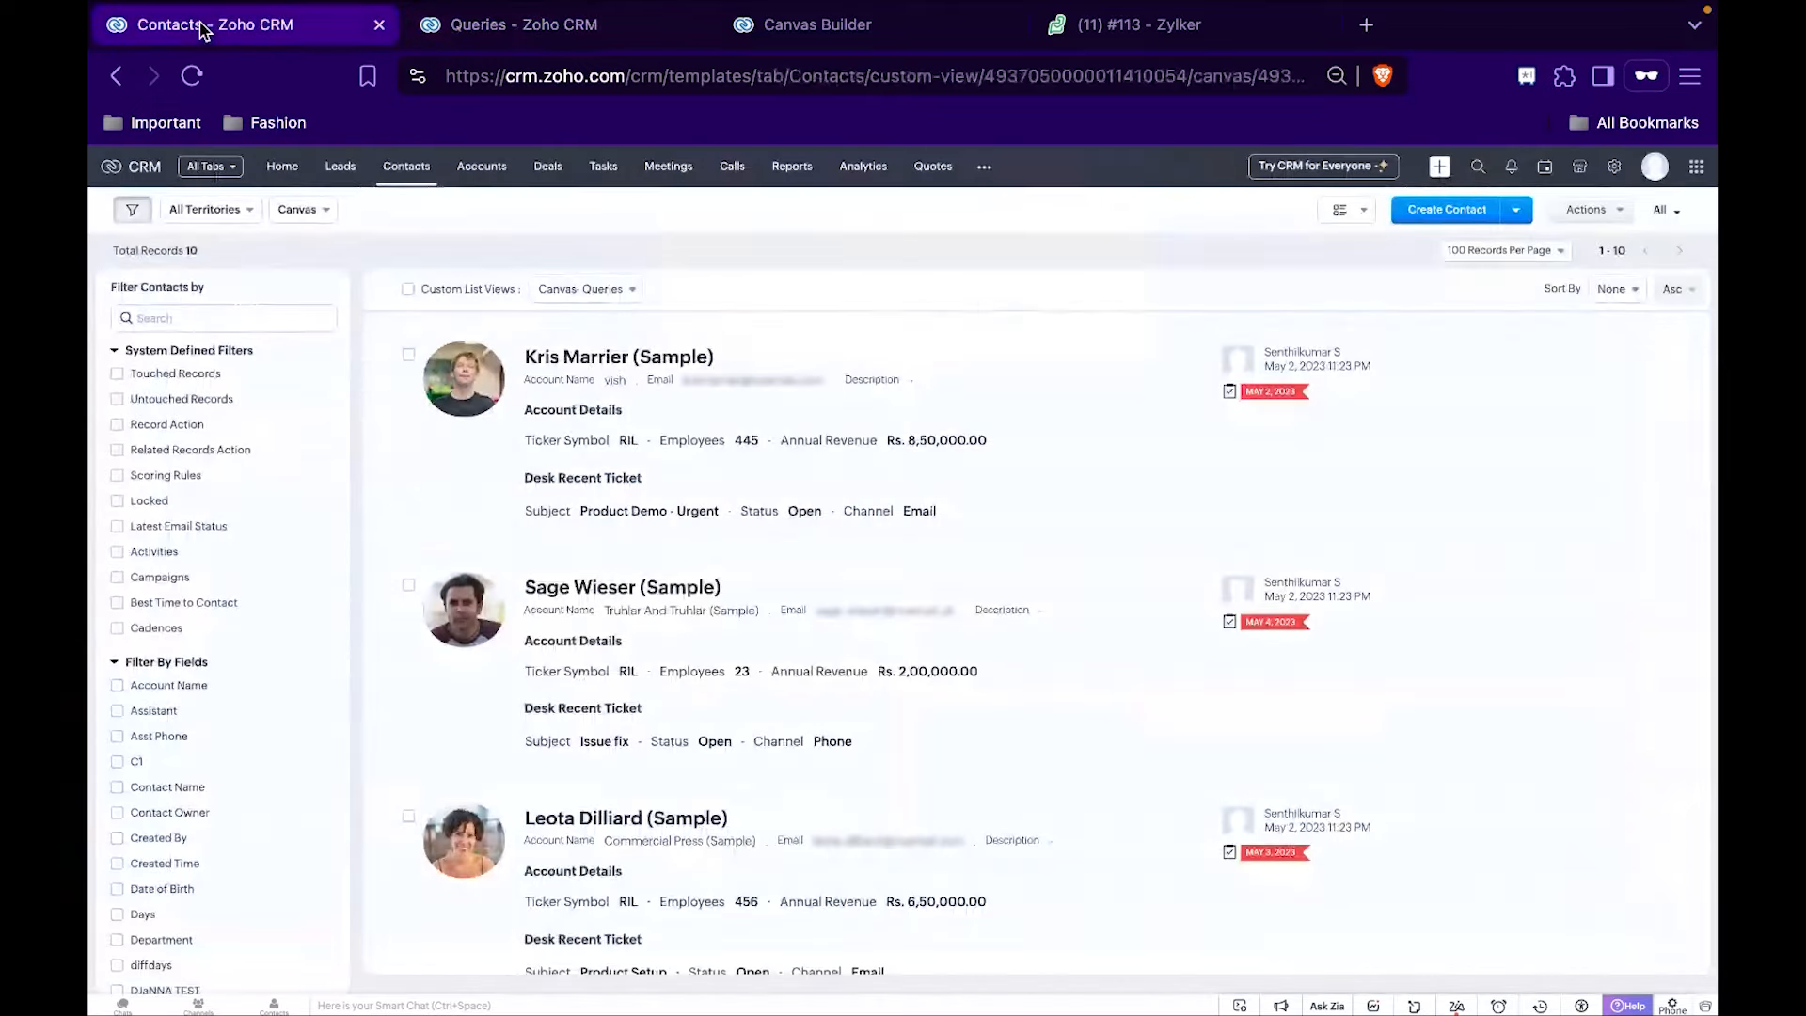
right_click(736, 380)
left_click(826, 576)
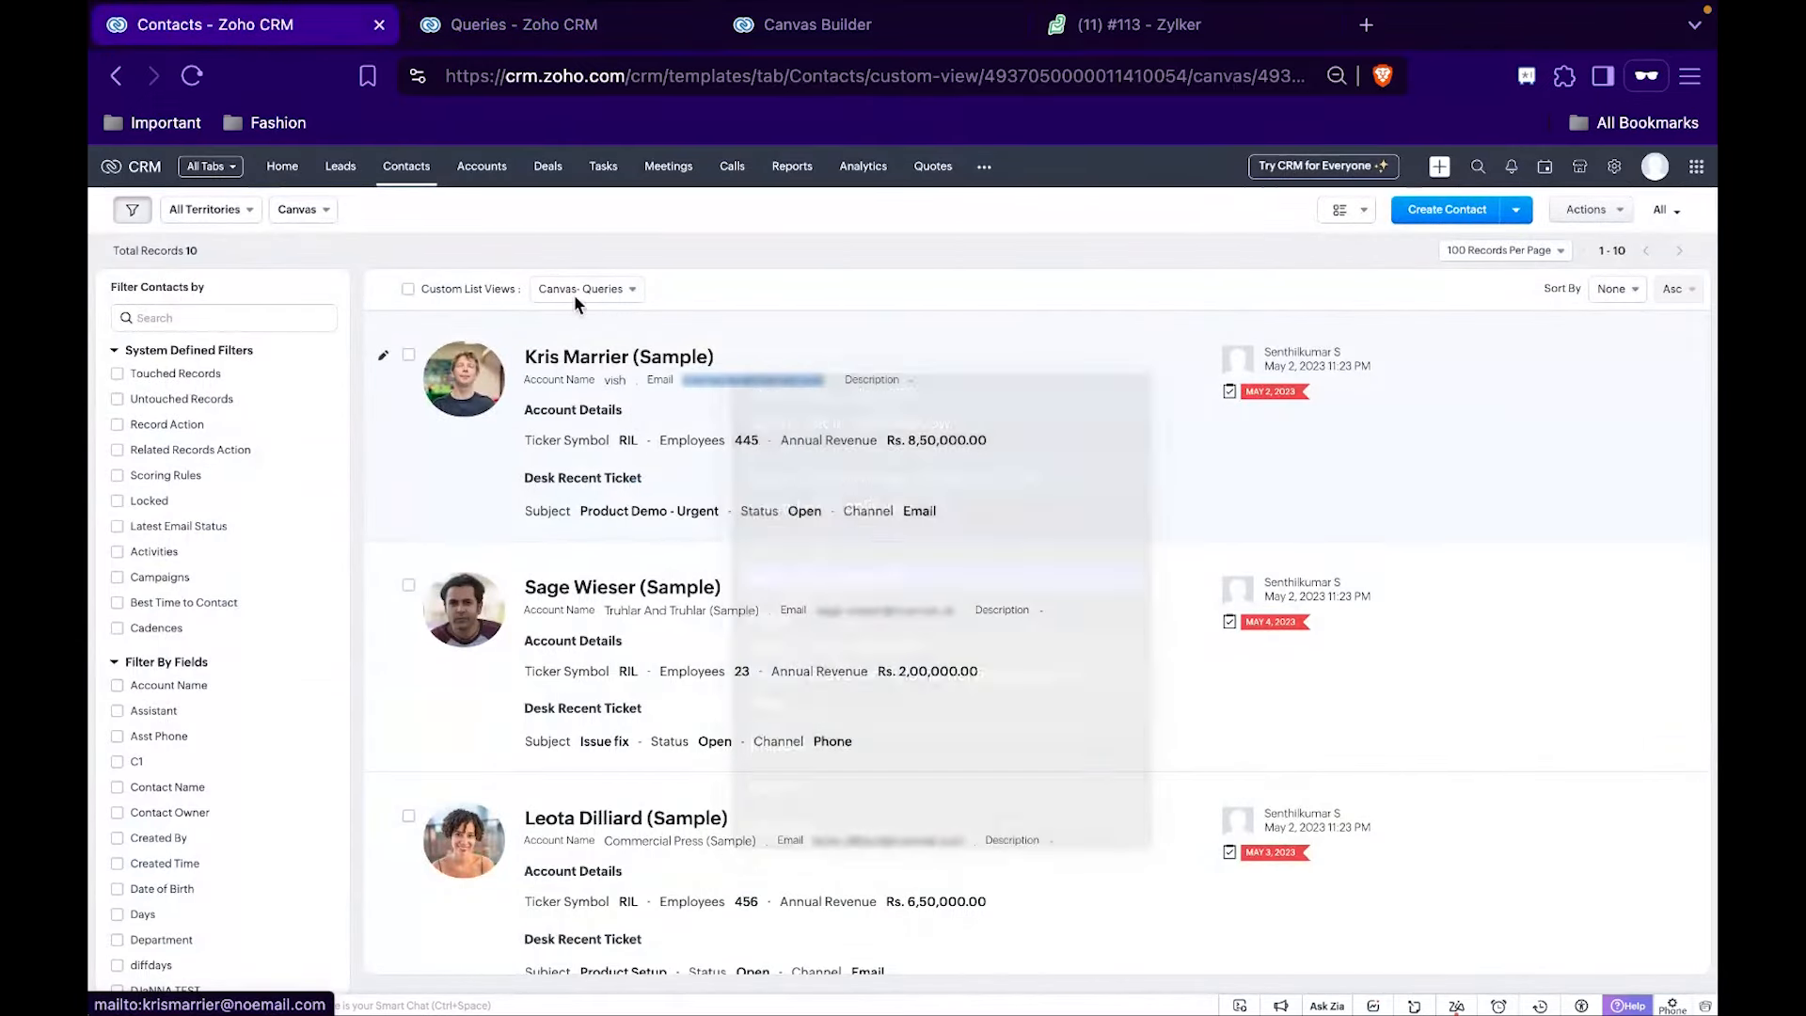
left_click(508, 24)
key("ctrl+v")
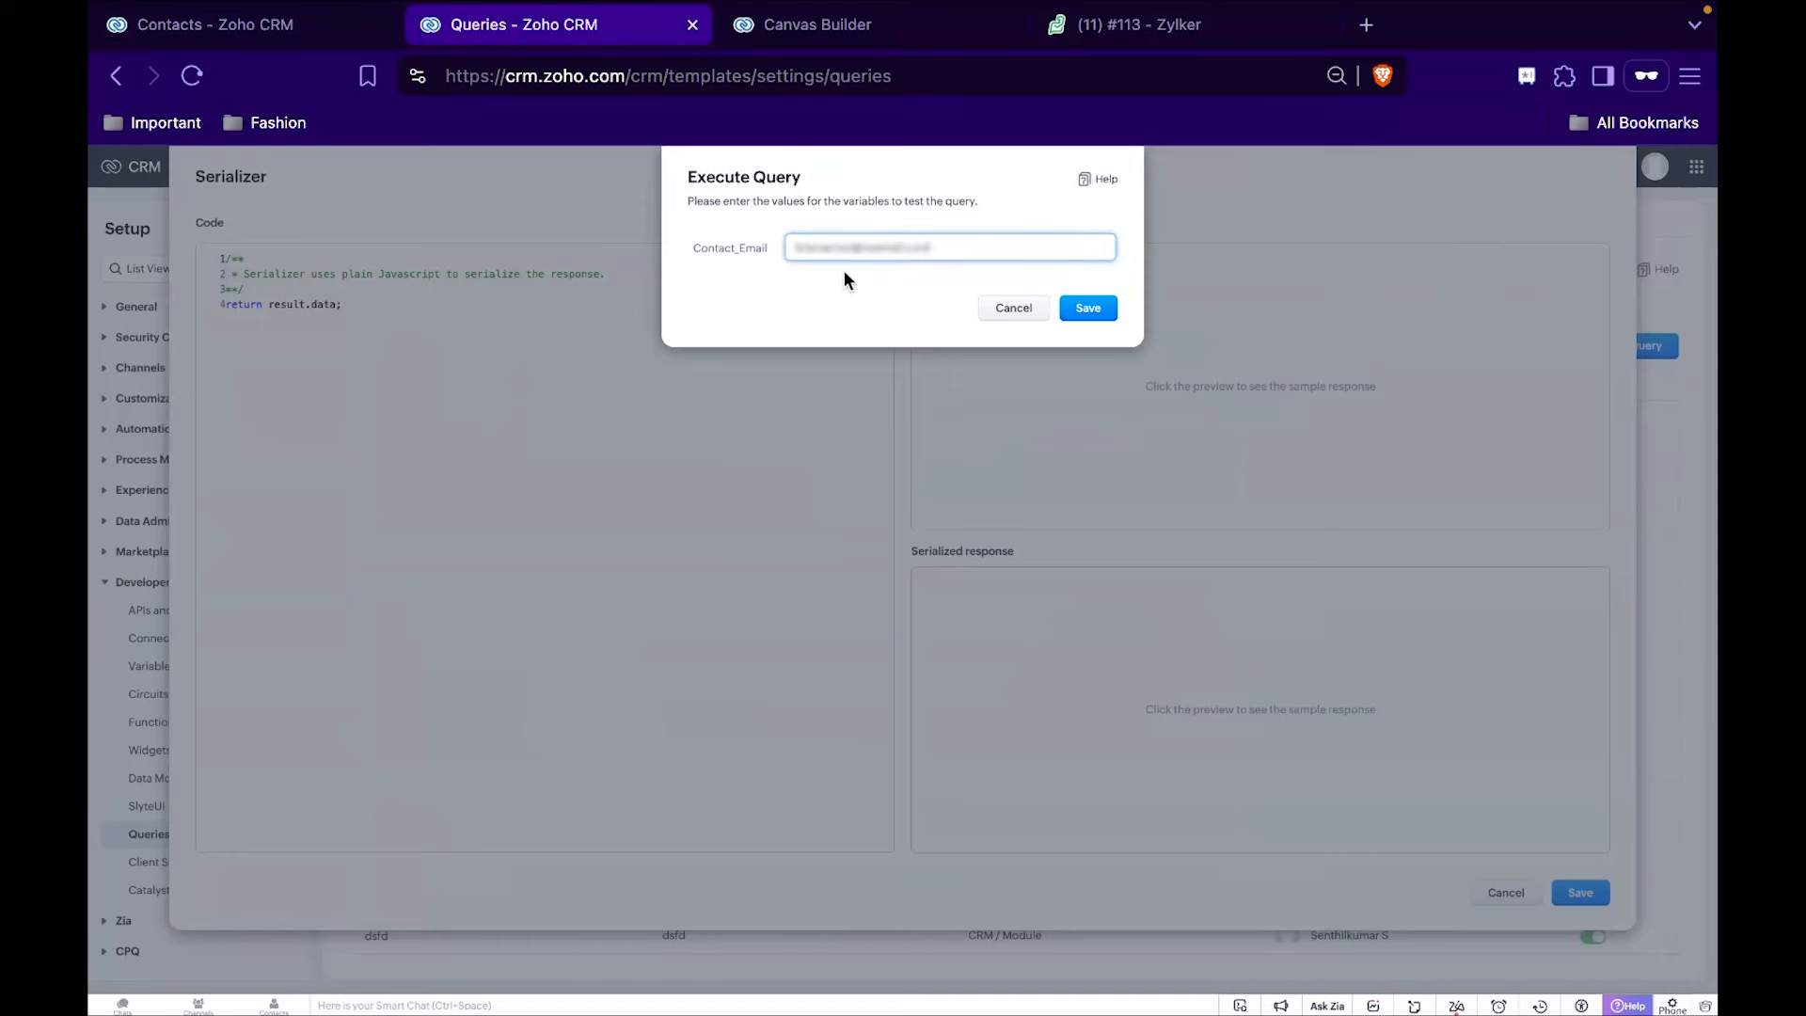
left_click(1083, 310)
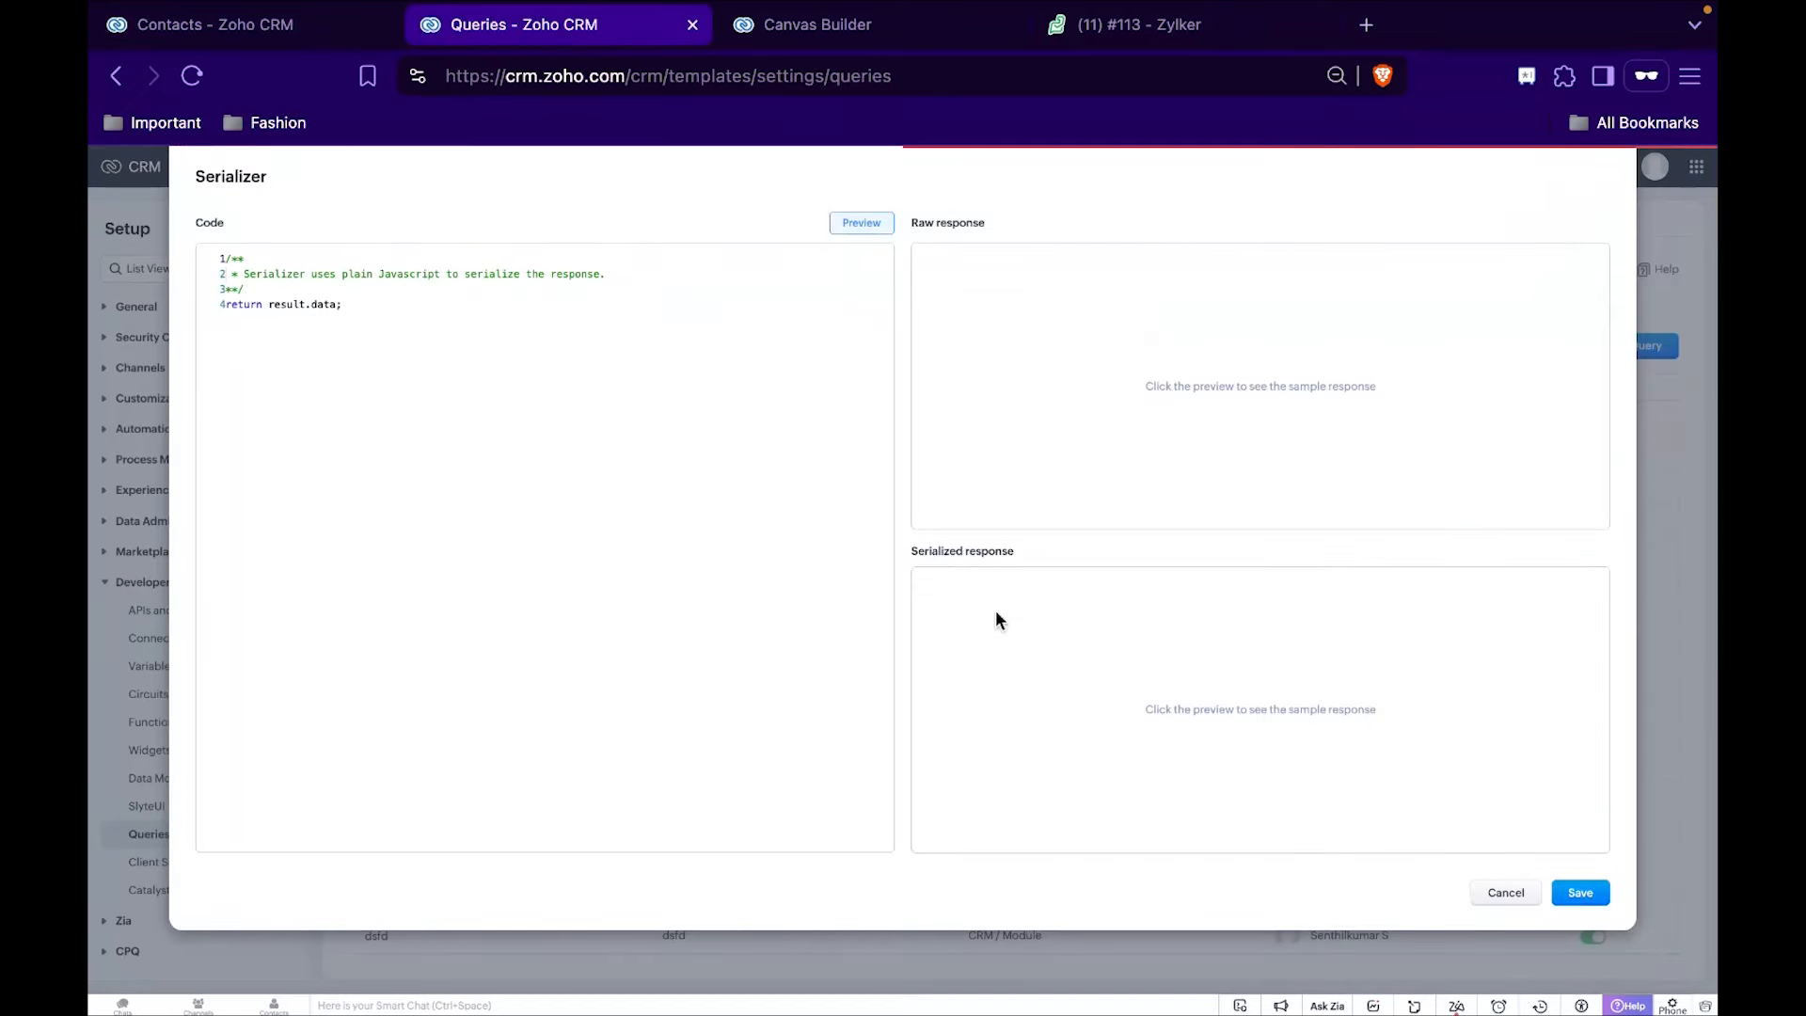
Expand the result data in the raw response to inspect the ticket fields, and save the serializer.
left_click(934, 301)
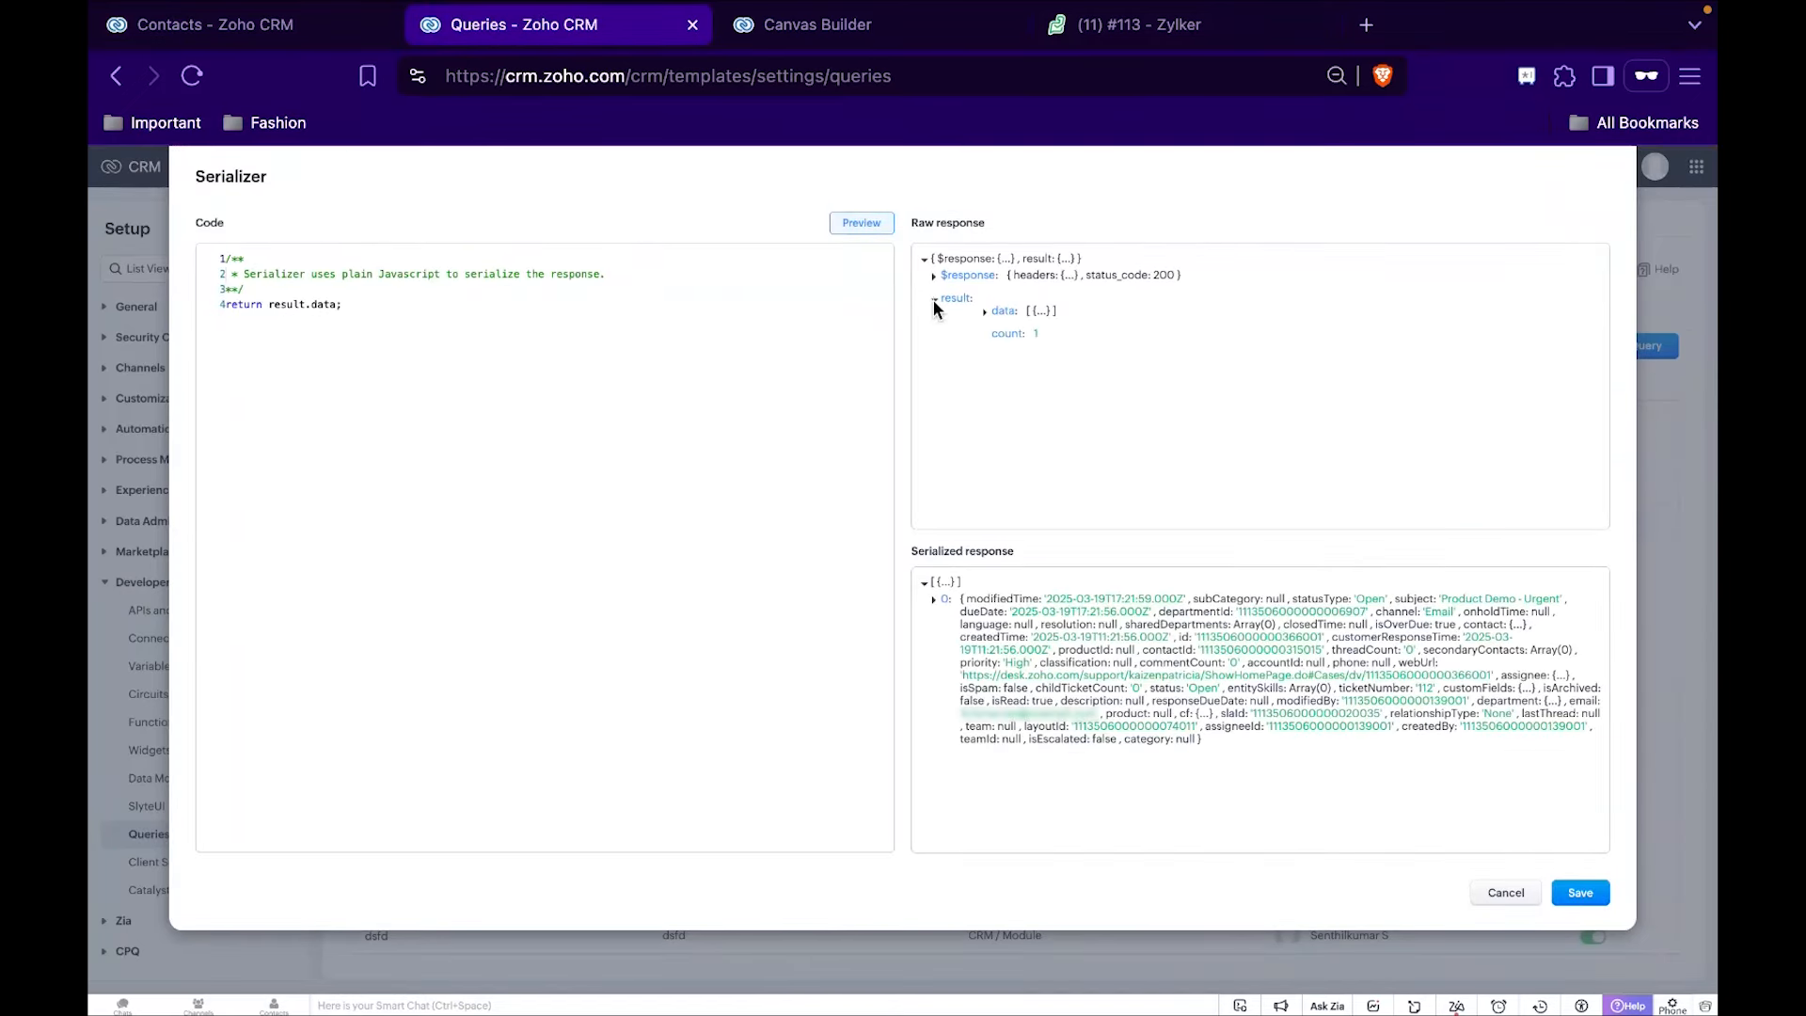
left_click(986, 311)
scroll(1166, 465, "down", 1)
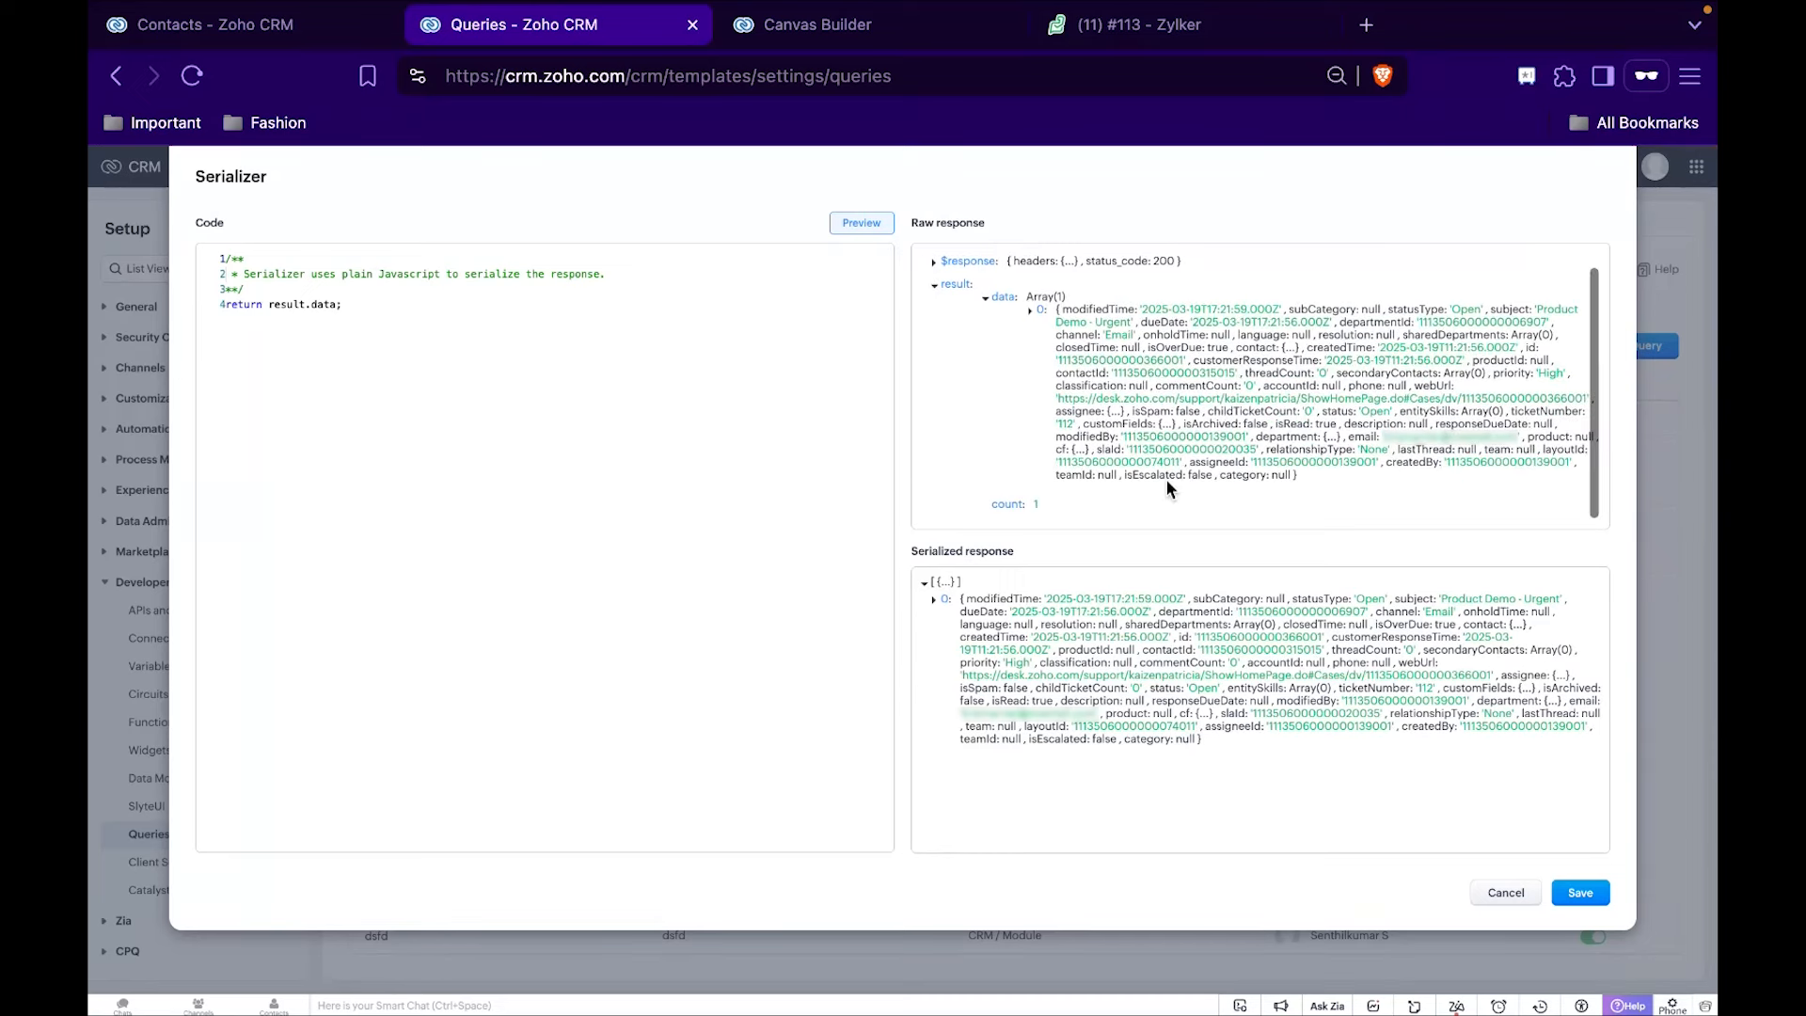
left_click(1581, 891)
Execute the query with the same contact email, review the serialized response and field labels, and save the query.
left_click(1162, 653)
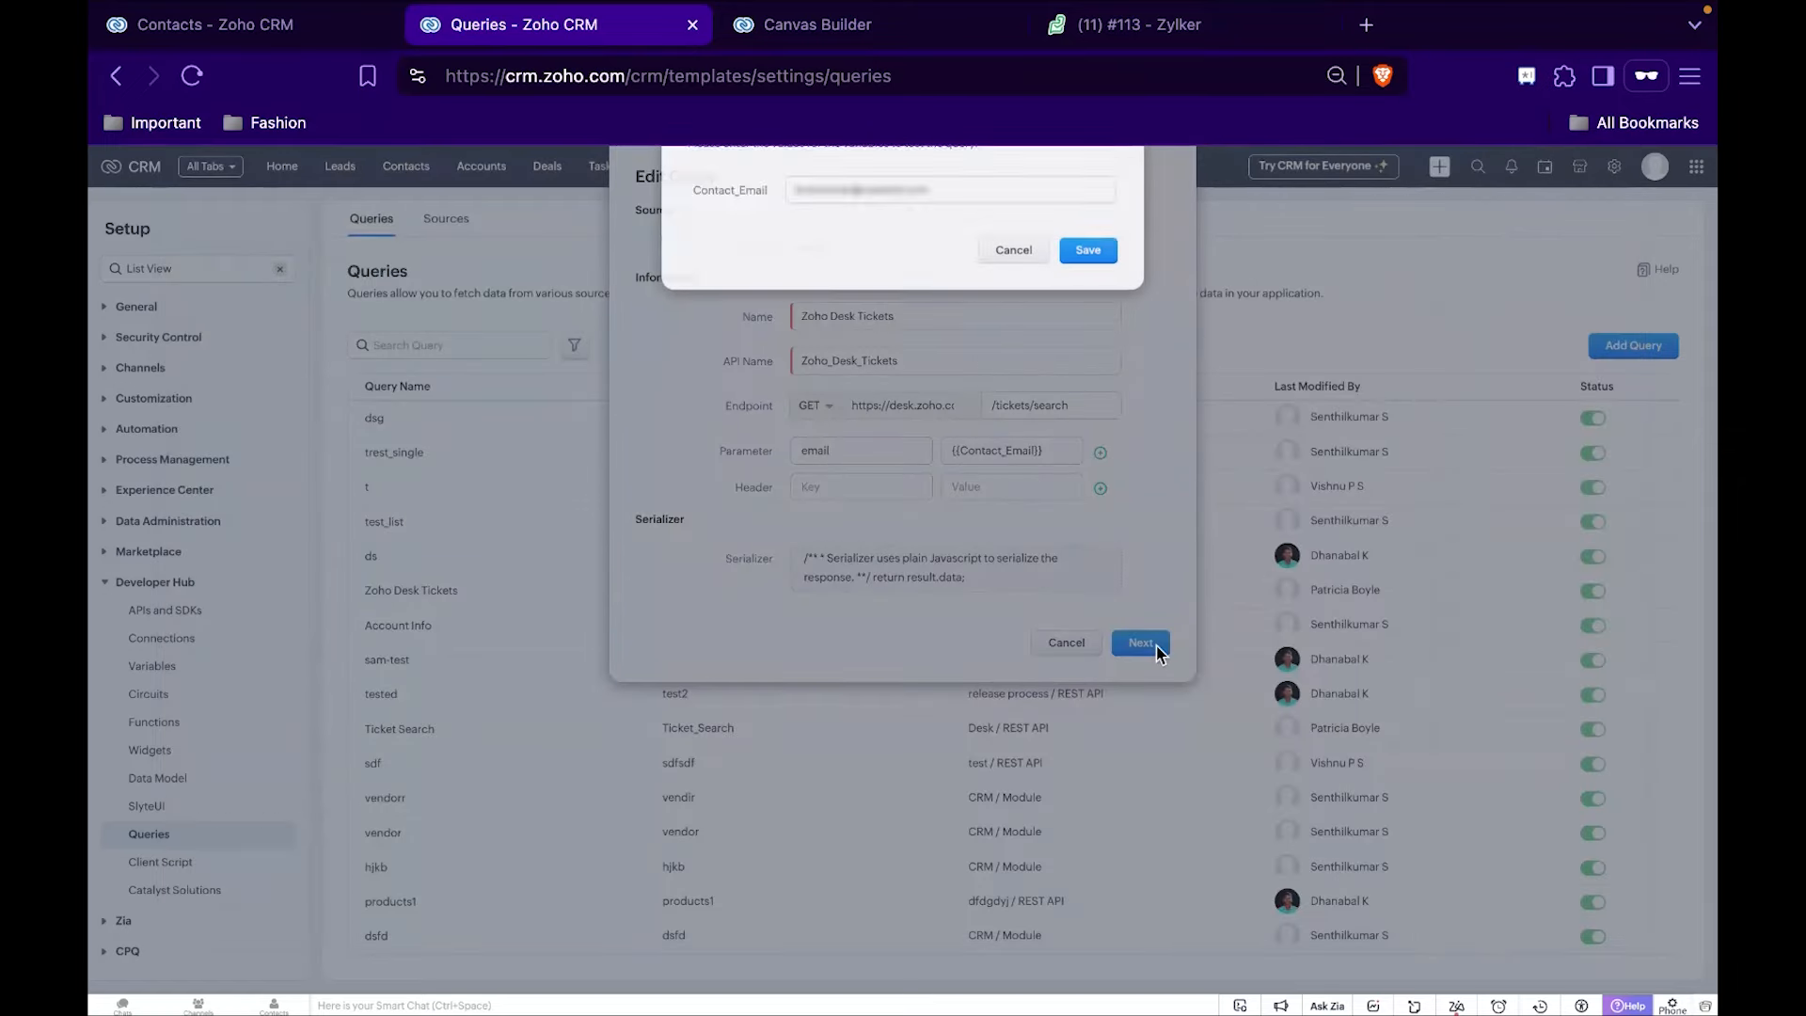
left_click(1073, 313)
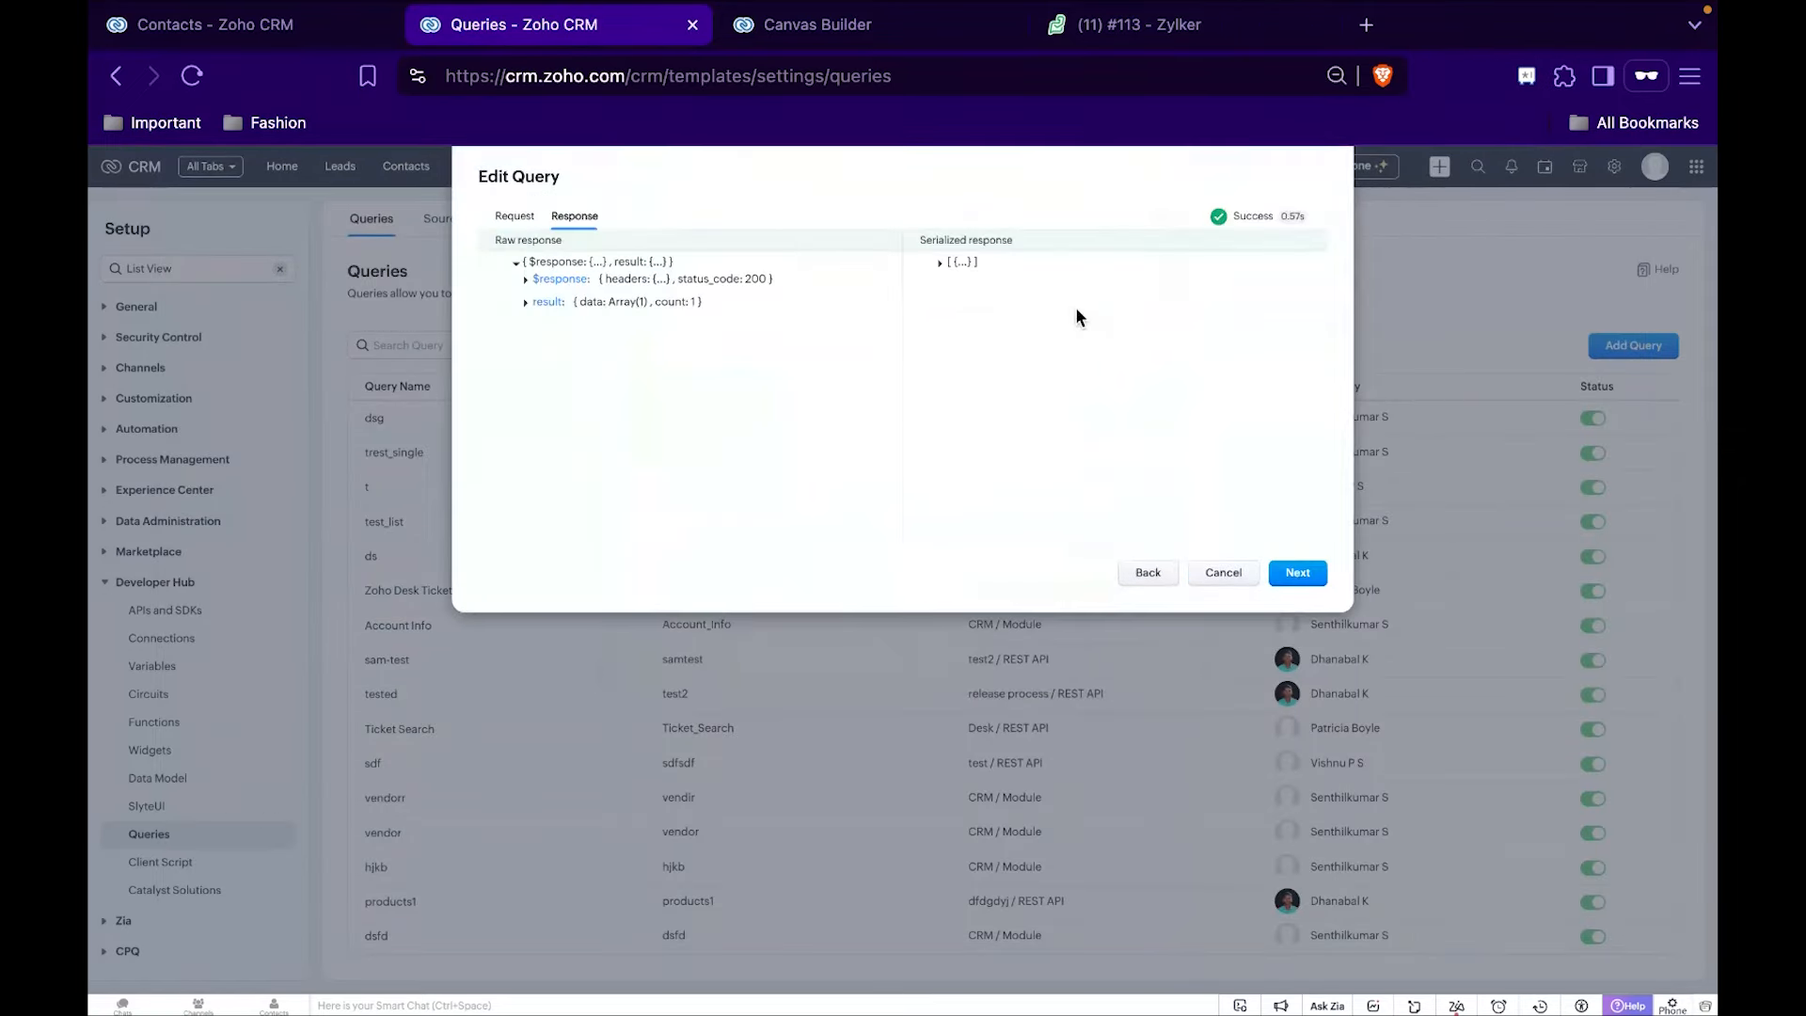
left_click(942, 267)
left_click(1295, 571)
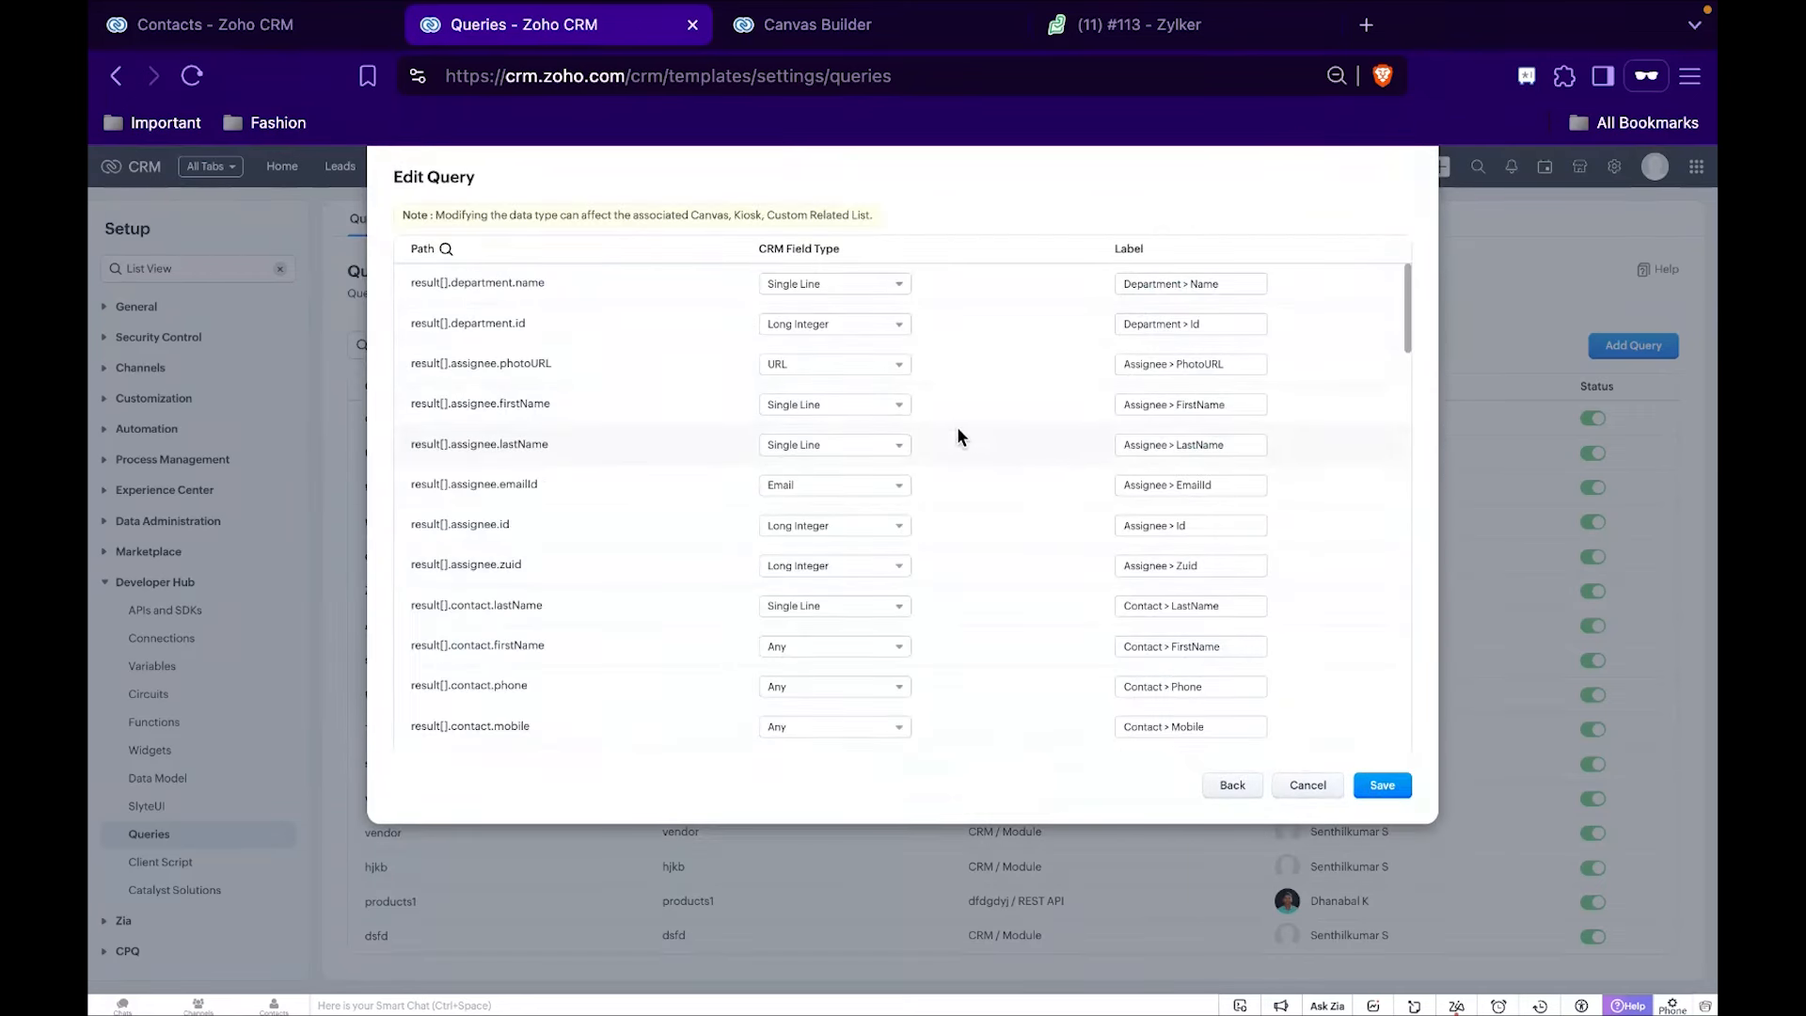
left_click(1185, 284)
key("super+a")
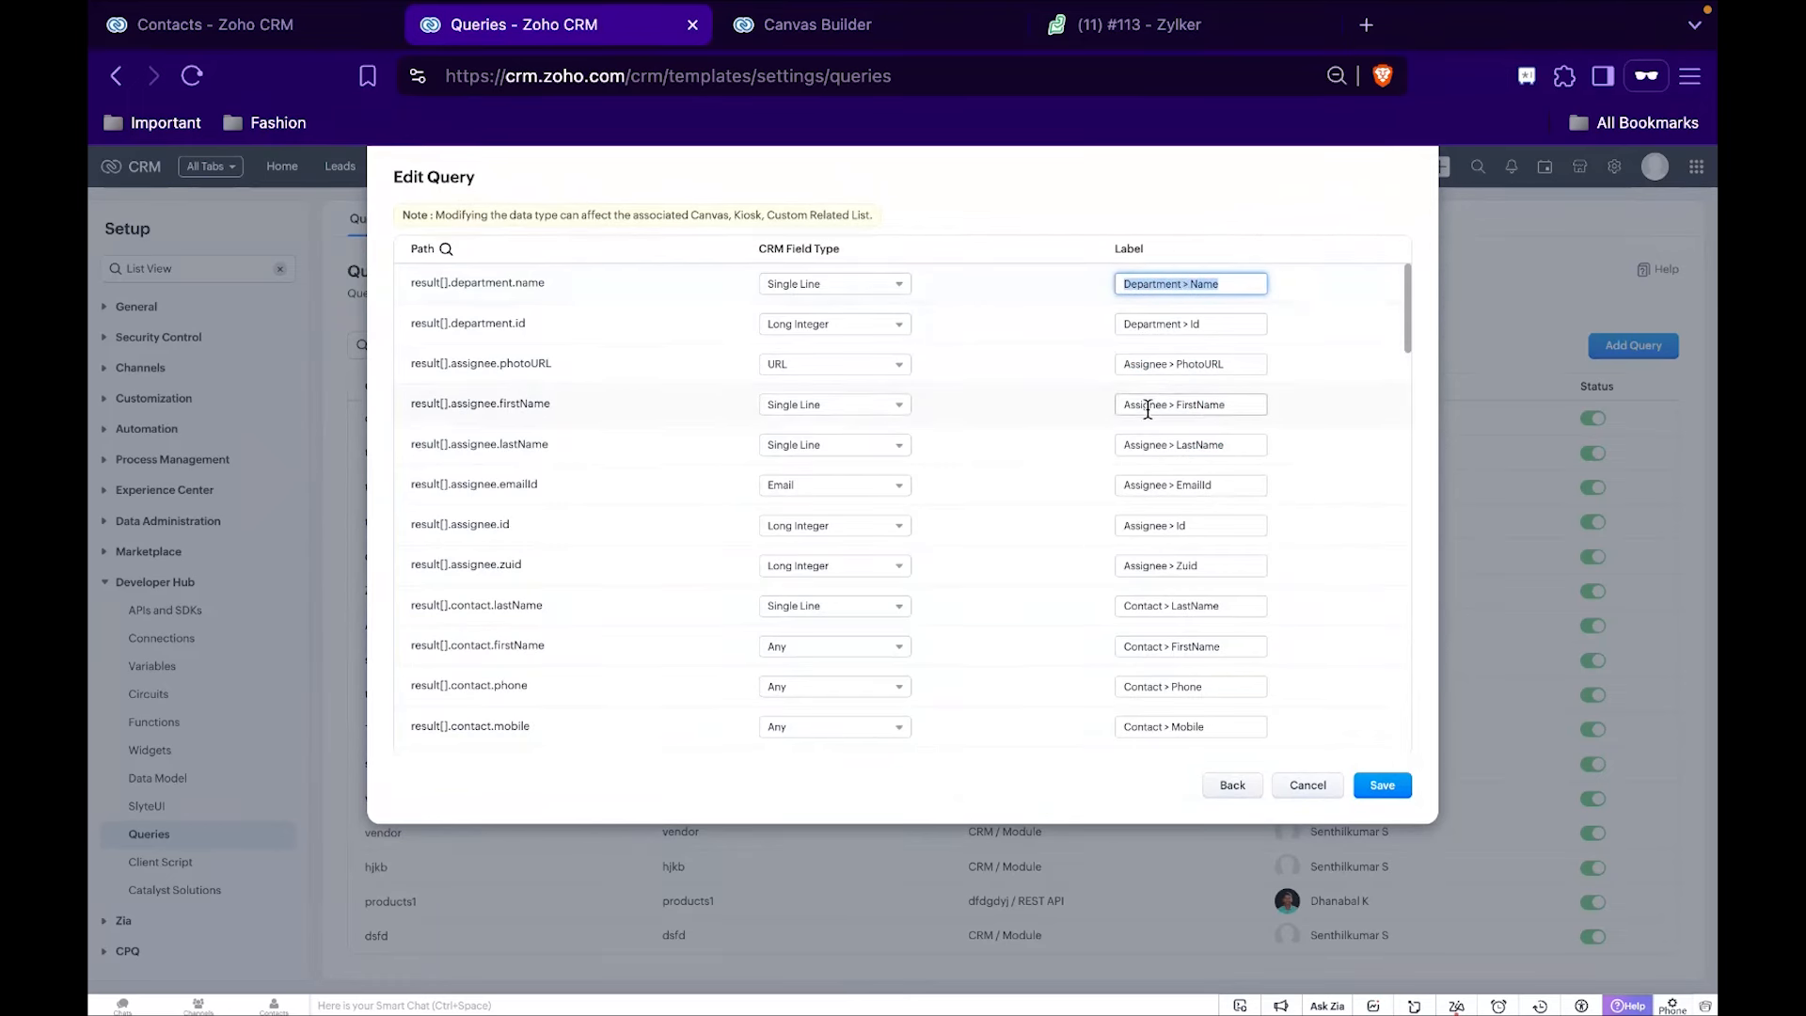
left_click(1378, 784)
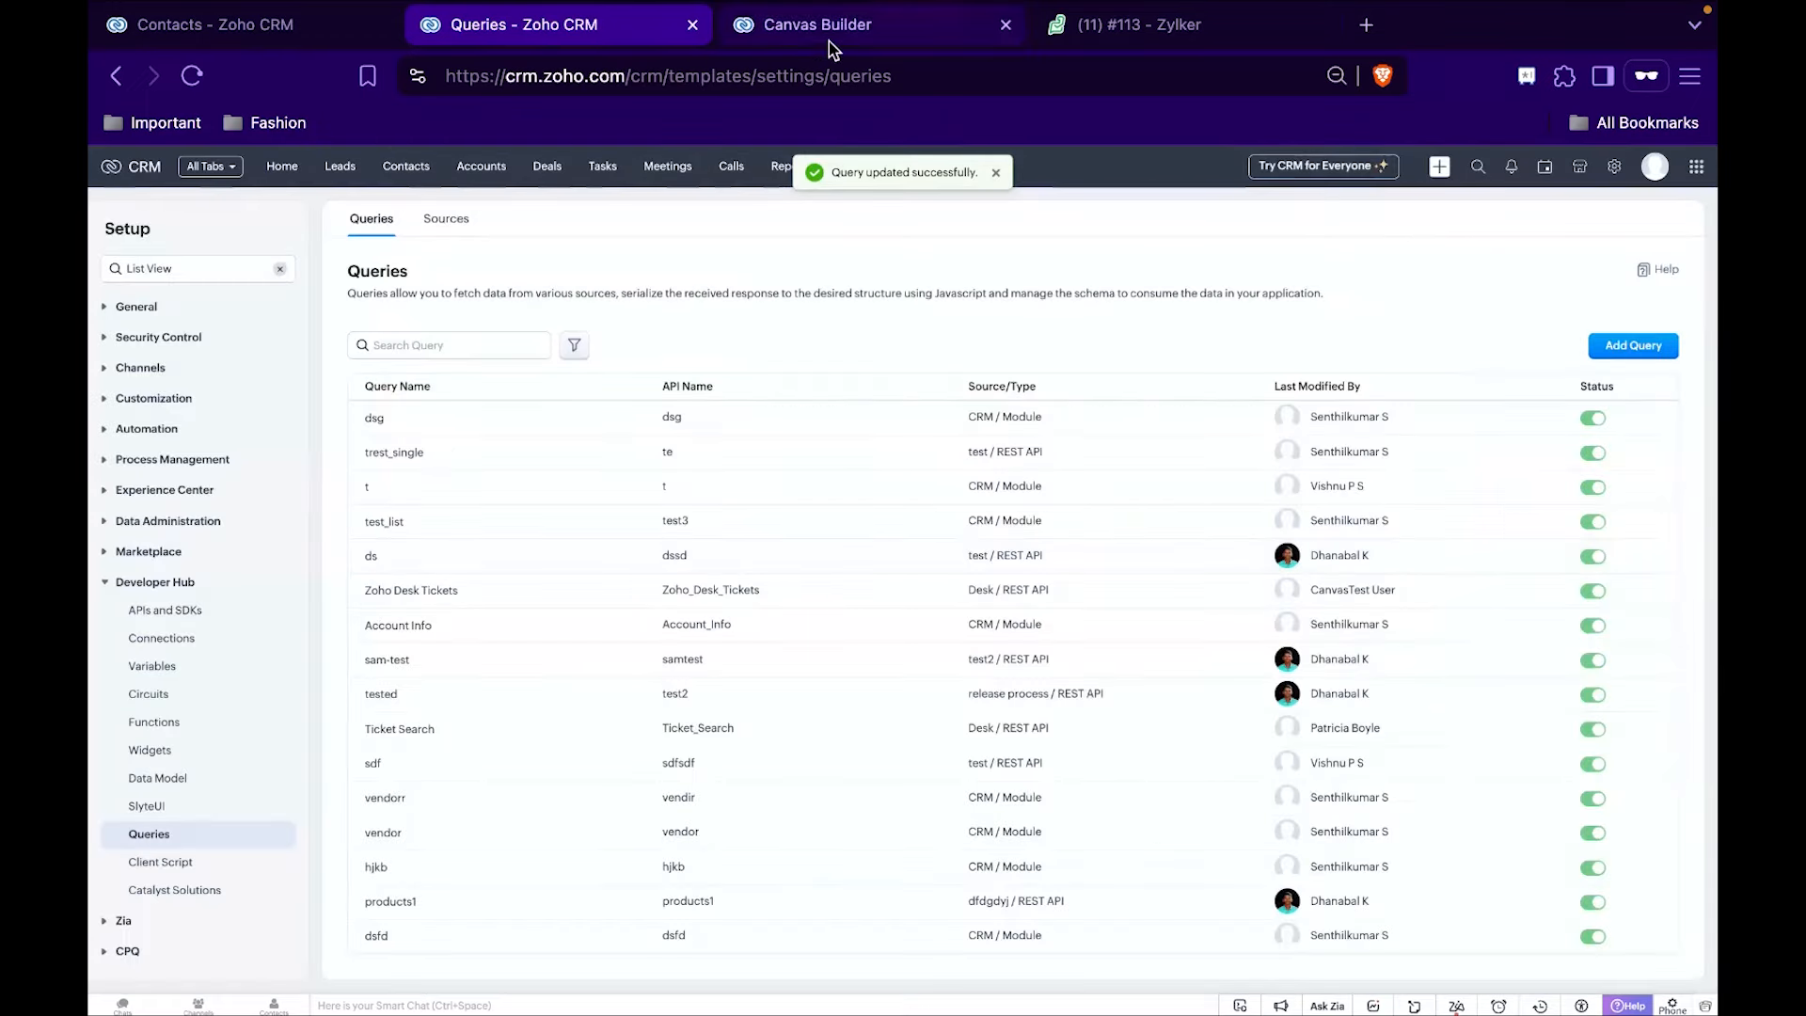
Switch to the Canvas Builder, show its associated queries and collapse the Desk Recent Ticket fields.
left_click(831, 28)
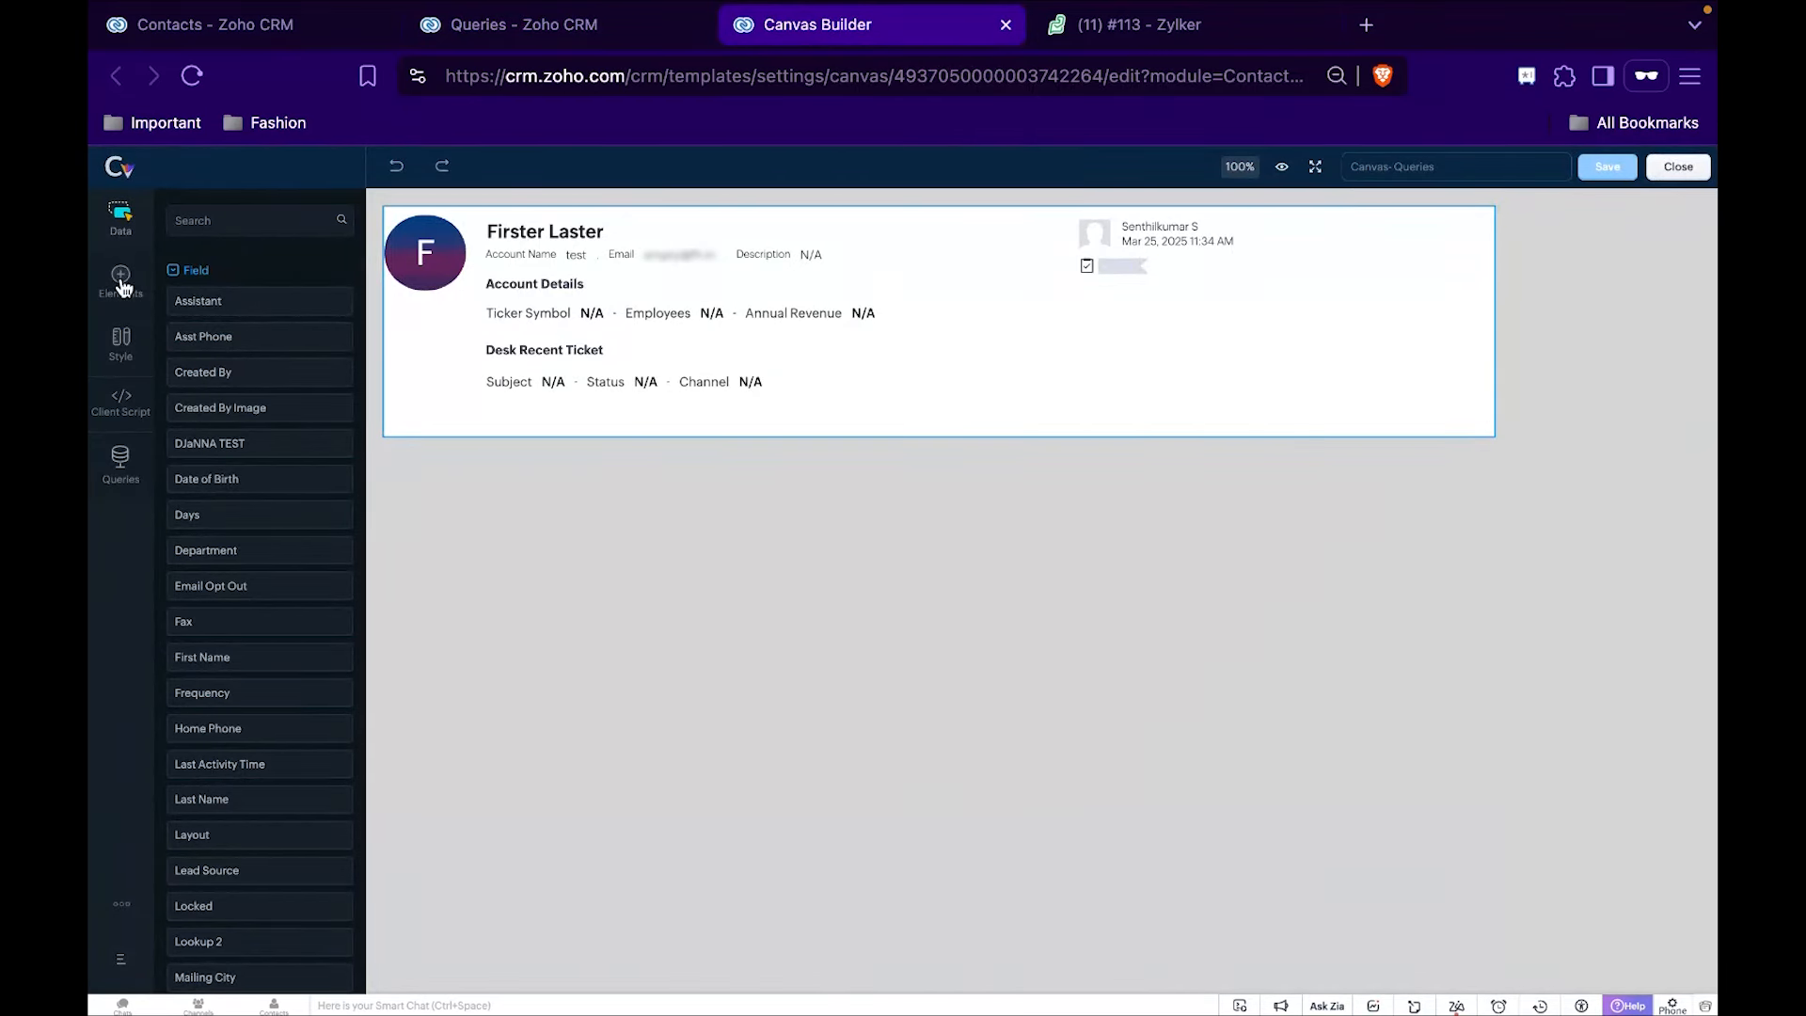
left_click(119, 461)
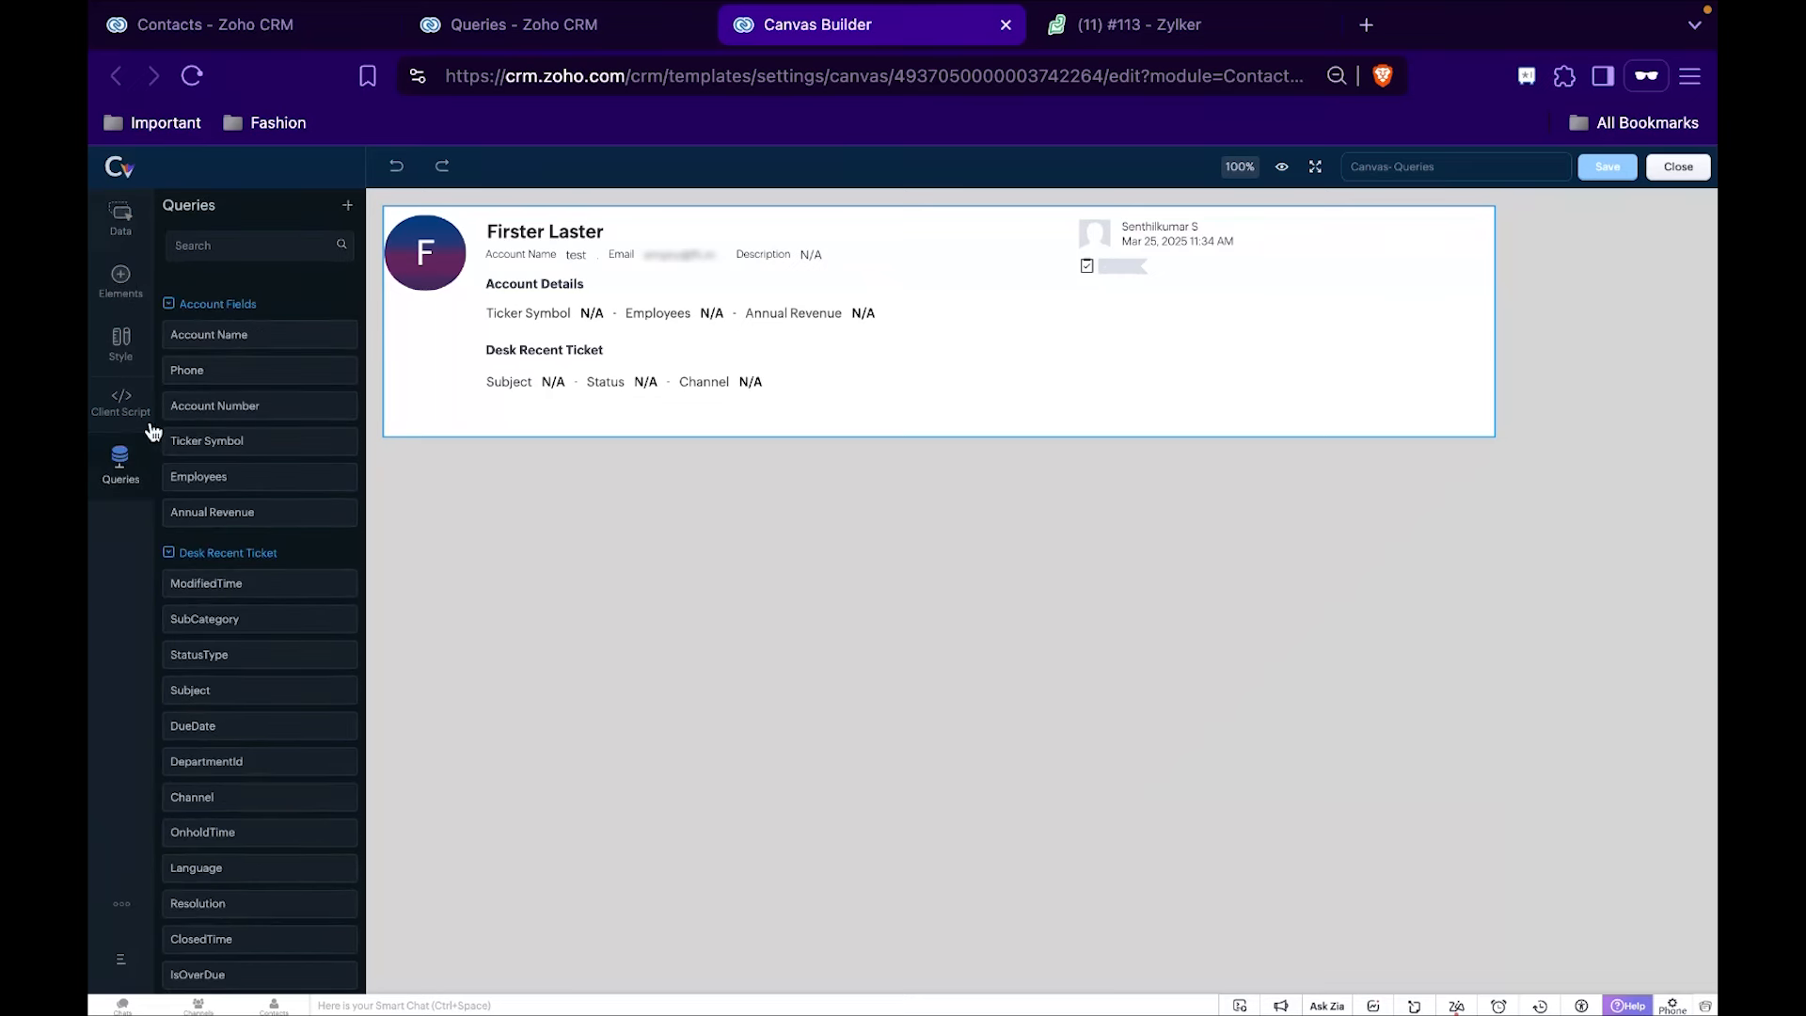
left_click(169, 557)
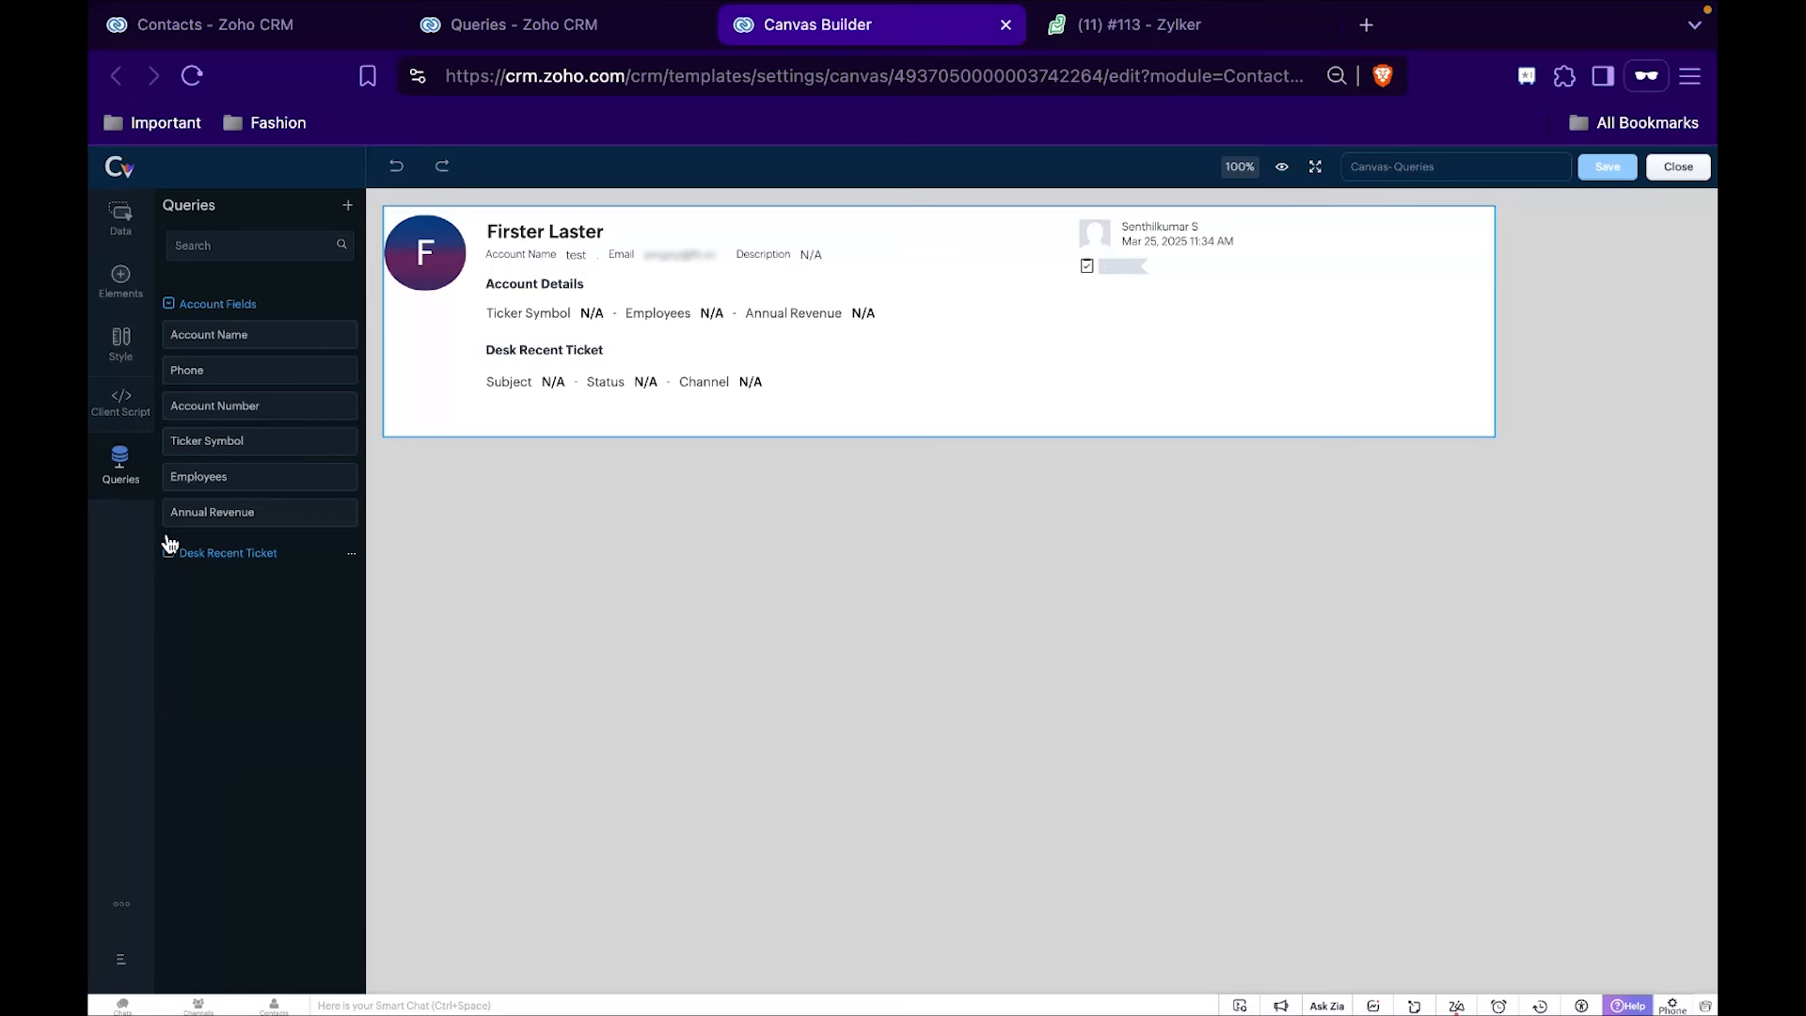
Examine the fields of the Desk Recent Ticket query, close the canvas editor and return to the Contacts list.
left_click(169, 303)
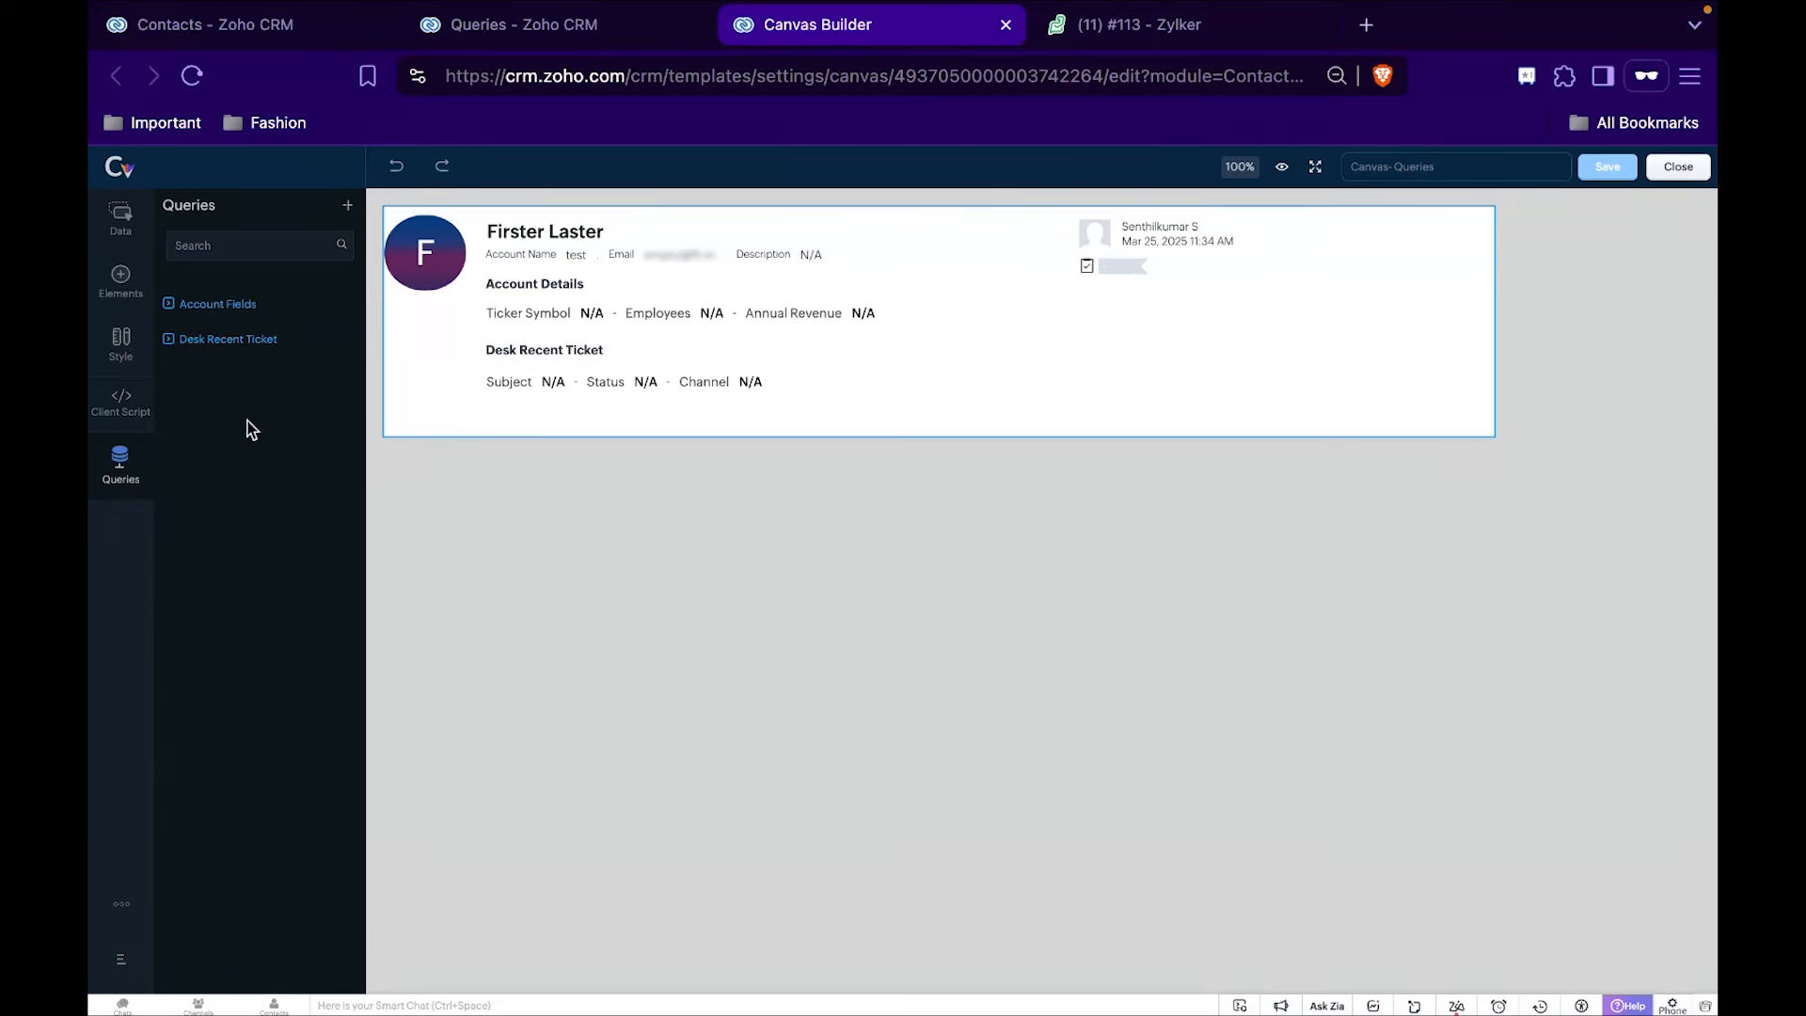
left_click(170, 340)
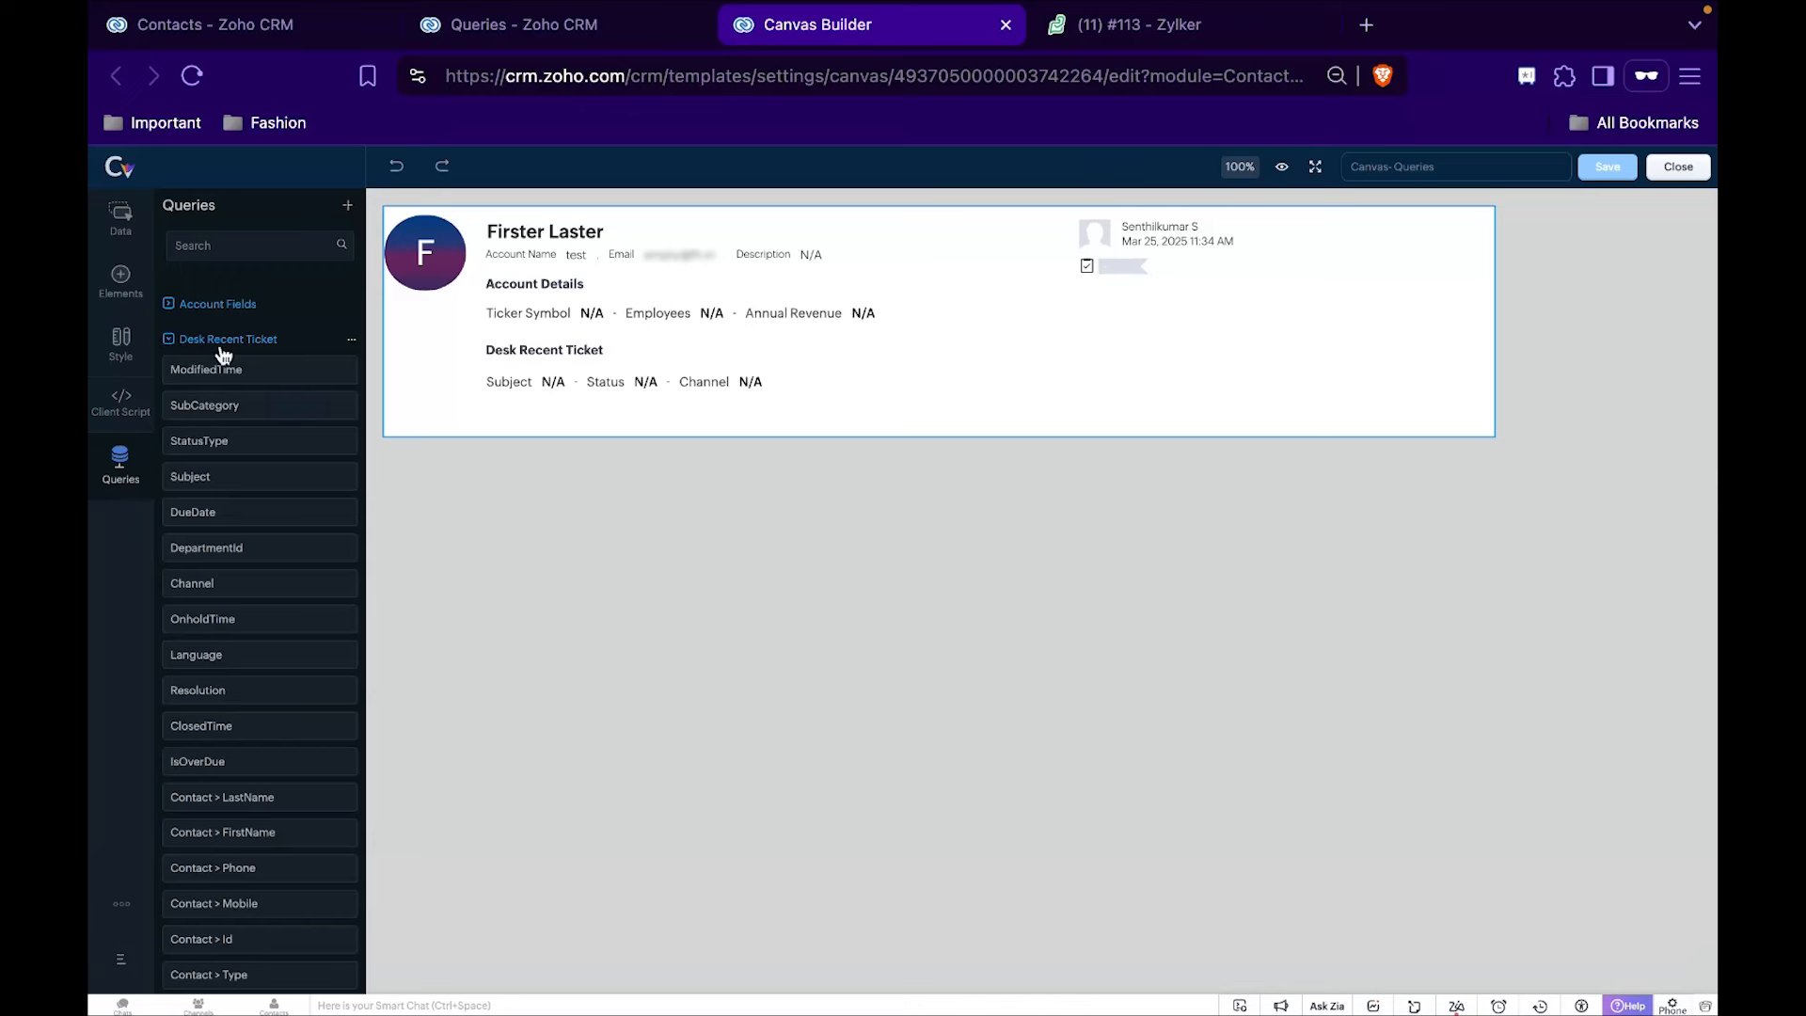
scroll(255, 494, "down", 1)
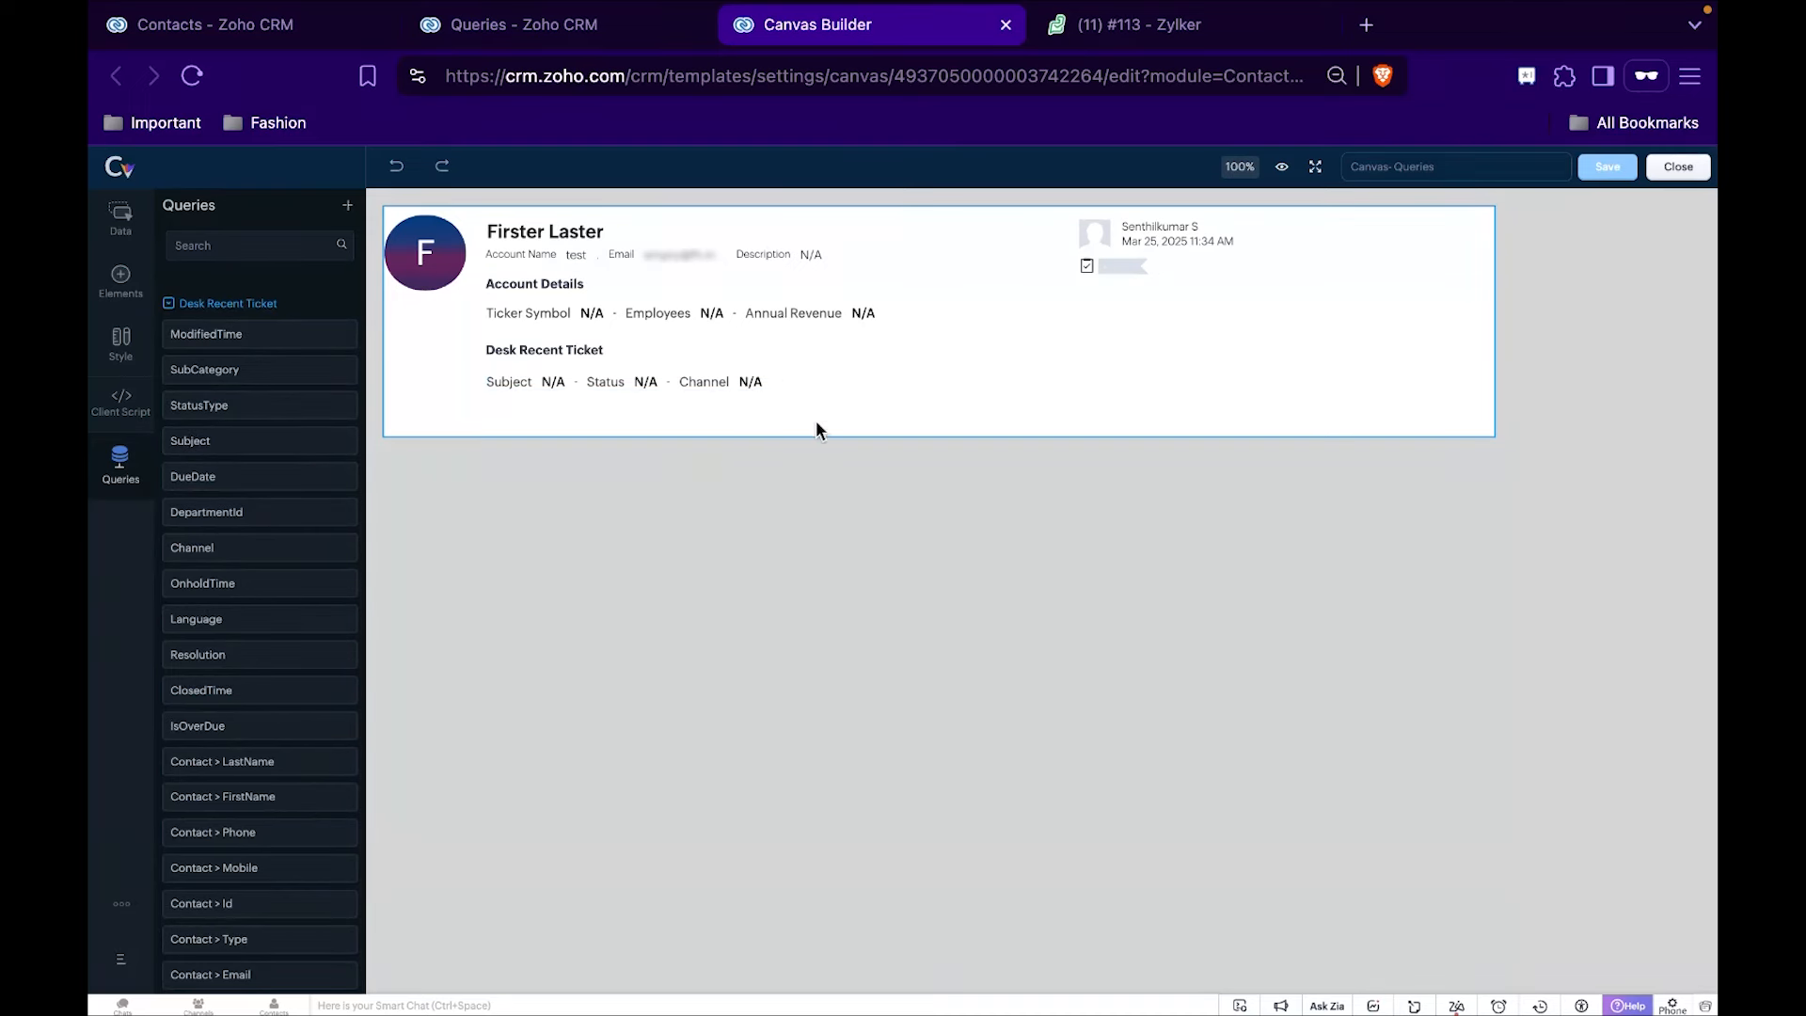
left_click(1677, 168)
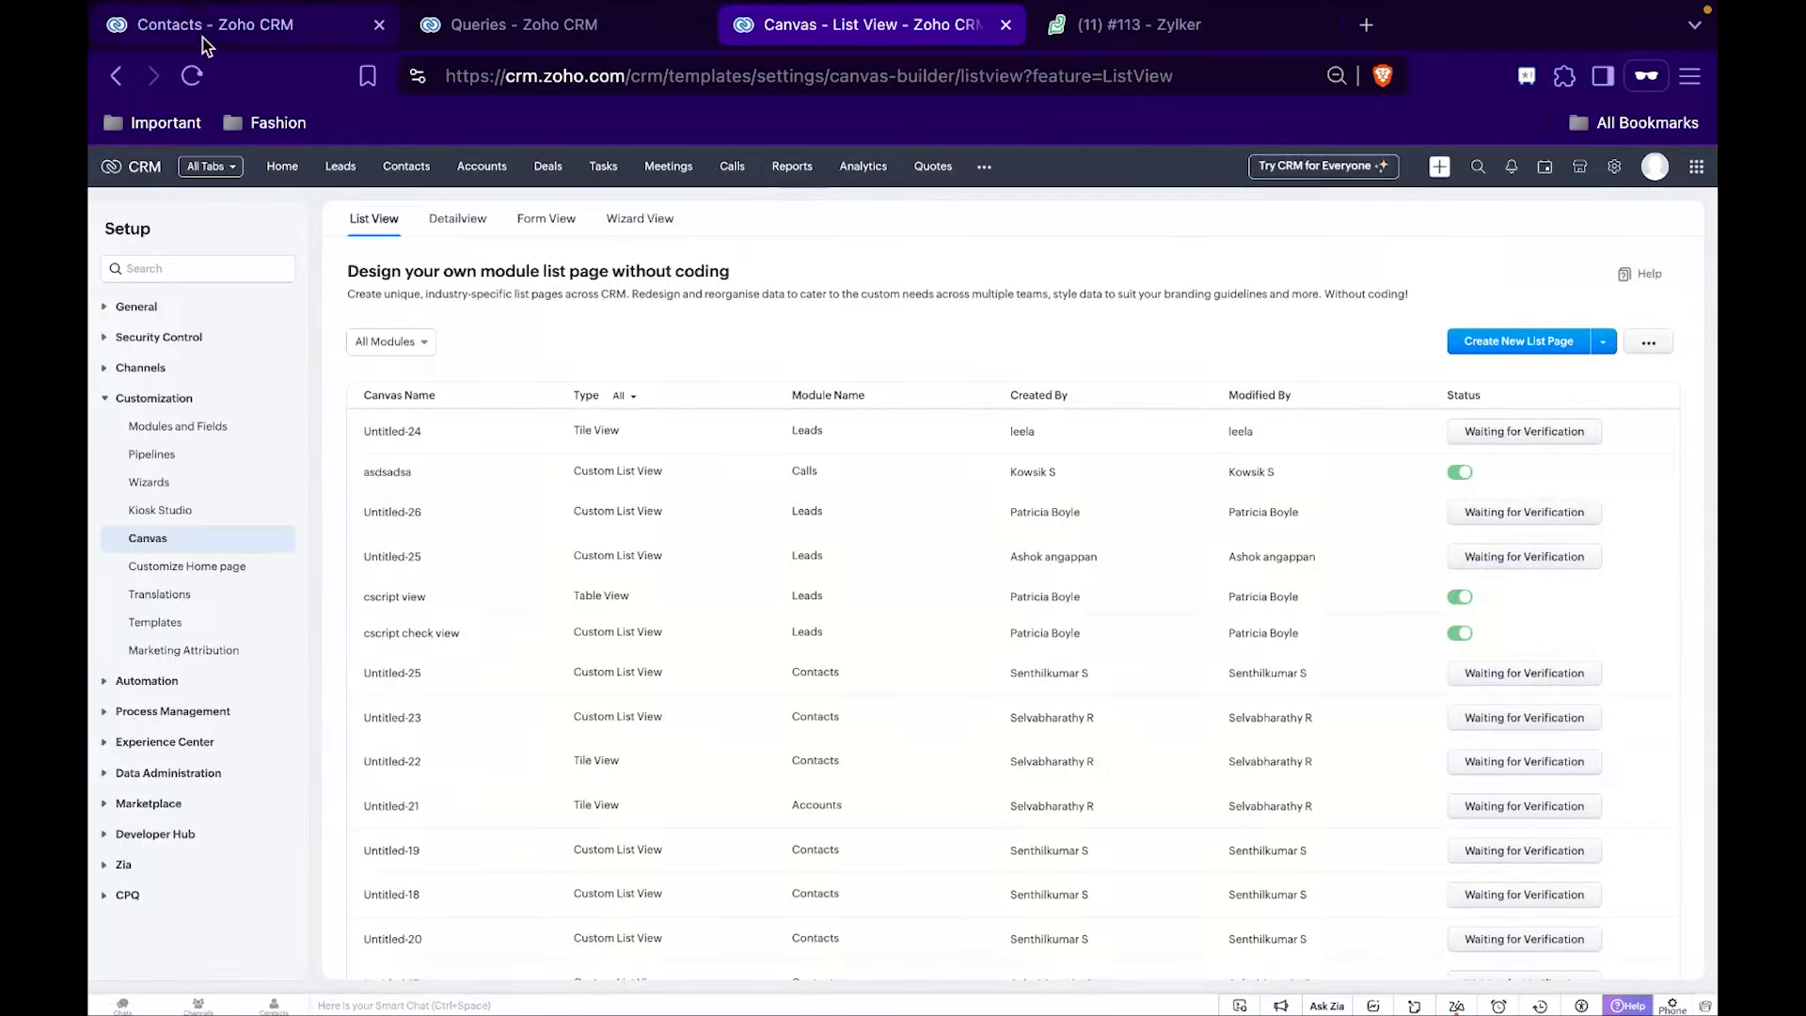
left_click(201, 36)
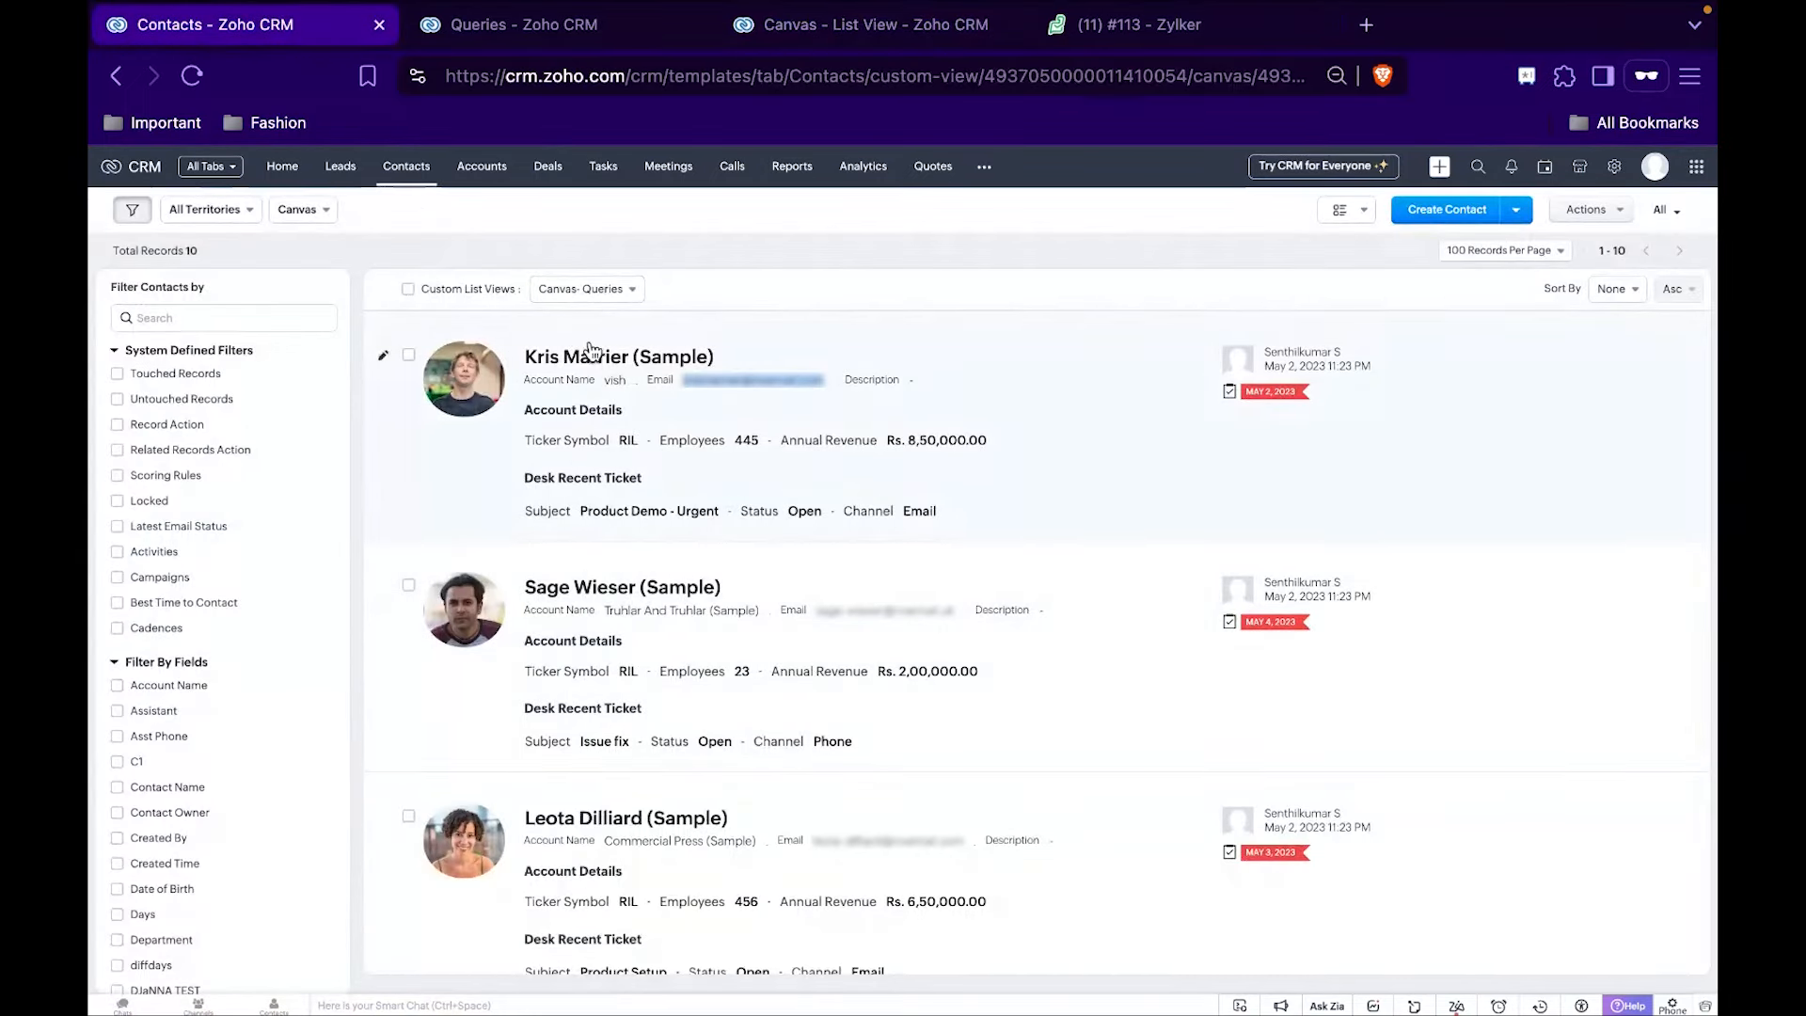
Open a new ticket form in Zoho Desk and copy the Morlong Associates contact's email address from the CRM Contacts list.
left_click(1135, 28)
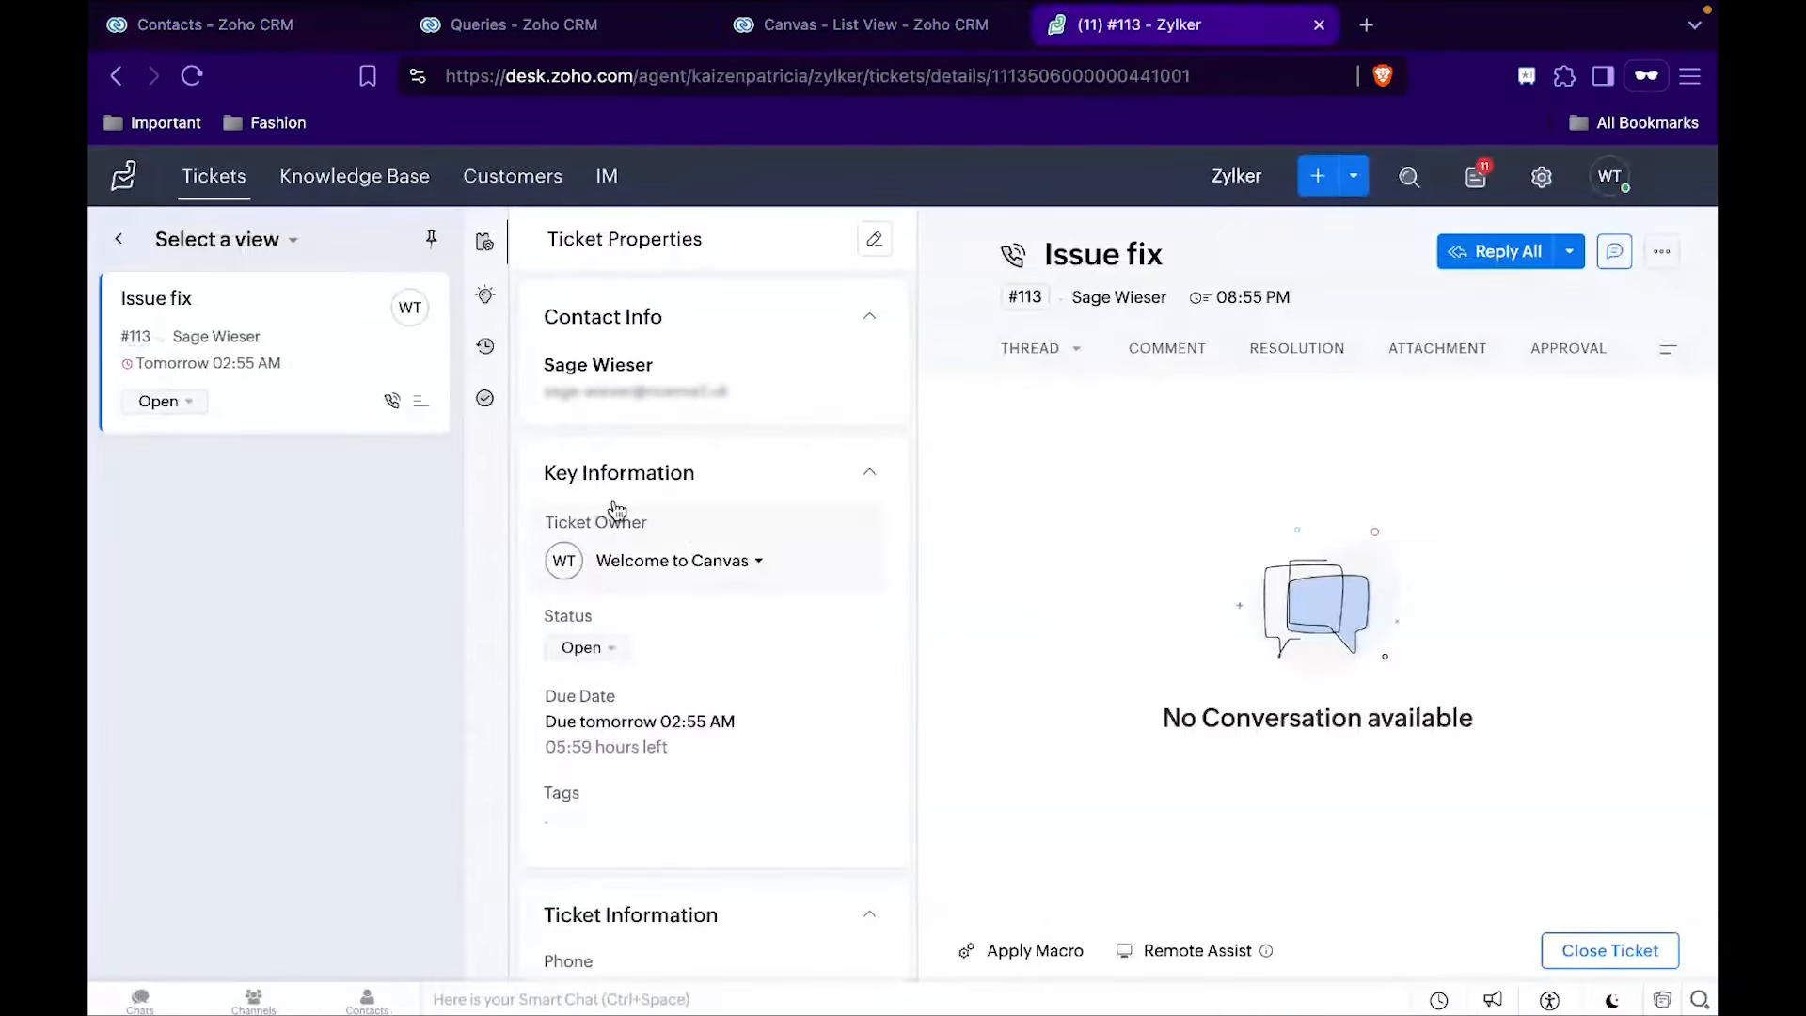
left_click(1317, 175)
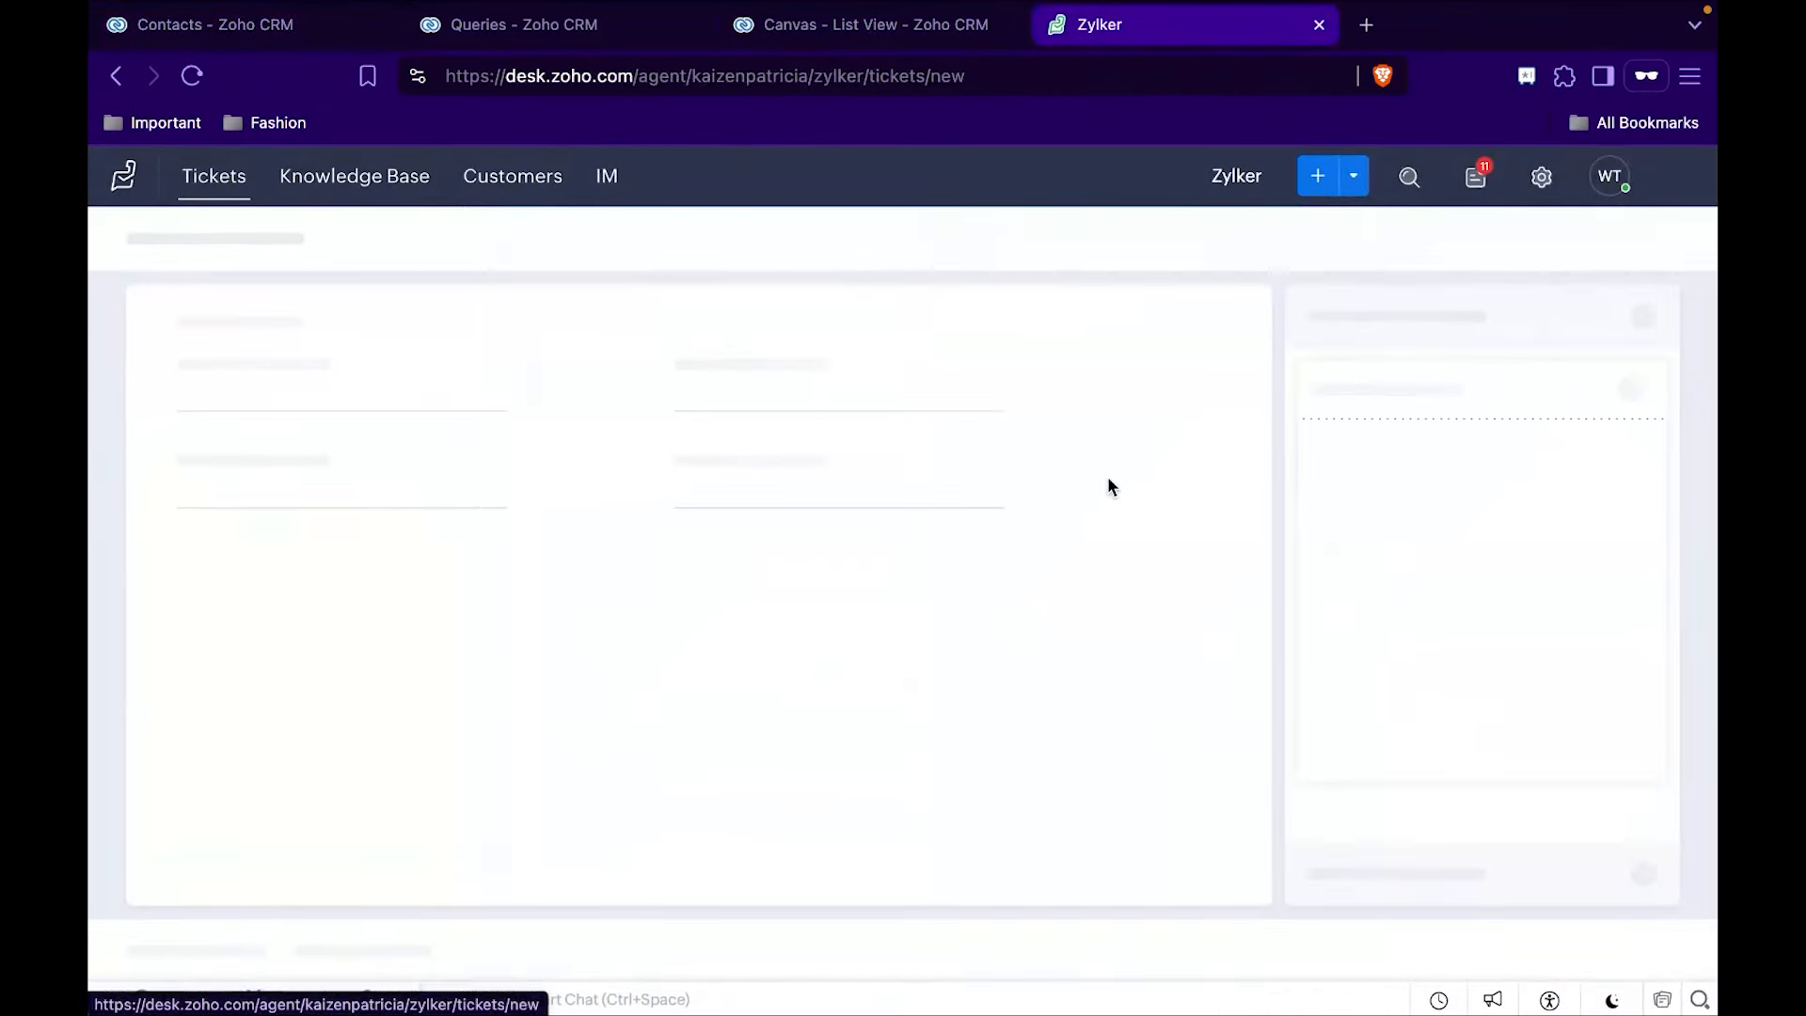
left_click(197, 25)
scroll(585, 448, "down", 2)
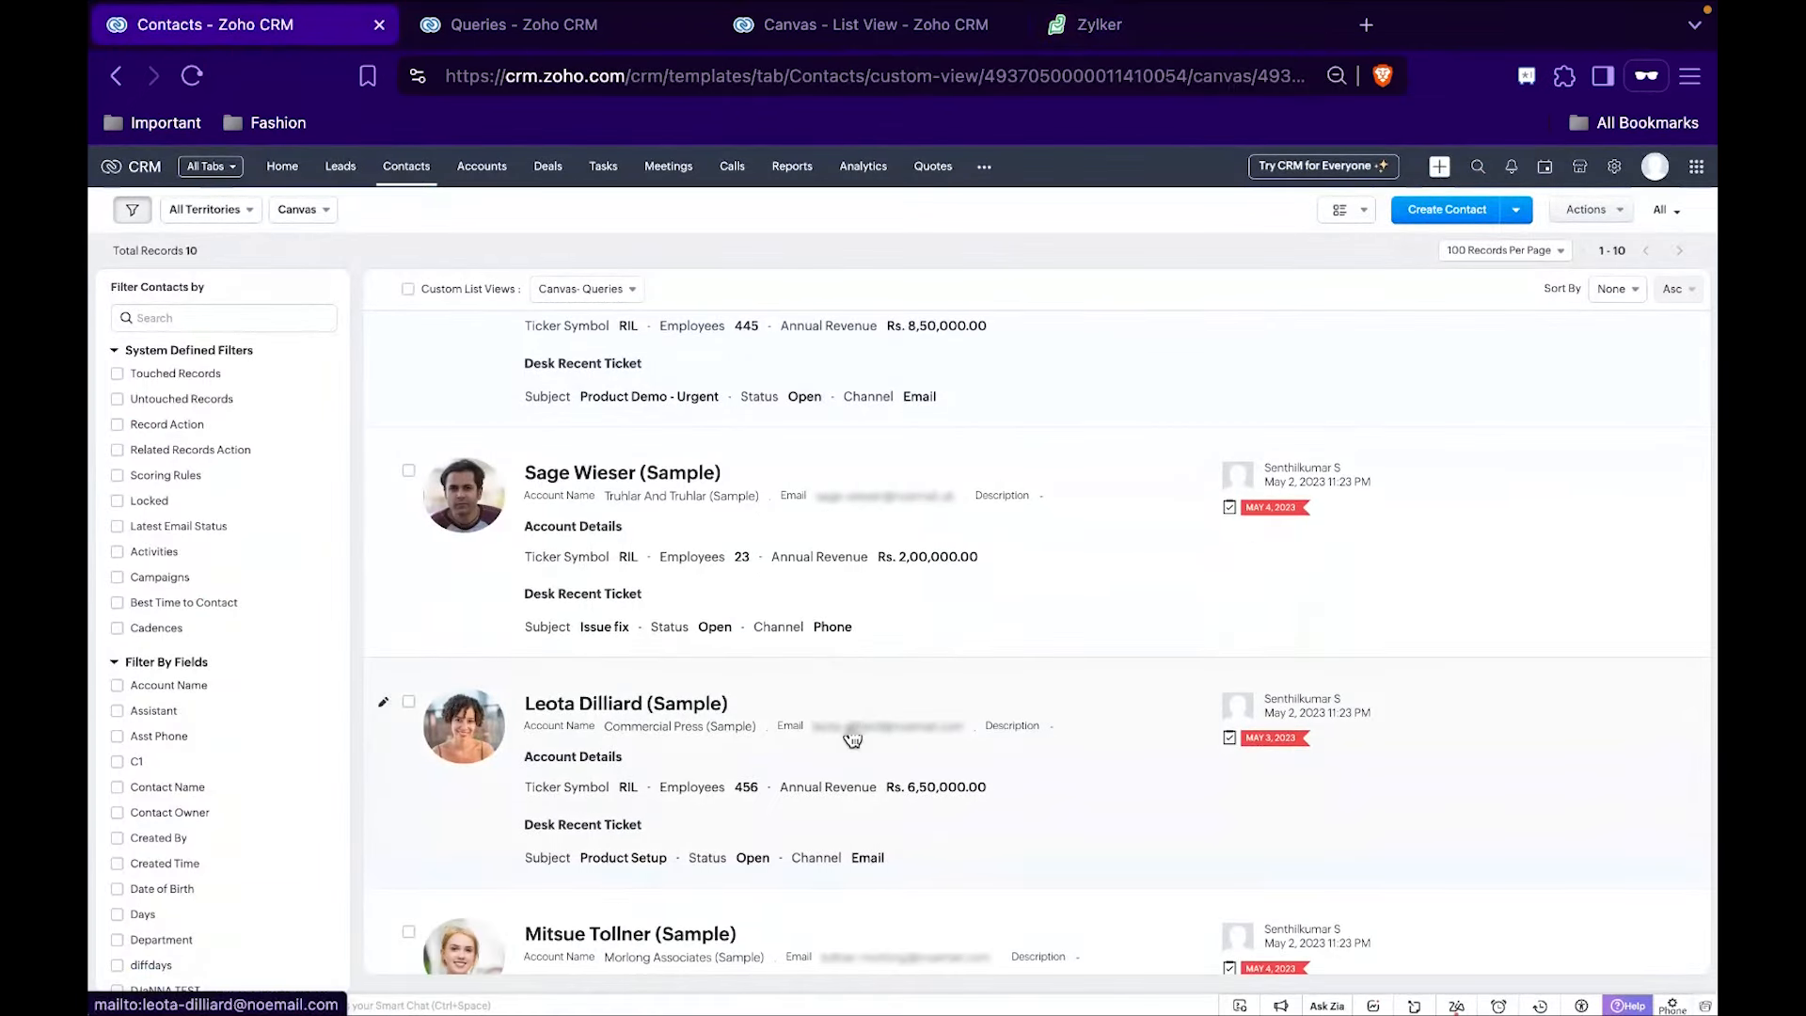
right_click(852, 737)
left_click(903, 737)
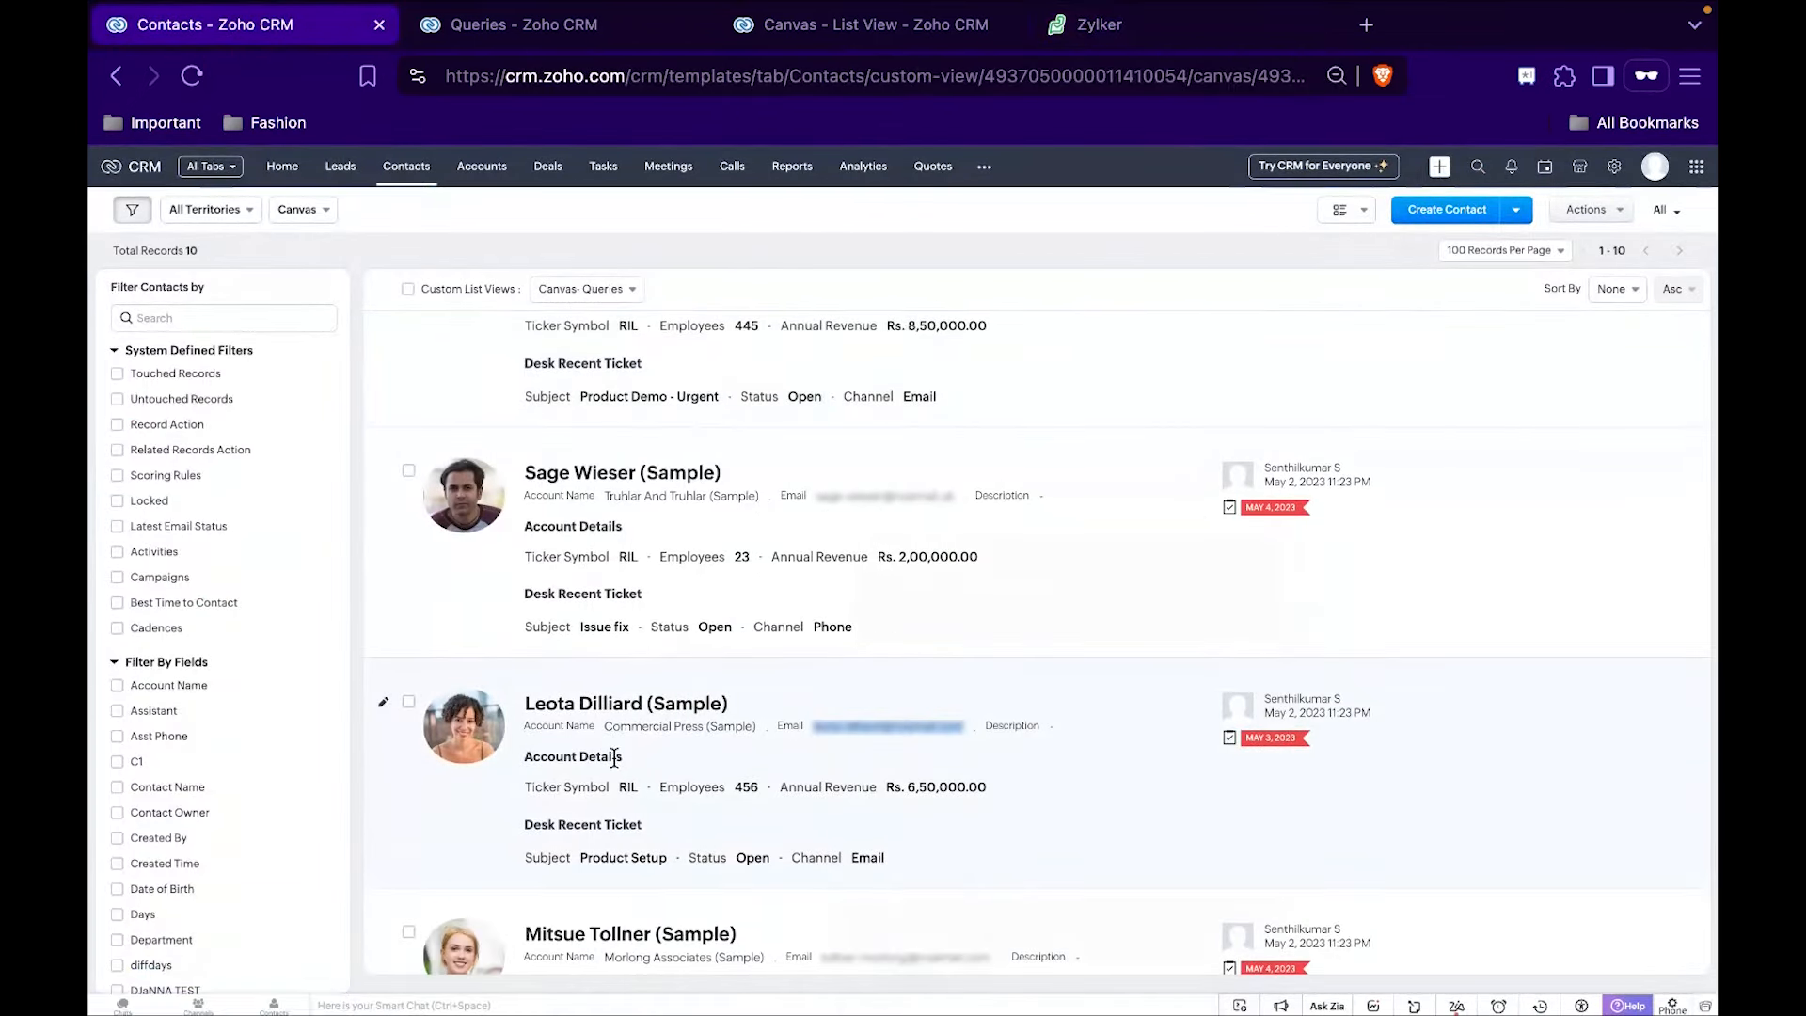
scroll(656, 785, "down", 3)
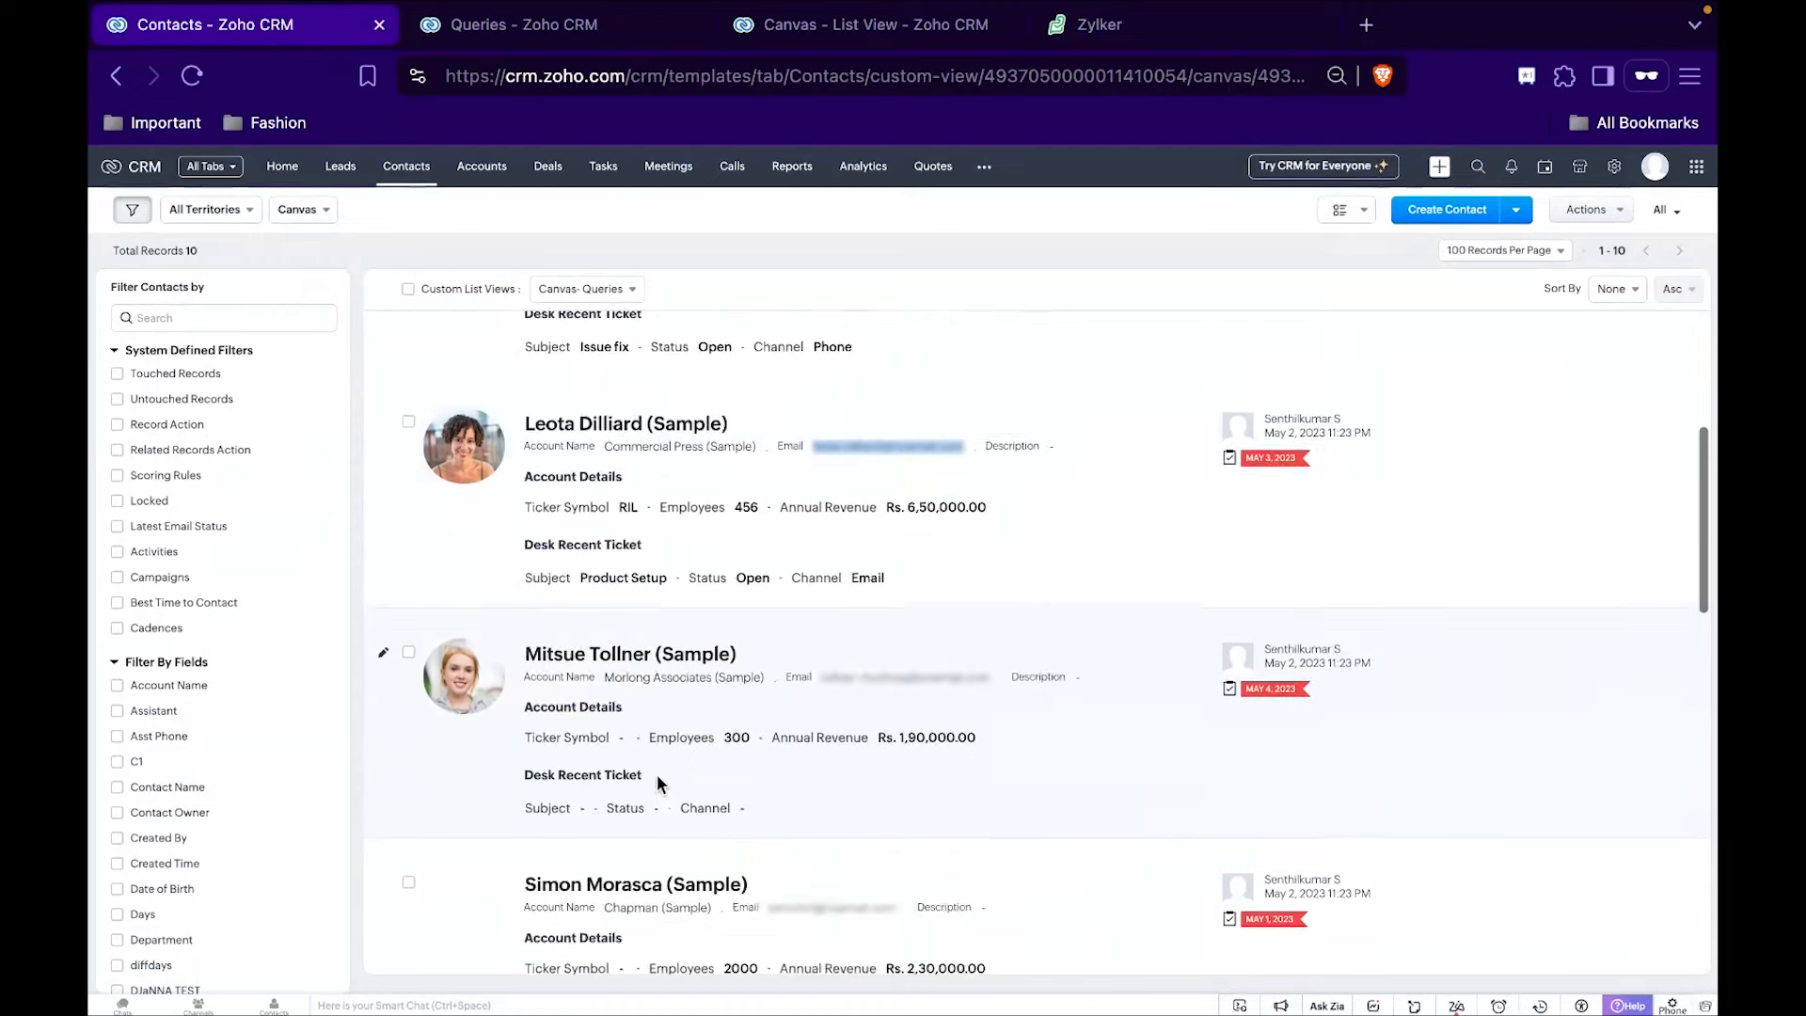
right_click(890, 688)
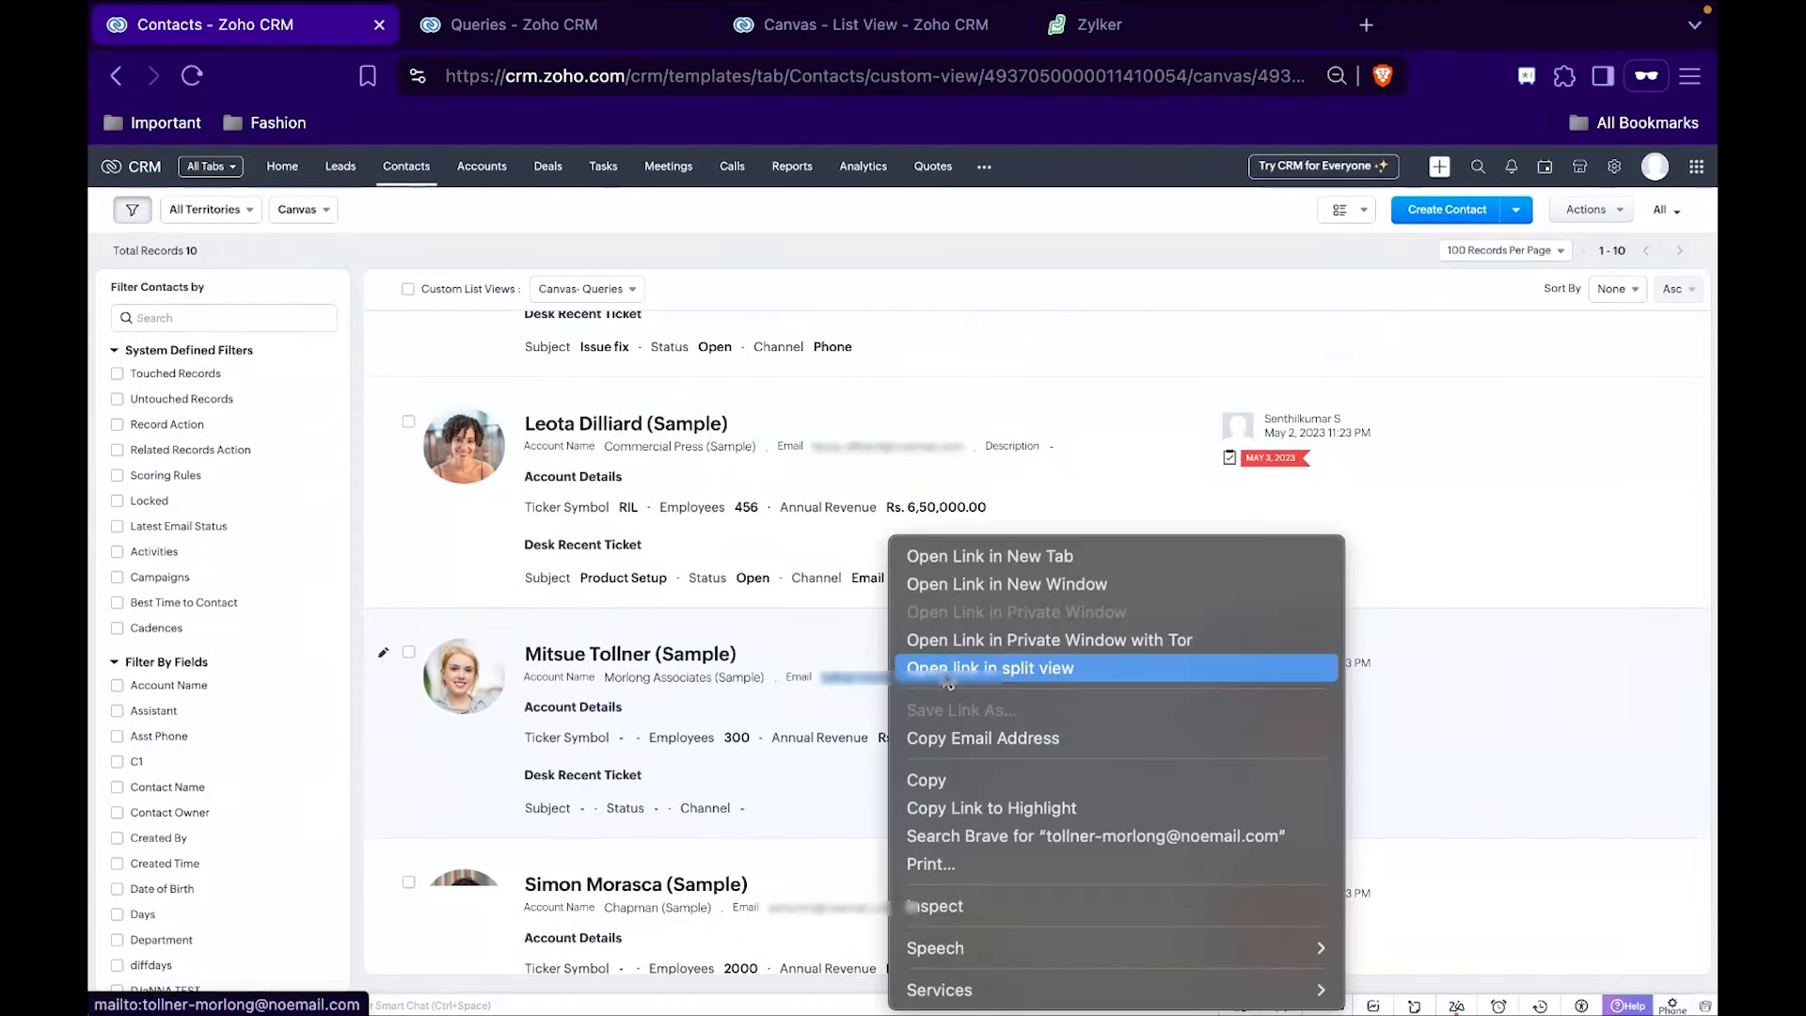
left_click(950, 737)
In the Zoho Desk ticket form, enter the copied email, choose the matching contact and set the subject to Issue Fix.
left_click(1174, 28)
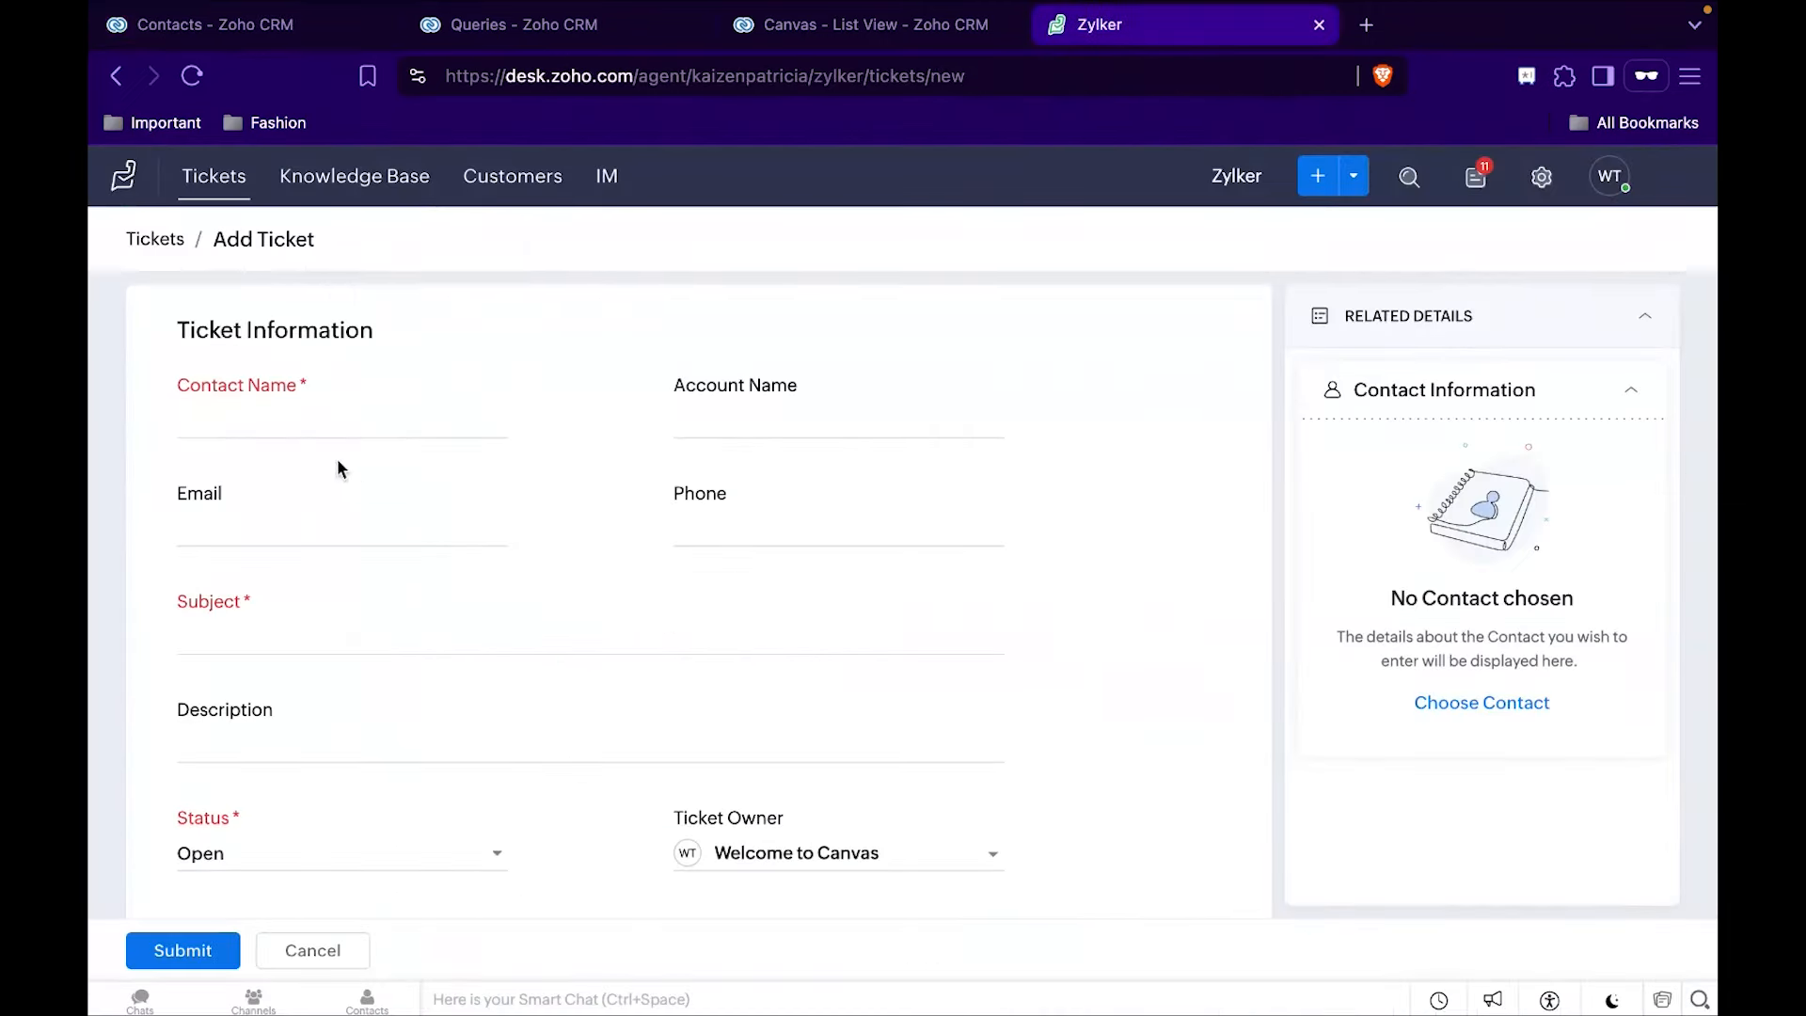
left_click(244, 534)
key("ctrl+v")
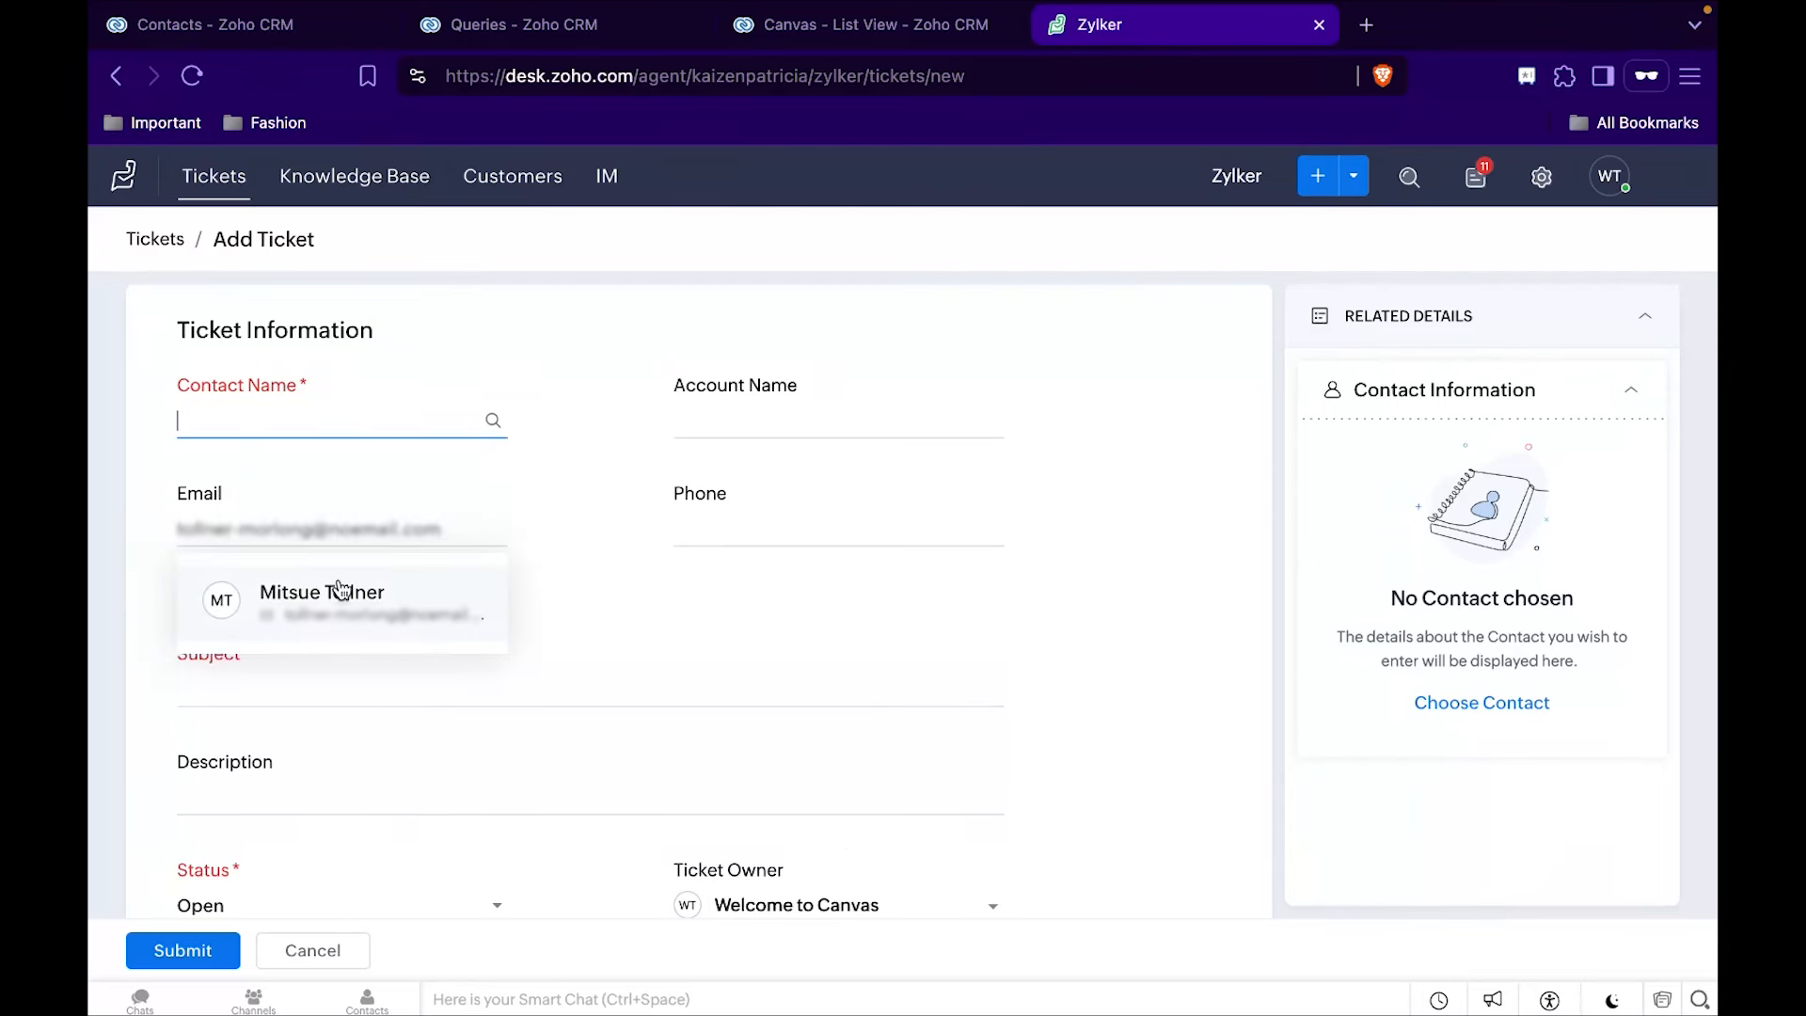
left_click(342, 584)
left_click(327, 645)
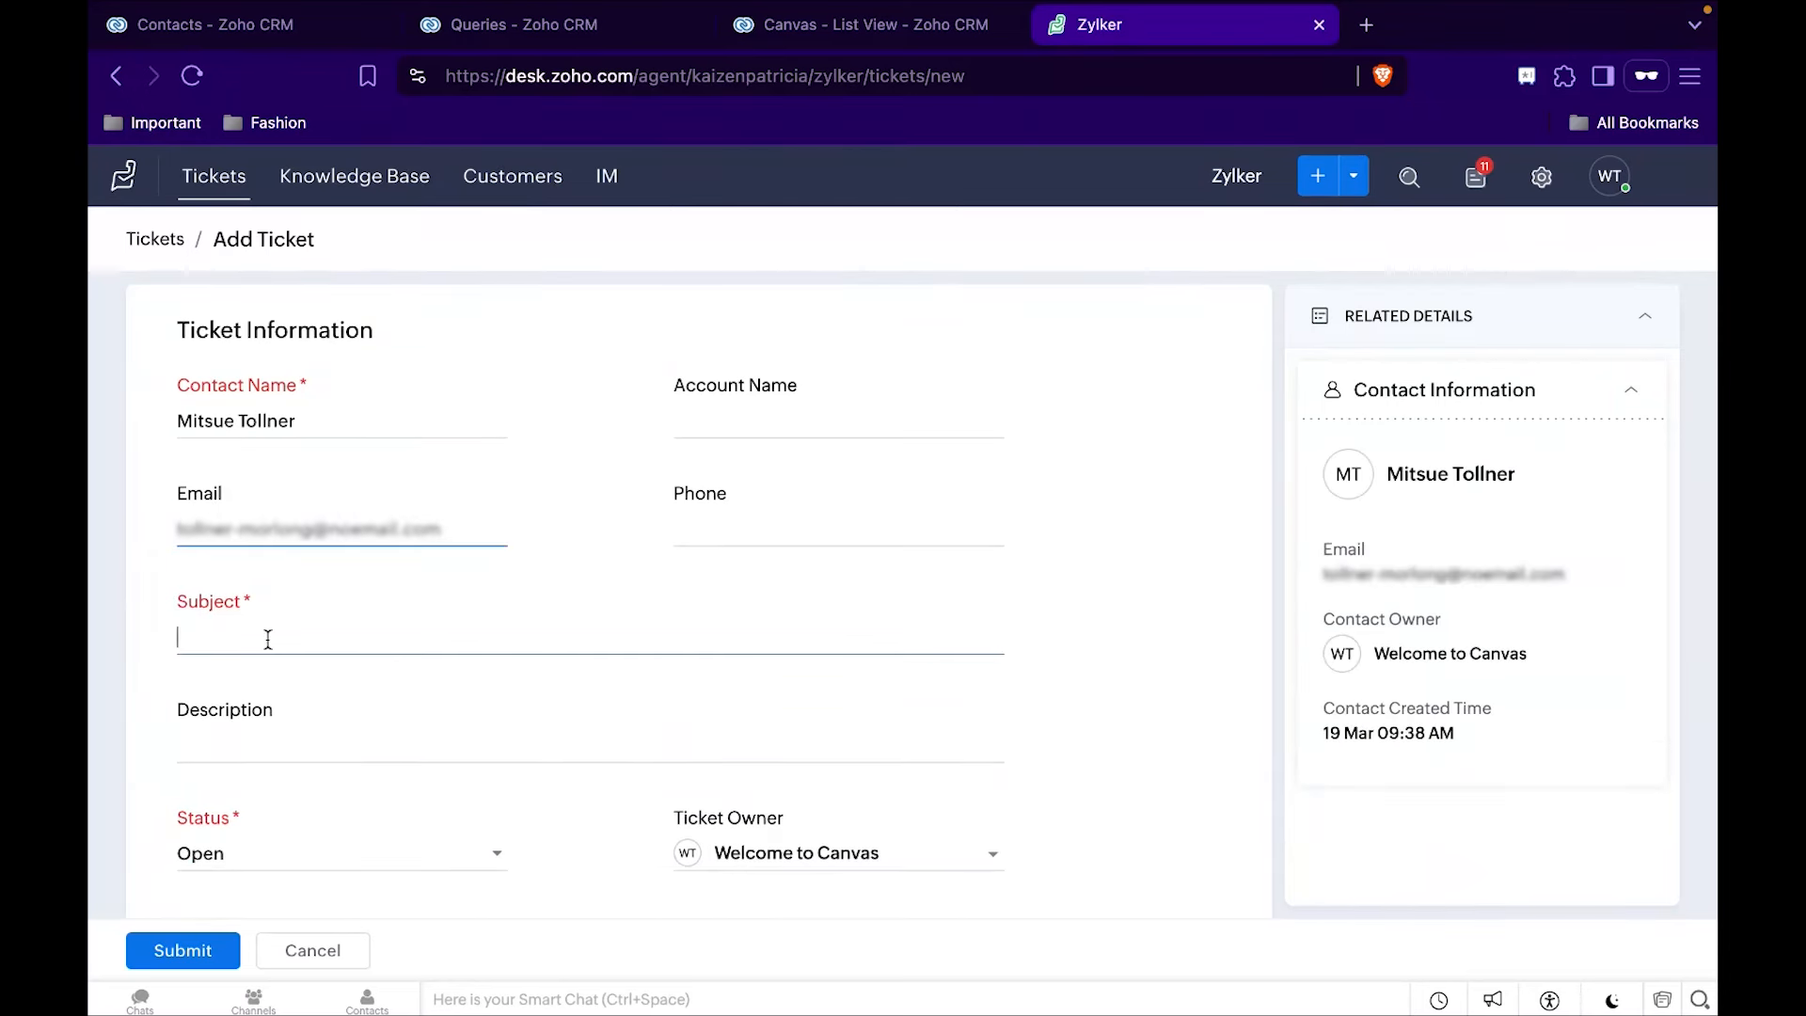
type("Issue Fix")
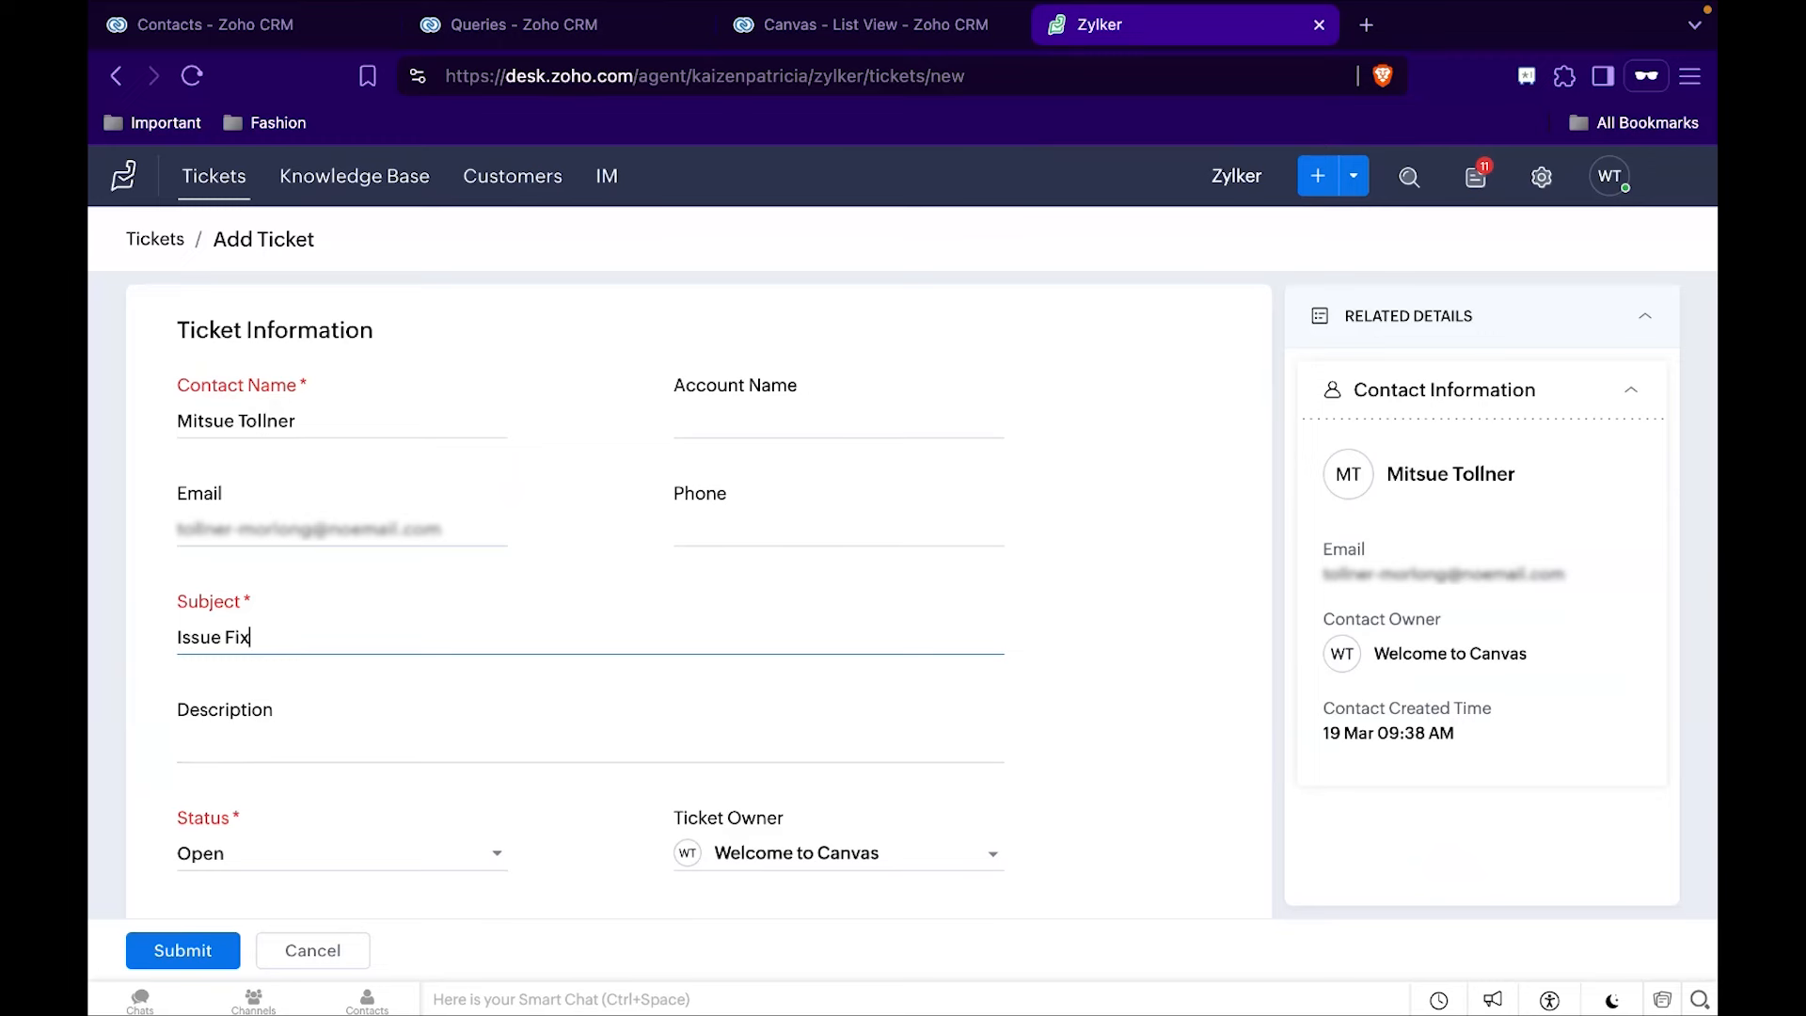
Set the ticket's priority to High and its channel to Email, and submit the ticket.
scroll(448, 737, "down", 6)
scroll(448, 737, "up", 3)
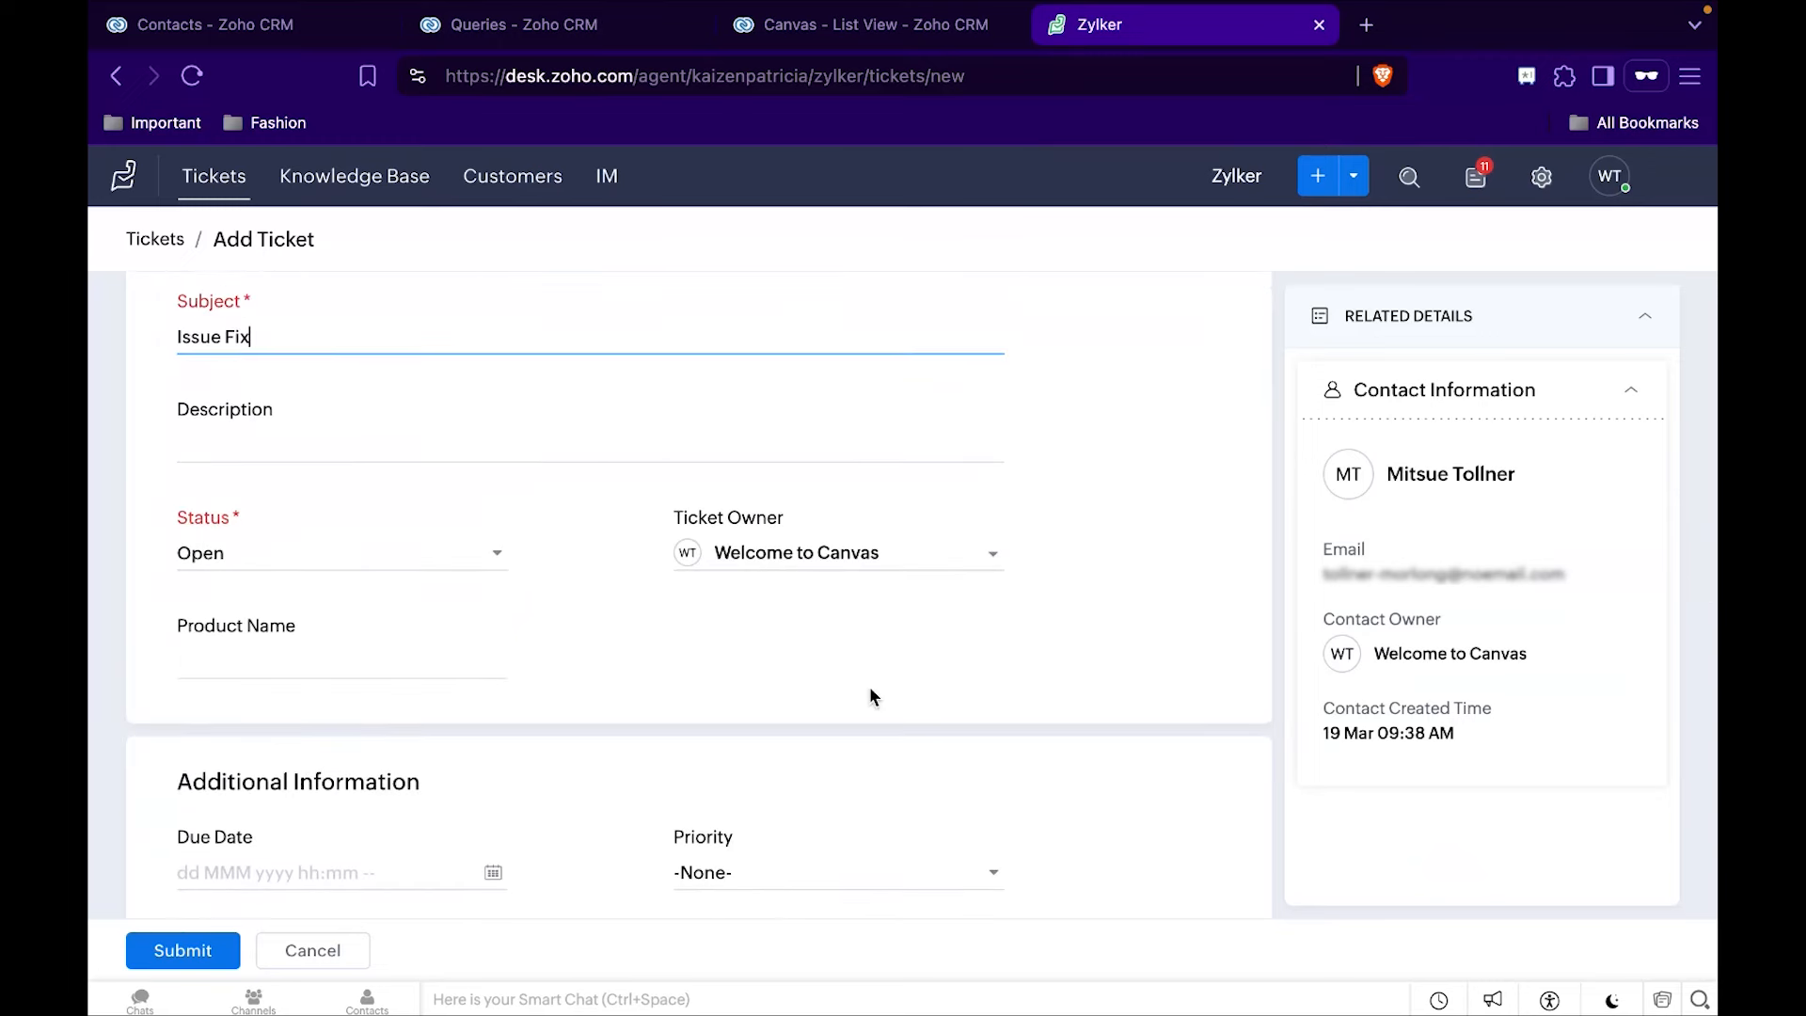
scroll(873, 697, "down", 3)
left_click(725, 596)
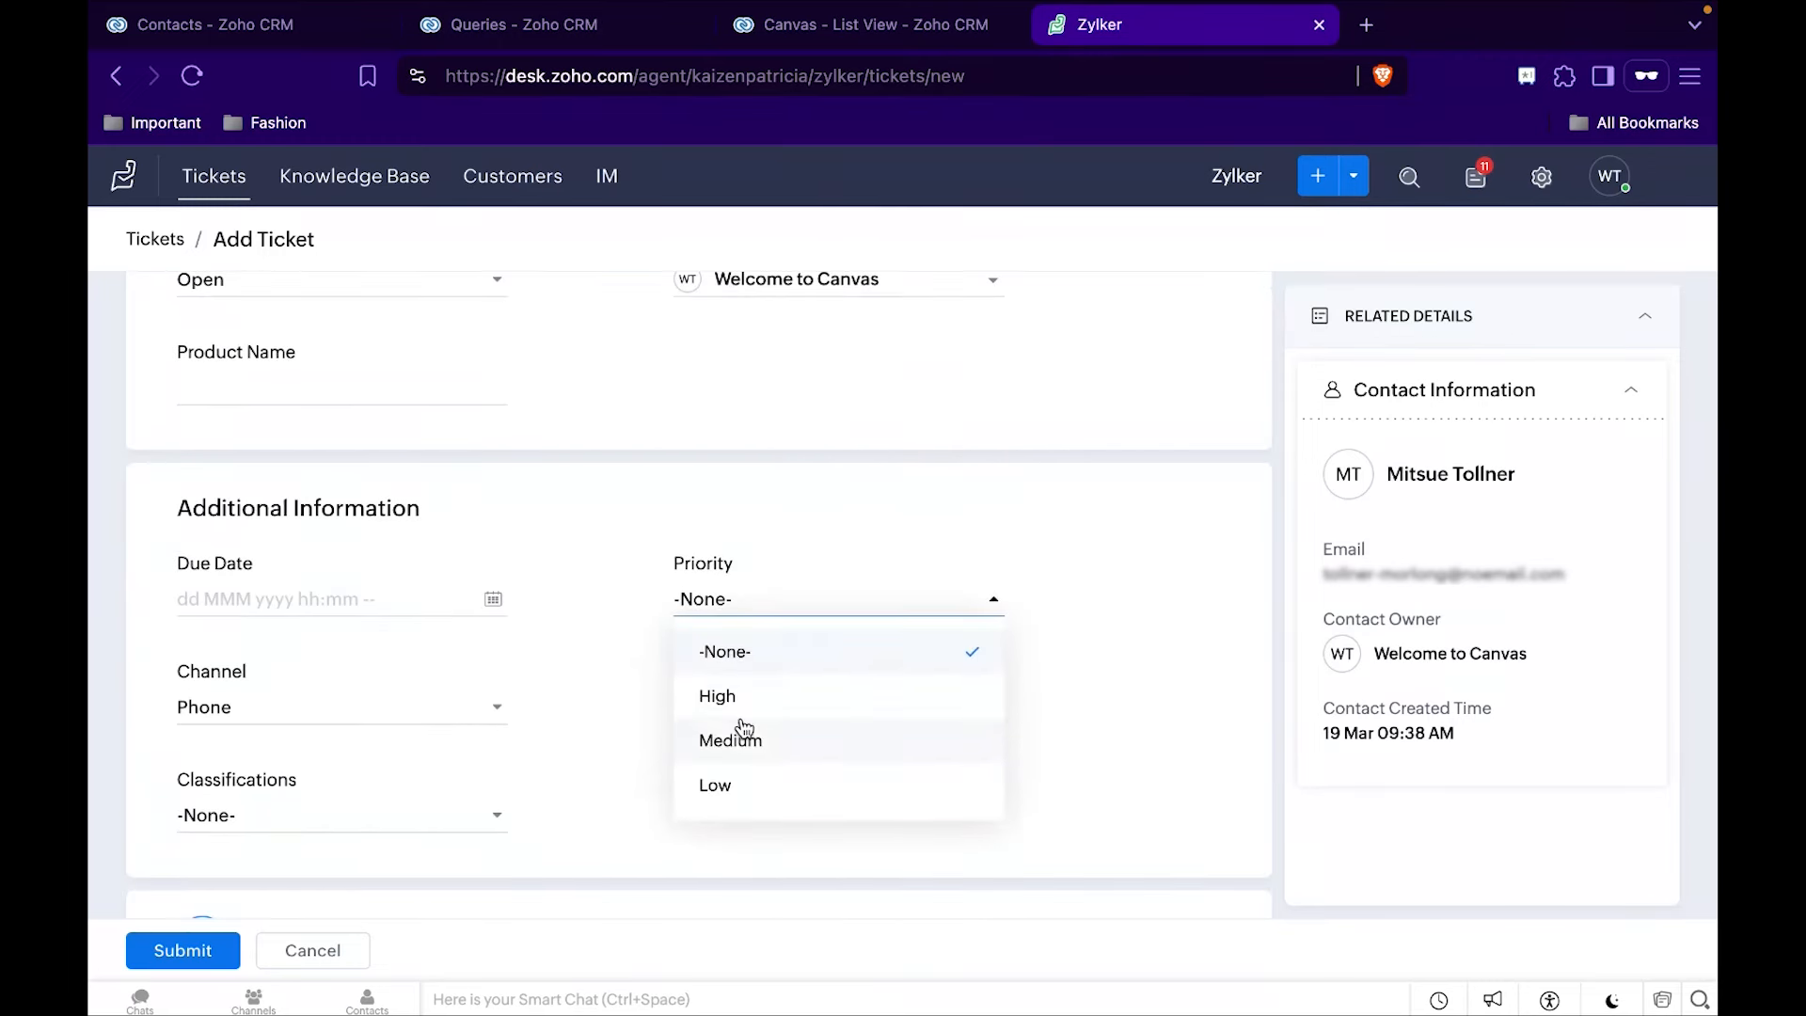
left_click(724, 696)
left_click(250, 712)
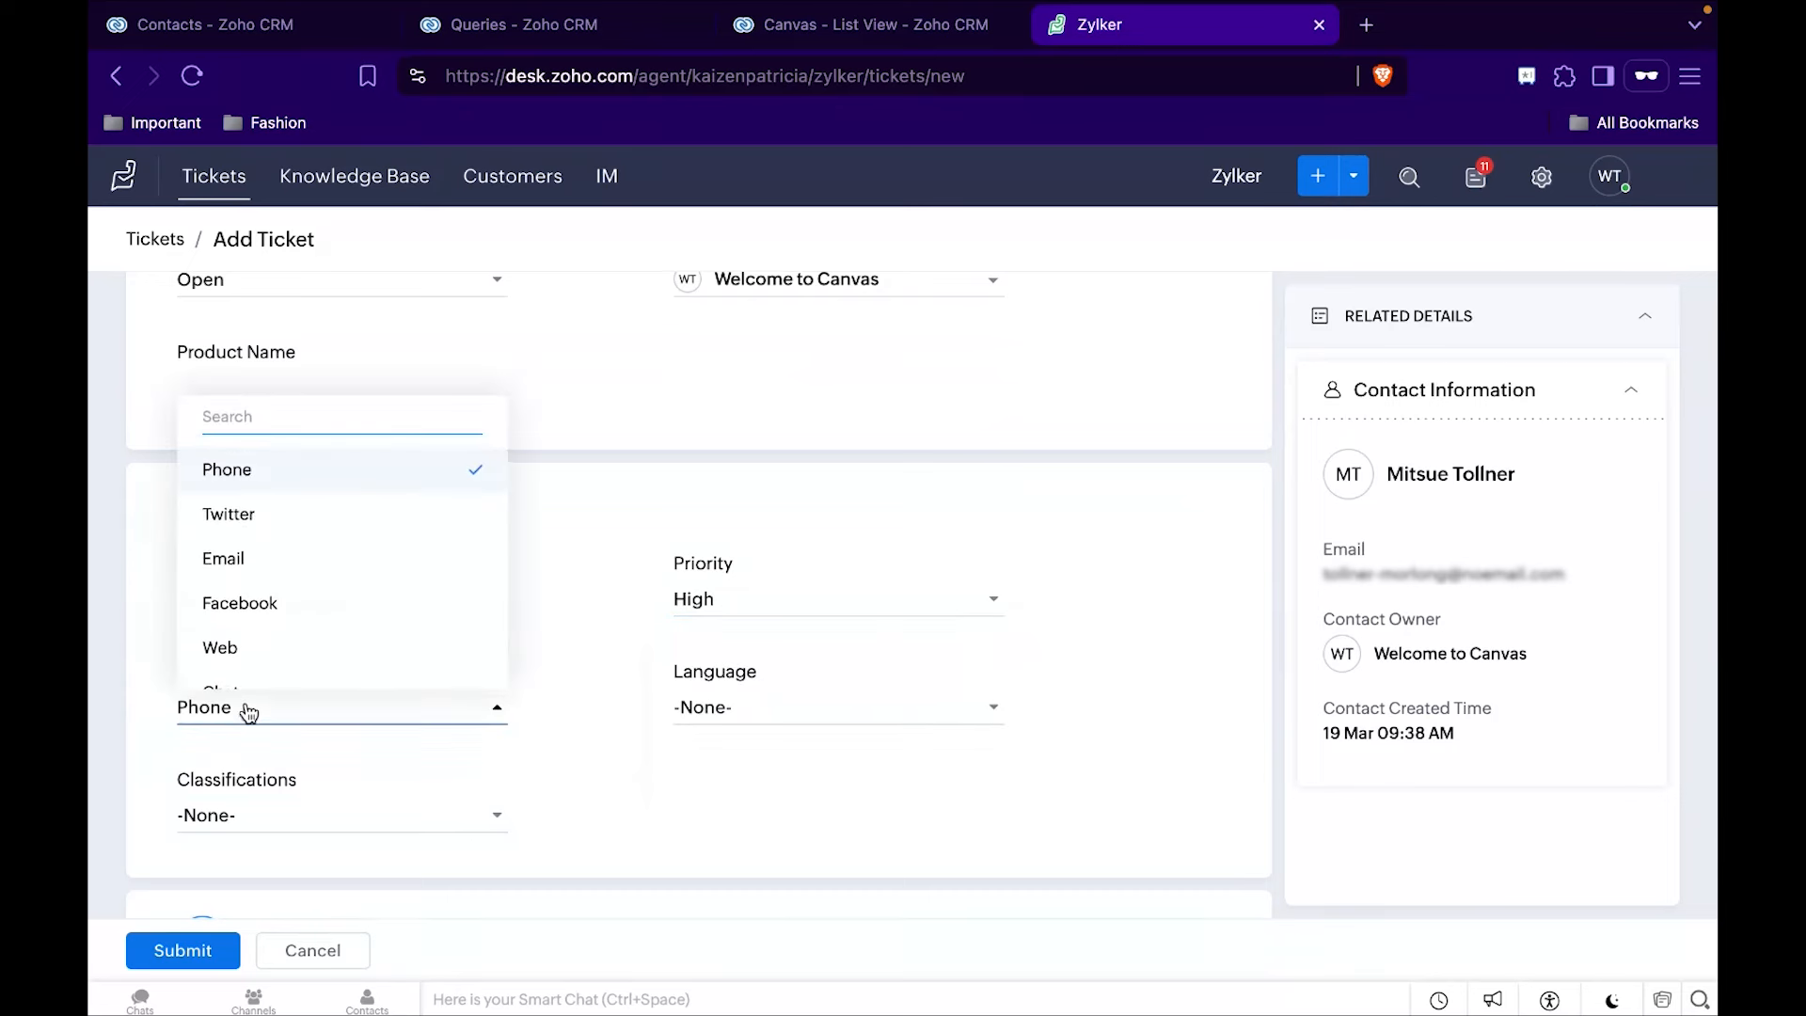
scroll(235, 565, "down", 1)
left_click(229, 530)
scroll(625, 556, "down", 2)
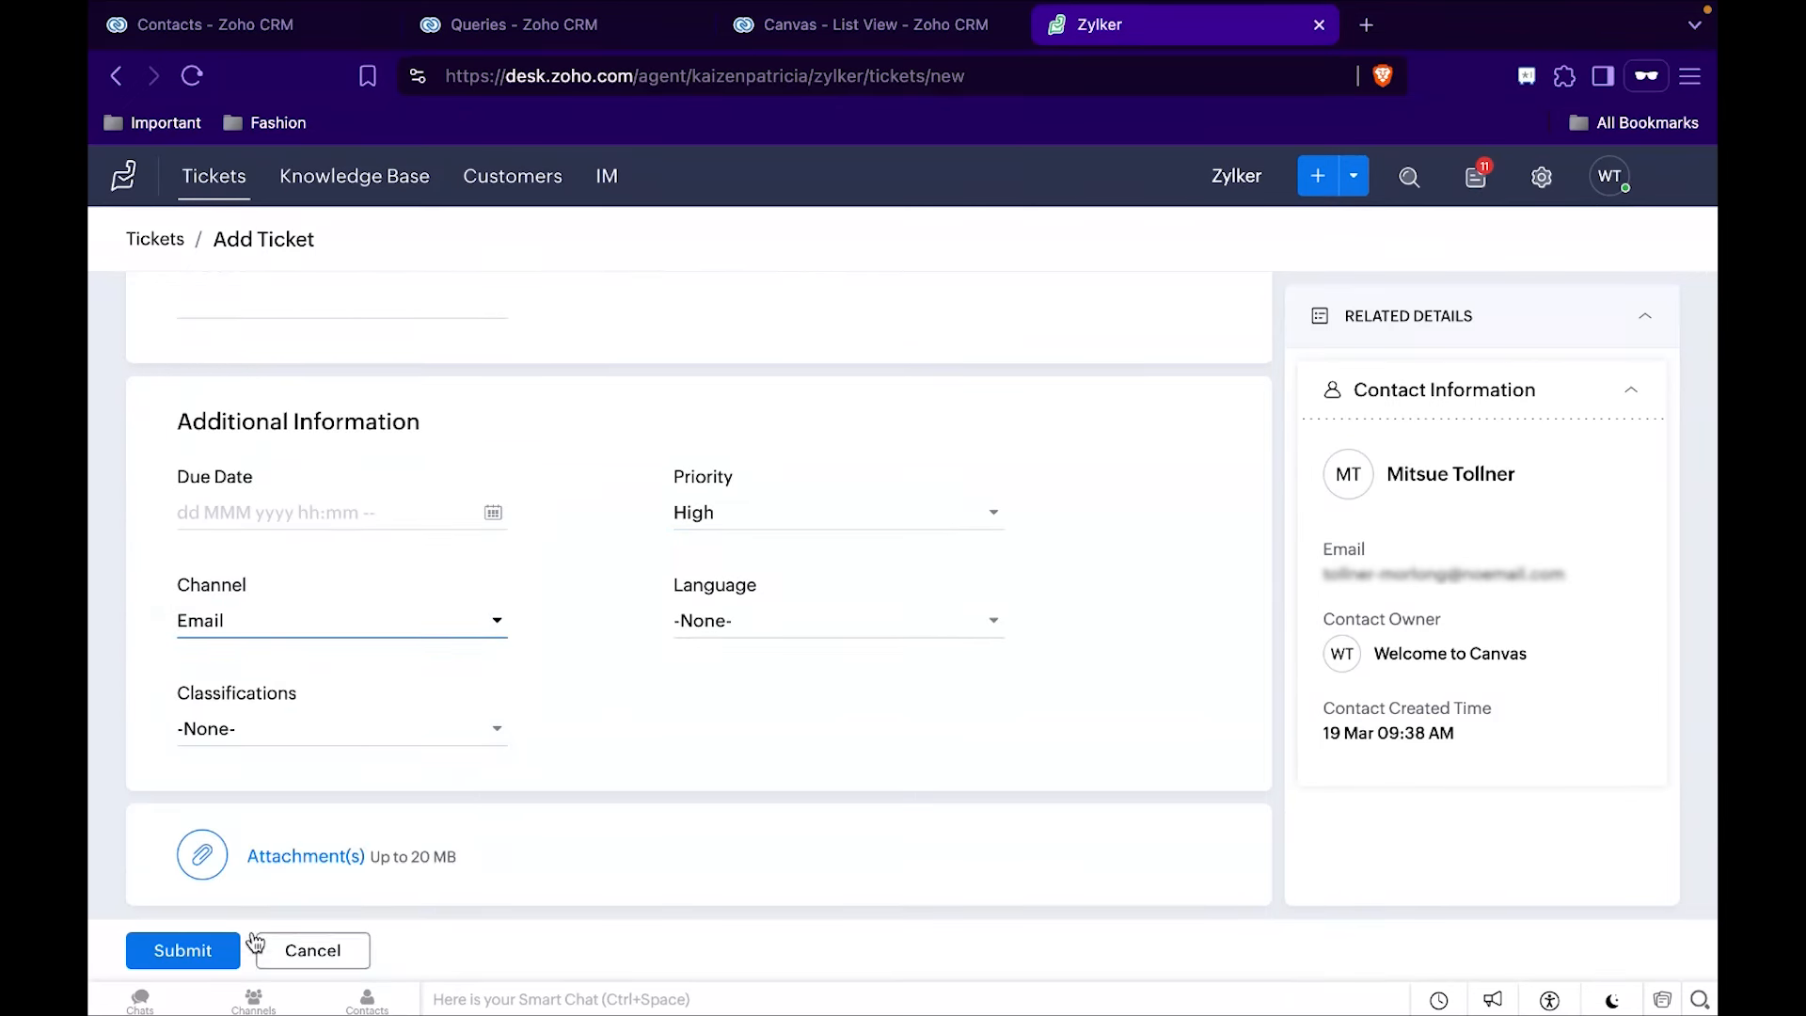
left_click(188, 950)
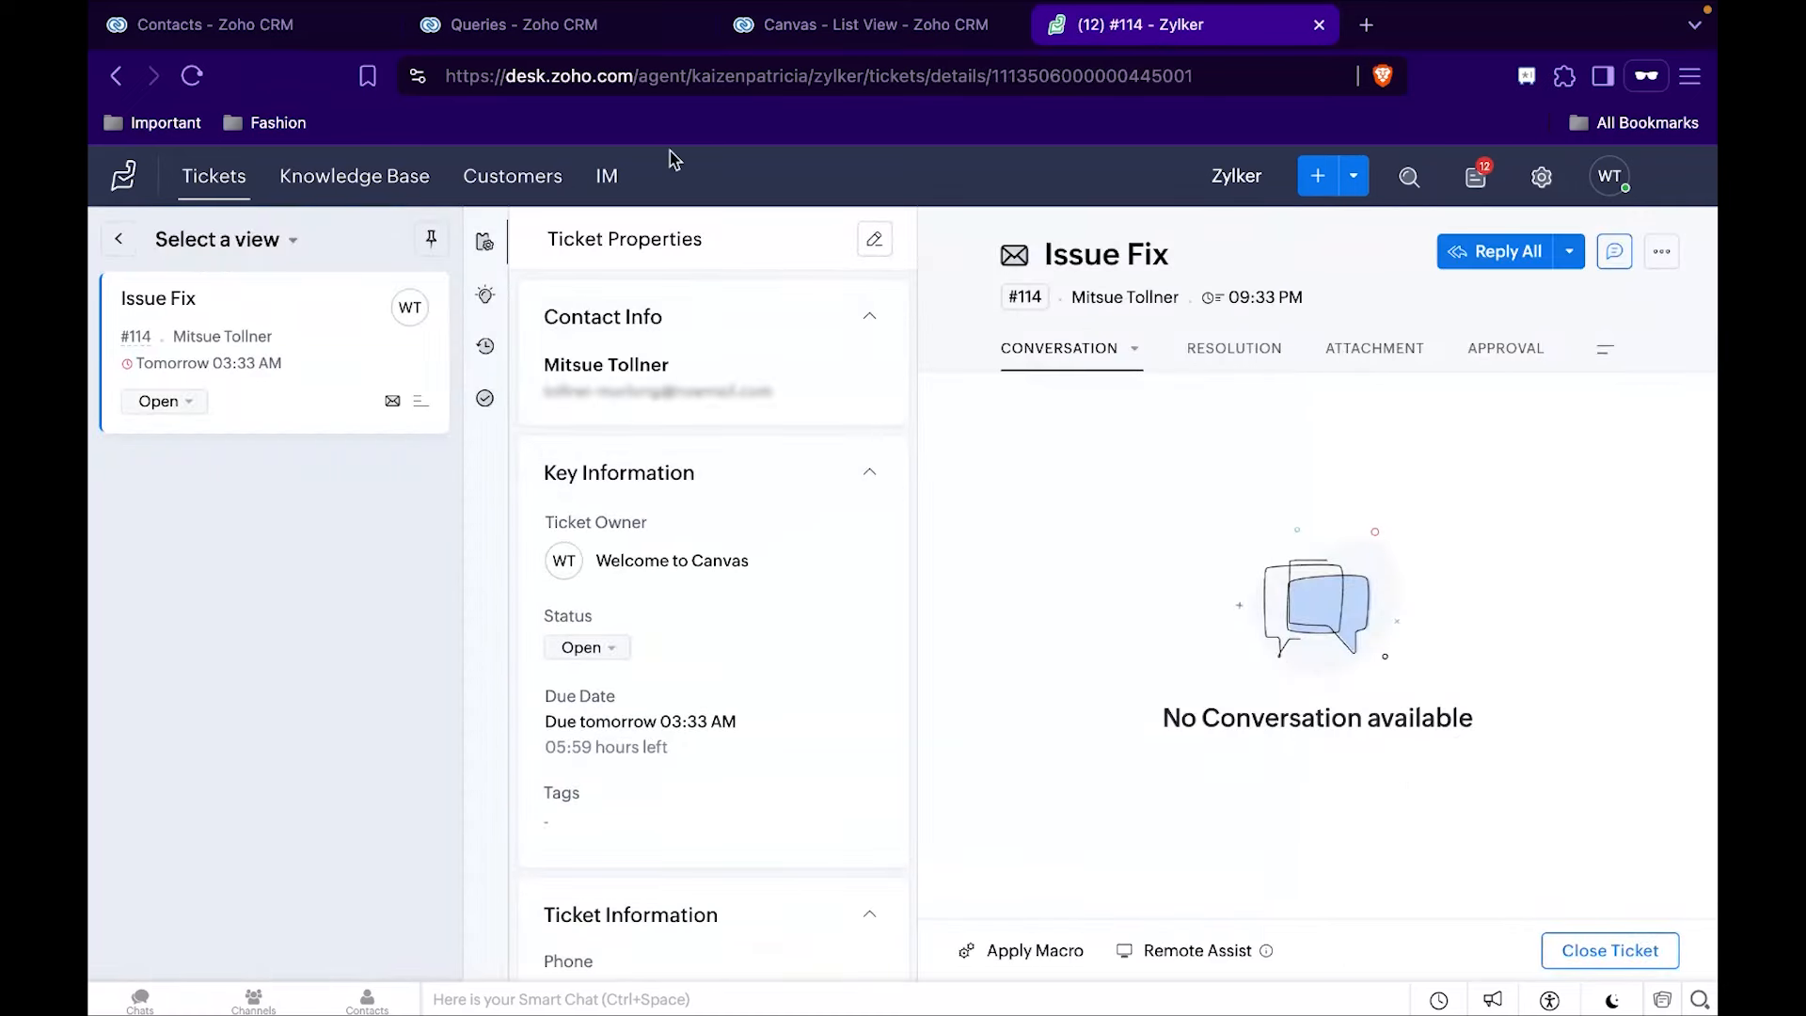
Switch back to the CRM Contacts list and reload it to check the Morlong Associates contact's Desk Recent Ticket details.
left_click(214, 41)
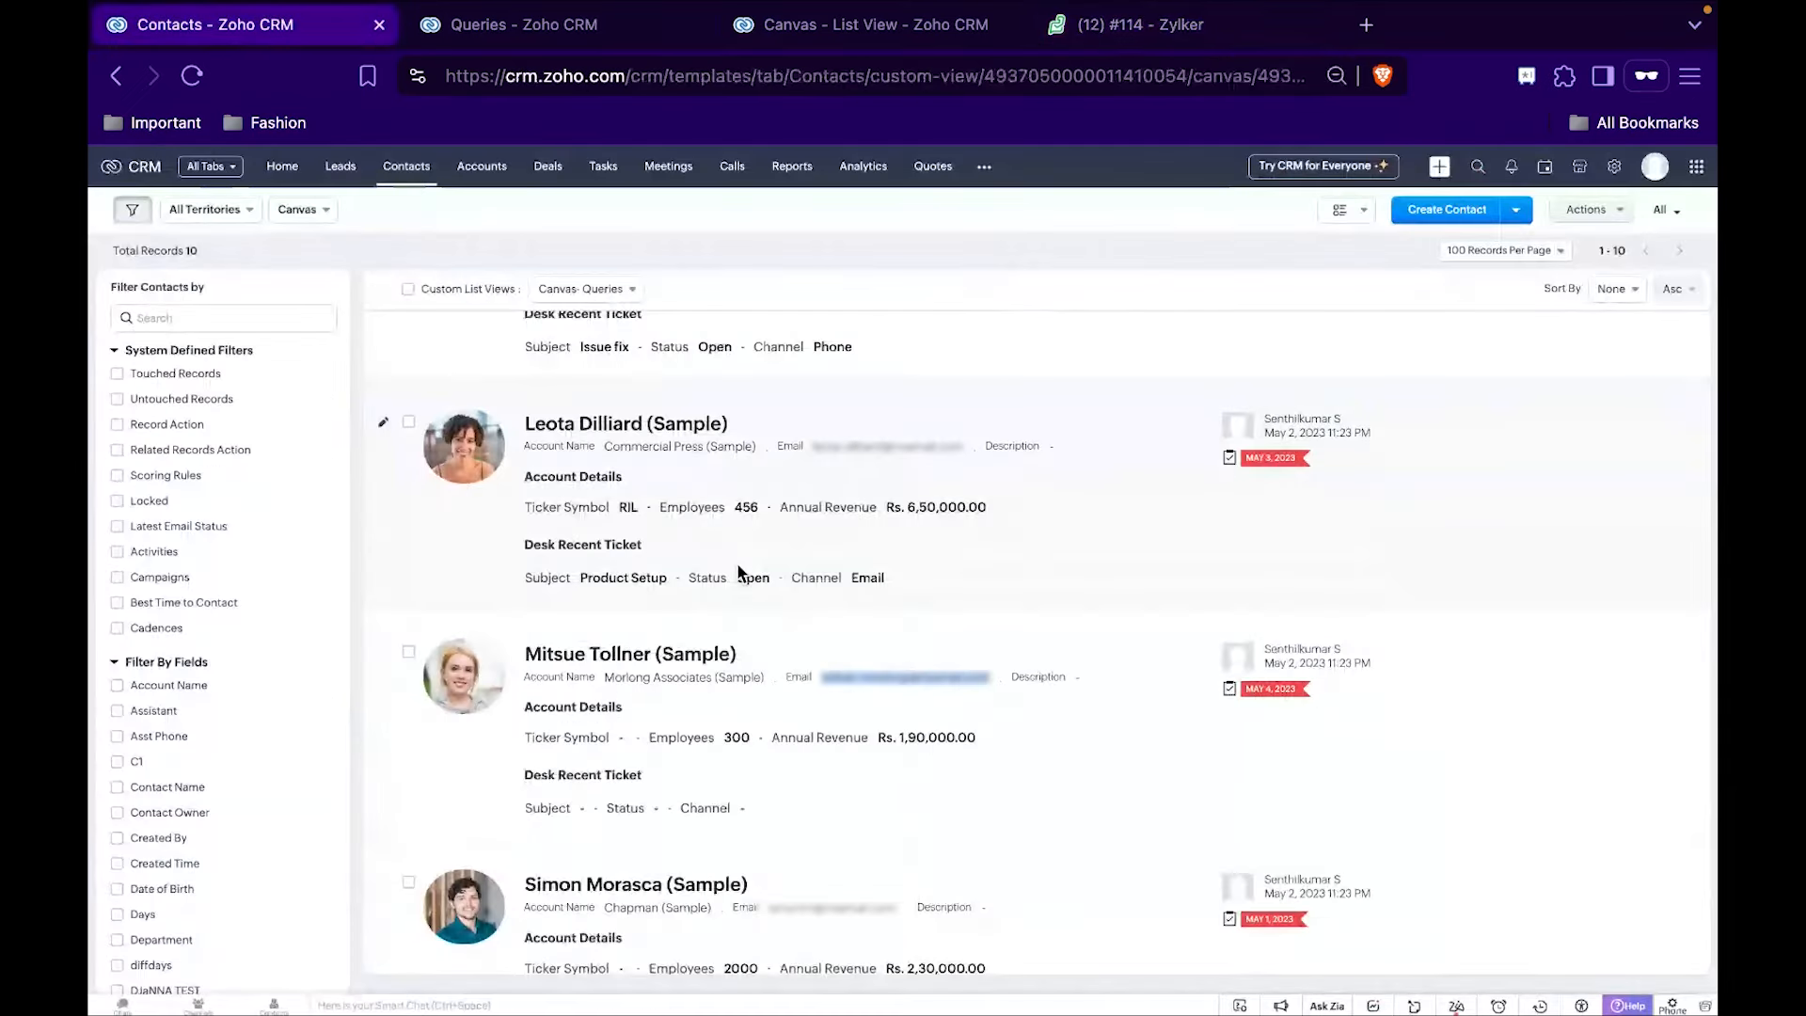
scroll(715, 527, "down", 1)
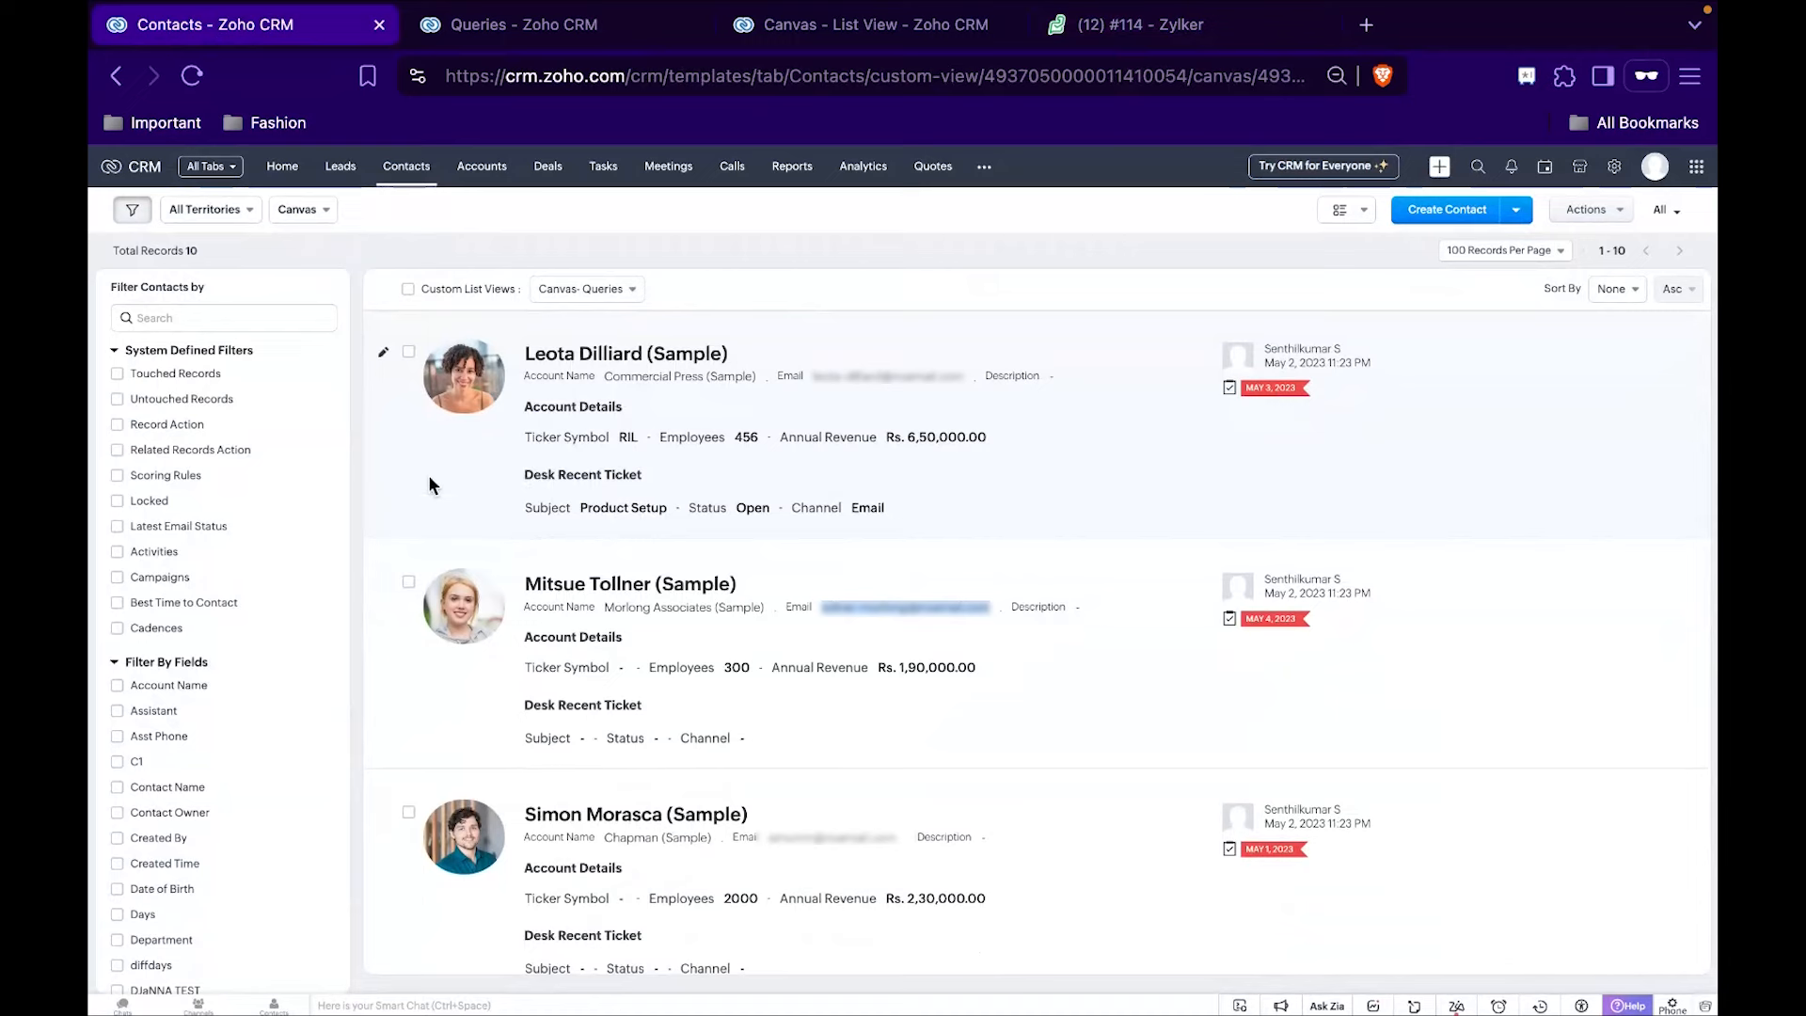
left_click(192, 75)
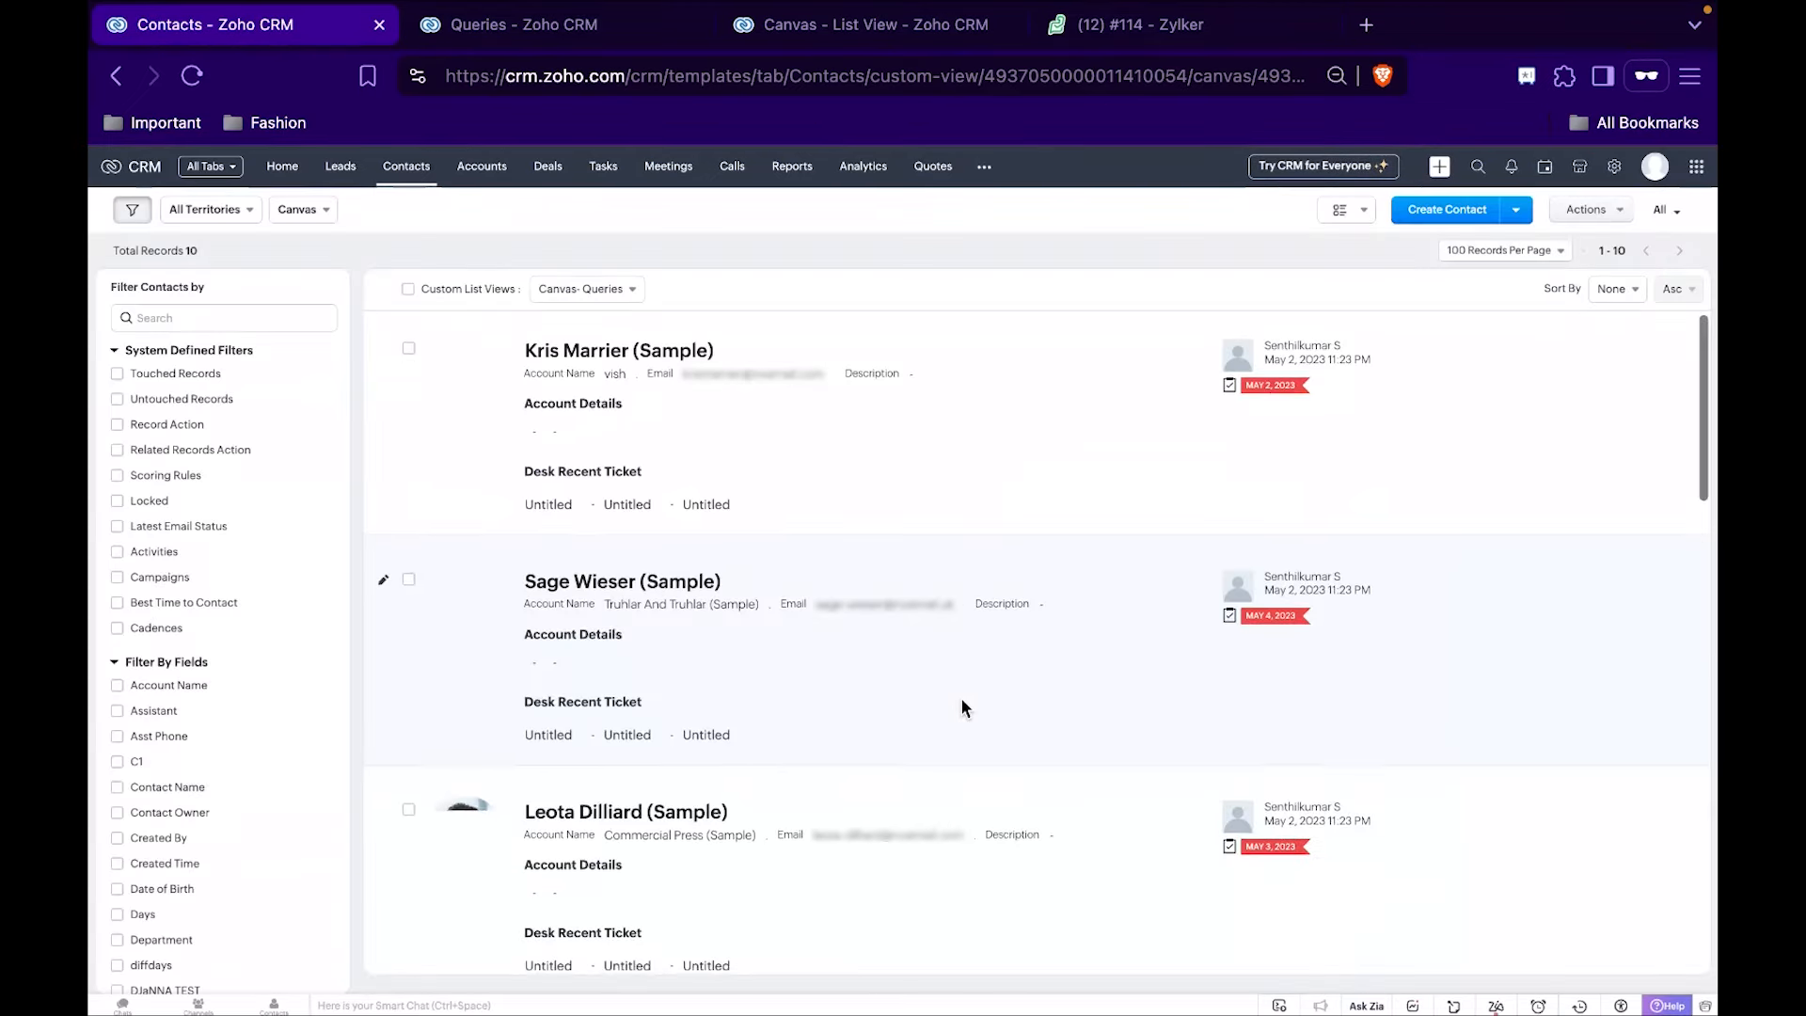
scroll(961, 703, "down", 5)
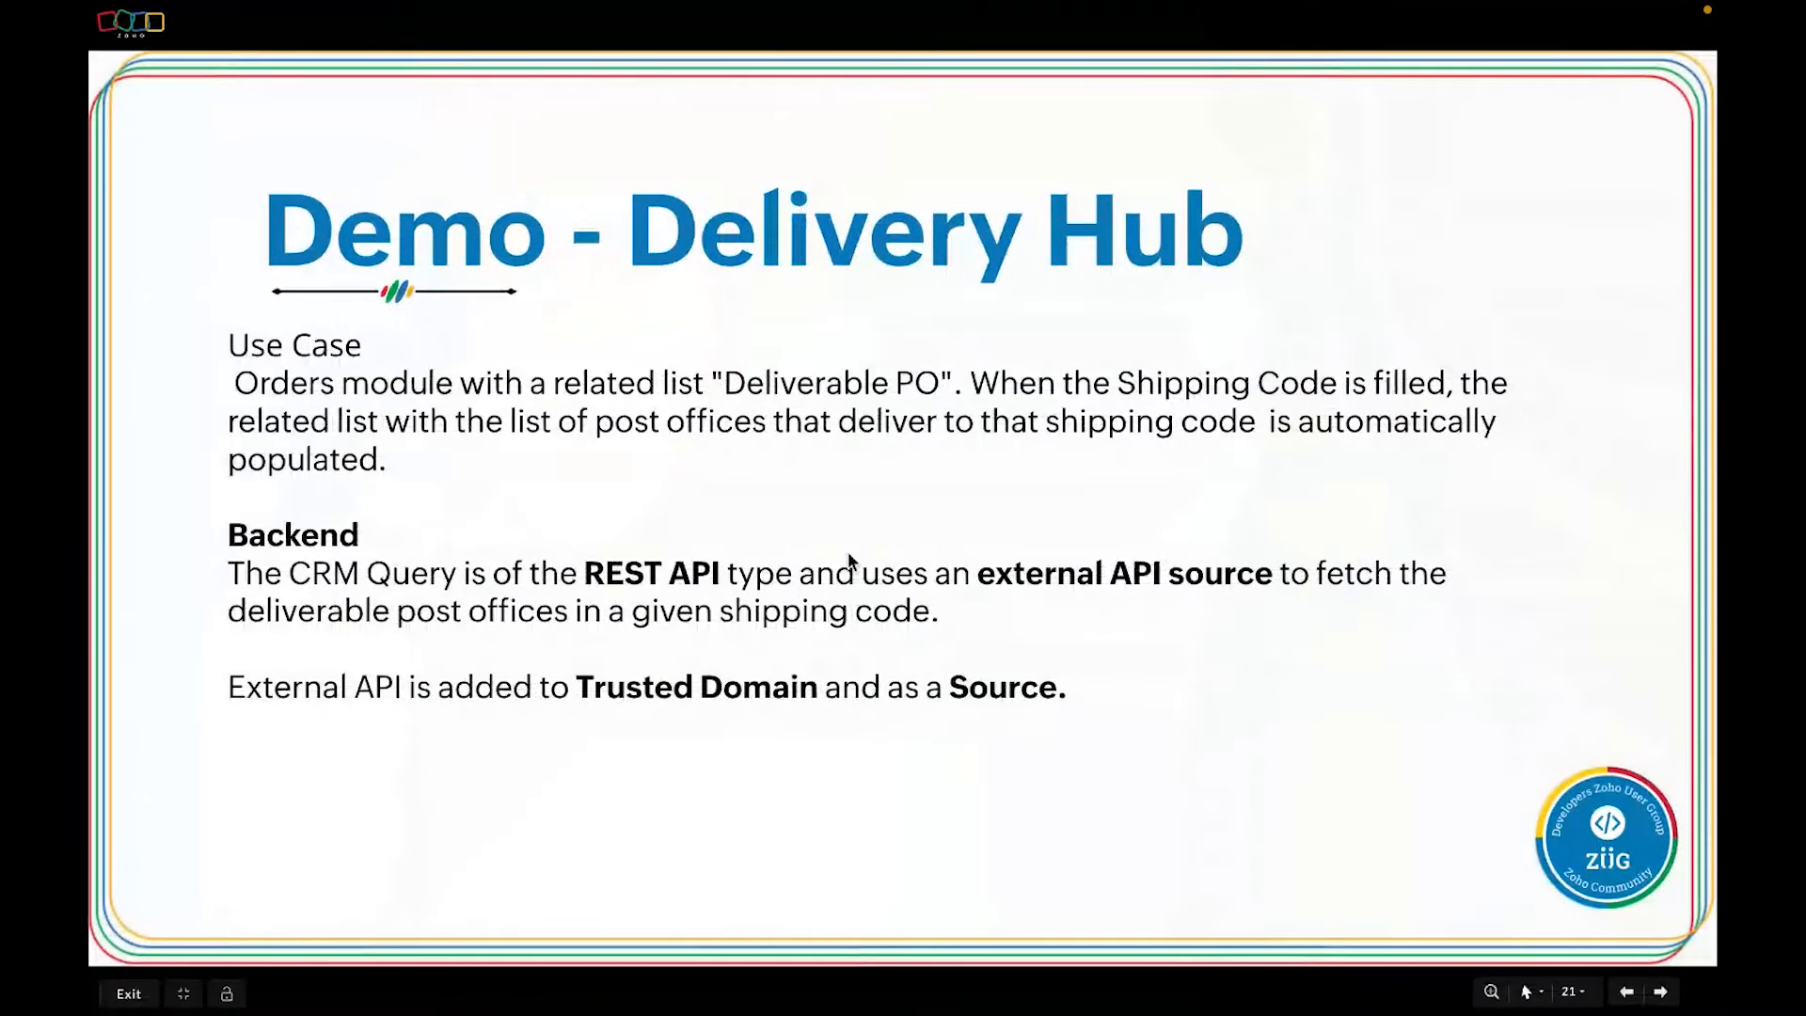
key("Right")
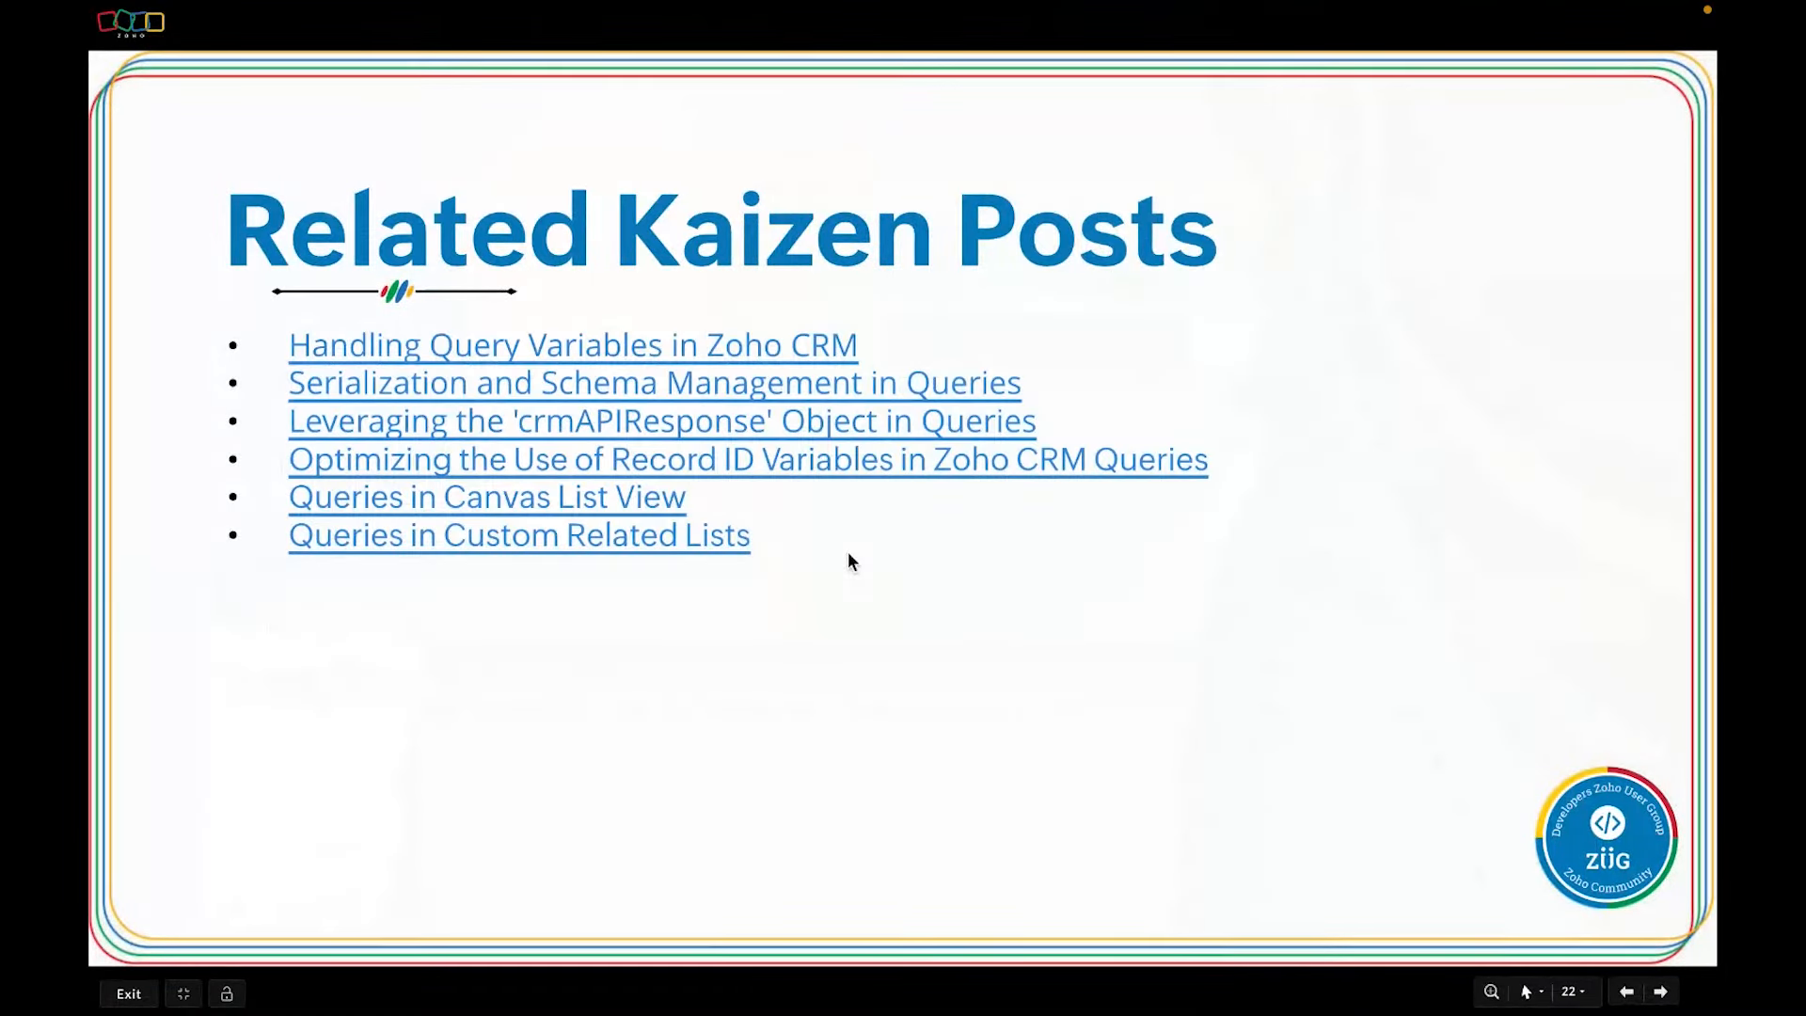